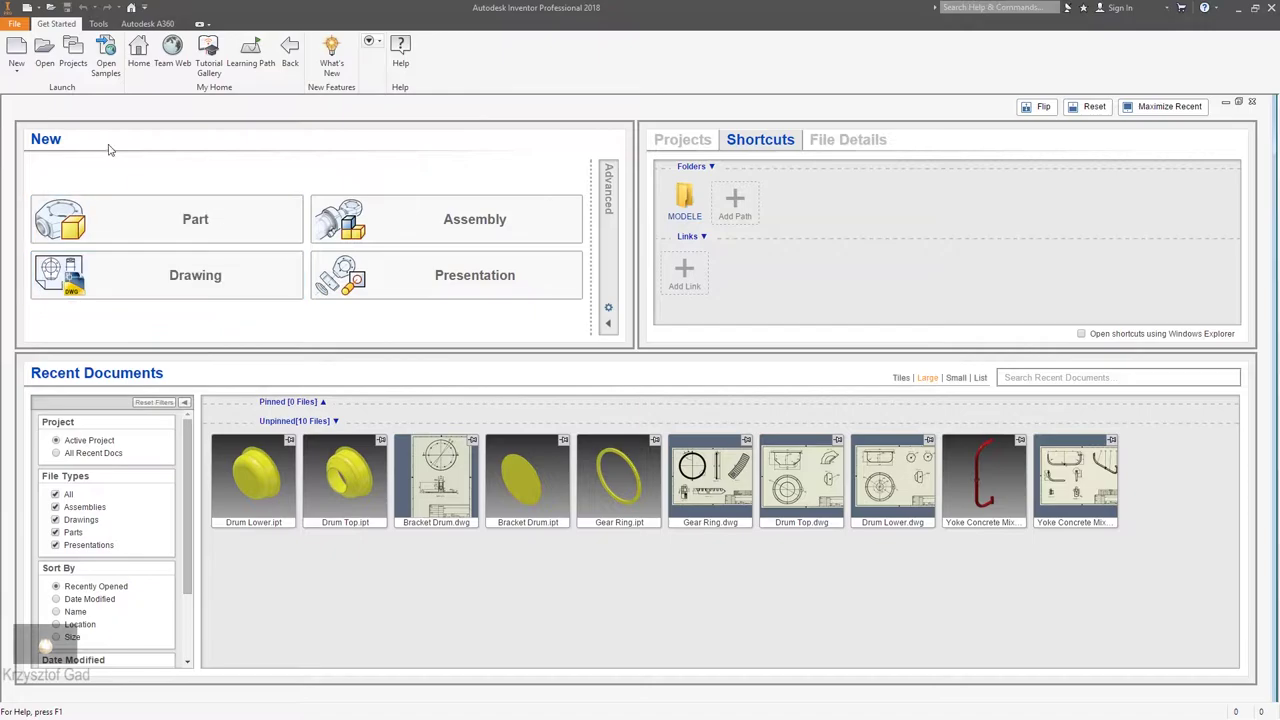
# Step: Create a new part from the Sheet Metal.ipt template
pyautogui.click(24, 56)
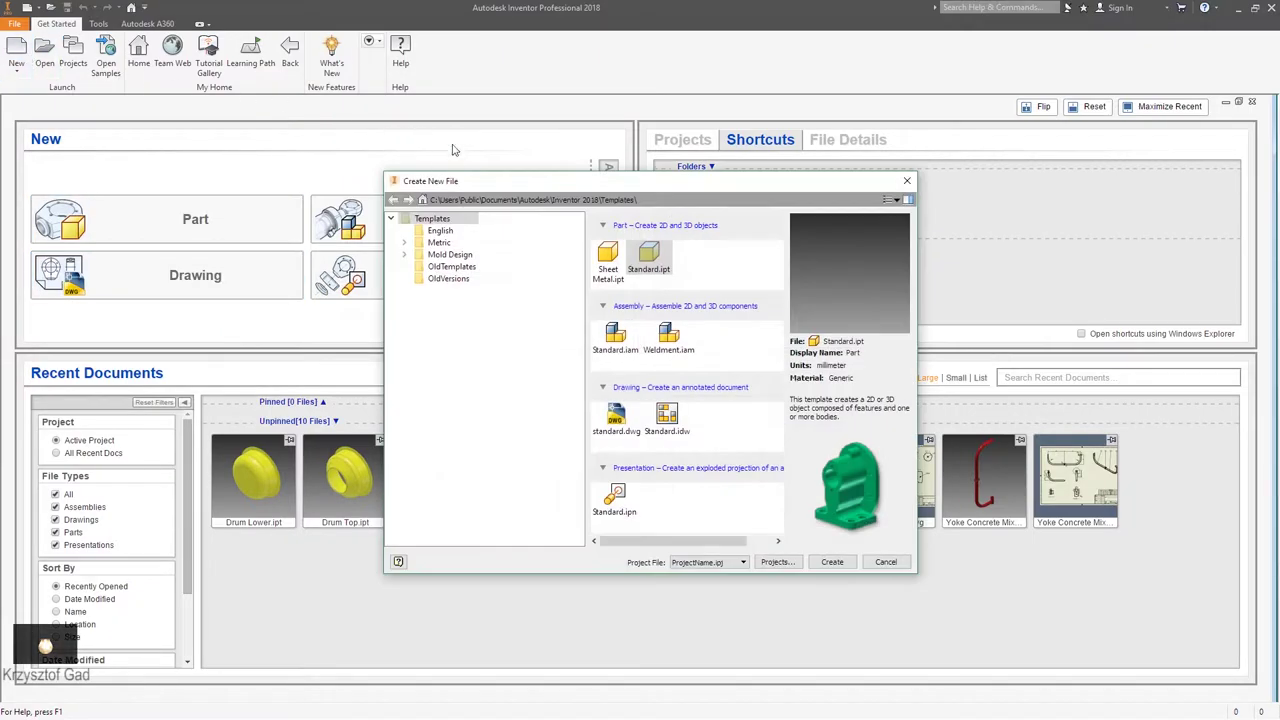
pyautogui.click(607, 260)
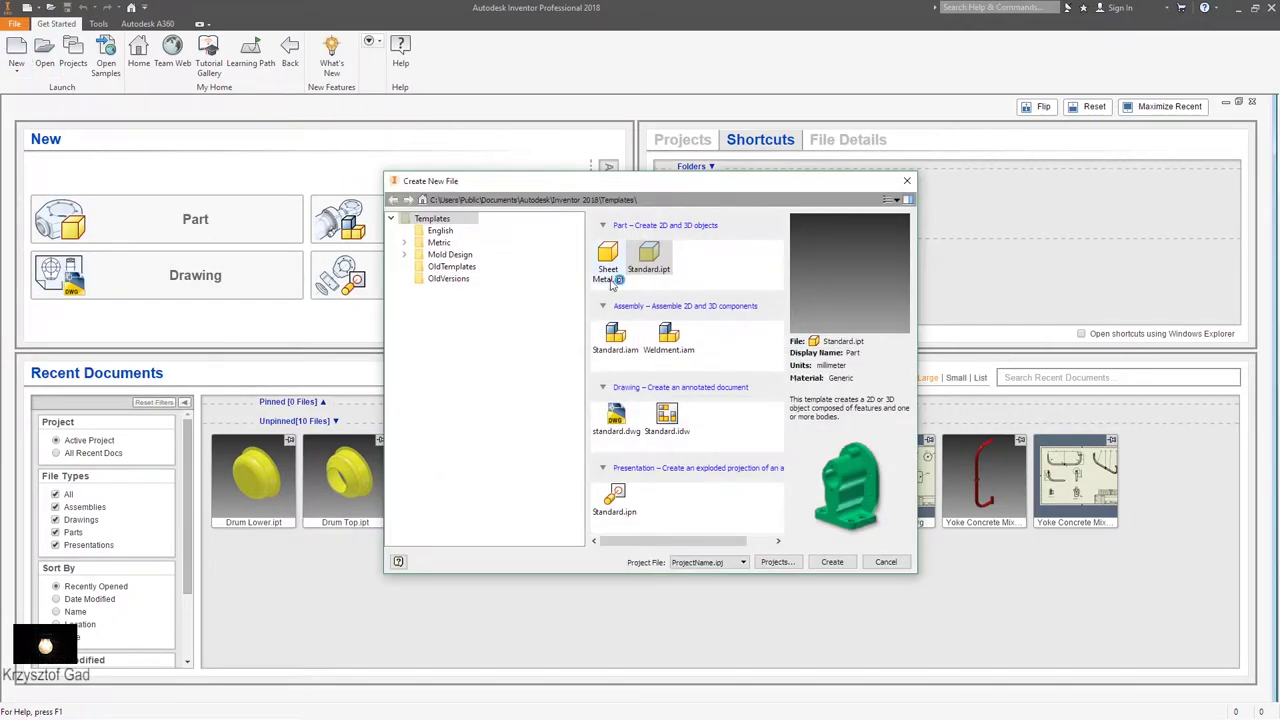
pyautogui.click(828, 565)
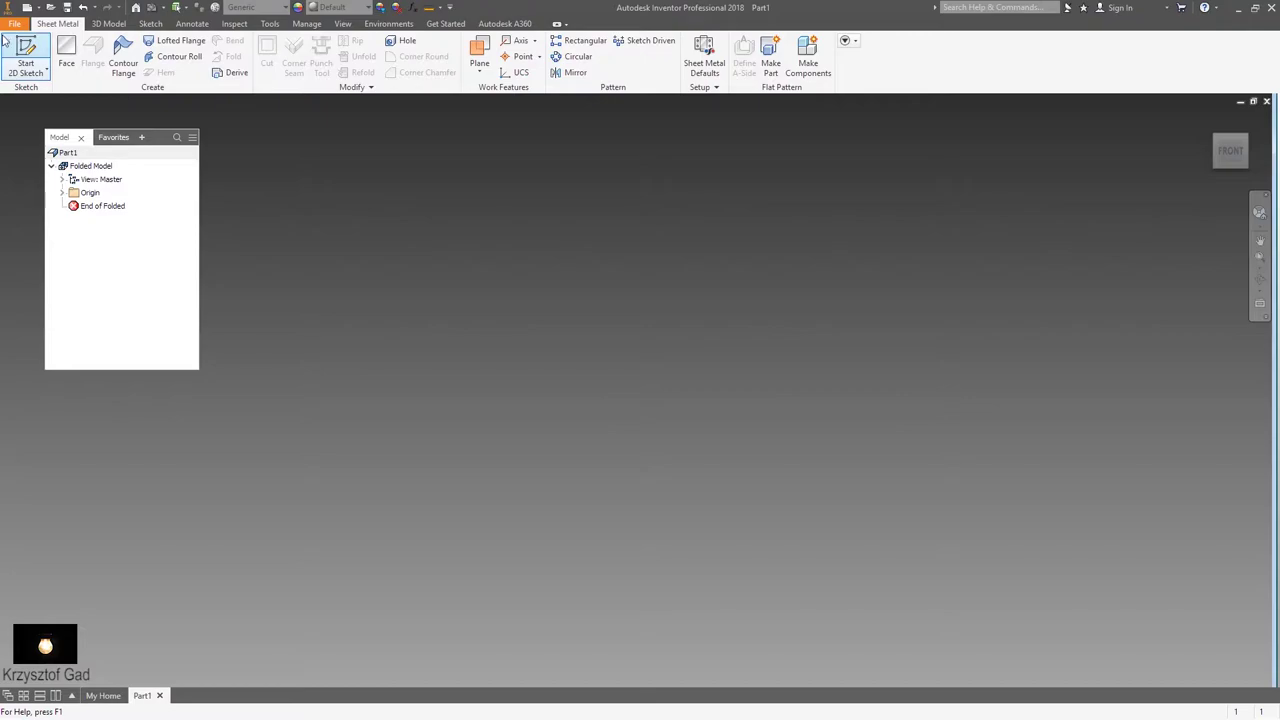
# Step: Save the part as Paddle.ipt in the Concrete Mixer folder and dock the Model browser on the left
pyautogui.click(14, 24)
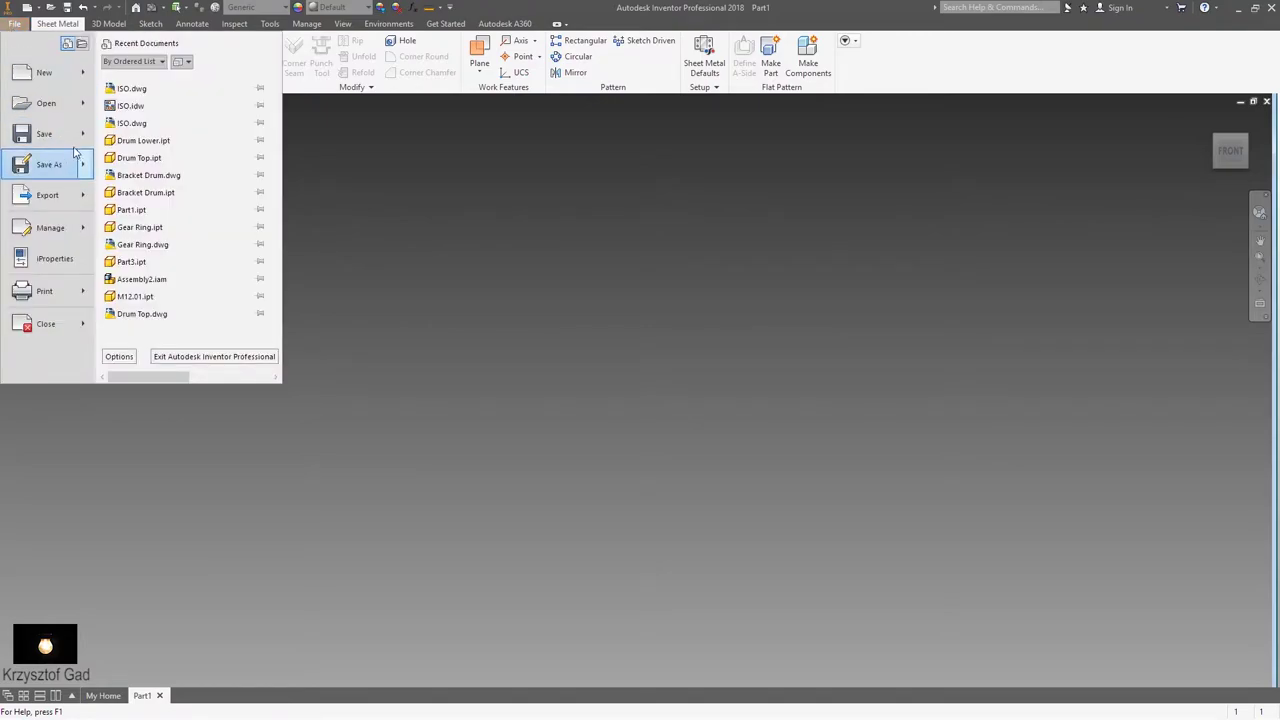
pyautogui.moveTo(44, 134)
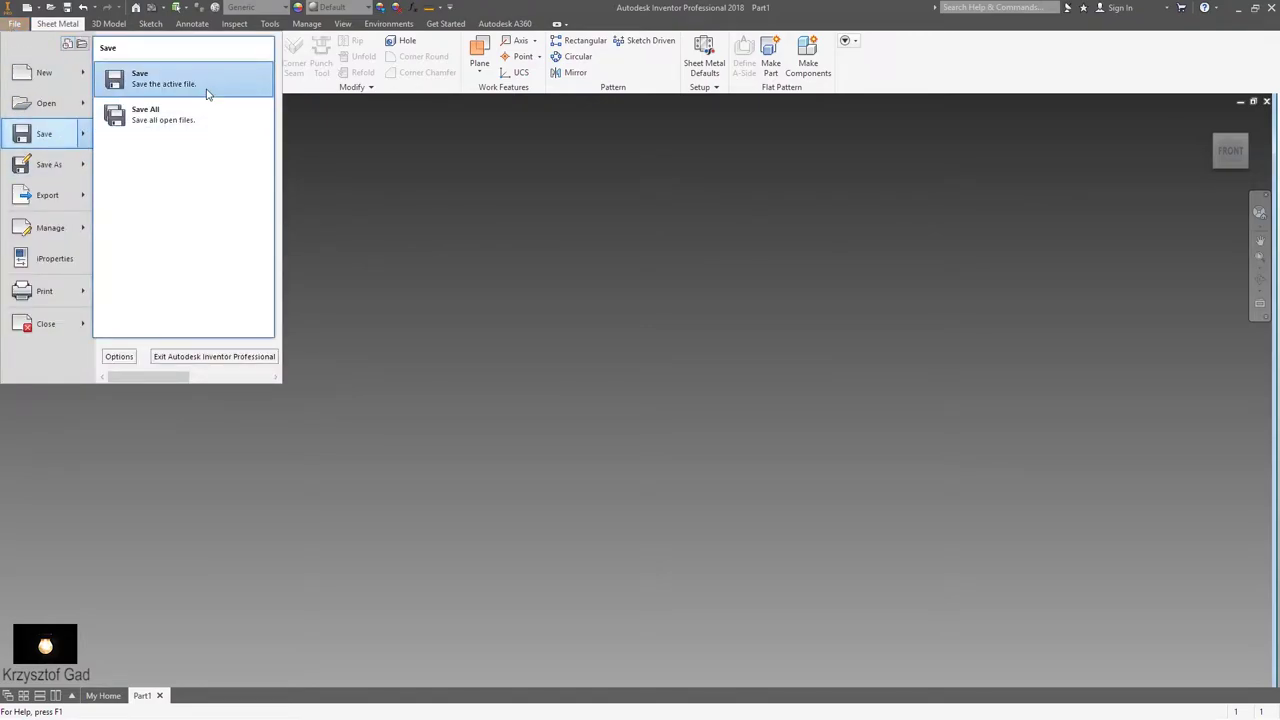
pyautogui.click(206, 90)
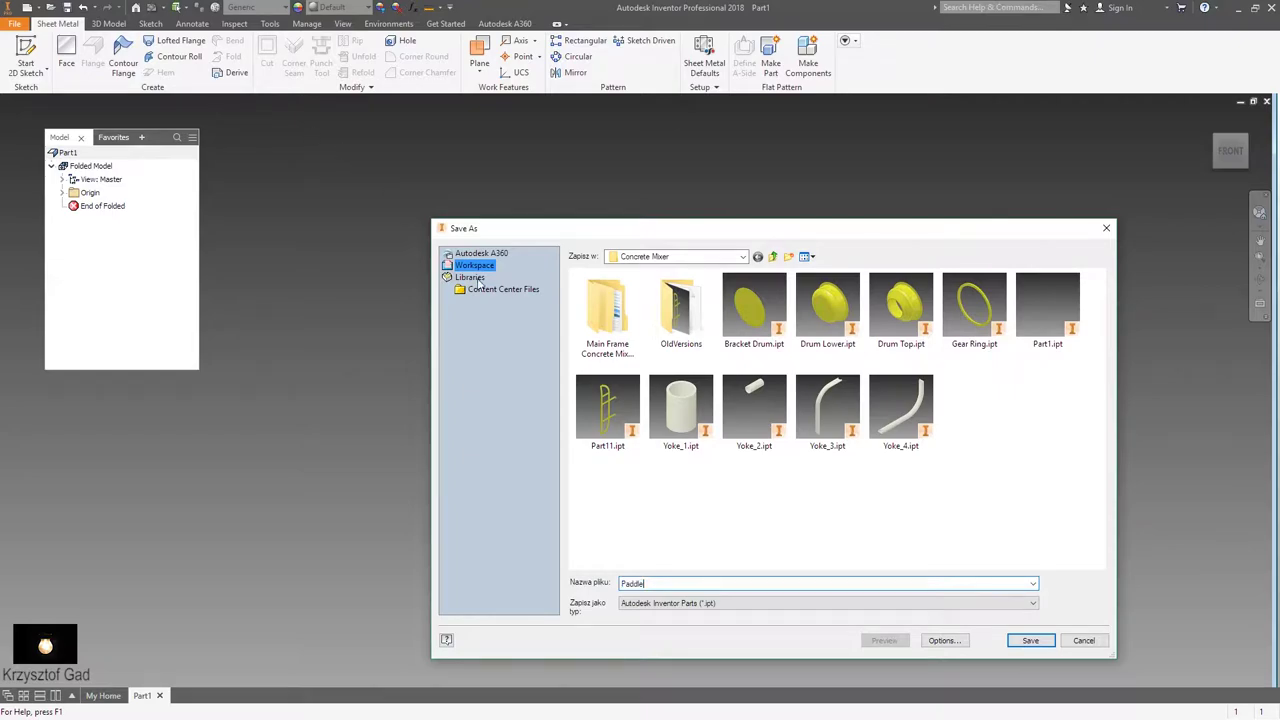
pyautogui.click(1030, 643)
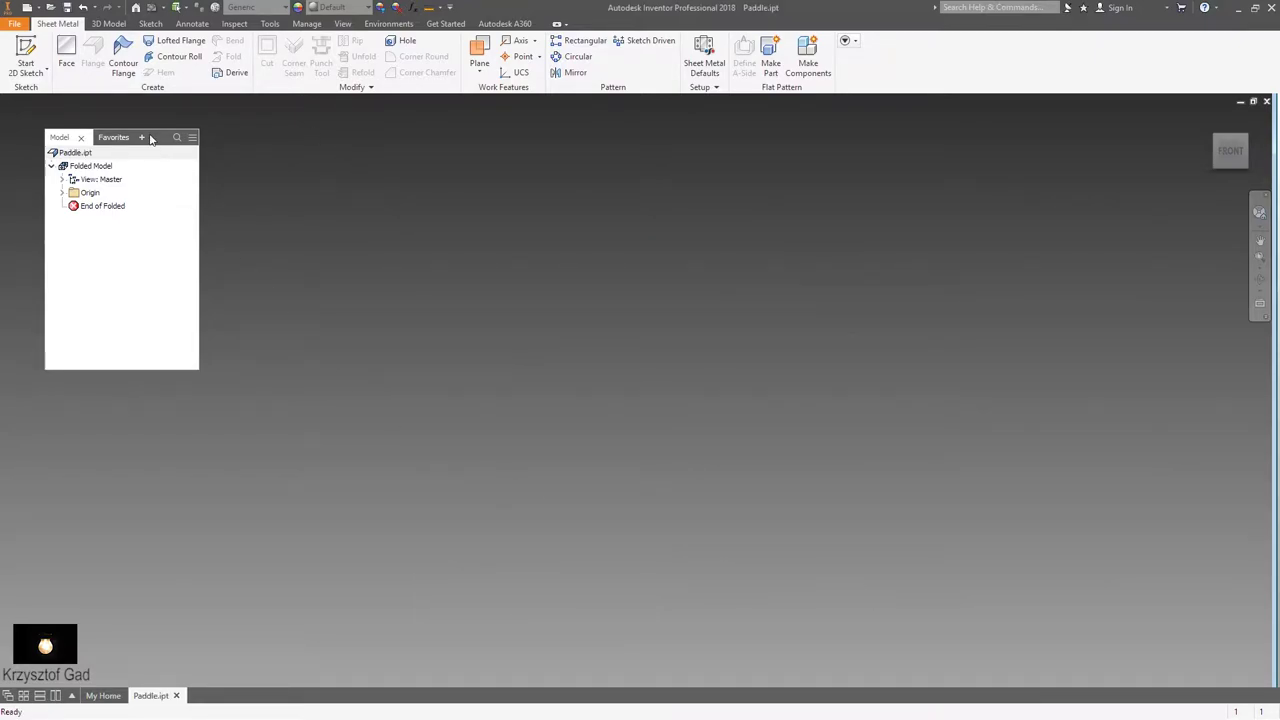
pyautogui.moveTo(150, 140); pyautogui.dragTo(110, 108)
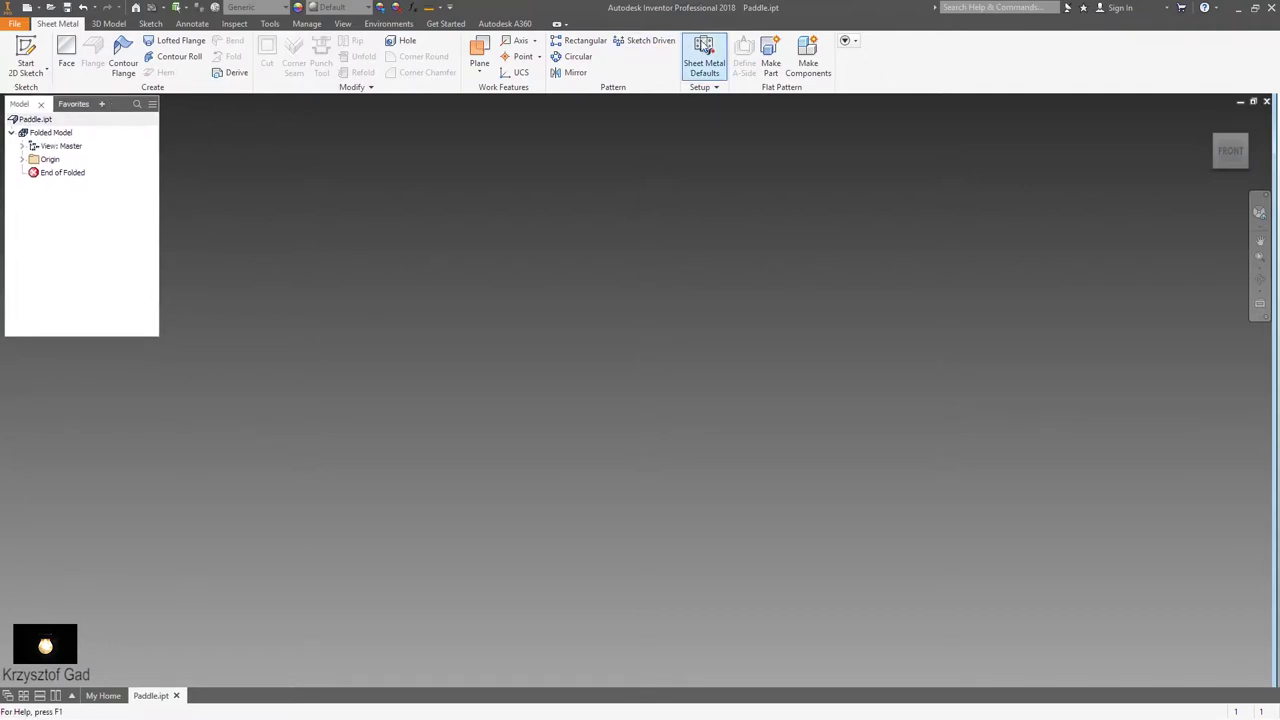
# Step: Set the sheet metal defaults to 3 mm thickness, not from rule, with Steel material
pyautogui.click(712, 46)
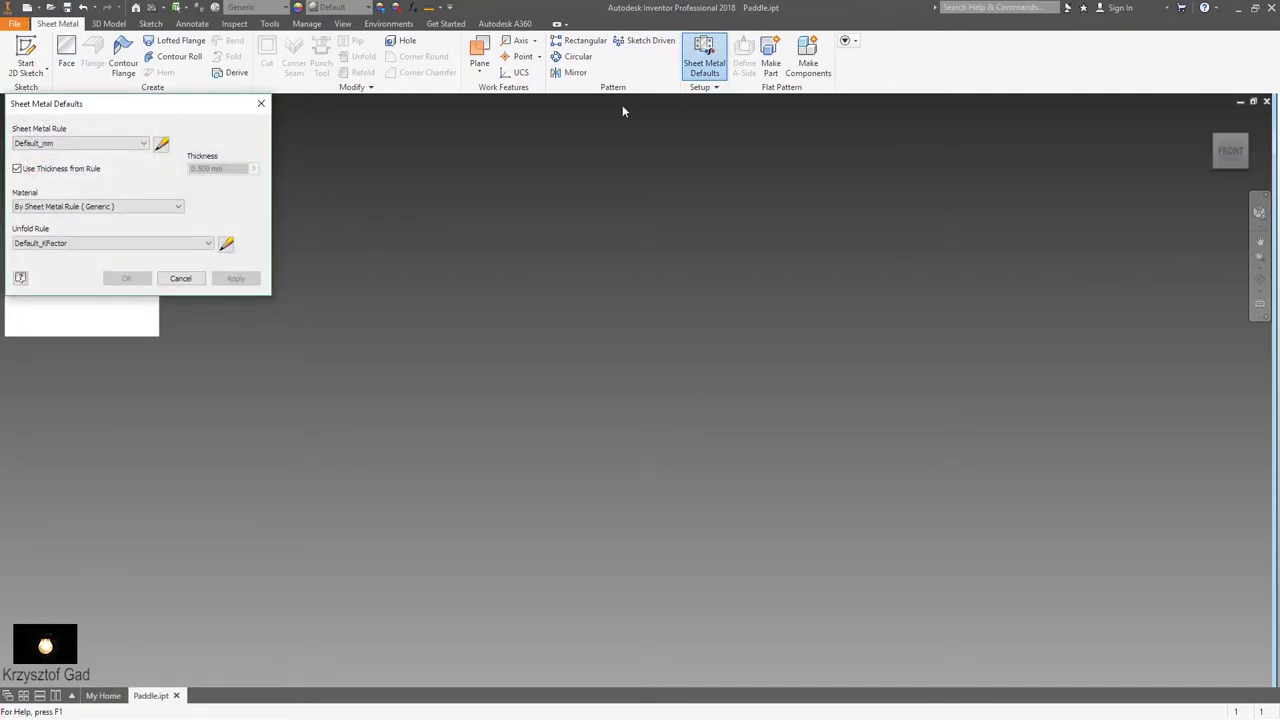
pyautogui.click(44, 172)
pyautogui.write('3')
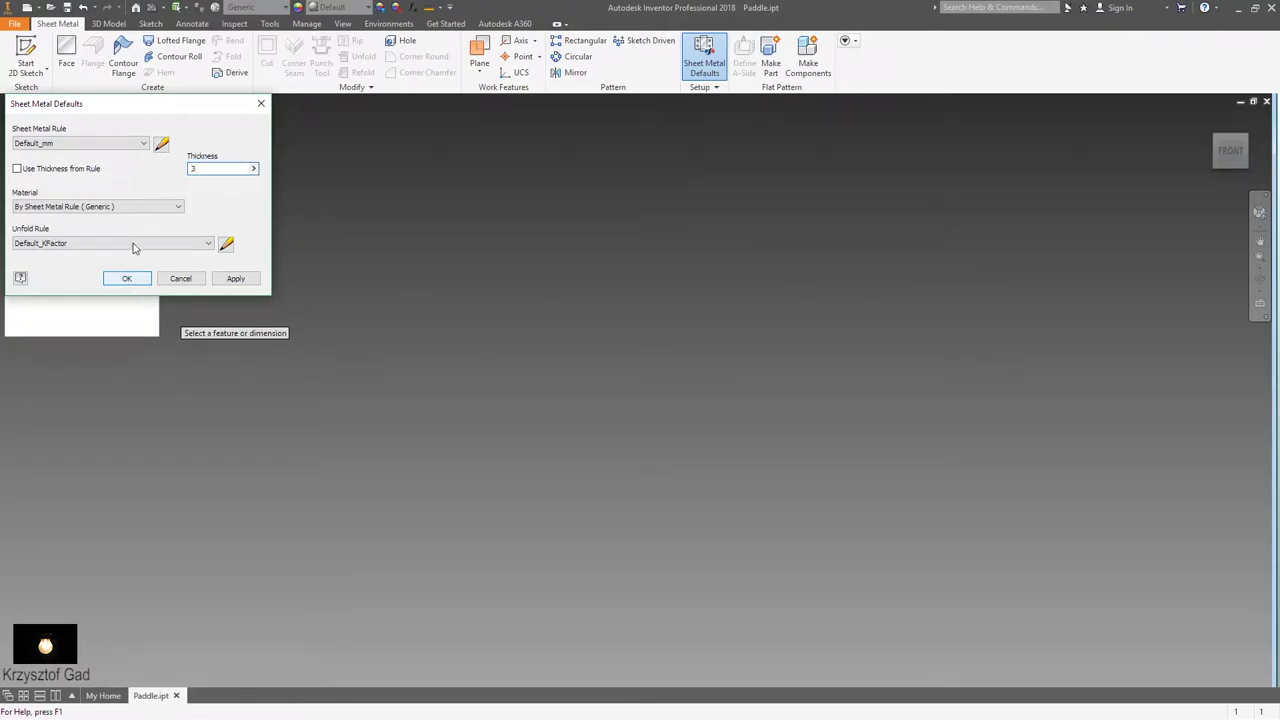
pyautogui.click(130, 206)
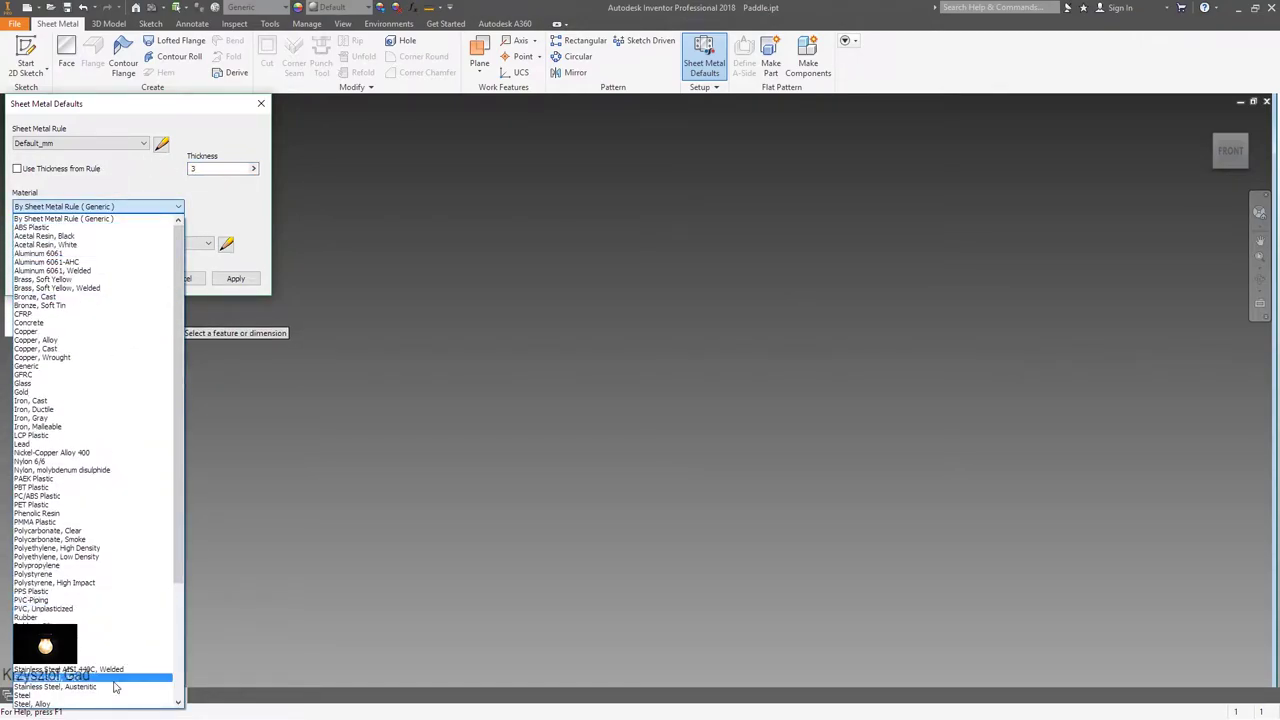
pyautogui.click(115, 695)
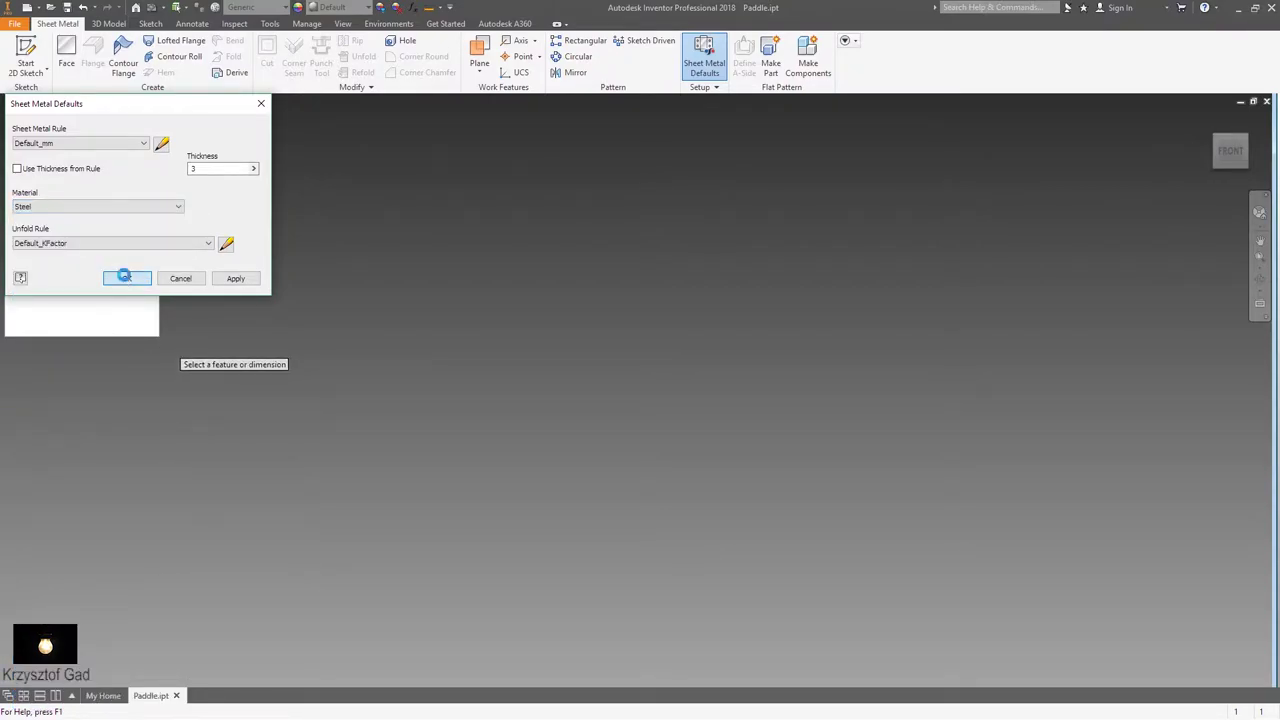
pyautogui.click(124, 277)
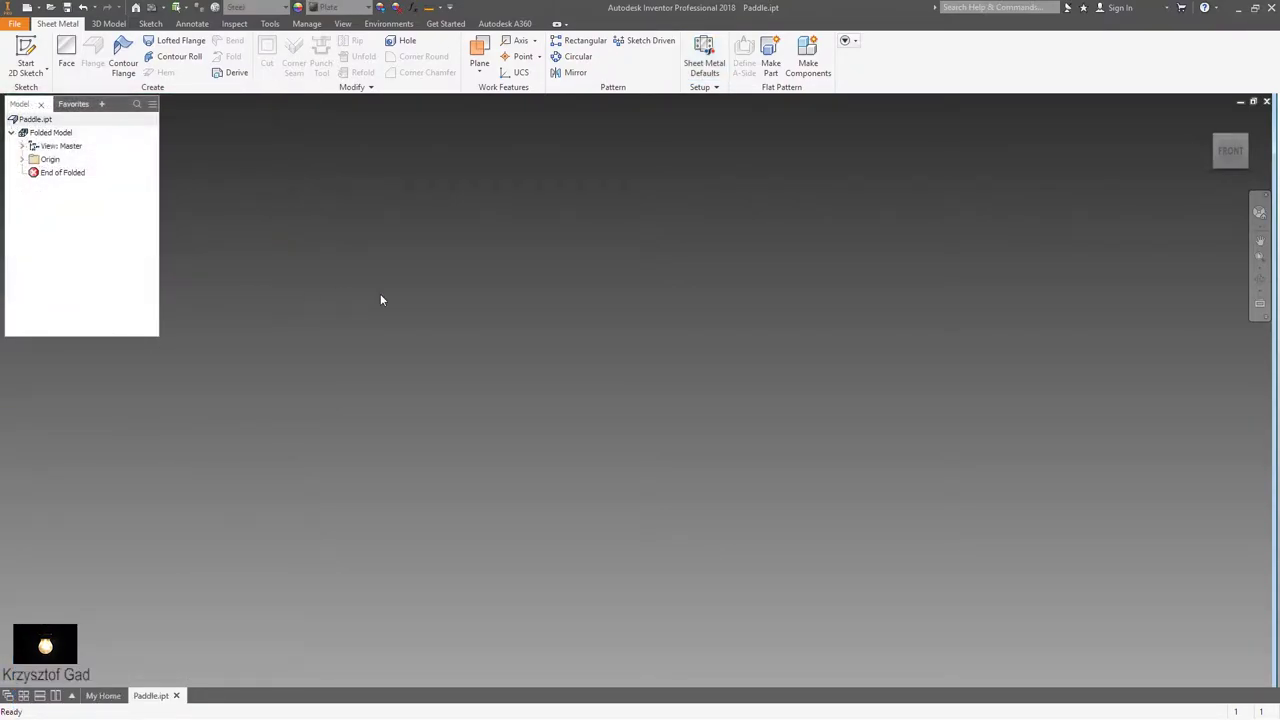
# Step: Give the part the Yellow appearance
pyautogui.click(335, 10)
pyautogui.scroll(-10, 360, 330)
pyautogui.scroll(-10, 362, 400)
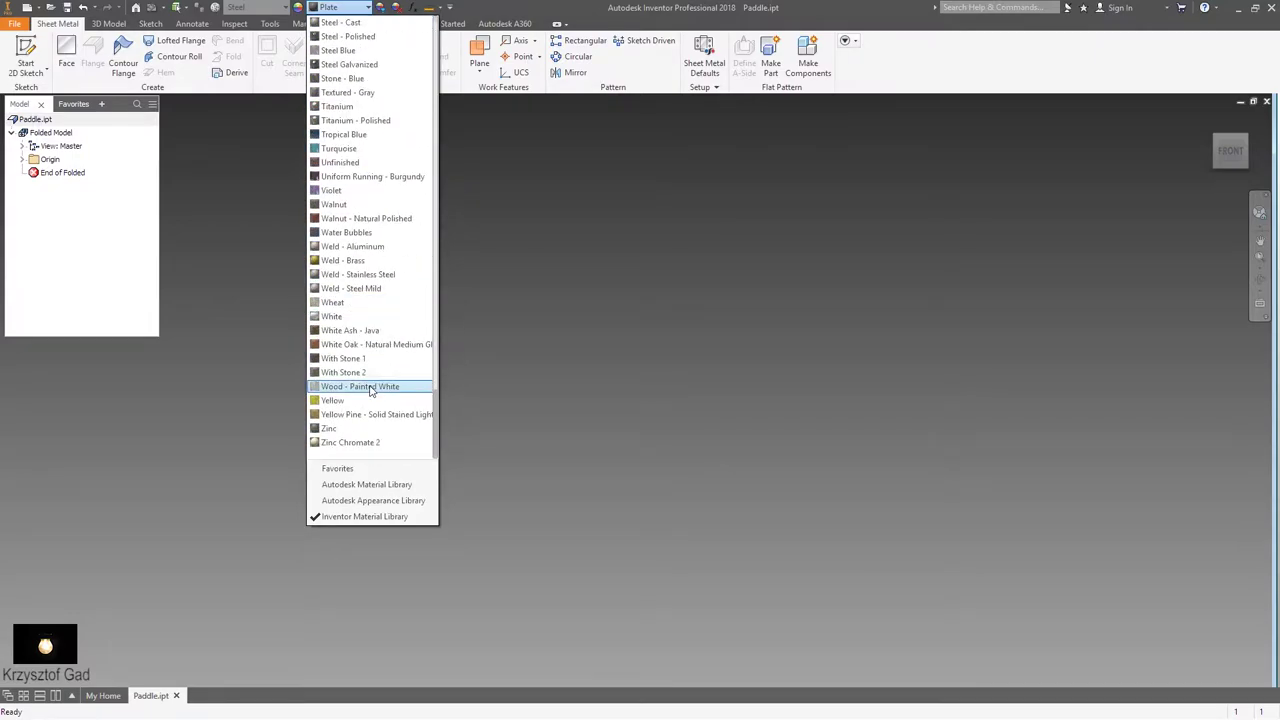
pyautogui.click(362, 401)
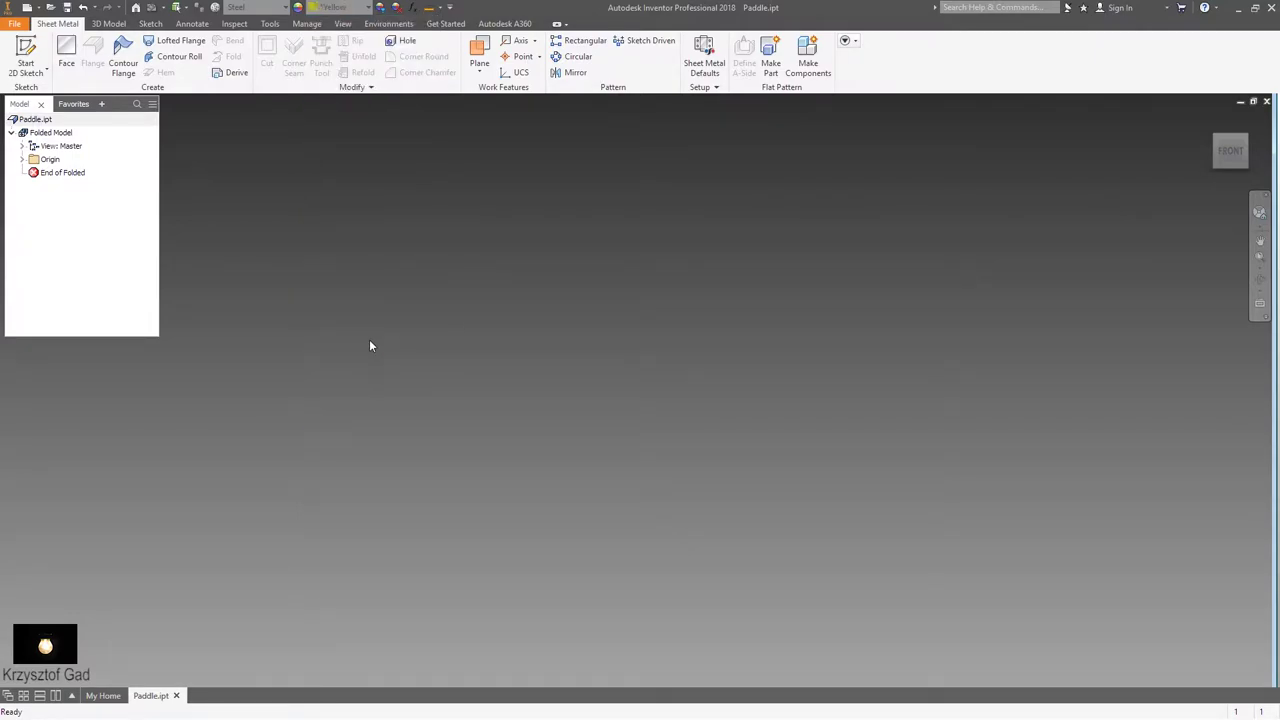
# Step: Start a sketch on the YZ plane and draw a 633 mm horizontal line from the vertical axis
pyautogui.click(26, 52)
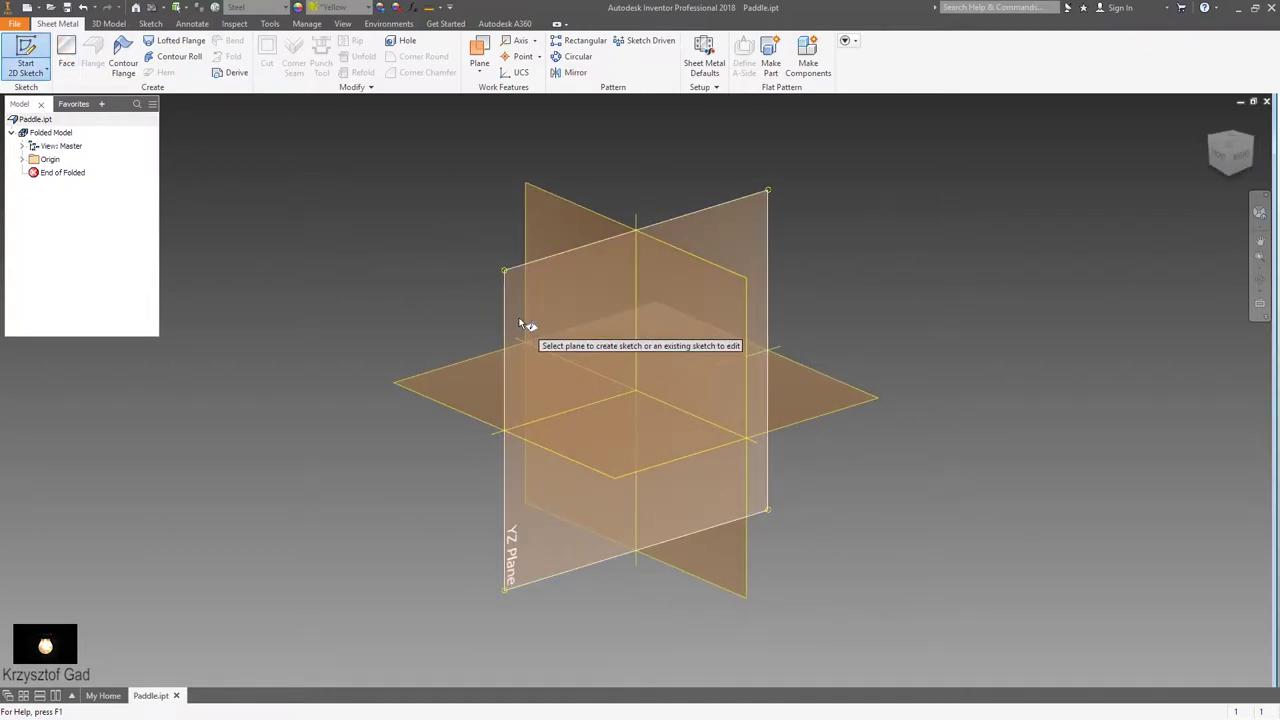
pyautogui.click(519, 317)
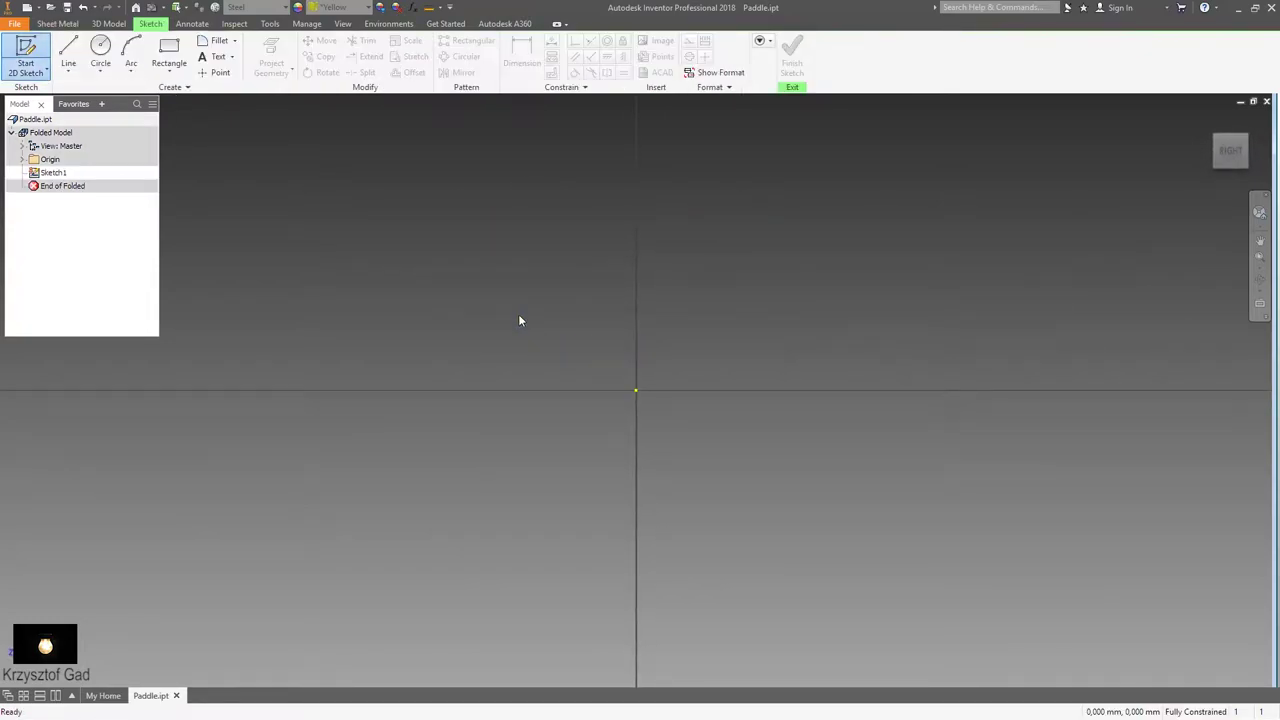
pyautogui.rightClick(518, 321)
pyautogui.click(515, 274)
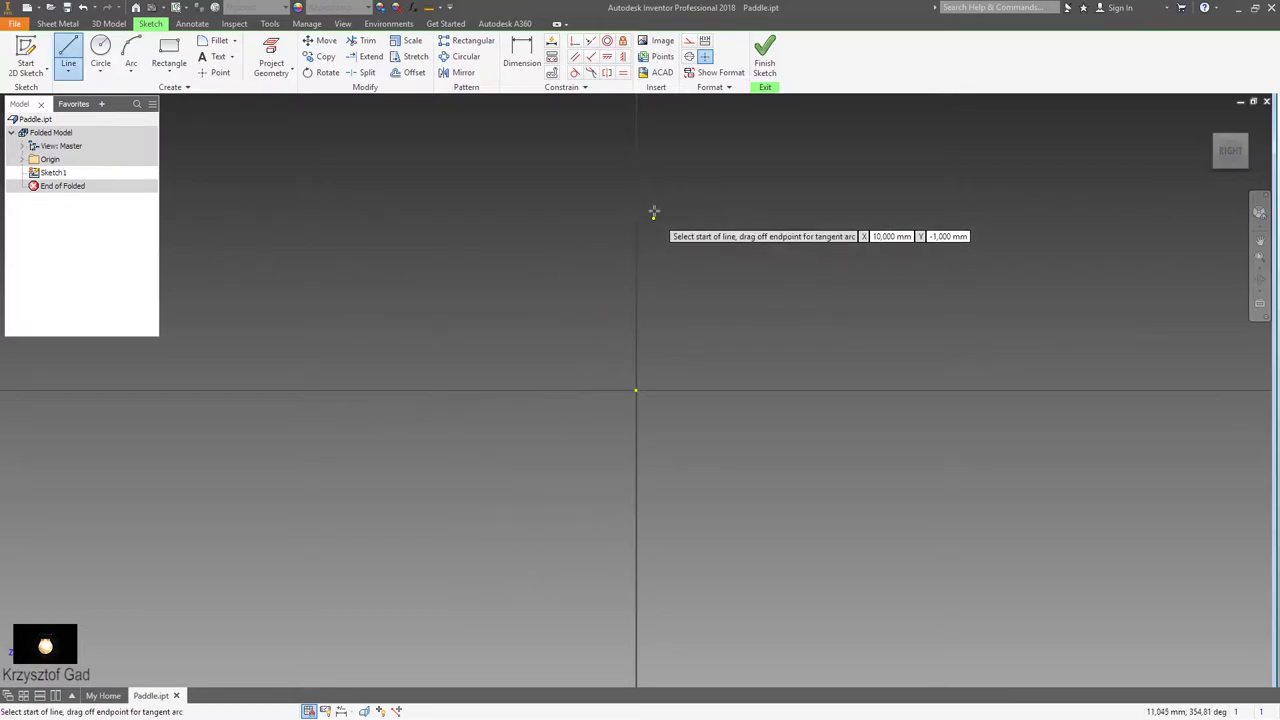
pyautogui.click(636, 201)
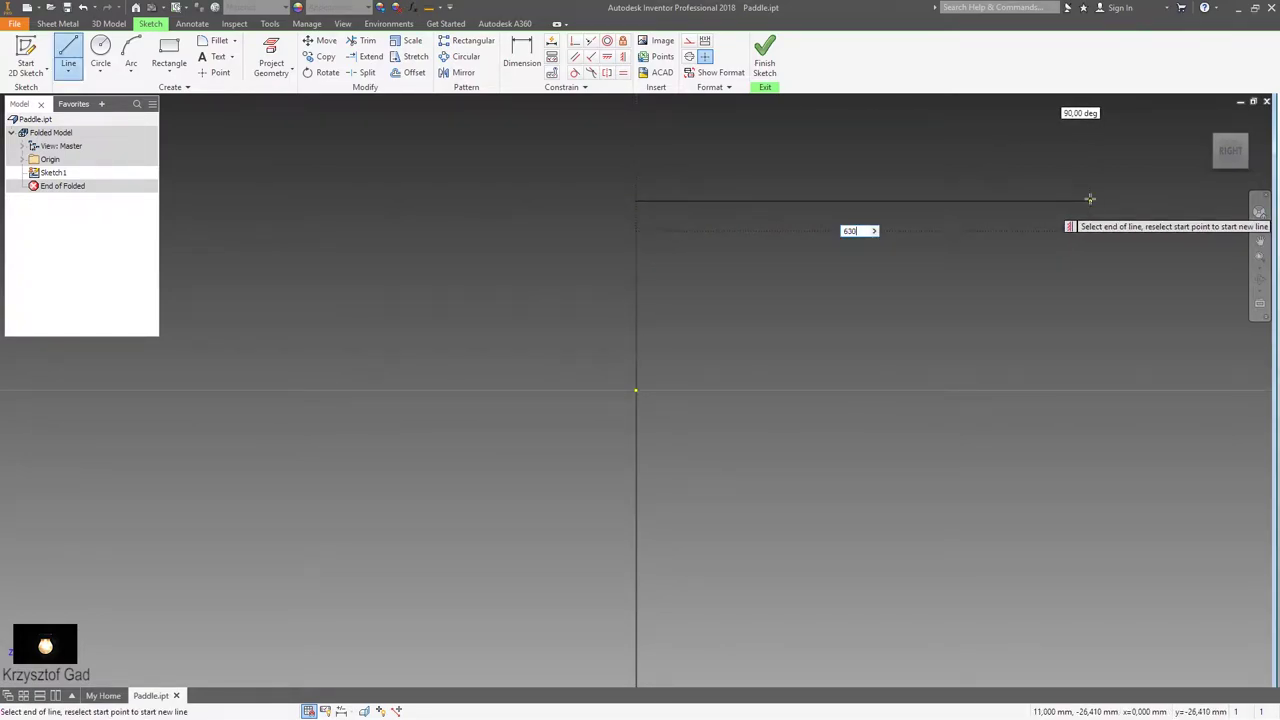
pyautogui.press('Return')
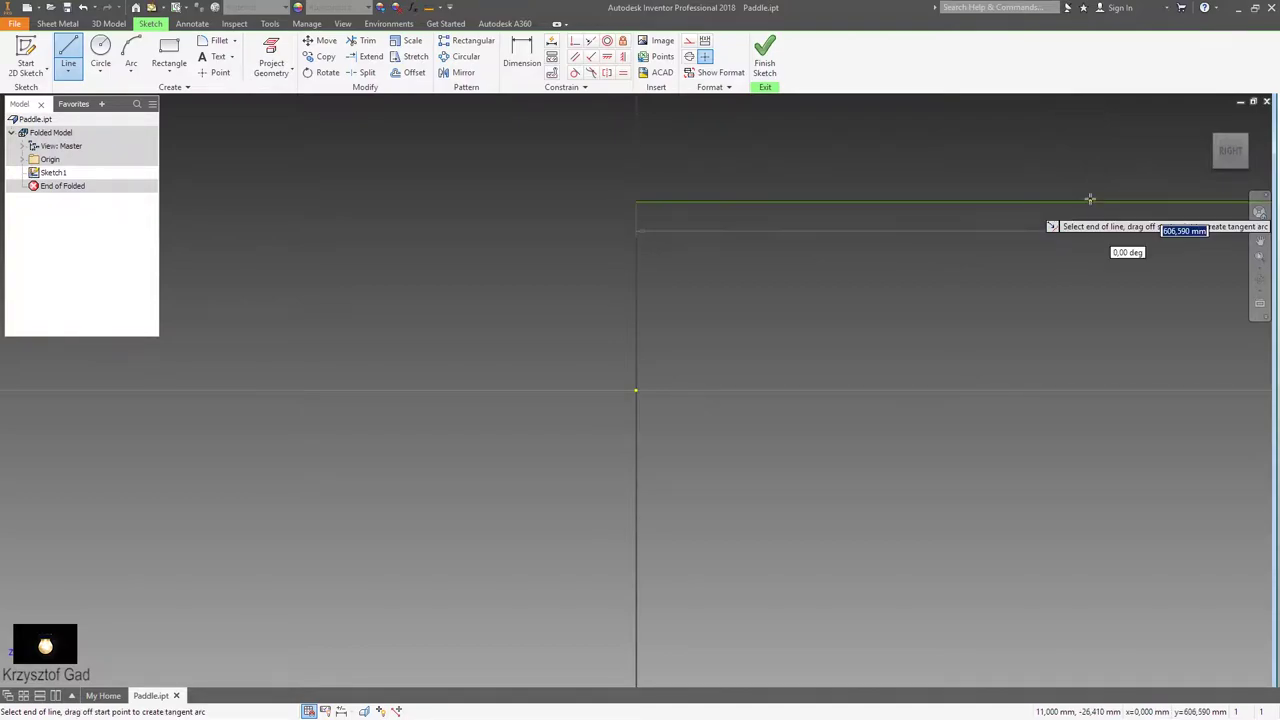
pyautogui.moveTo(1090, 199); pyautogui.dragTo(1021, 437, button='middle')
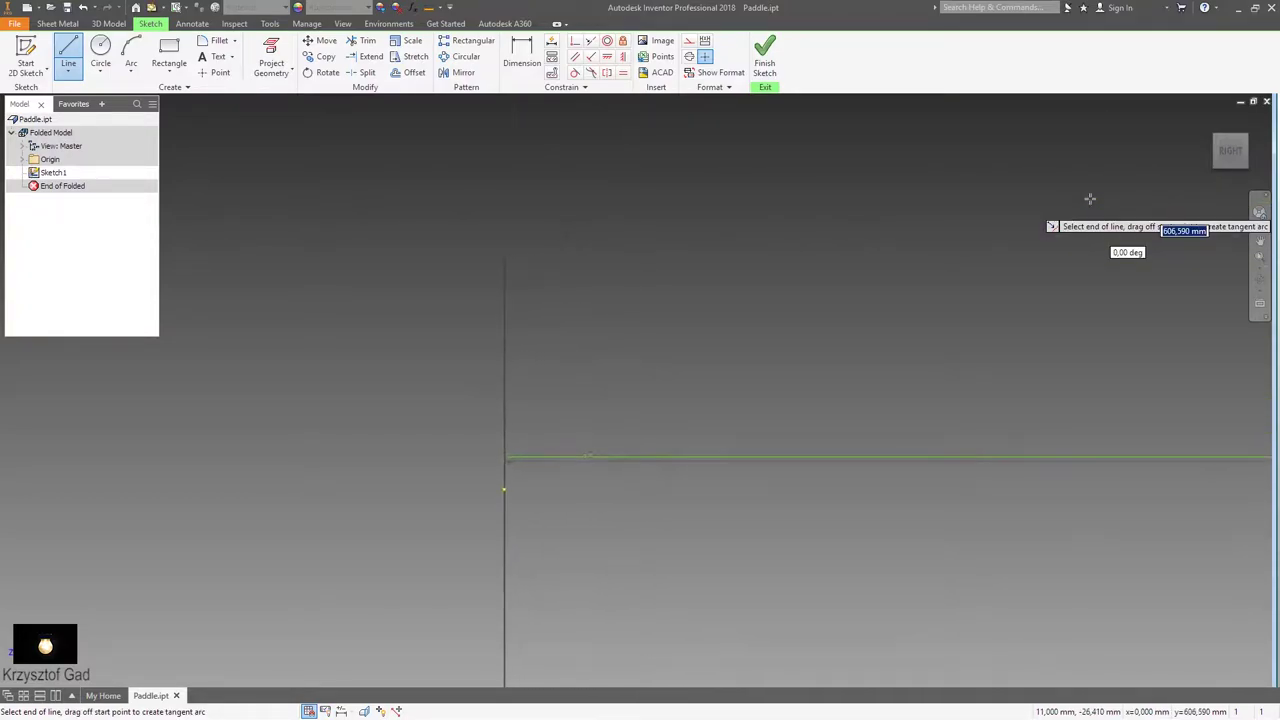
pyautogui.rightClick(845, 240)
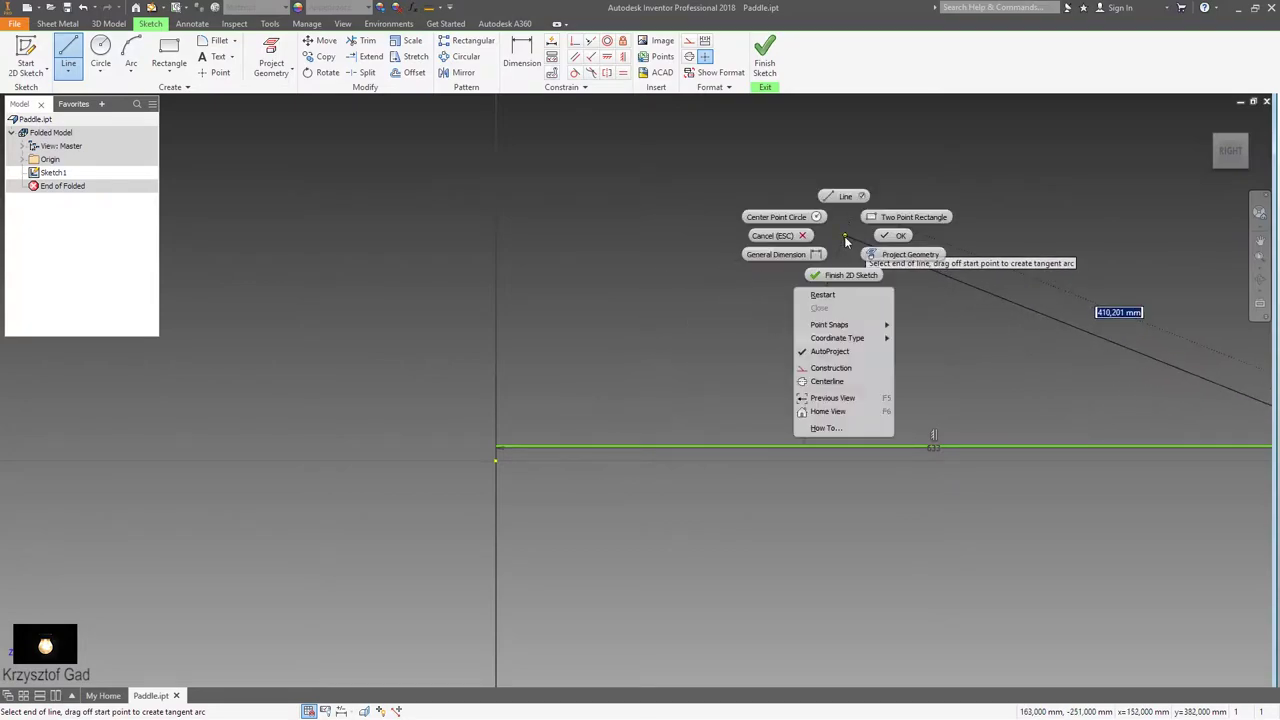
pyautogui.click(893, 236)
# Step: Draw a second parallel 633 mm horizontal line starting on the vertical axis
pyautogui.rightClick(856, 232)
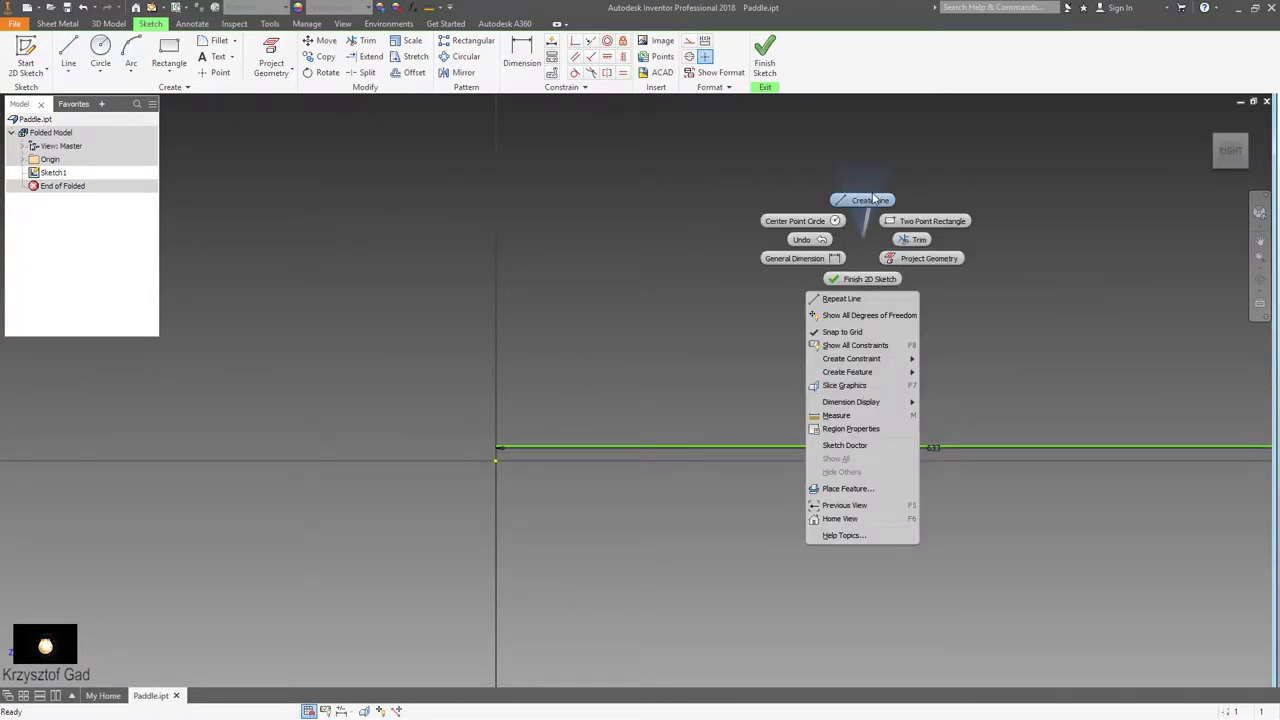
pyautogui.click(873, 199)
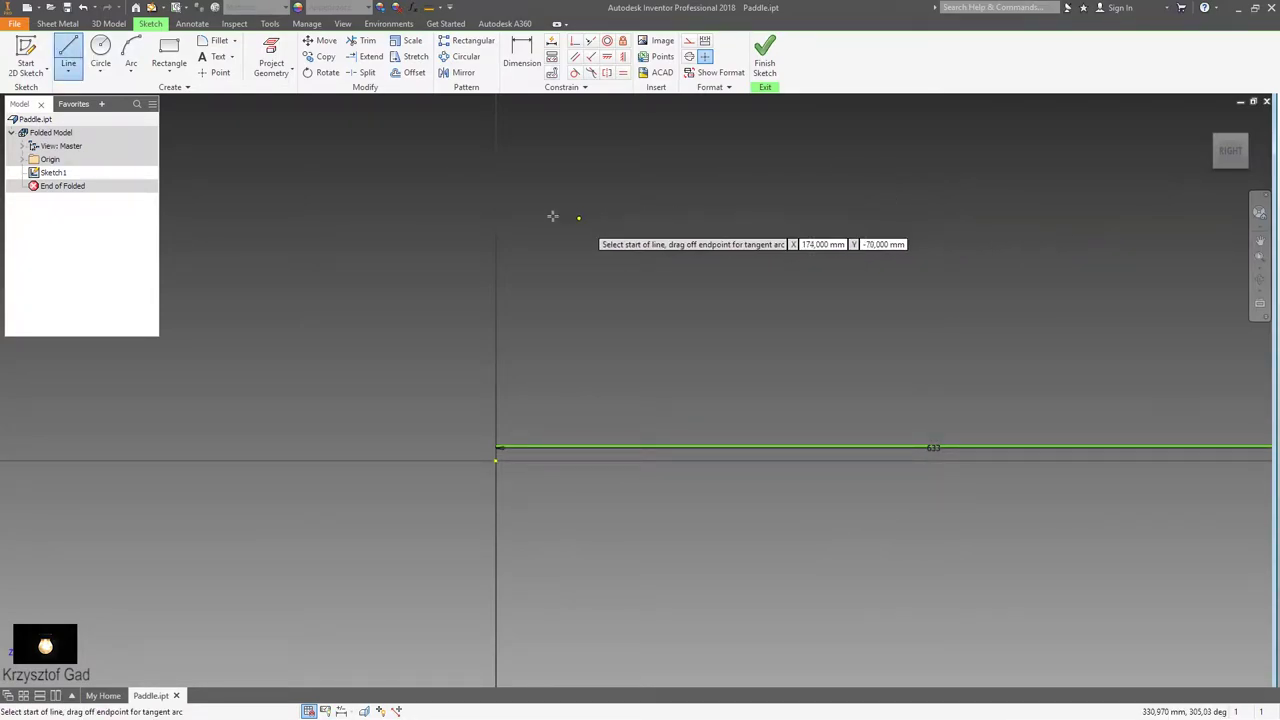
pyautogui.click(496, 207)
pyautogui.write('633')
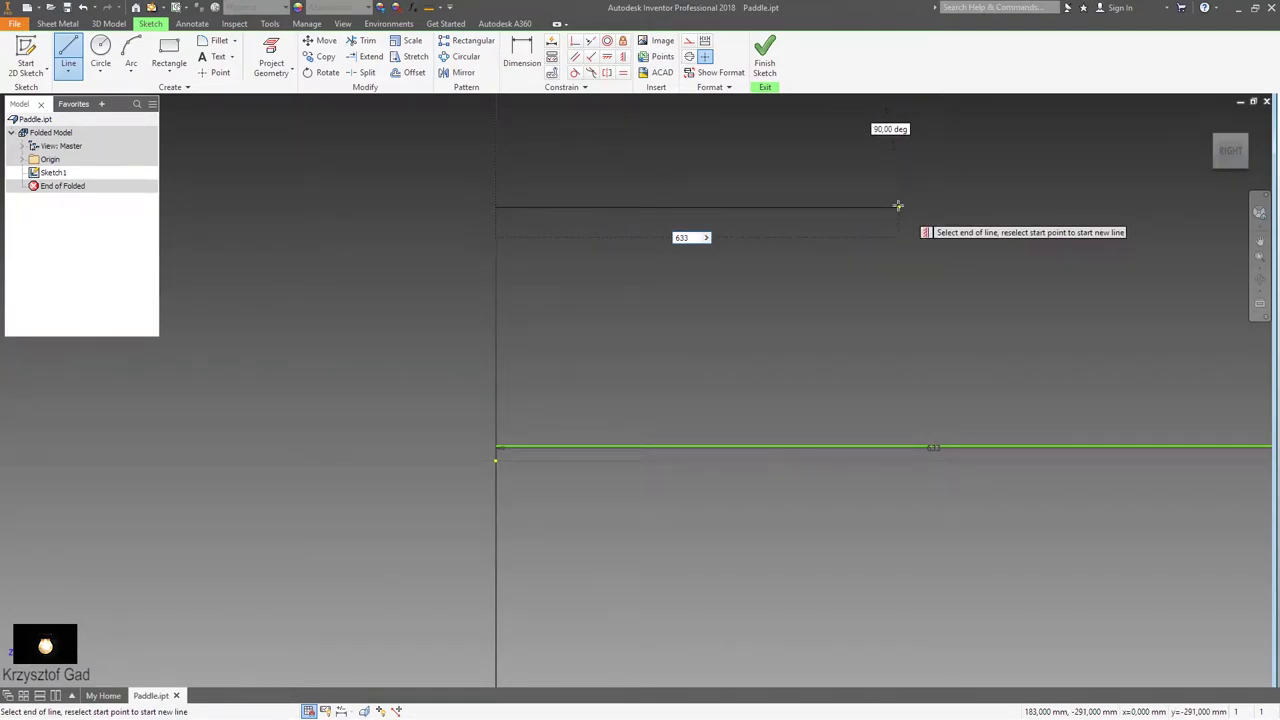
pyautogui.click(897, 206)
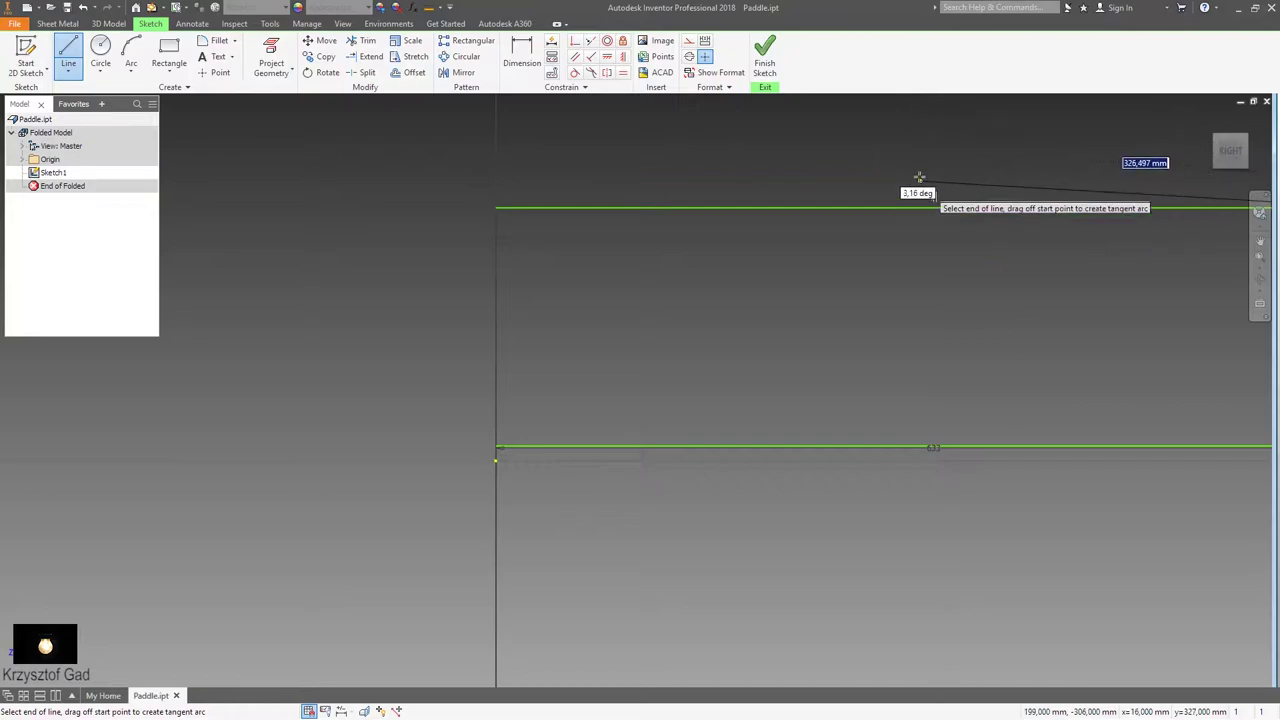
pyautogui.rightClick(922, 166)
pyautogui.click(962, 166)
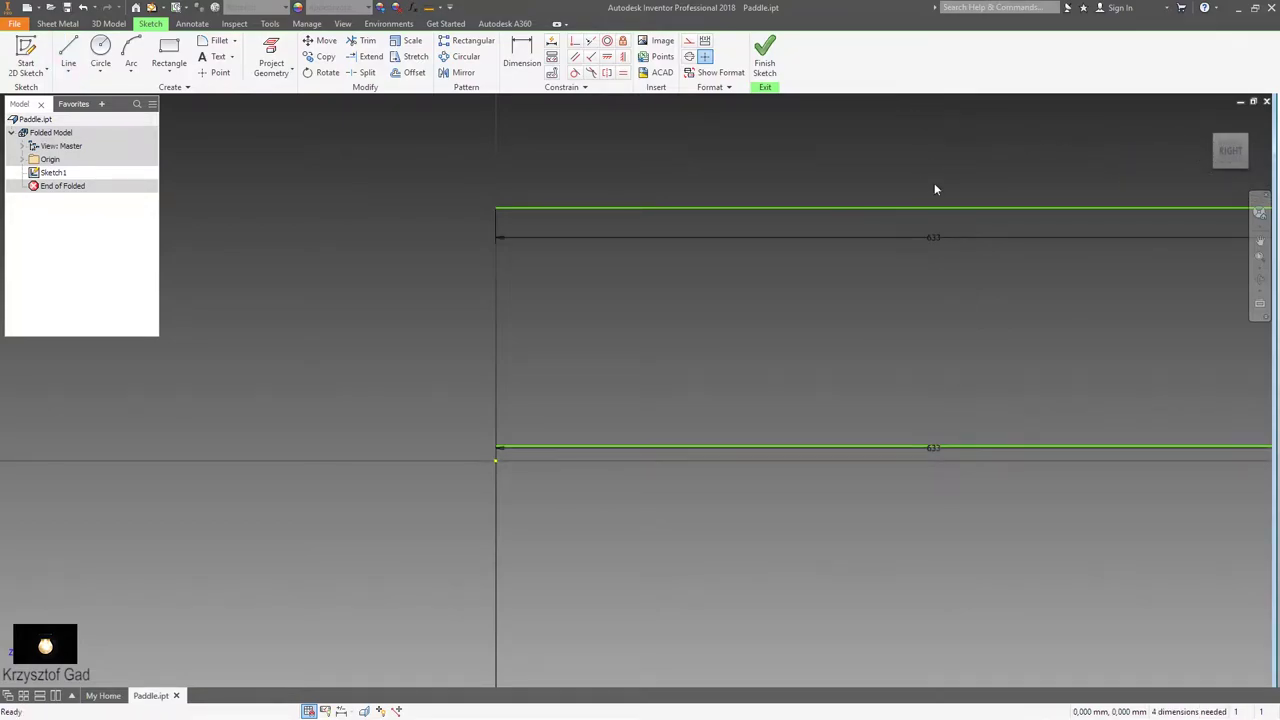
# Step: Convert both 633 mm lines to construction geometry
pyautogui.click(893, 214)
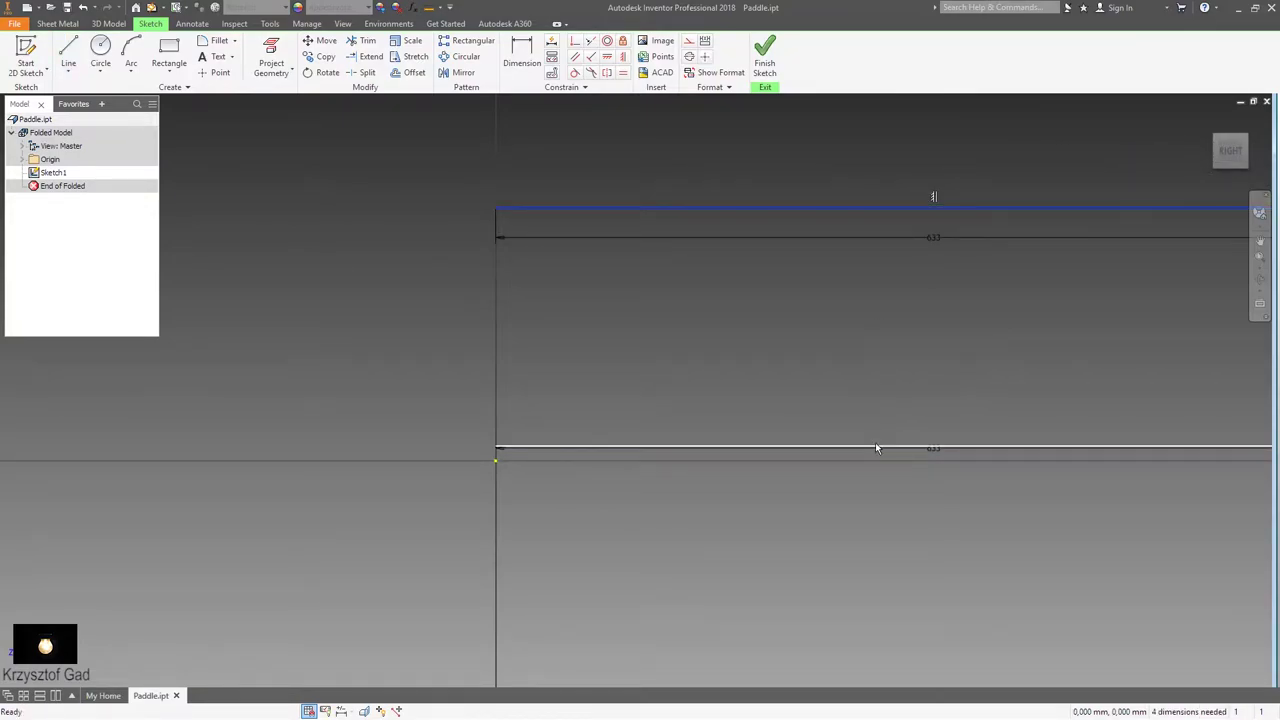
pyautogui.click(875, 445)
pyautogui.click(755, 206)
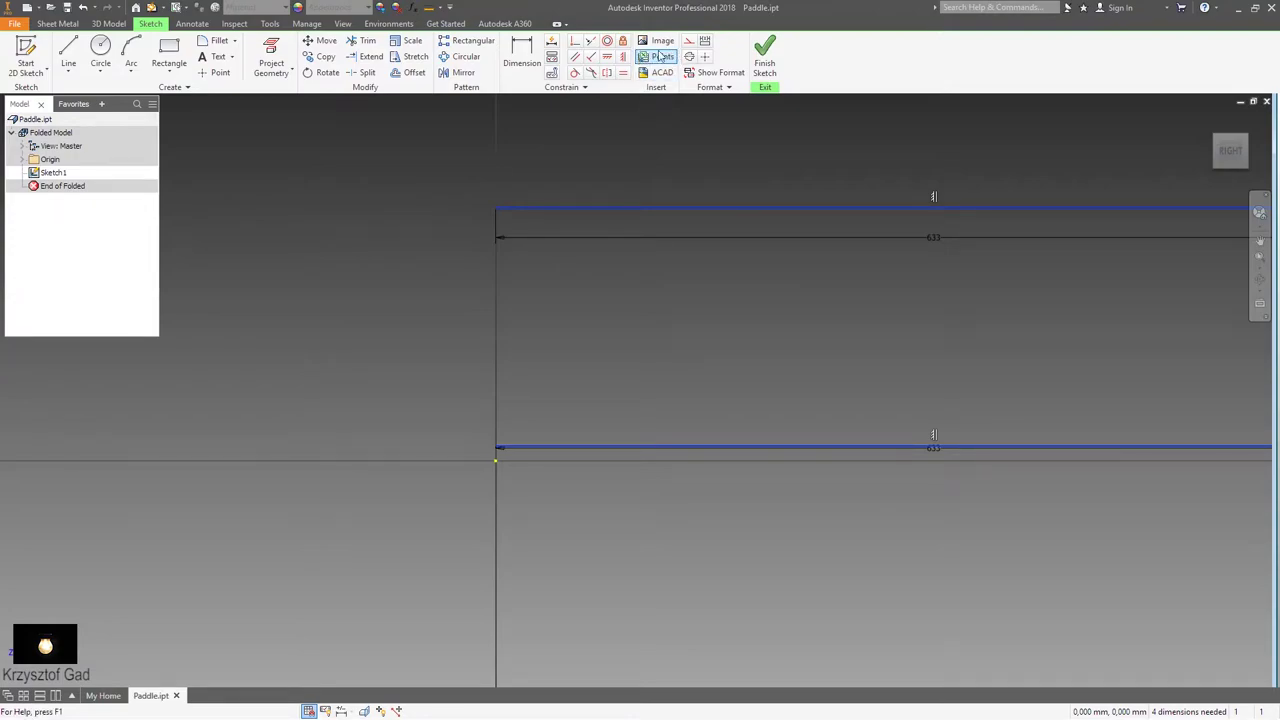
pyautogui.click(690, 42)
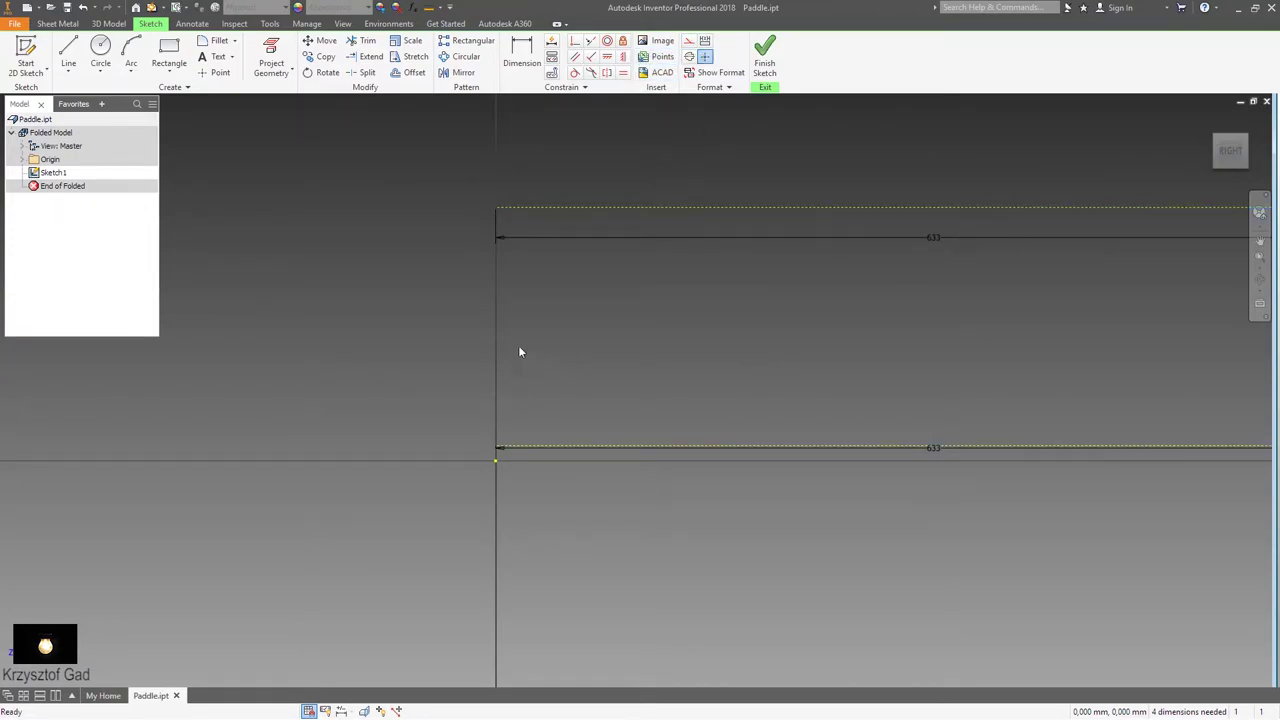
# Step: Dimension the vertical line at 15 and its offset to the origin at 194
pyautogui.rightClick(450, 255)
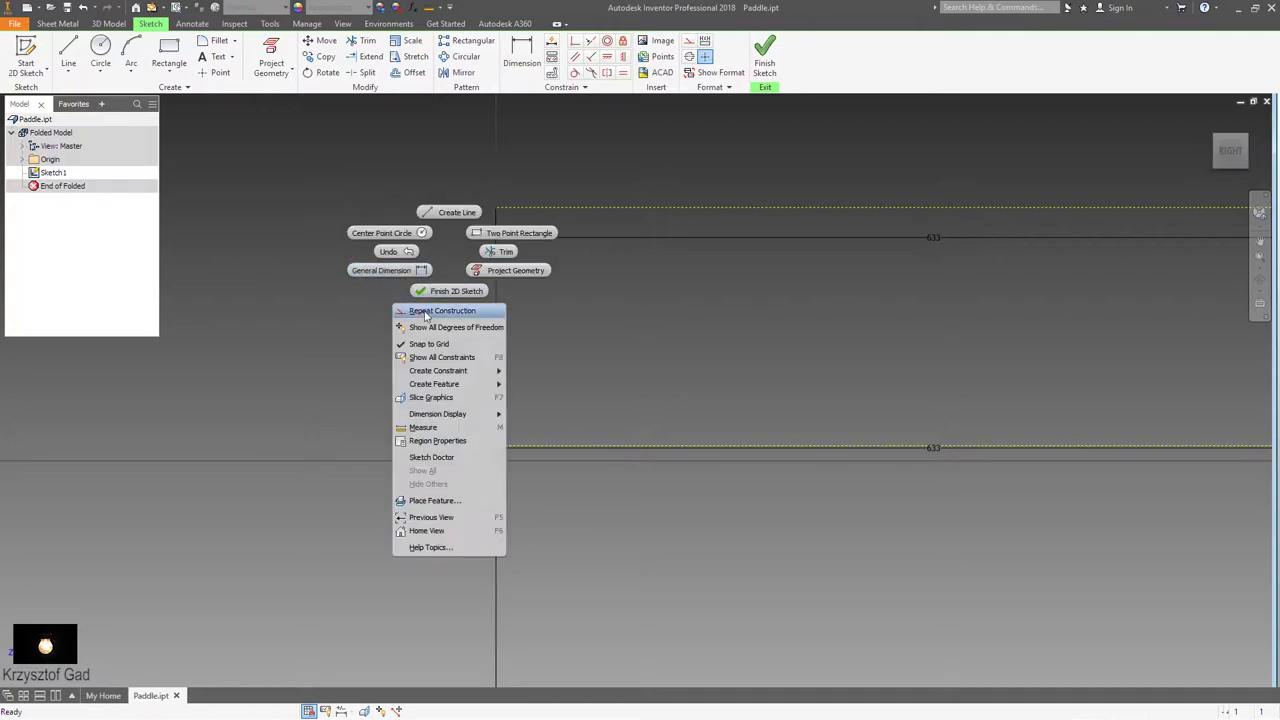
pyautogui.click(400, 266)
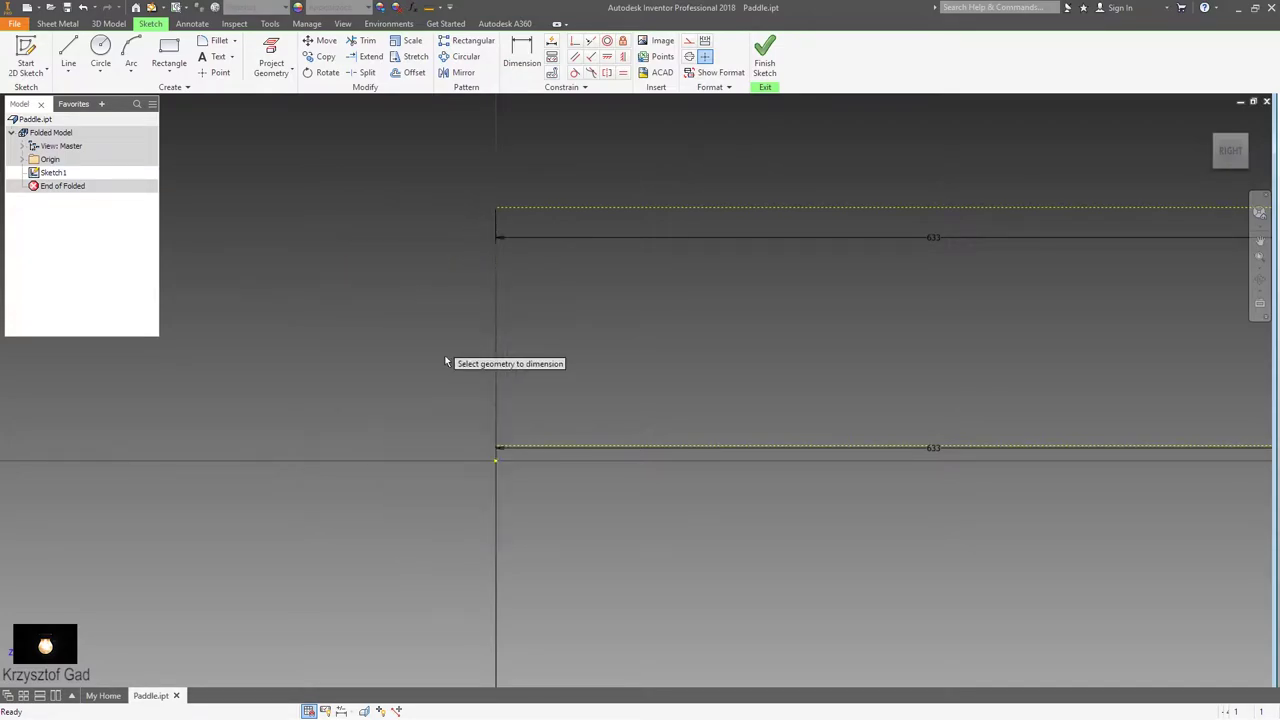
pyautogui.click(499, 458)
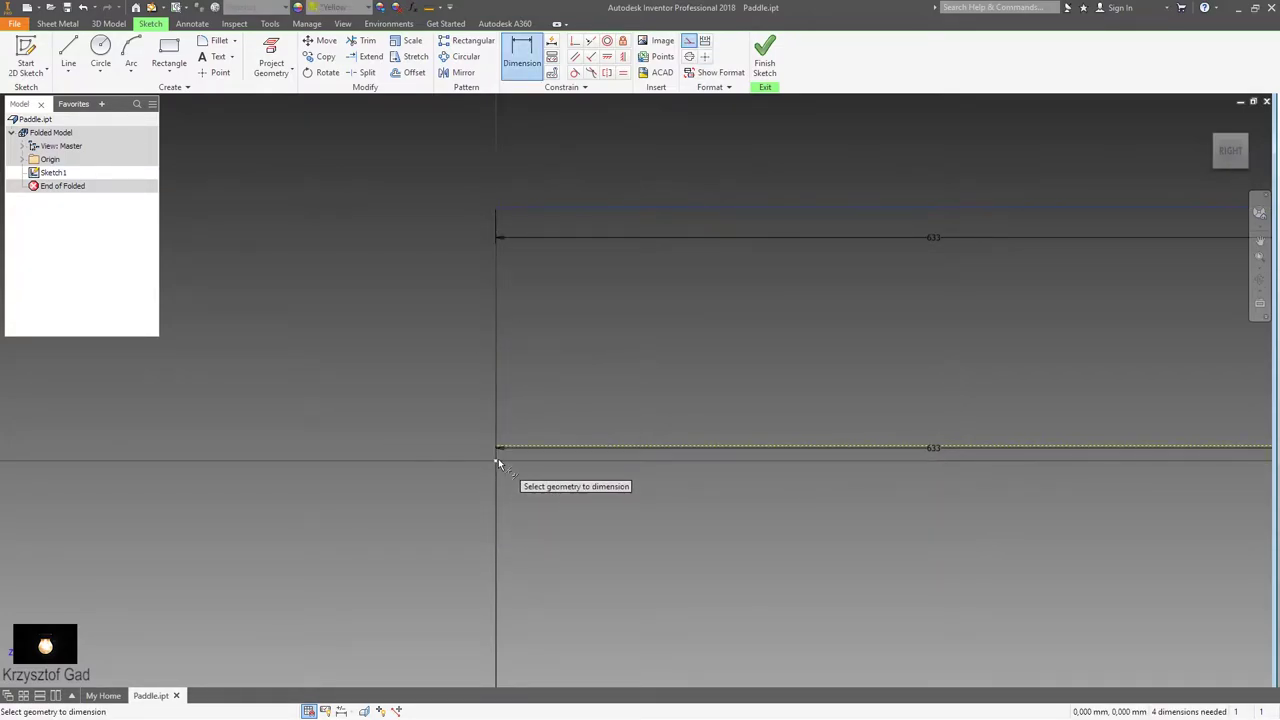
pyautogui.click(258, 359)
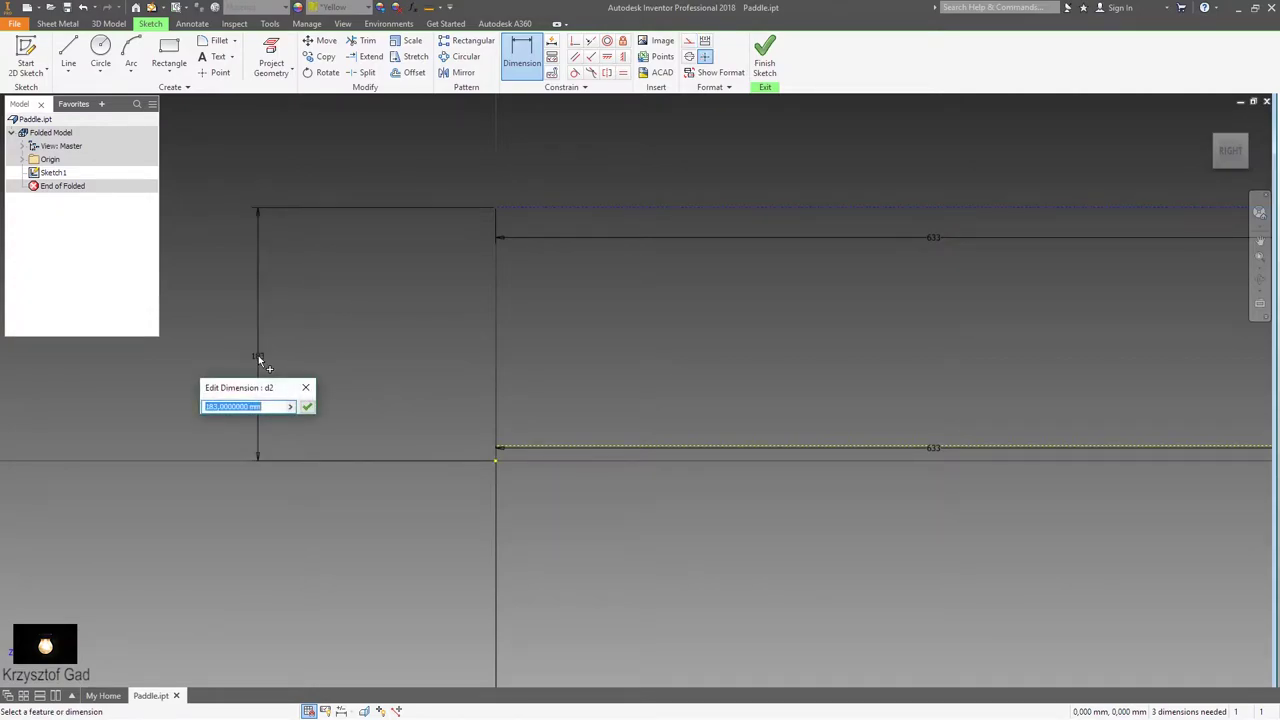
pyautogui.write('15')
pyautogui.press('Return')
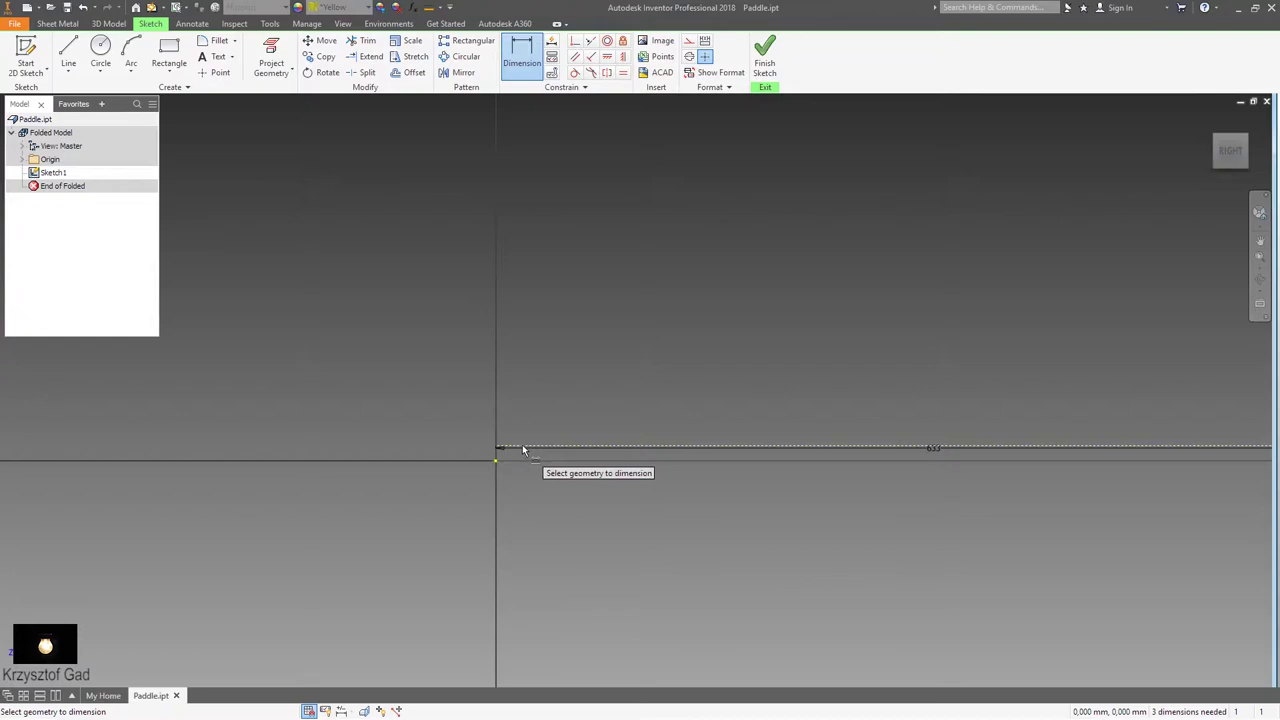
pyautogui.click(495, 460)
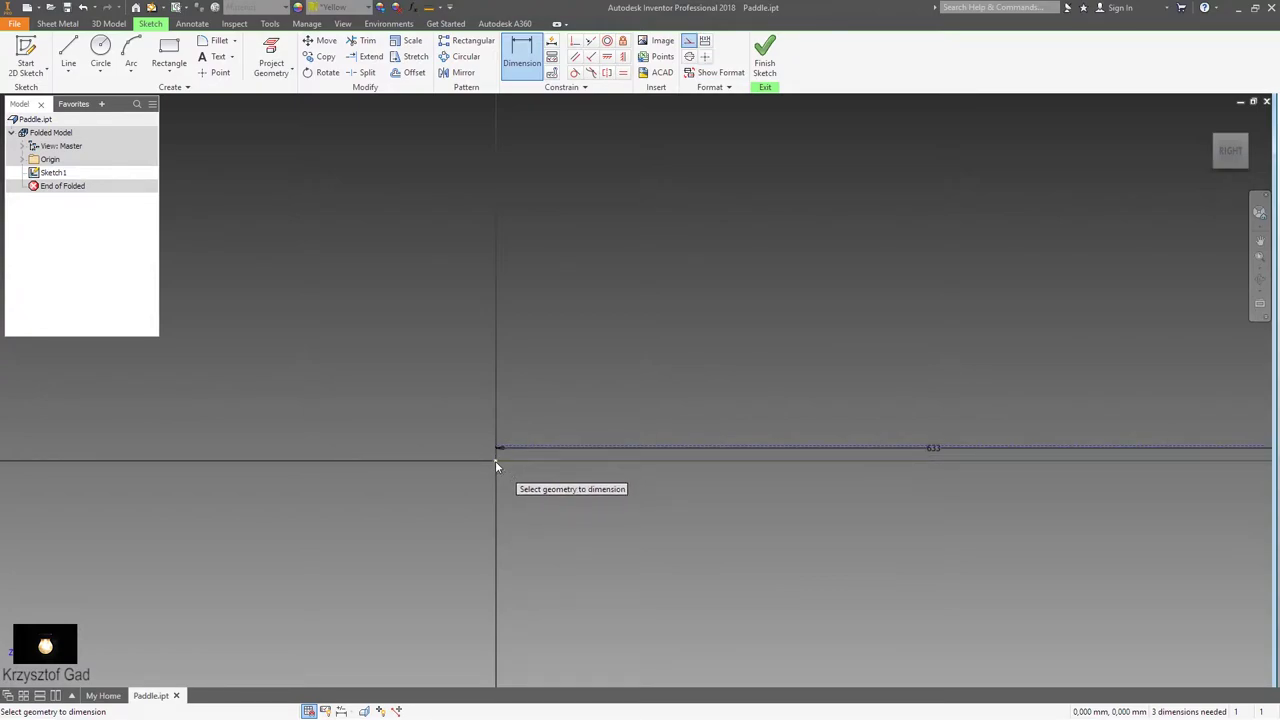
pyautogui.click(441, 448)
pyautogui.write('194')
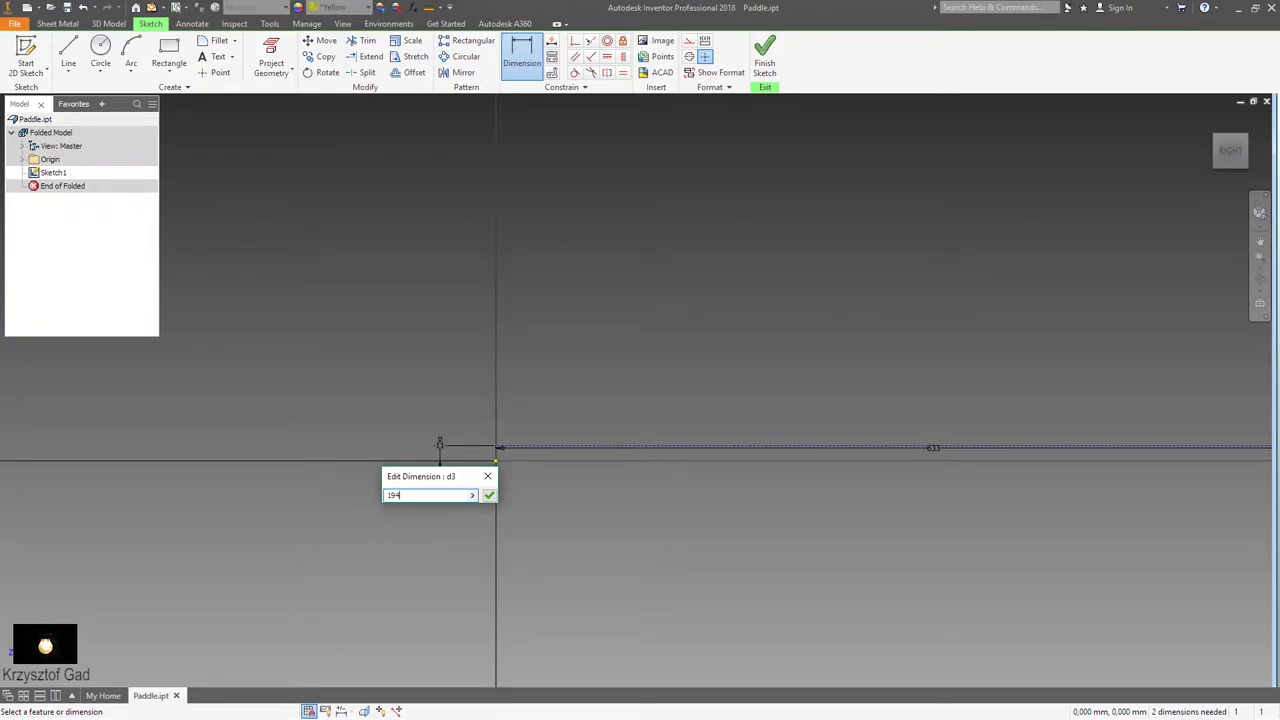
pyautogui.press('Return')
pyautogui.scroll(-3, 440, 442)
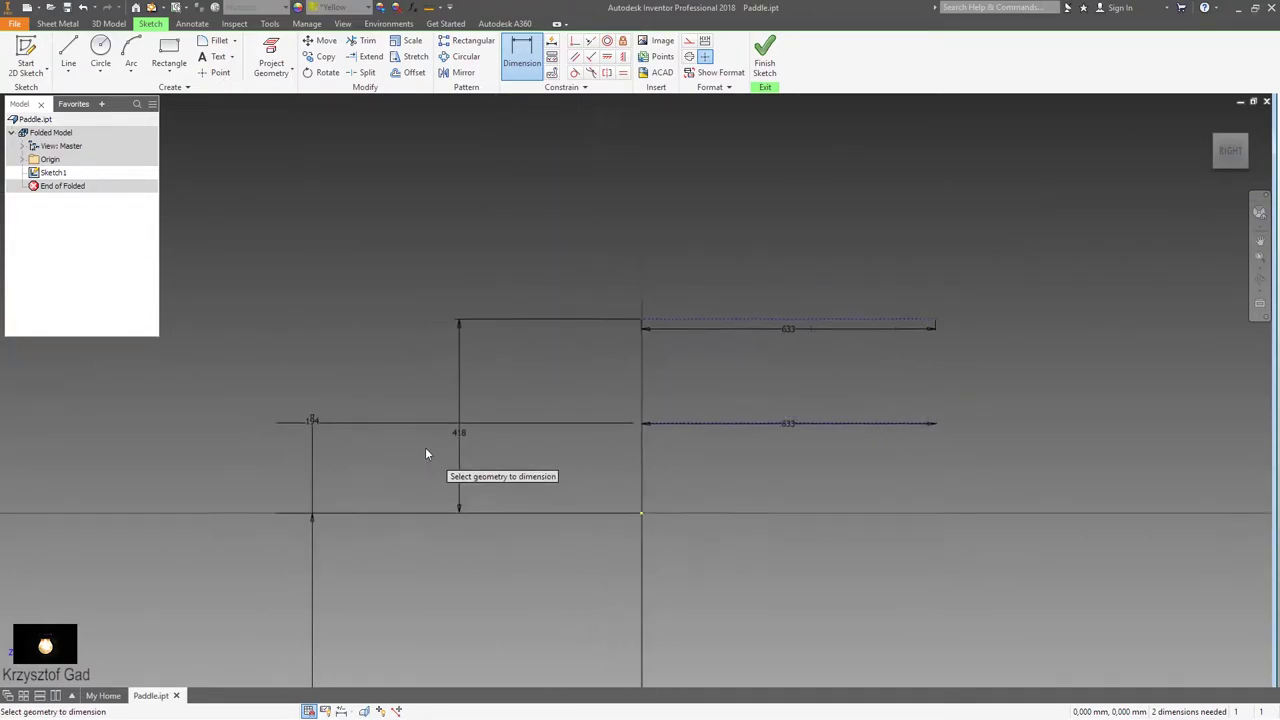
pyautogui.press('Escape')
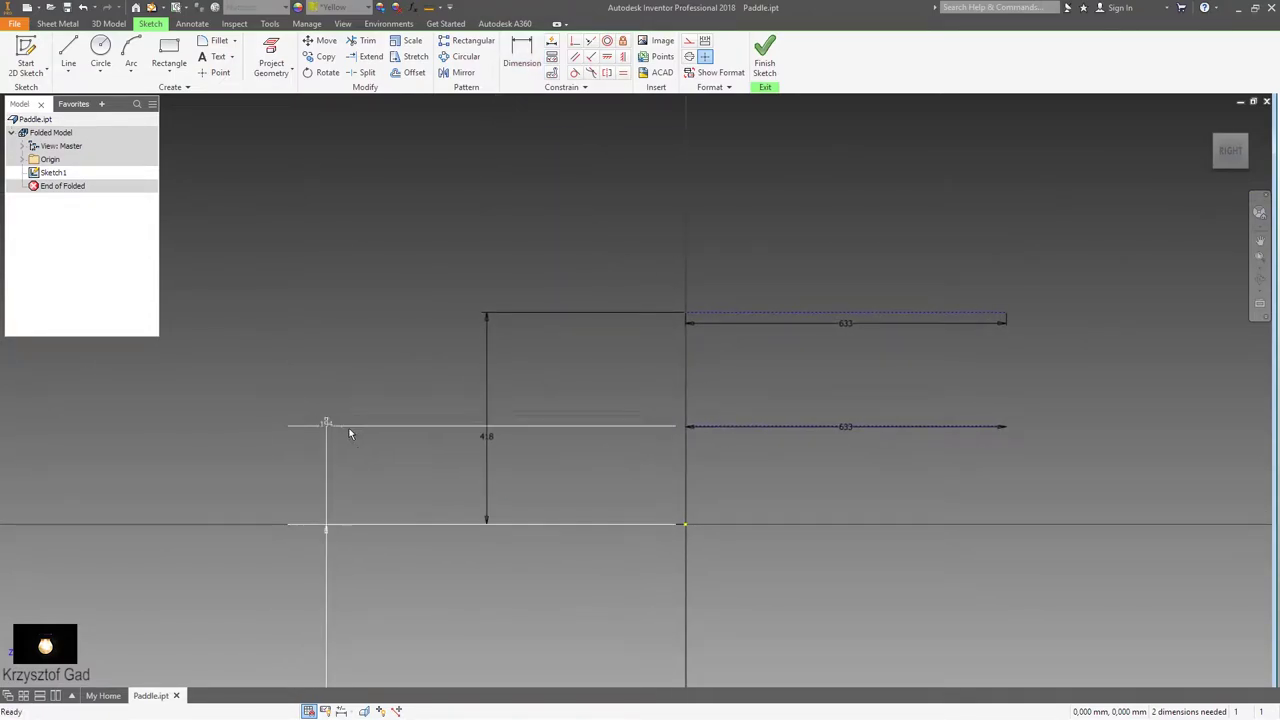
# Step: Shift the vertical line right, pull the lower 633 line down, and raise the top dimension
pyautogui.moveTo(329, 425)
pyautogui.mouseDown()
pyautogui.moveTo(338, 466)
pyautogui.moveTo(556, 477)
pyautogui.mouseUp()
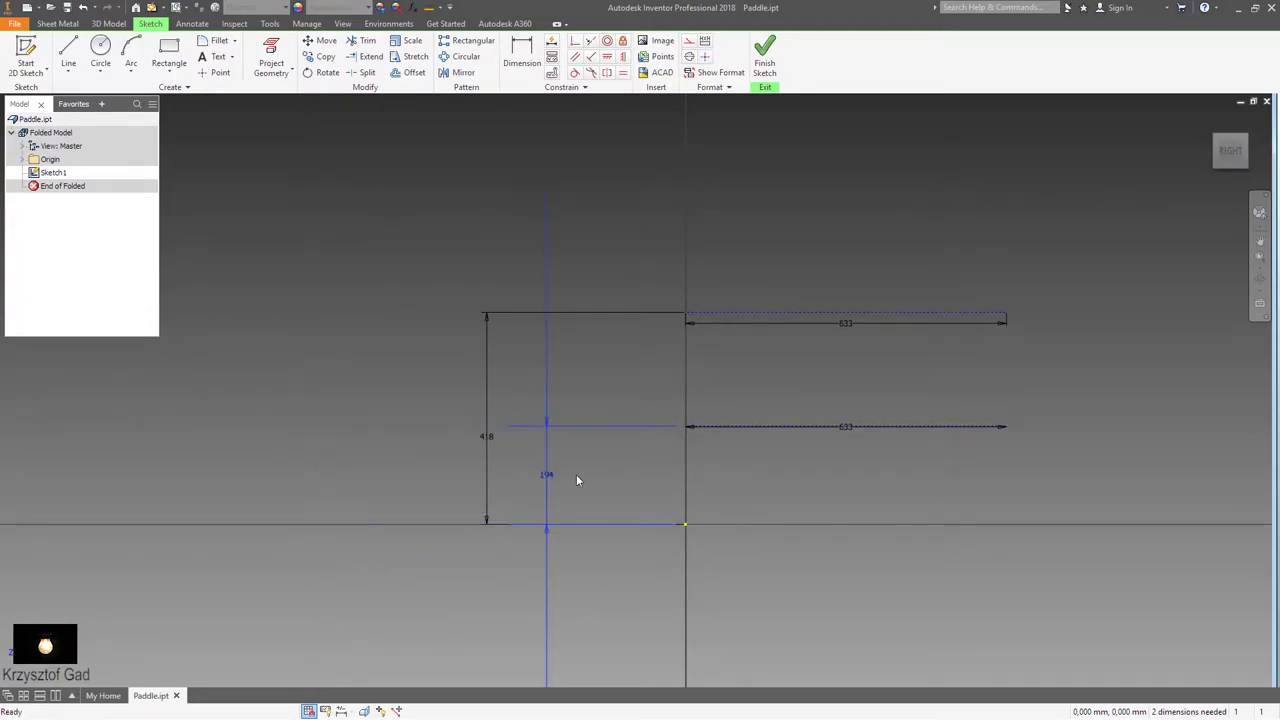
pyautogui.click(577, 480)
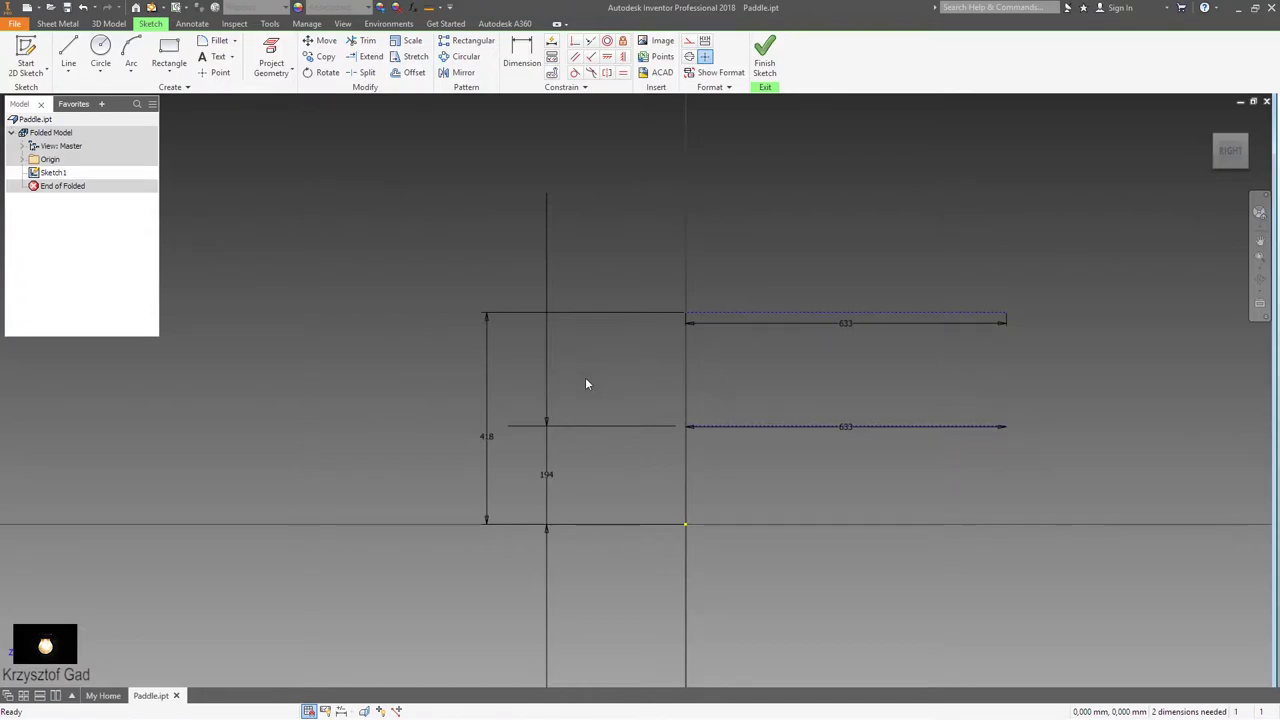
pyautogui.scroll(-3, 585, 377)
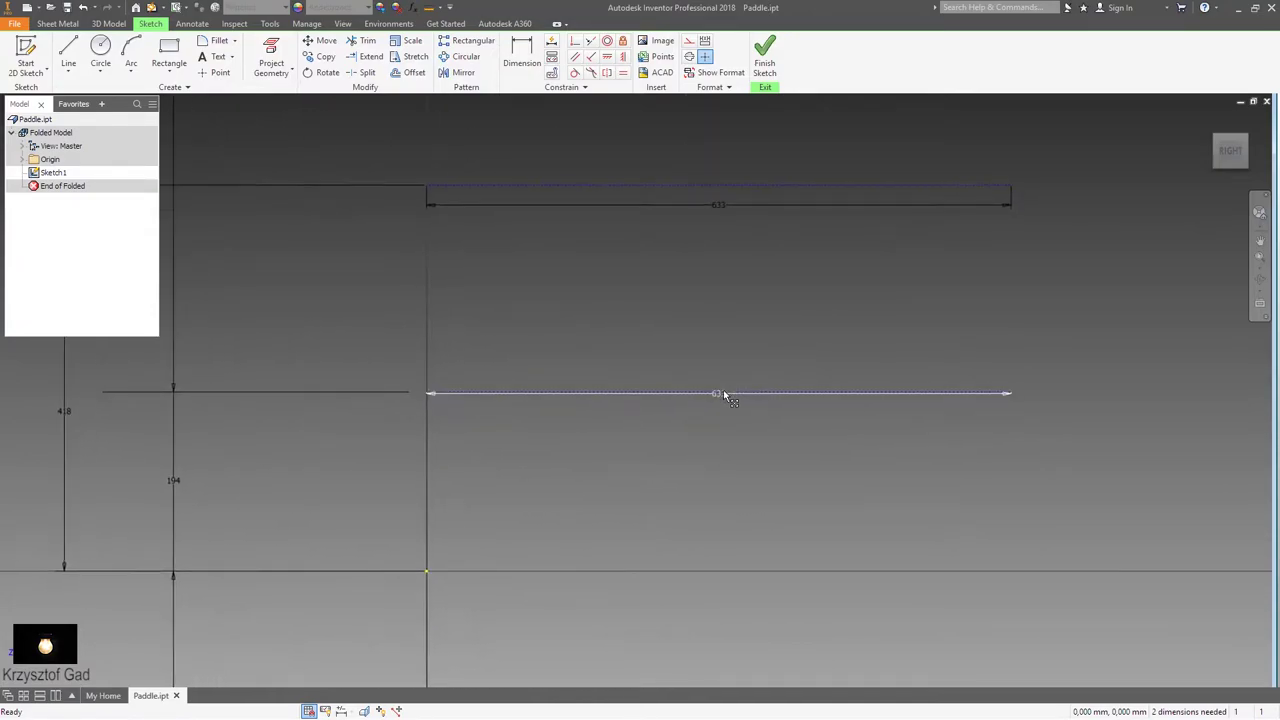
pyautogui.moveTo(723, 393); pyautogui.dragTo(732, 685)
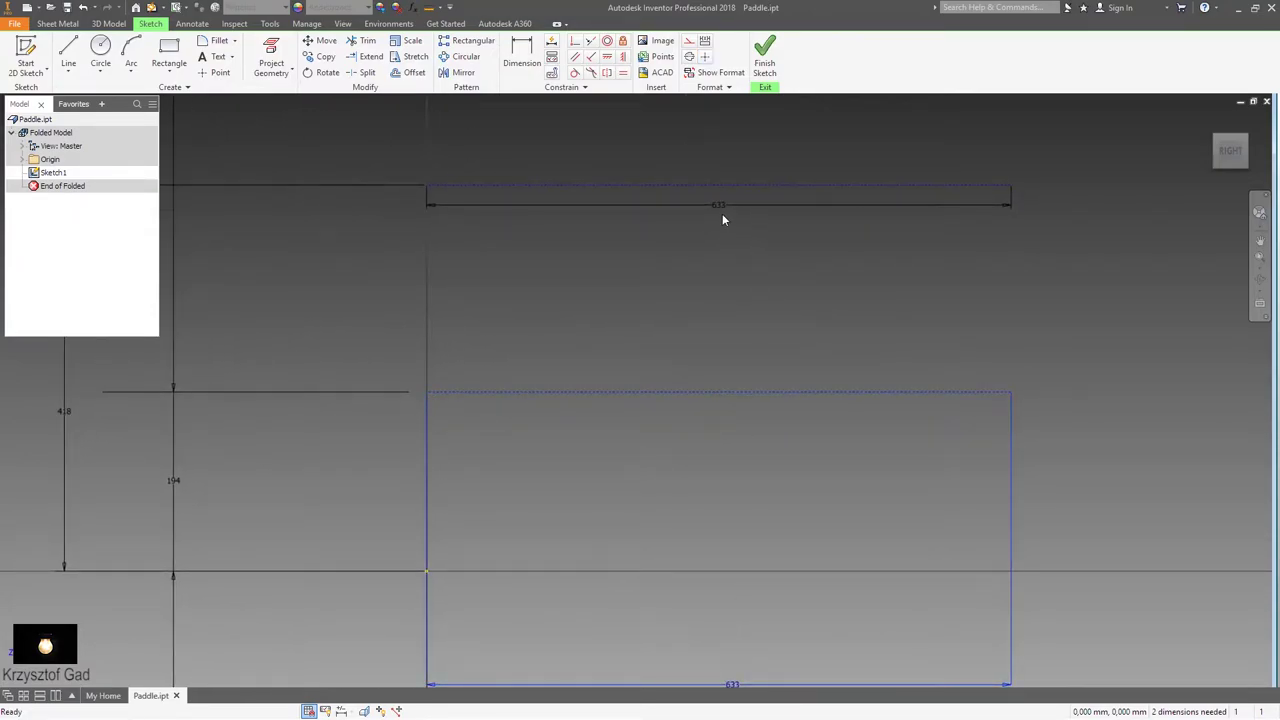
pyautogui.moveTo(725, 196); pyautogui.dragTo(716, 128)
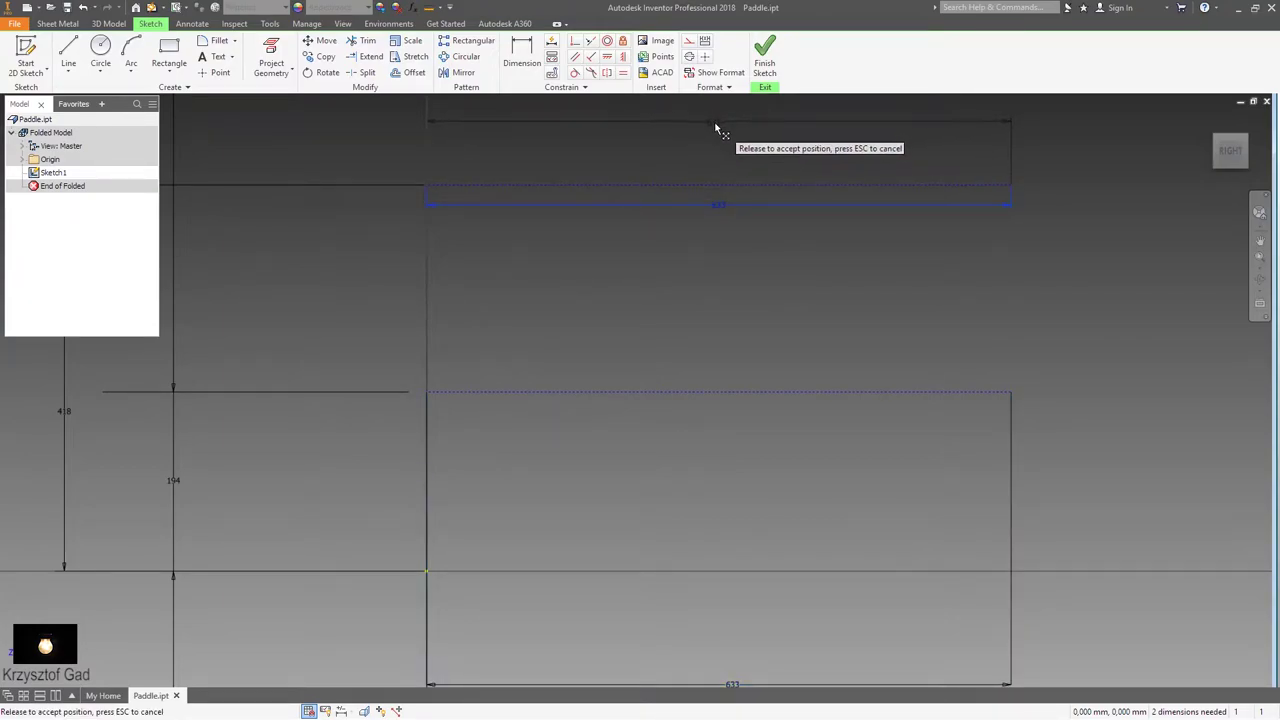
pyautogui.scroll(1, 716, 134)
pyautogui.scroll(2, 732, 295)
pyautogui.moveTo(685, 280); pyautogui.dragTo(684, 238)
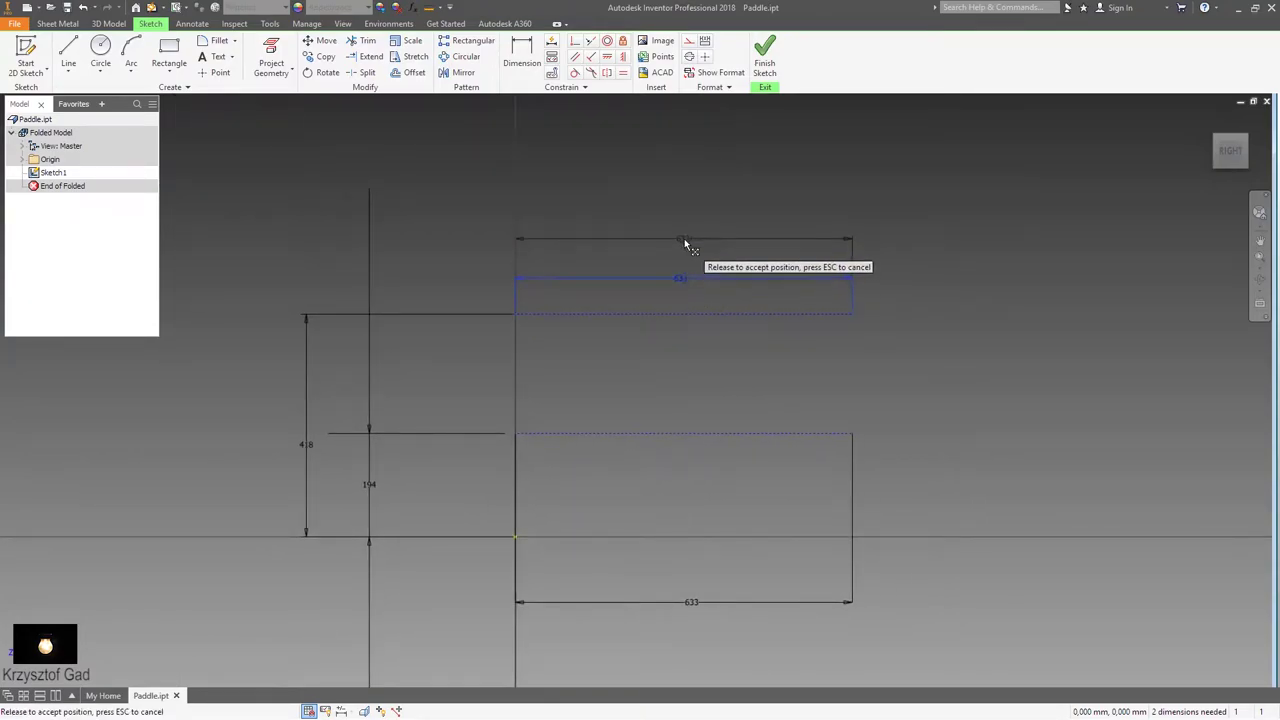
pyautogui.scroll(-1, 750, 307)
pyautogui.scroll(-2, 750, 307)
pyautogui.scroll(-1, 606, 438)
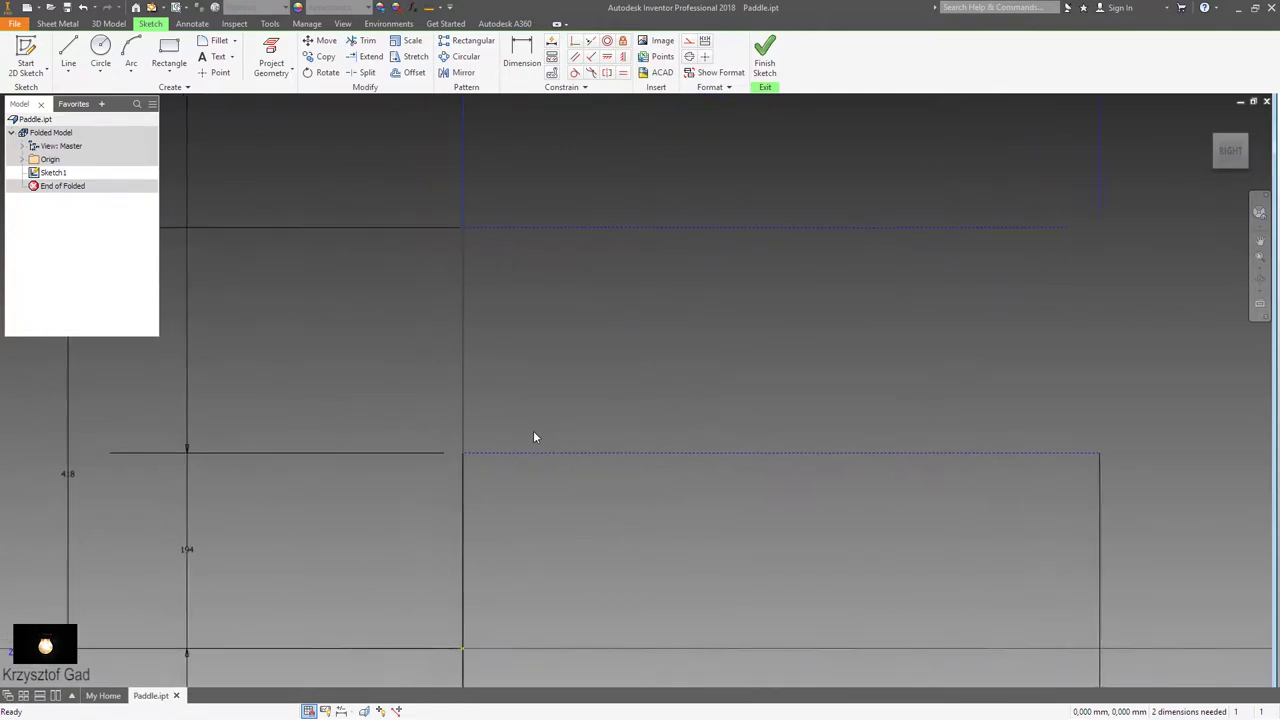
pyautogui.scroll(-2, 533, 430)
pyautogui.rightClick(561, 326)
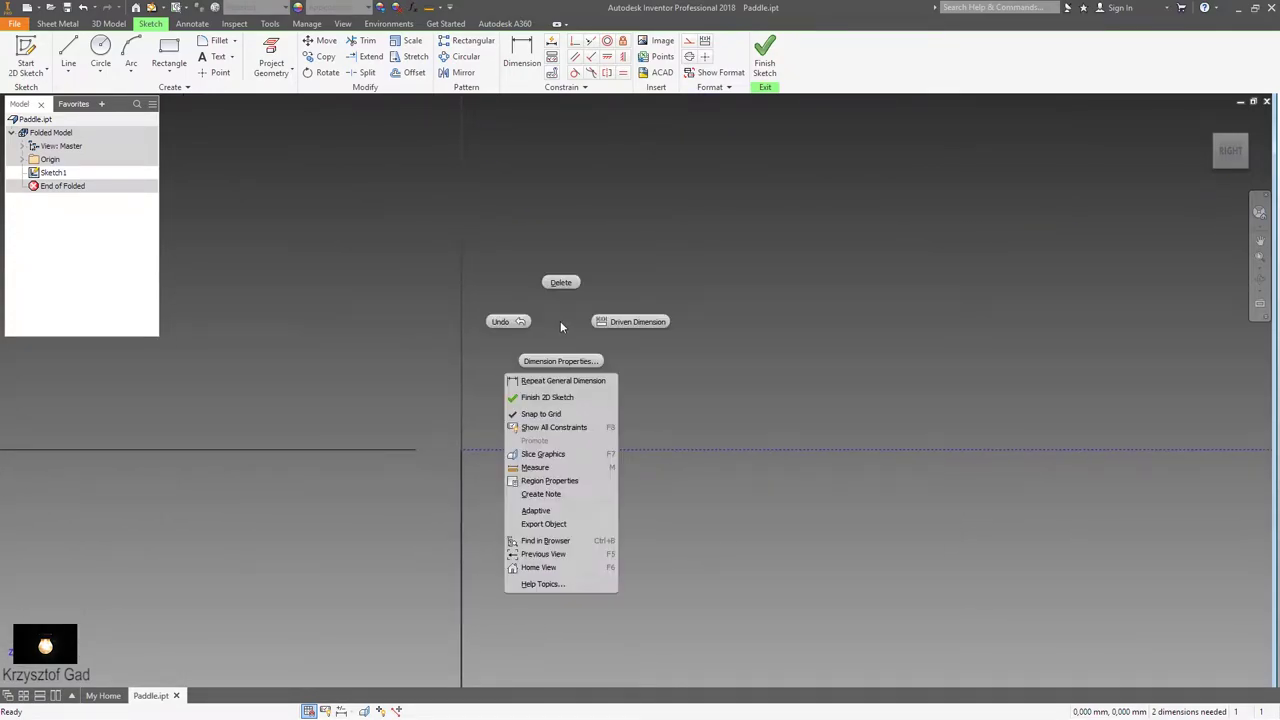
pyautogui.press('Escape')
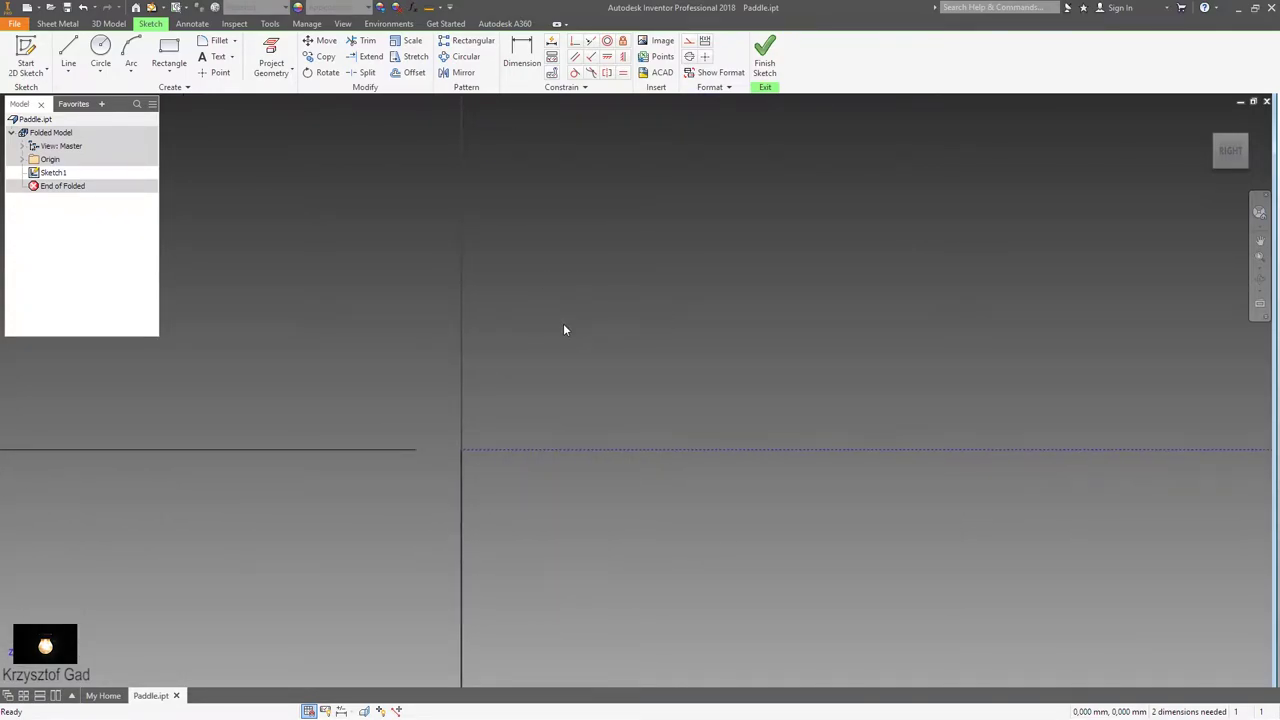
pyautogui.rightClick(563, 323)
# Step: Draw a 10 mm base, a vertical upright and a top line from the sketch origin
pyautogui.click(560, 284)
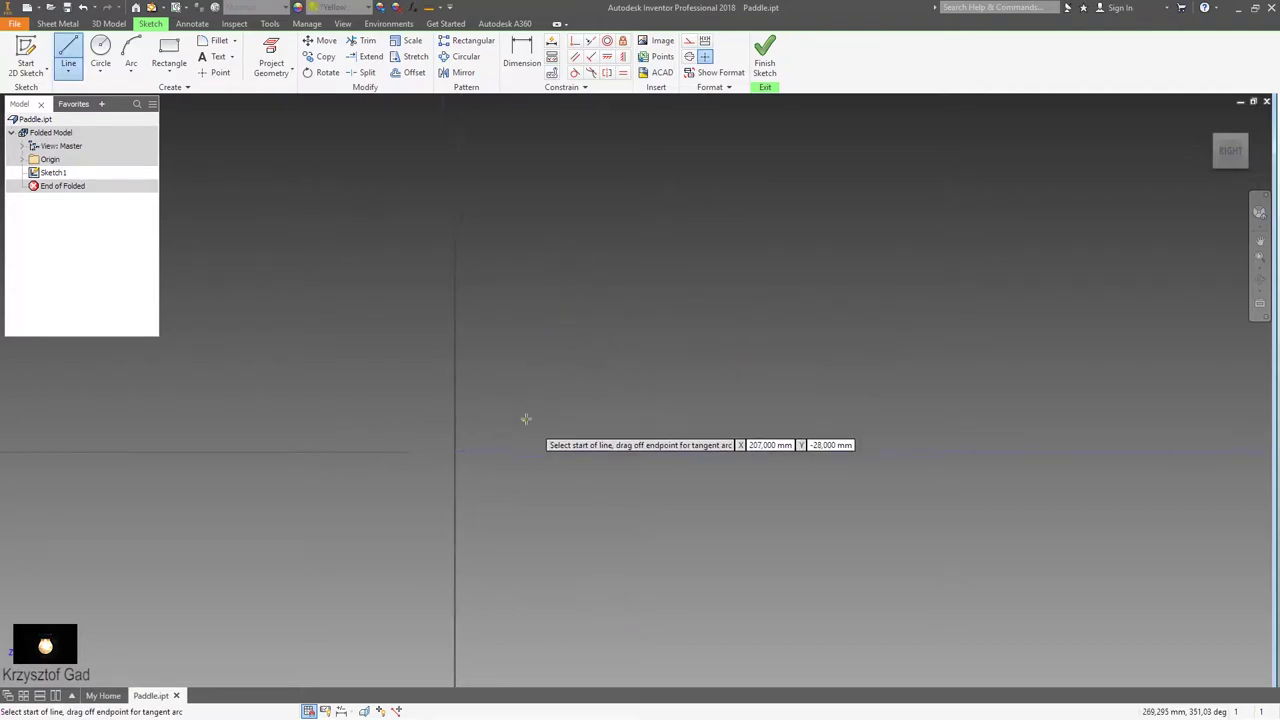
pyautogui.moveTo(522, 418); pyautogui.dragTo(430, 551, button='middle')
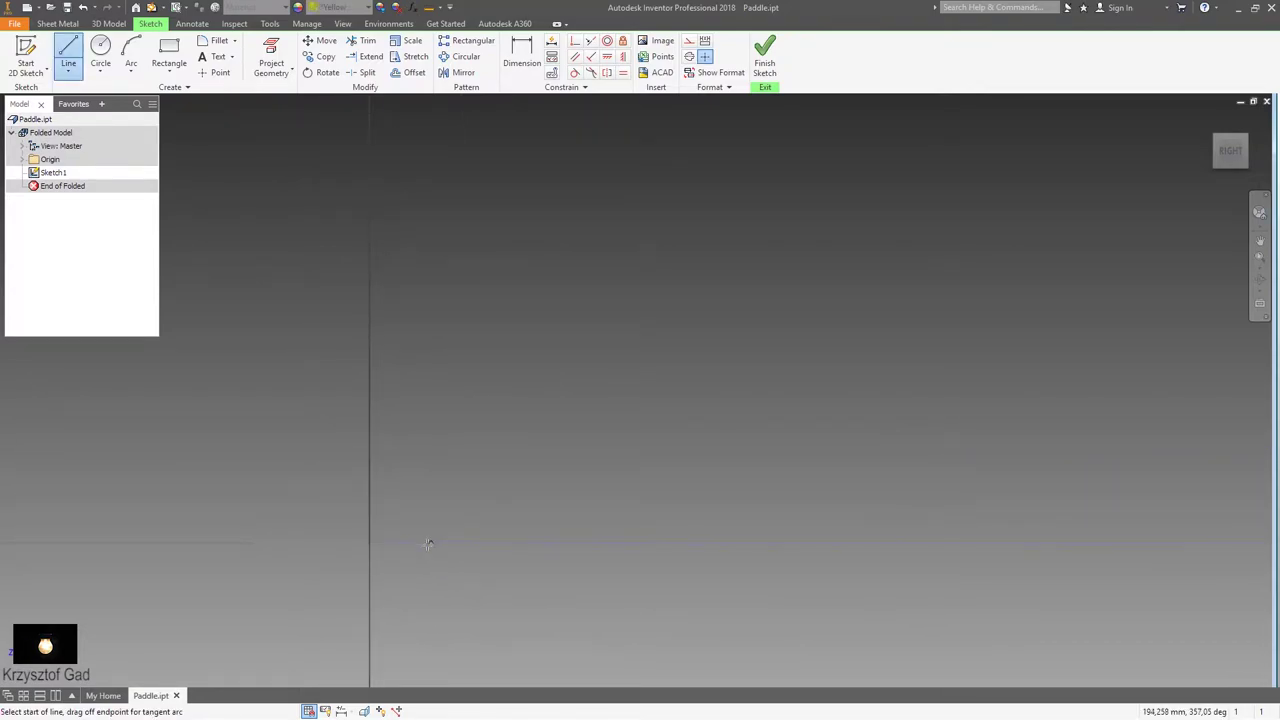
pyautogui.click(369, 543)
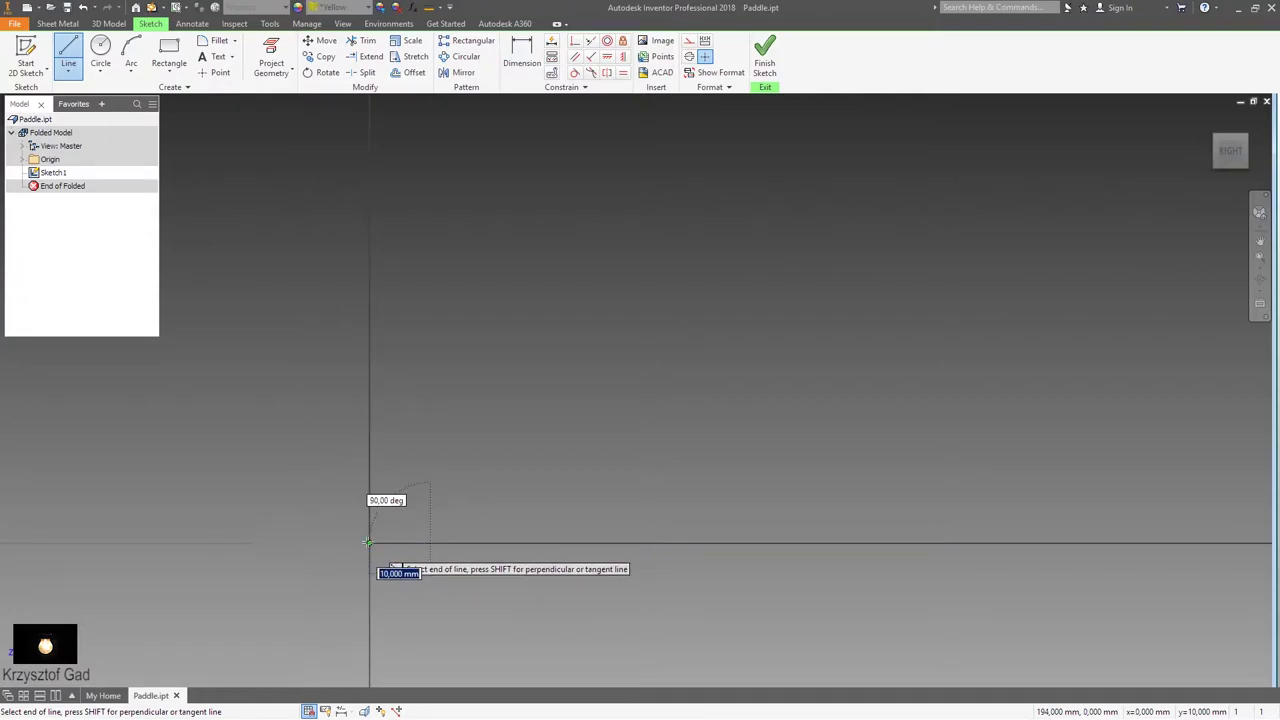
pyautogui.press('Return')
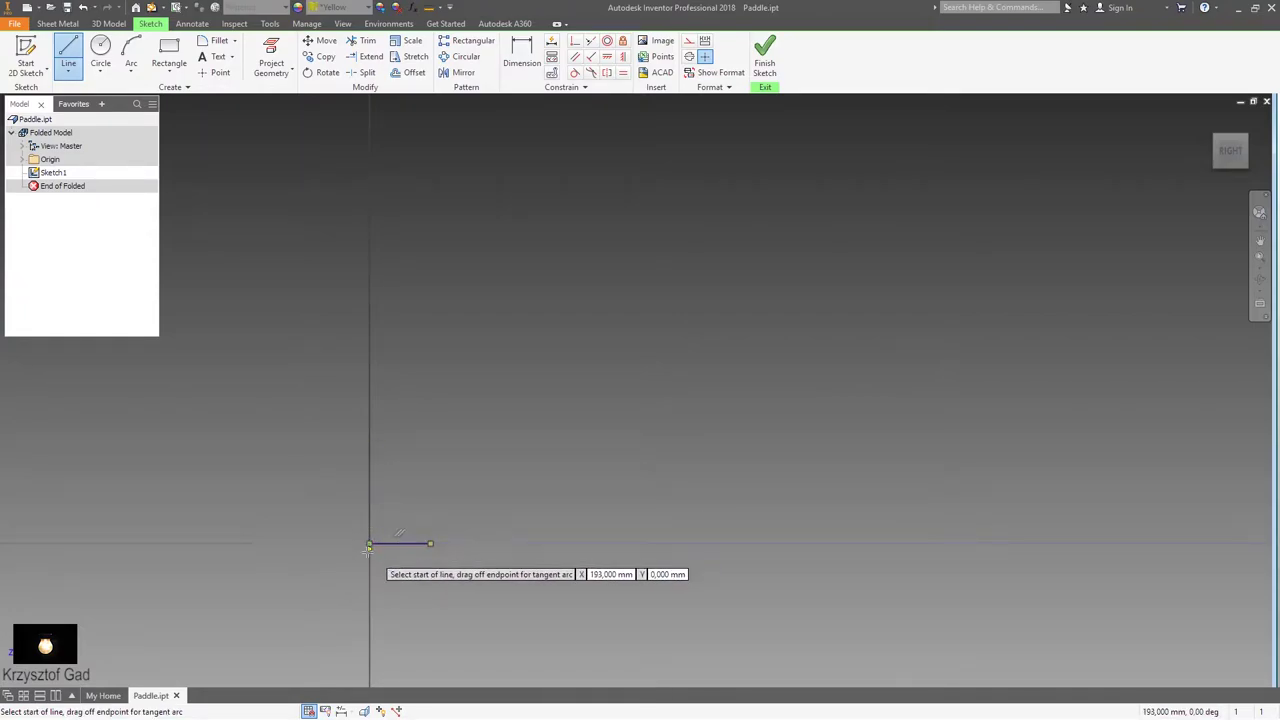
pyautogui.click(369, 543)
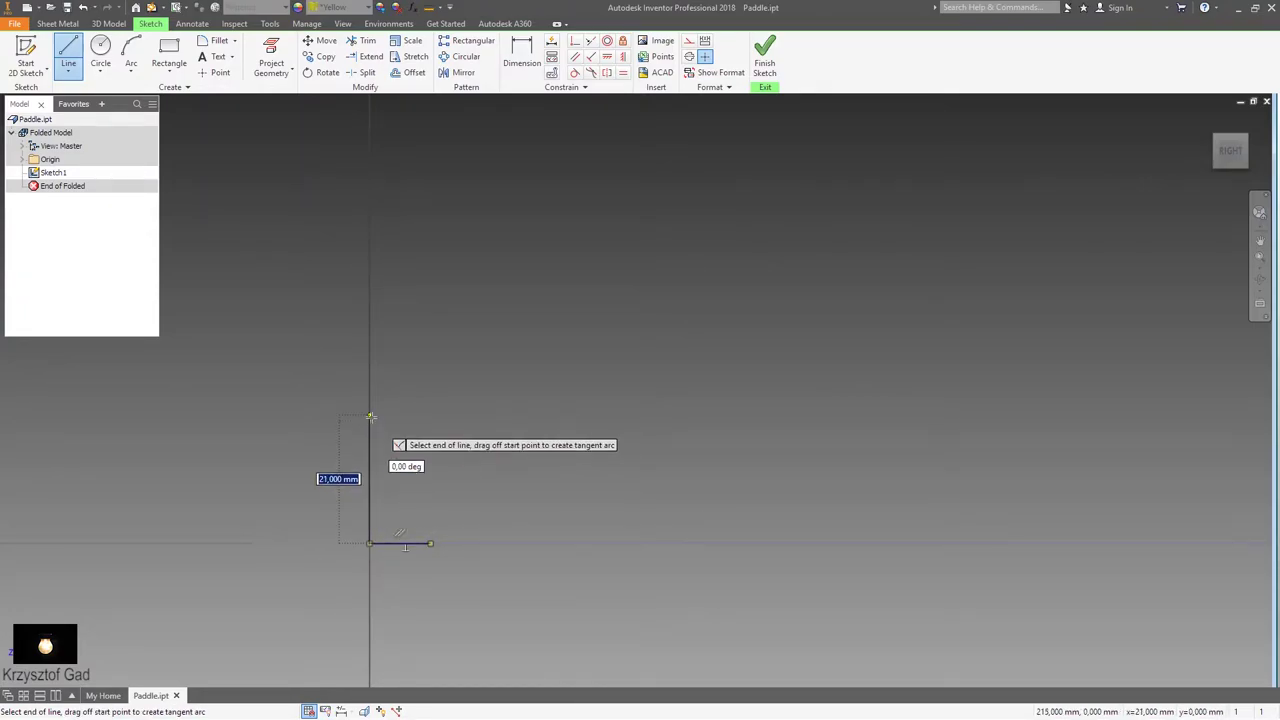
pyautogui.click(370, 416)
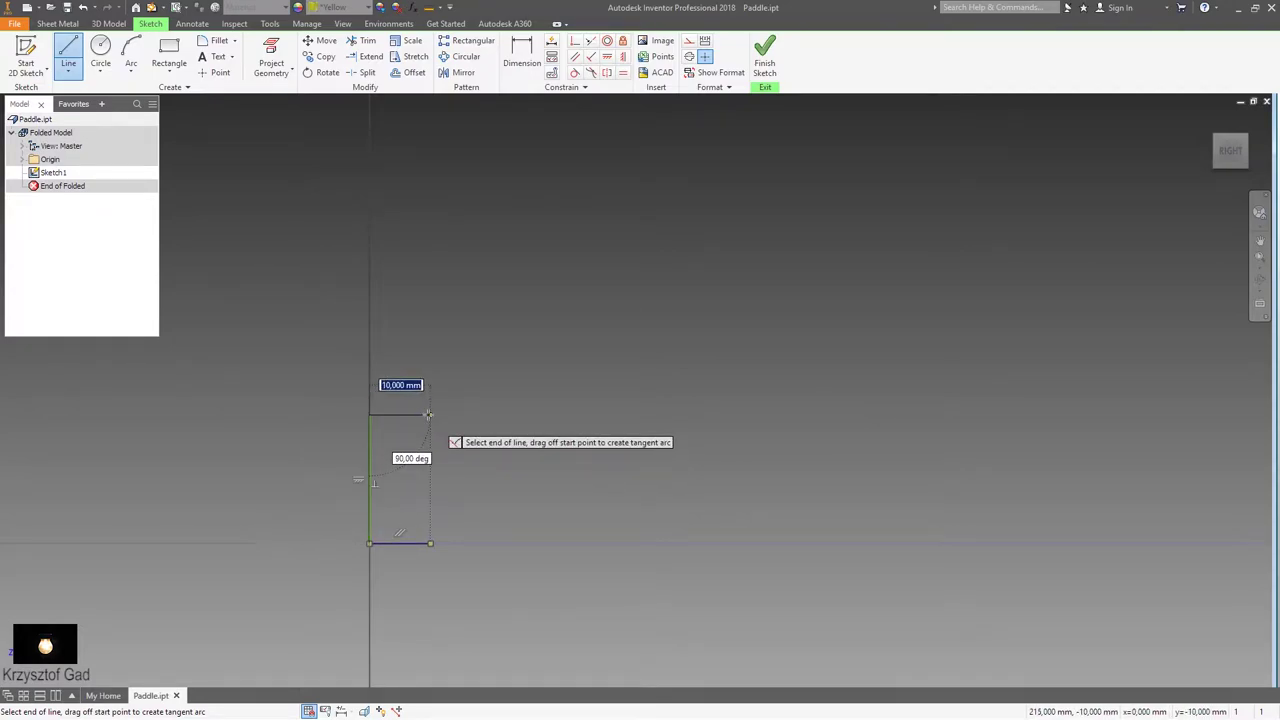
pyautogui.click(427, 414)
pyautogui.rightClick(541, 327)
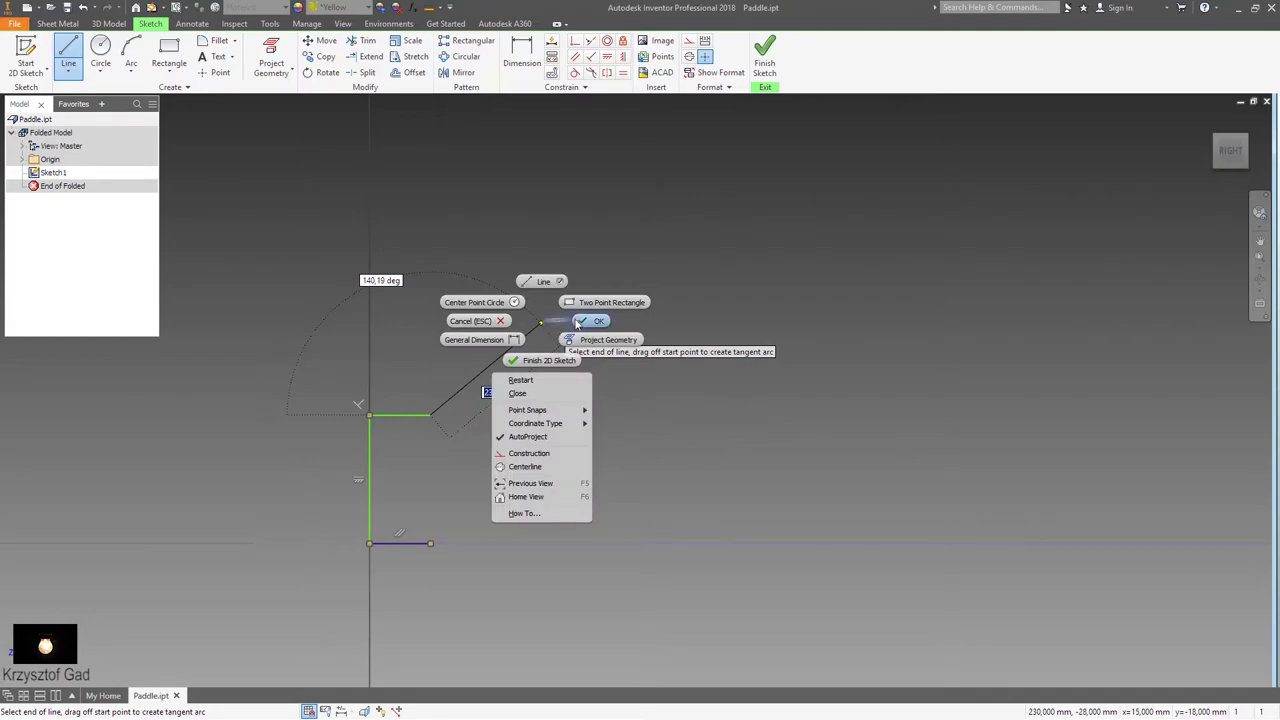
pyautogui.click(474, 339)
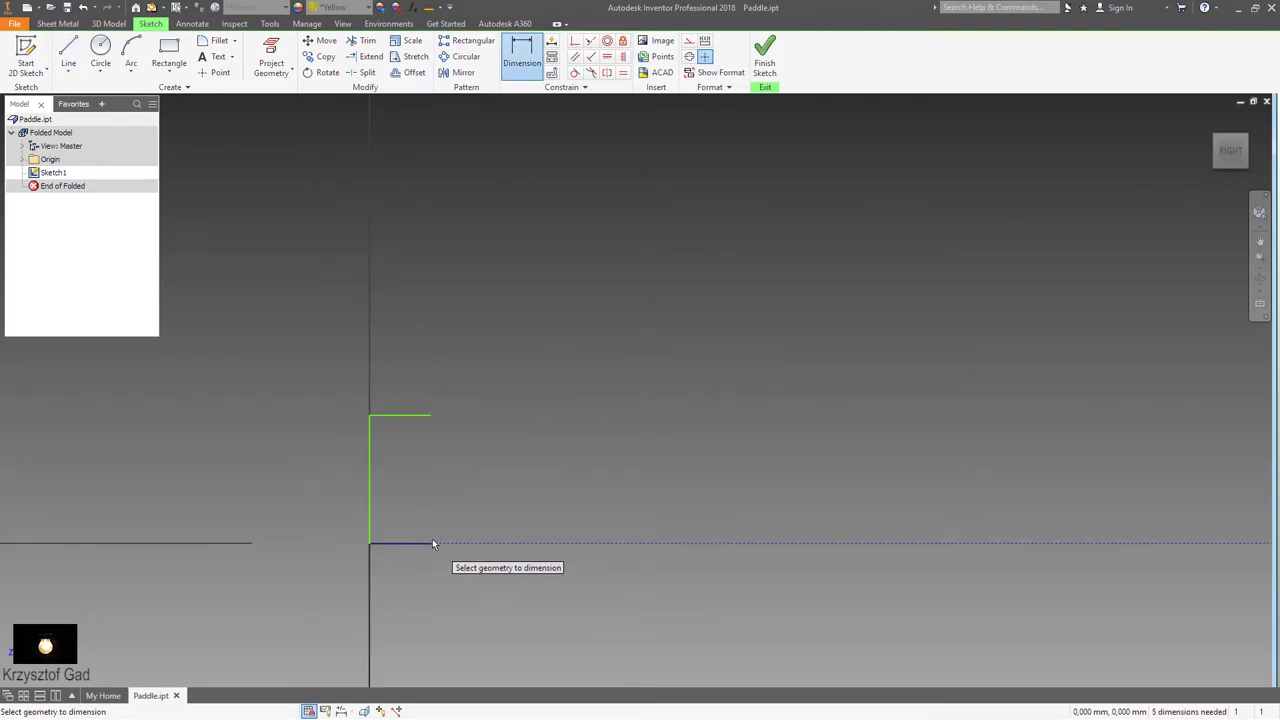
# Step: Dimension the profile's bottom and top legs at 5 mm and the upright at 40 mm
pyautogui.click(376, 543)
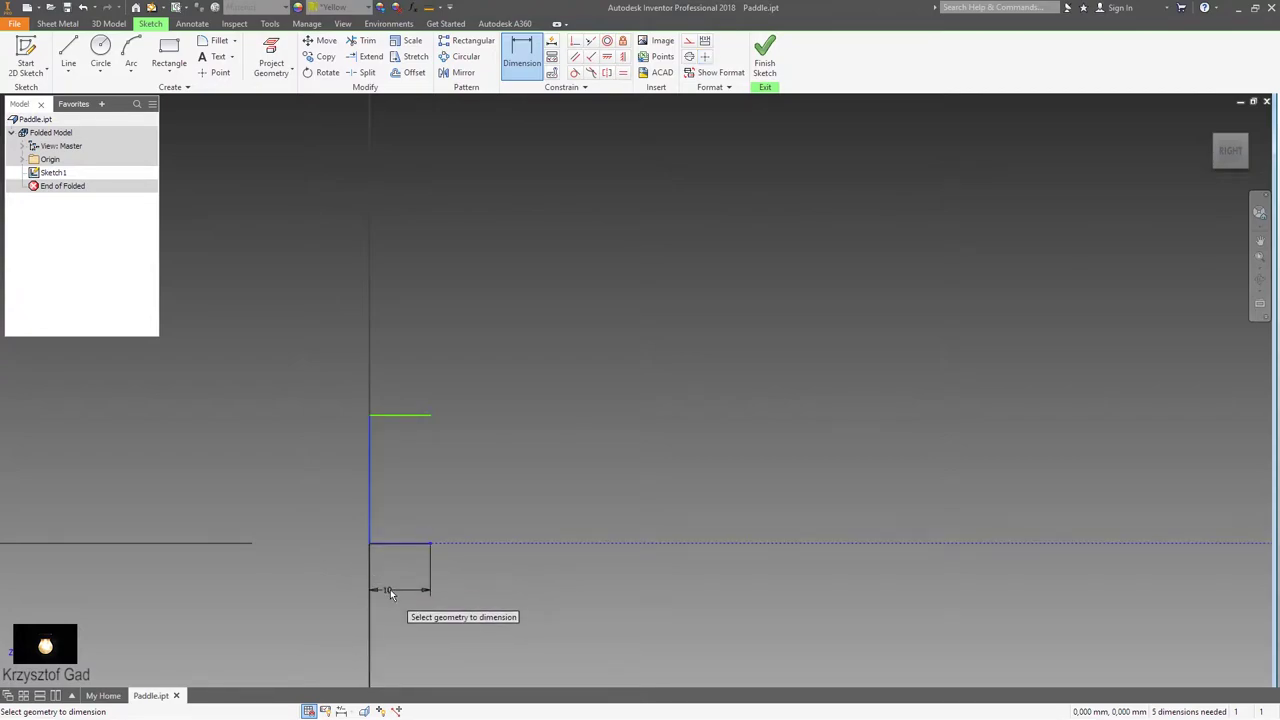
pyautogui.click(389, 589)
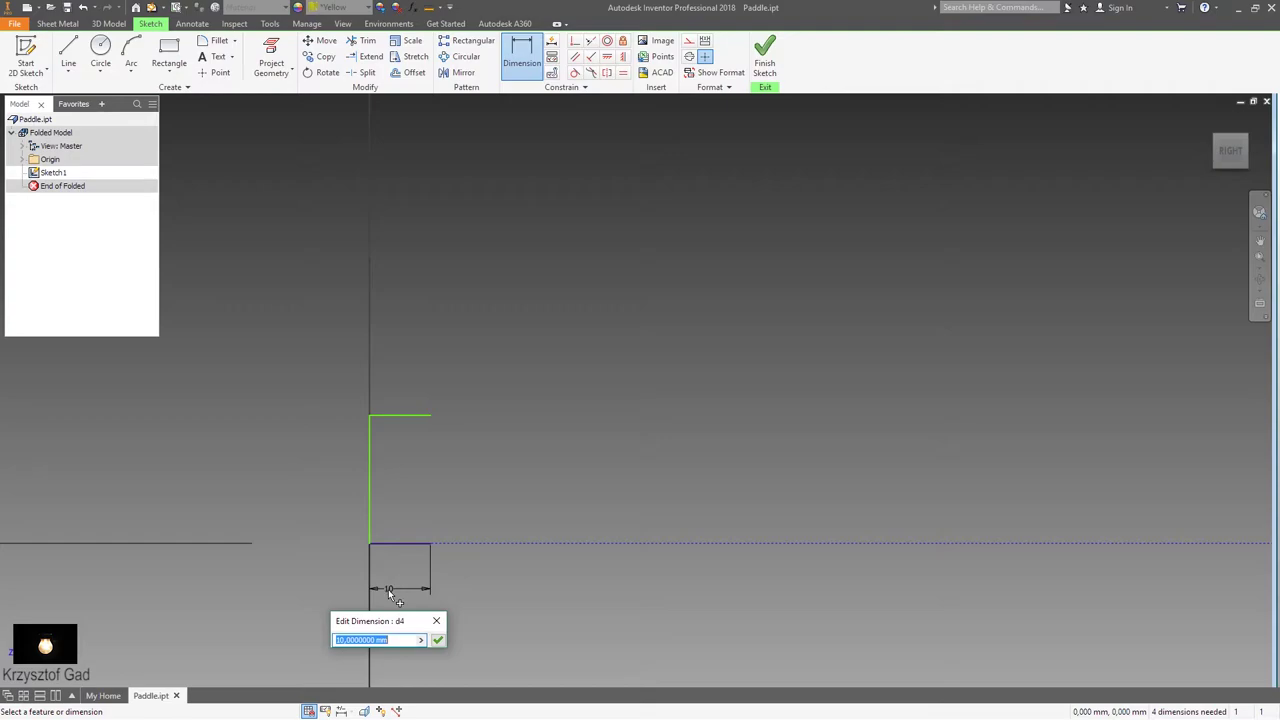
pyautogui.press('Return')
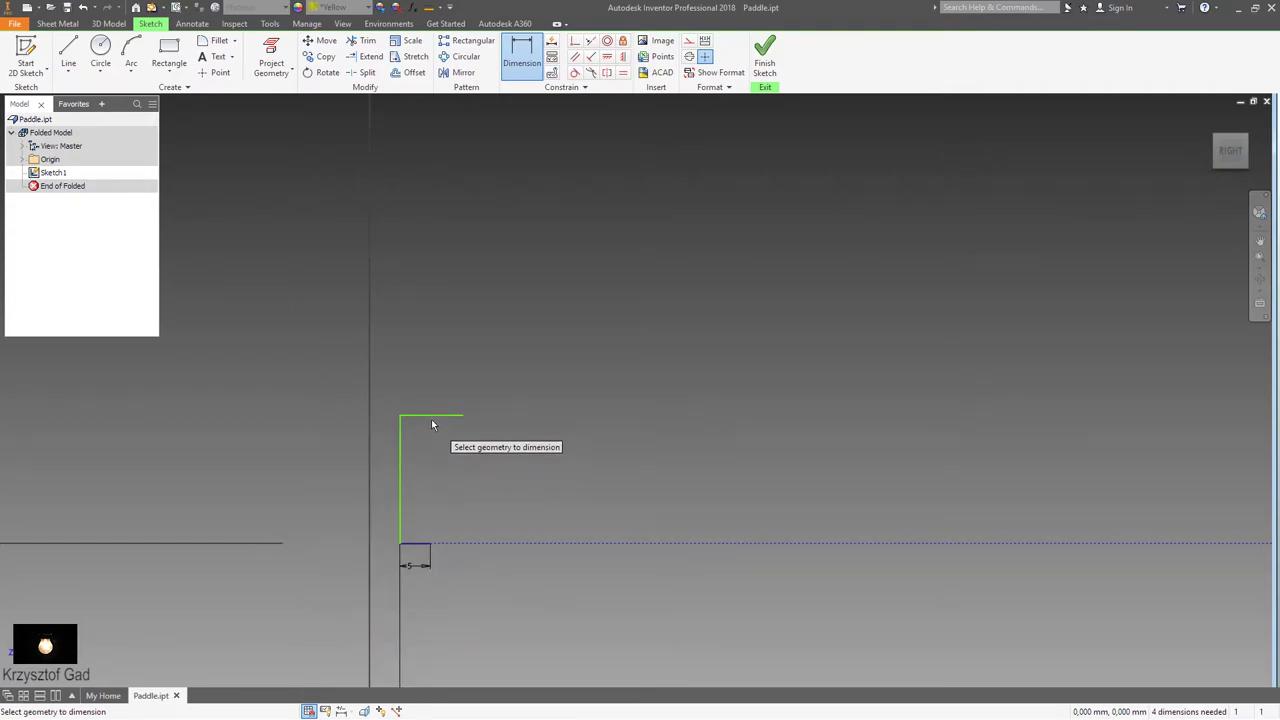
pyautogui.click(432, 417)
pyautogui.click(457, 335)
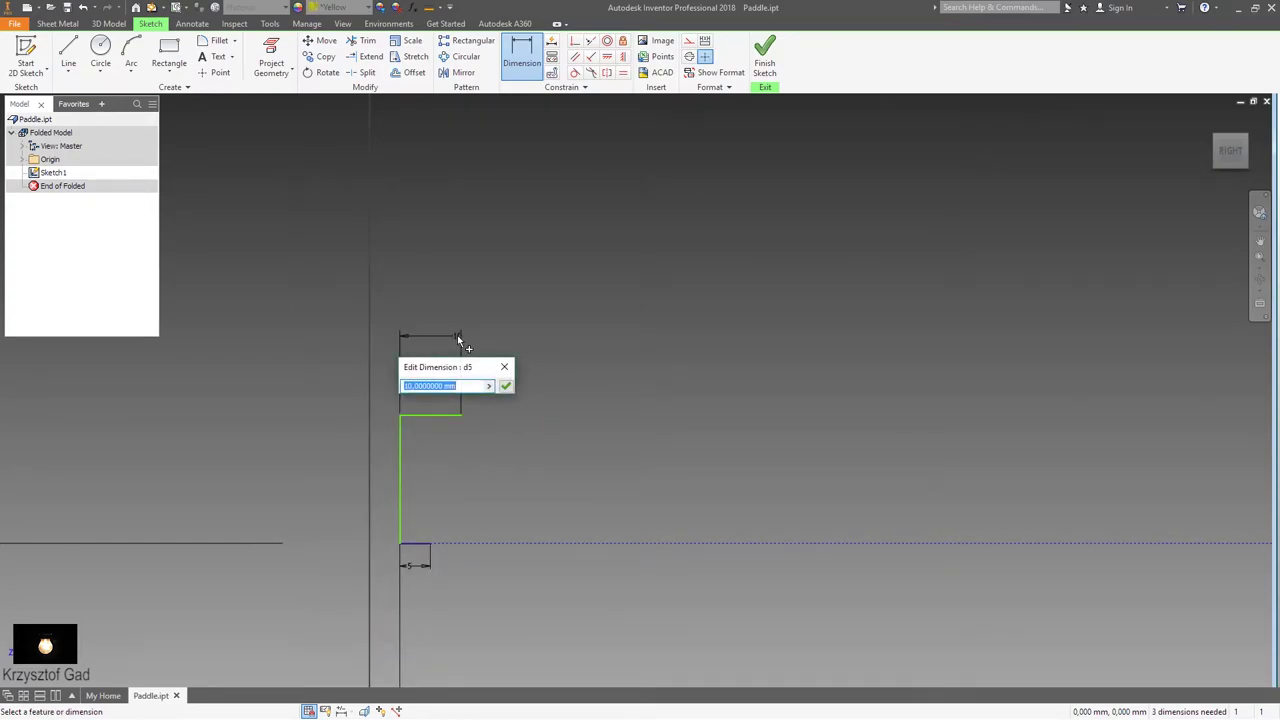
pyautogui.write('5')
pyautogui.press('Return')
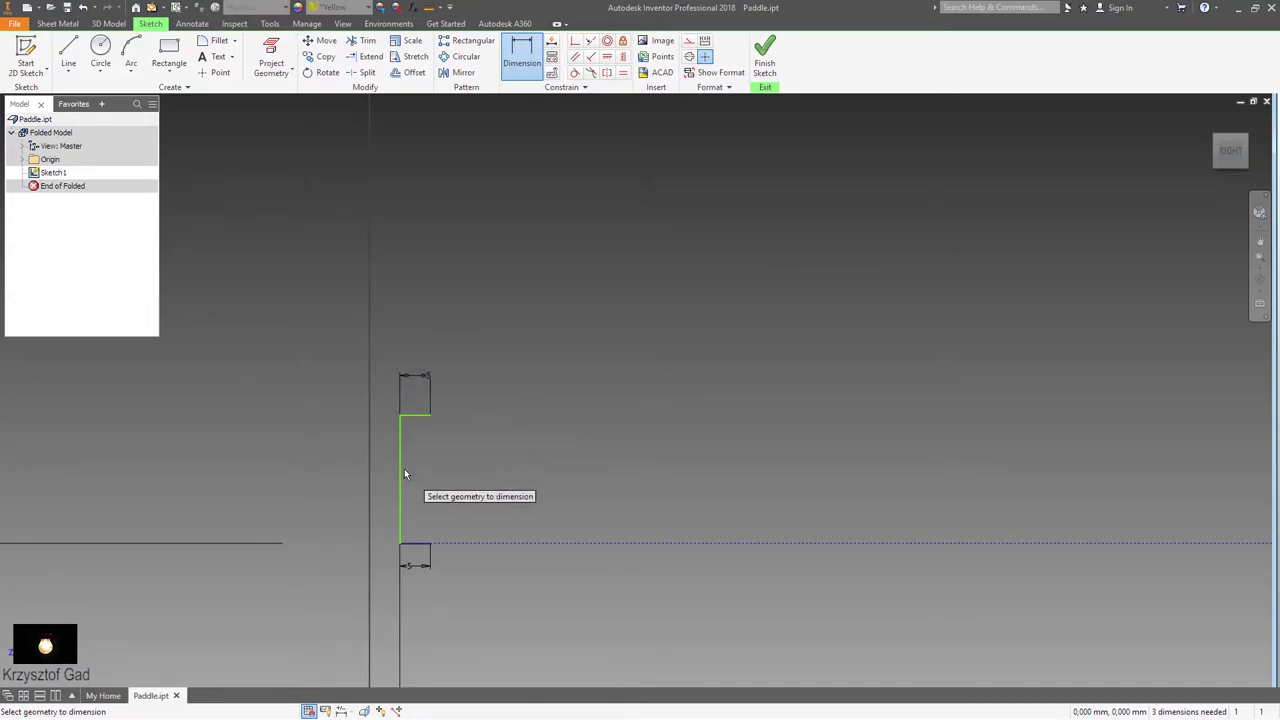
pyautogui.click(401, 473)
pyautogui.click(303, 484)
pyautogui.write('40')
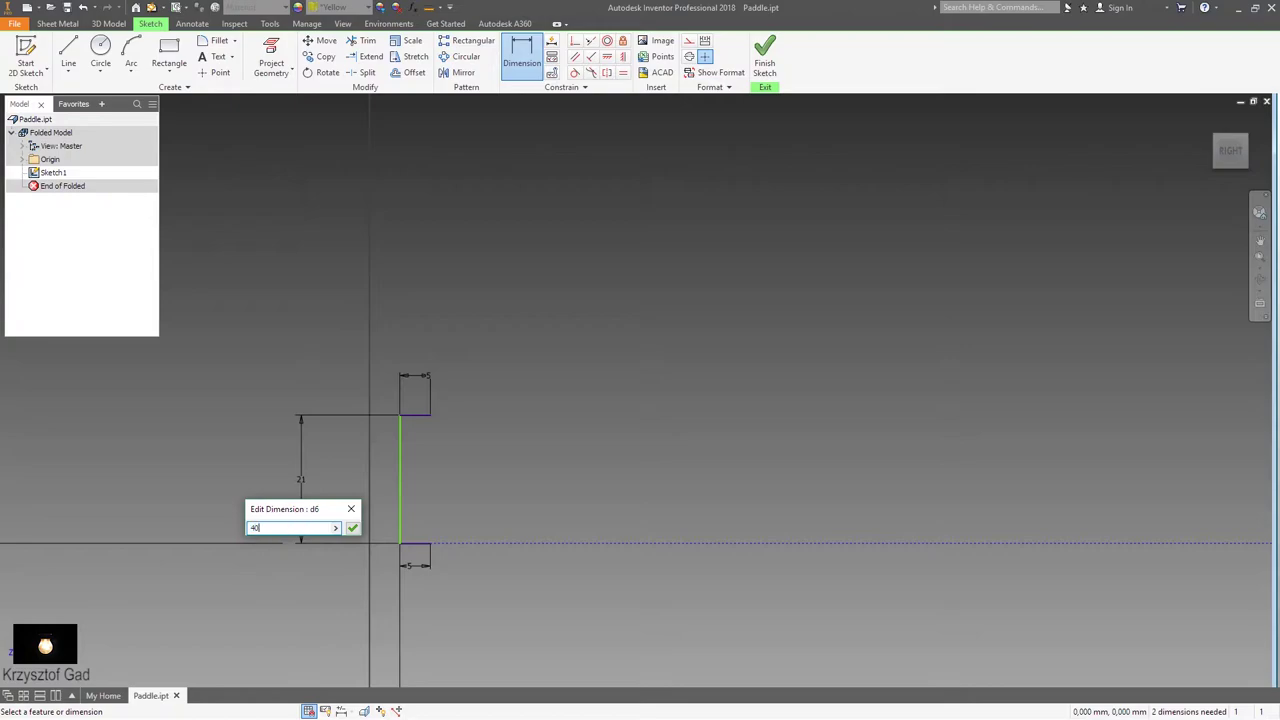
pyautogui.press('Return')
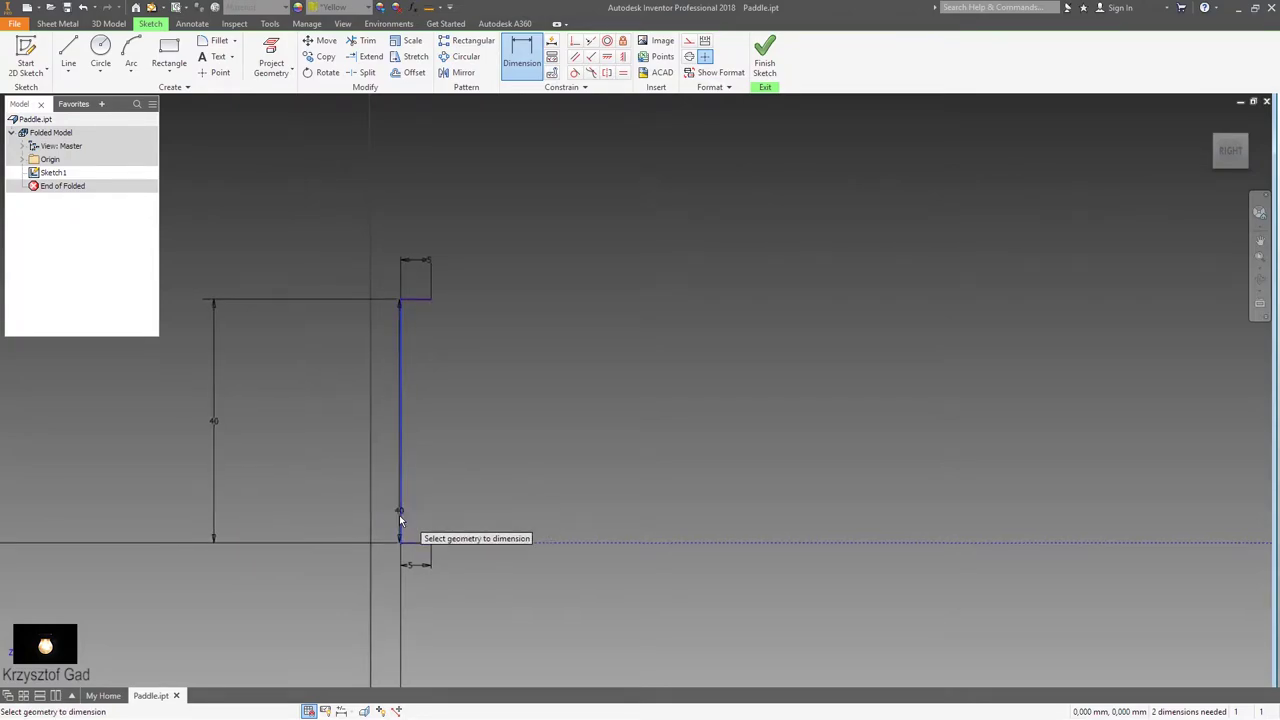
# Step: Add the 633 mm distance between the vertical lines and edit the small 5 mm offset dimension
pyautogui.scroll(2, 400, 518)
pyautogui.moveTo(406, 512); pyautogui.dragTo(563, 487, button='middle')
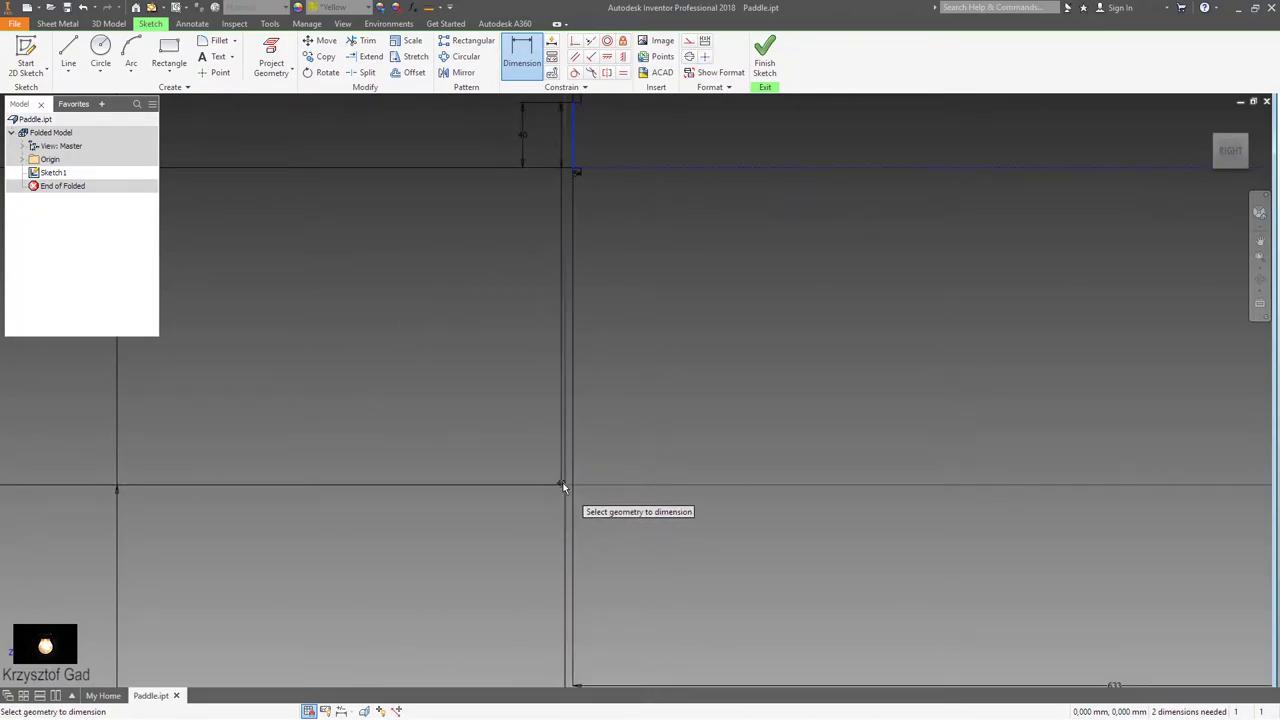
pyautogui.click(564, 484)
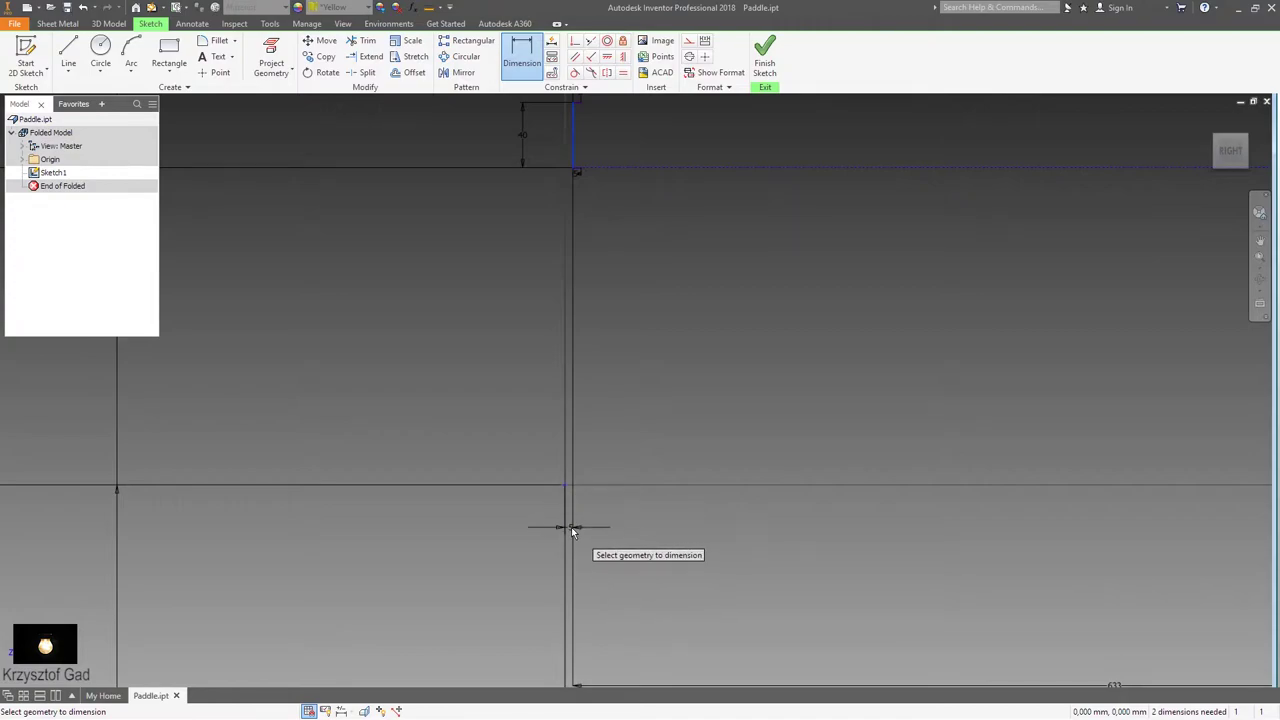
pyautogui.click(571, 527)
pyautogui.click(571, 527)
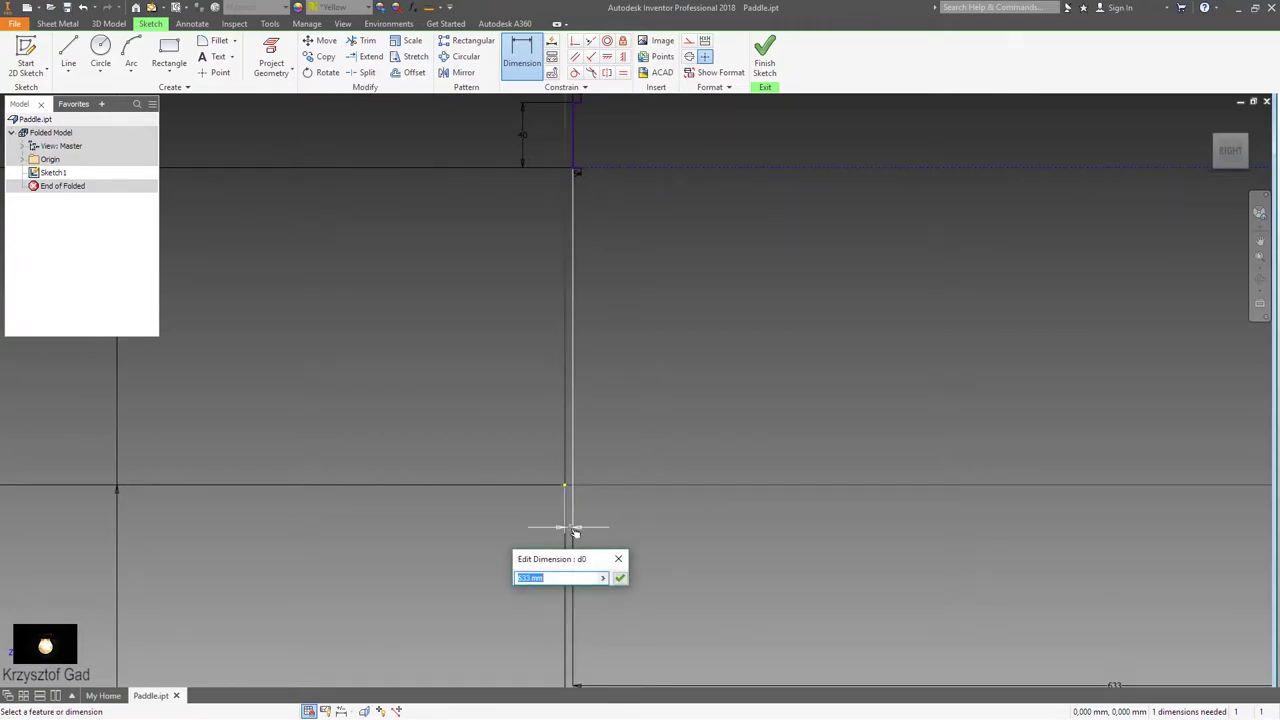
pyautogui.press('Return')
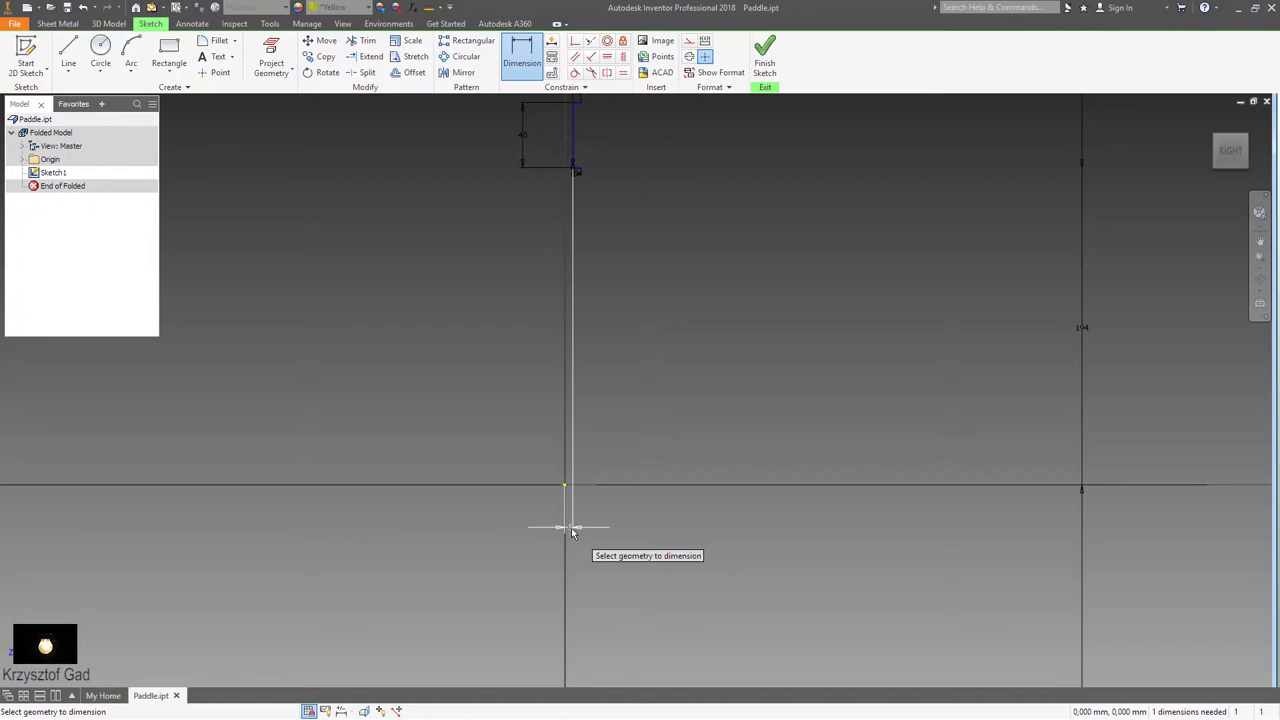
pyautogui.press('Escape')
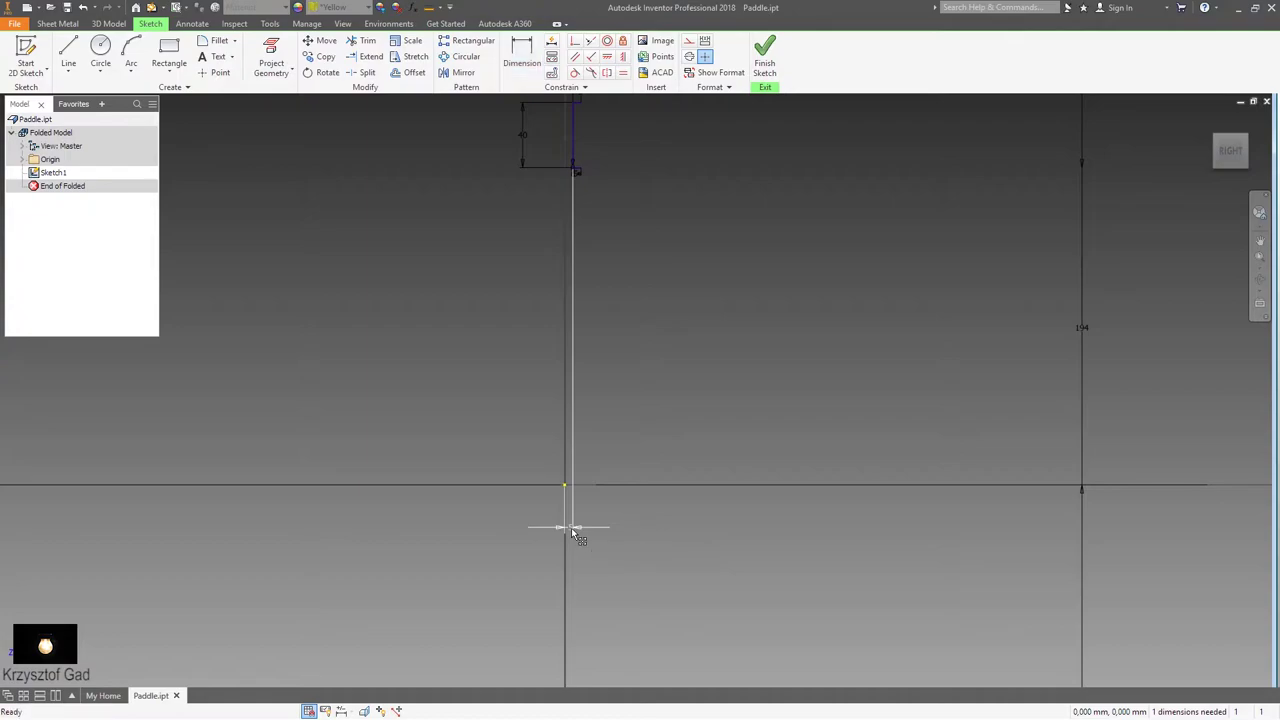
pyautogui.click(571, 527)
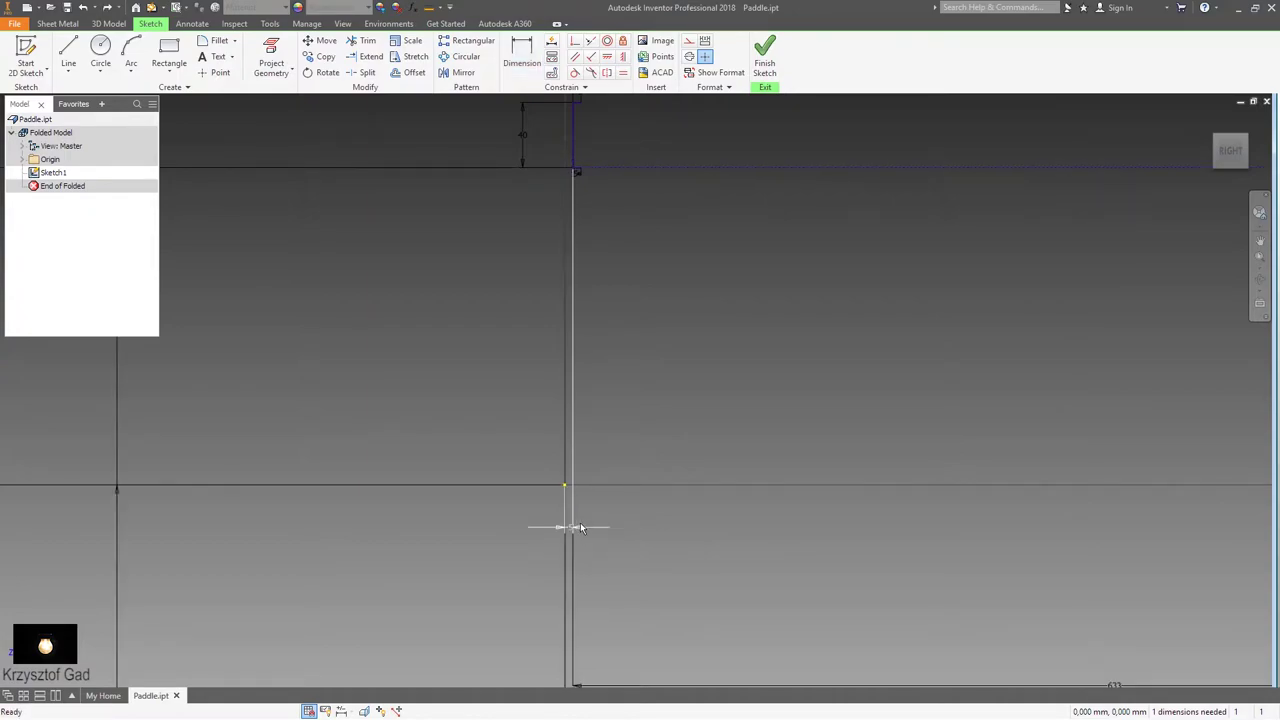
pyautogui.doubleClick(580, 529)
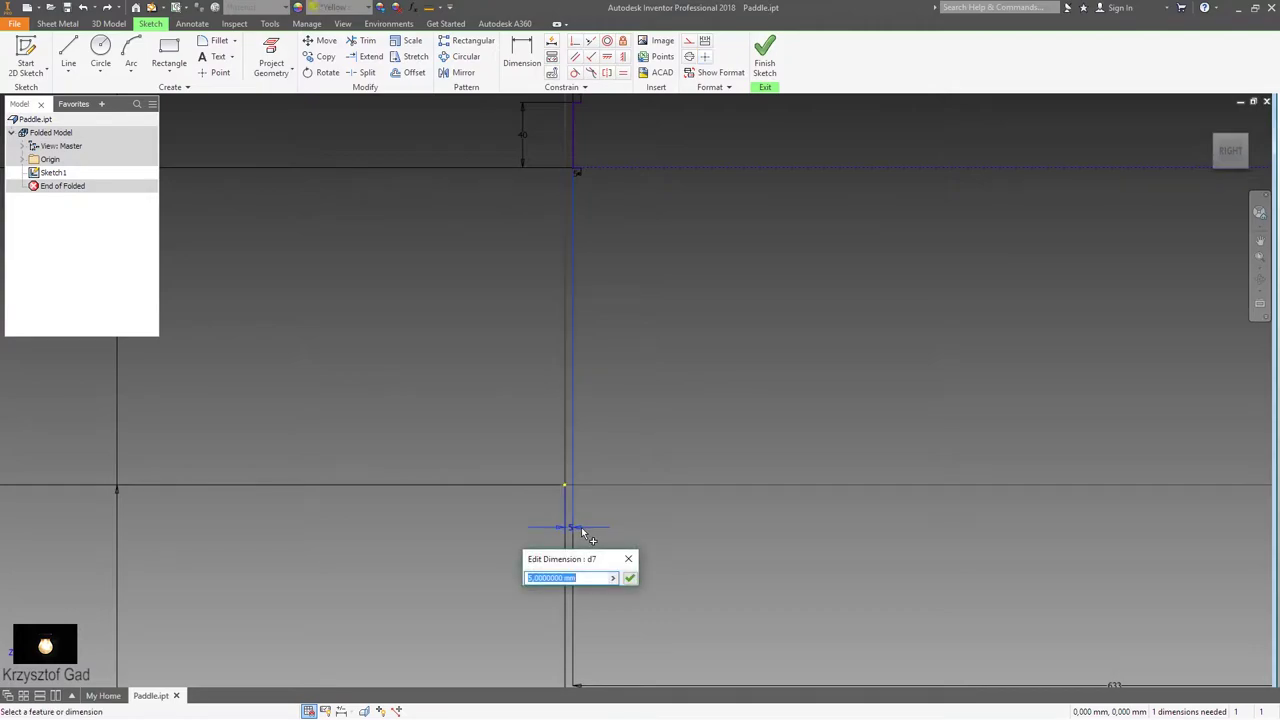
pyautogui.write('0')
pyautogui.press('Return')
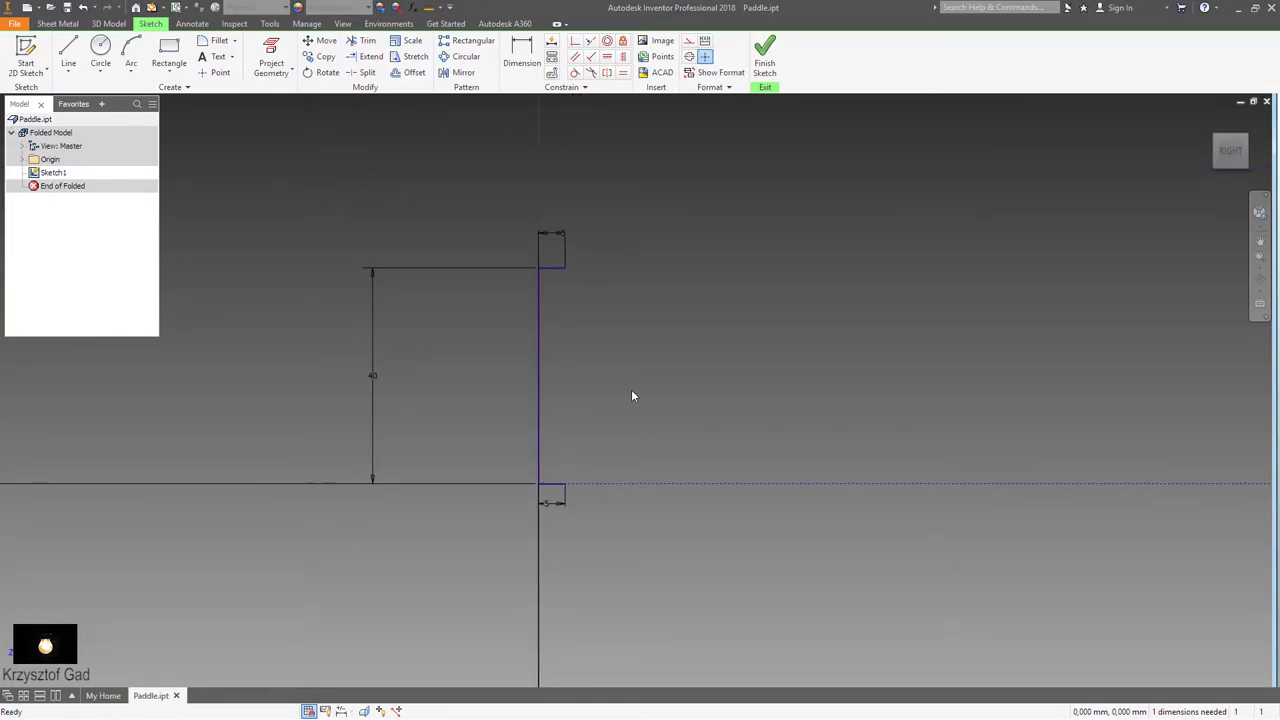
# Step: Draw an arc rising to the right from the step's bottom endpoint
pyautogui.click(130, 62)
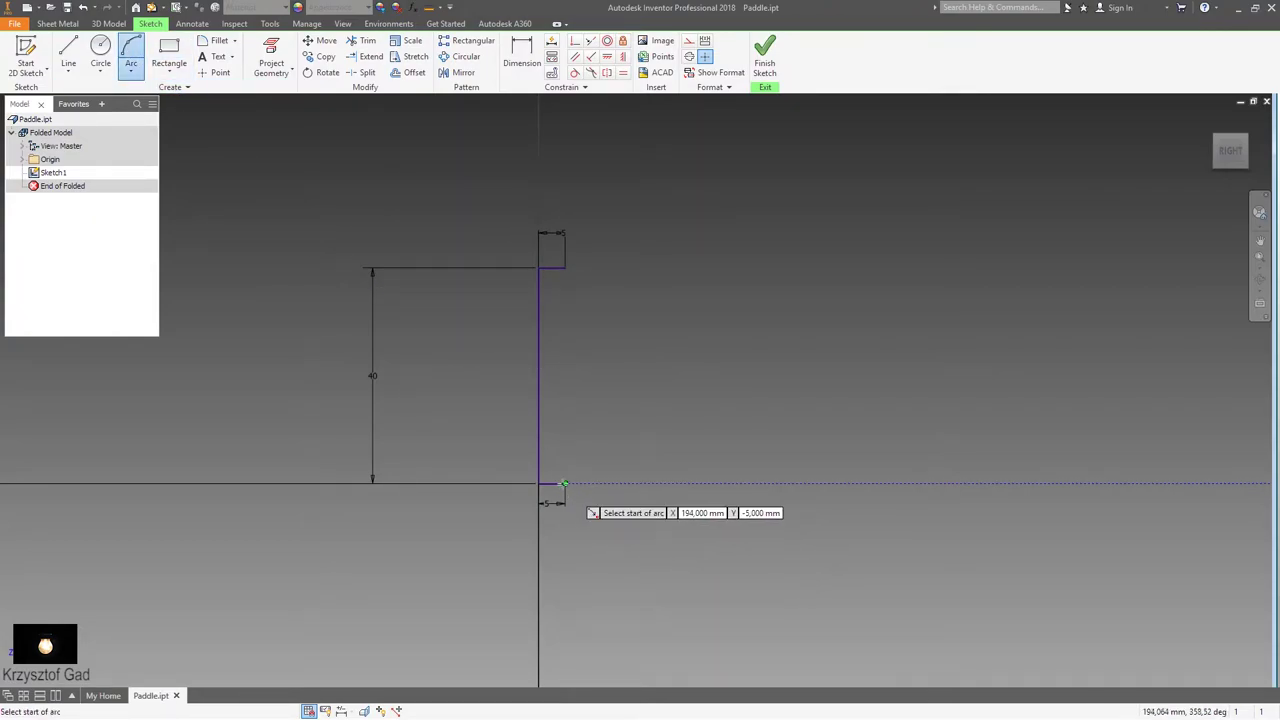
pyautogui.click(565, 484)
pyautogui.click(889, 375)
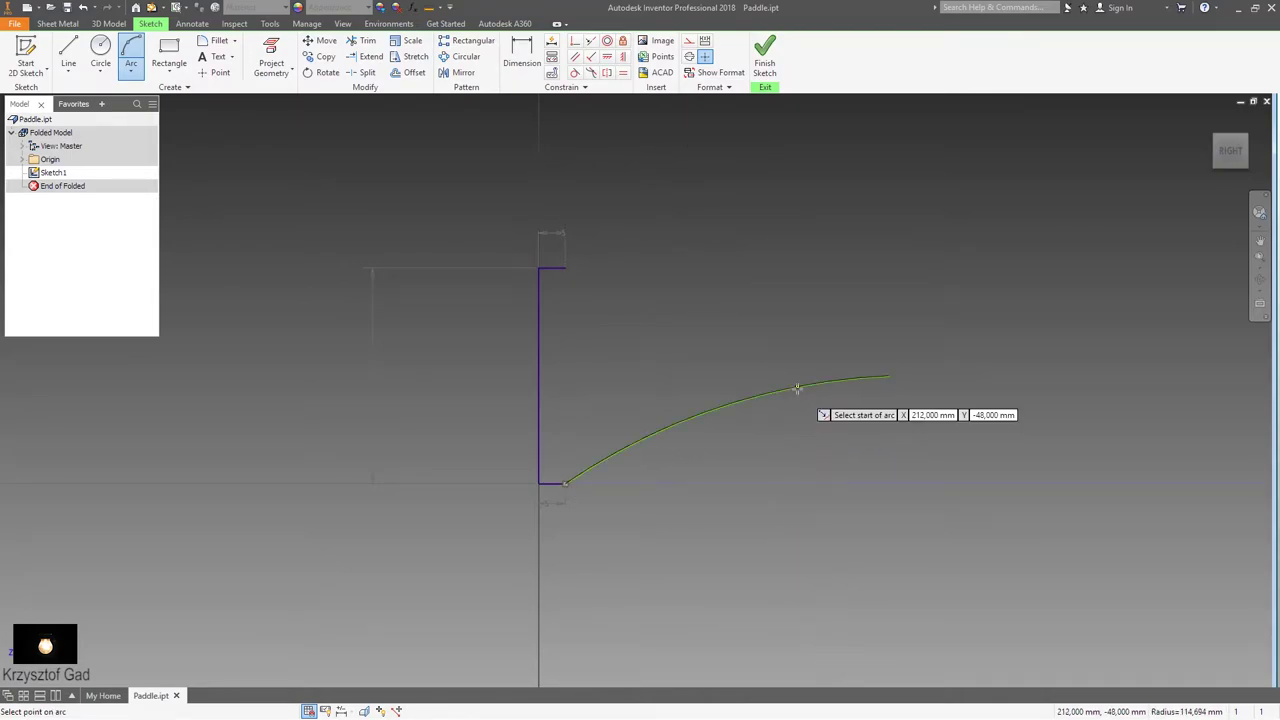
pyautogui.scroll(3, 785, 395)
# Step: Draw a 548 mm horizontal line continuing from the arc's end
pyautogui.rightClick(785, 395)
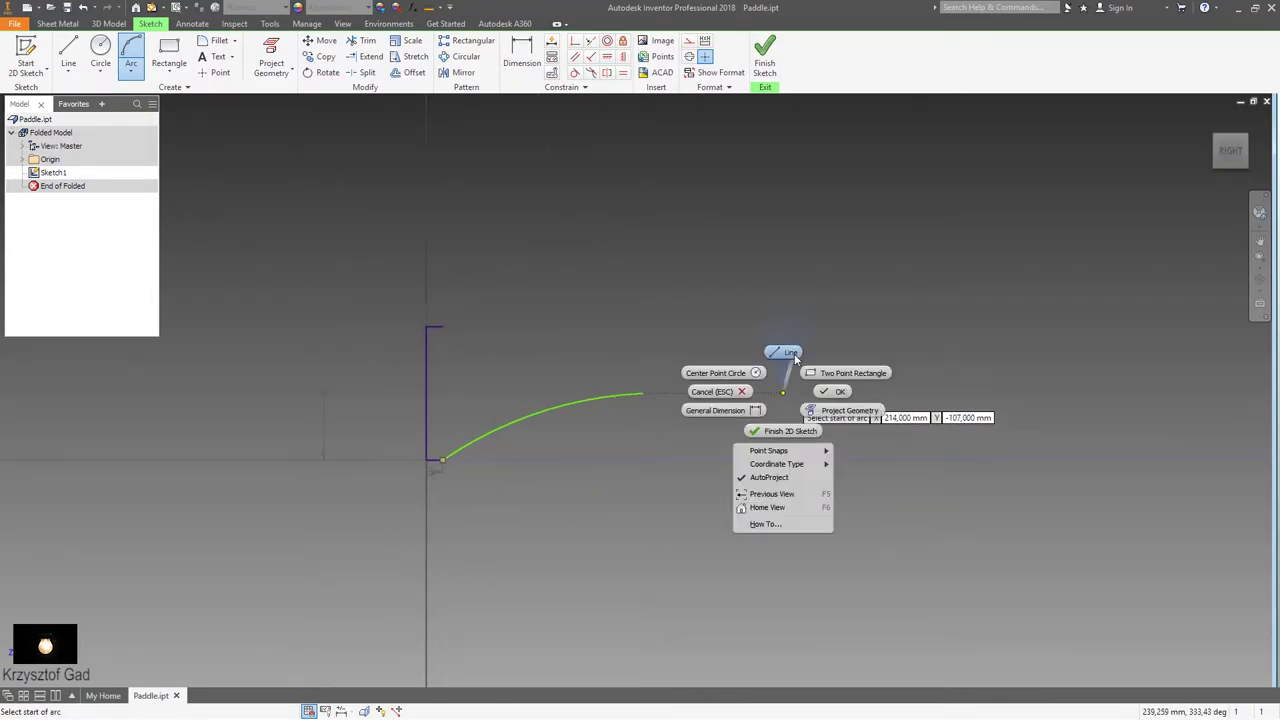
pyautogui.click(790, 353)
pyautogui.click(642, 394)
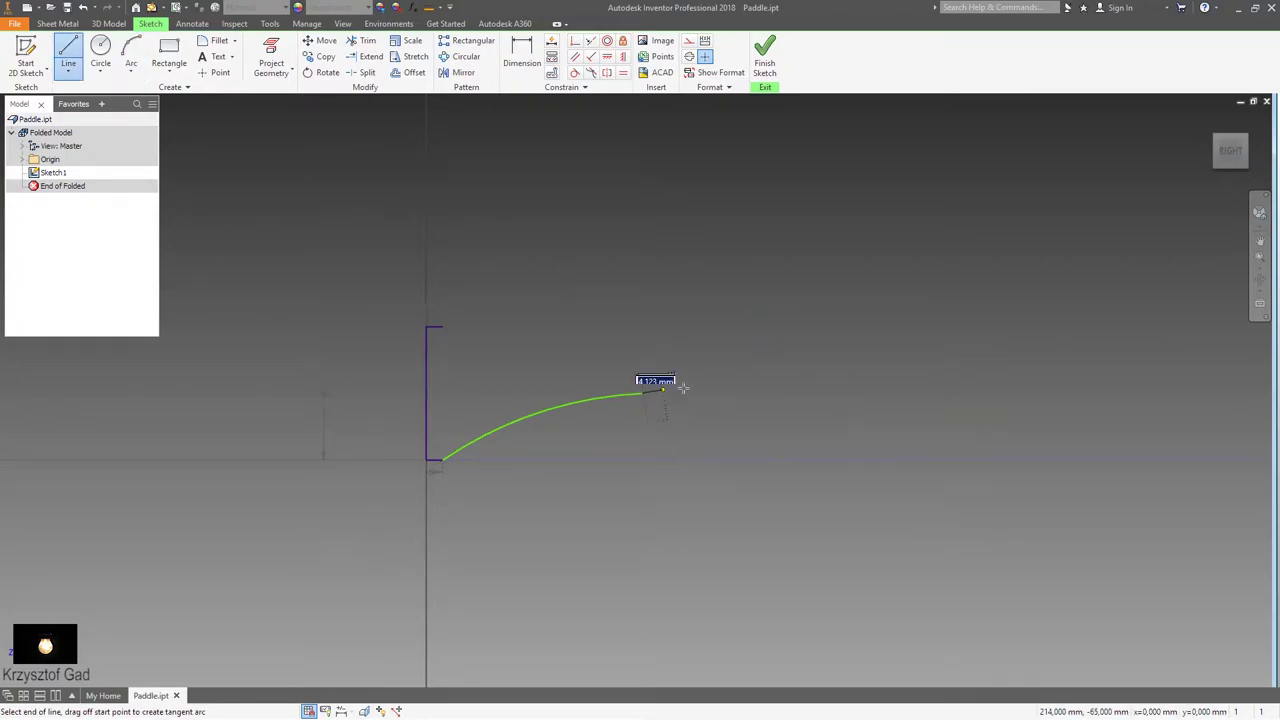
pyautogui.scroll(2, 880, 386)
pyautogui.scroll(2, 880, 386)
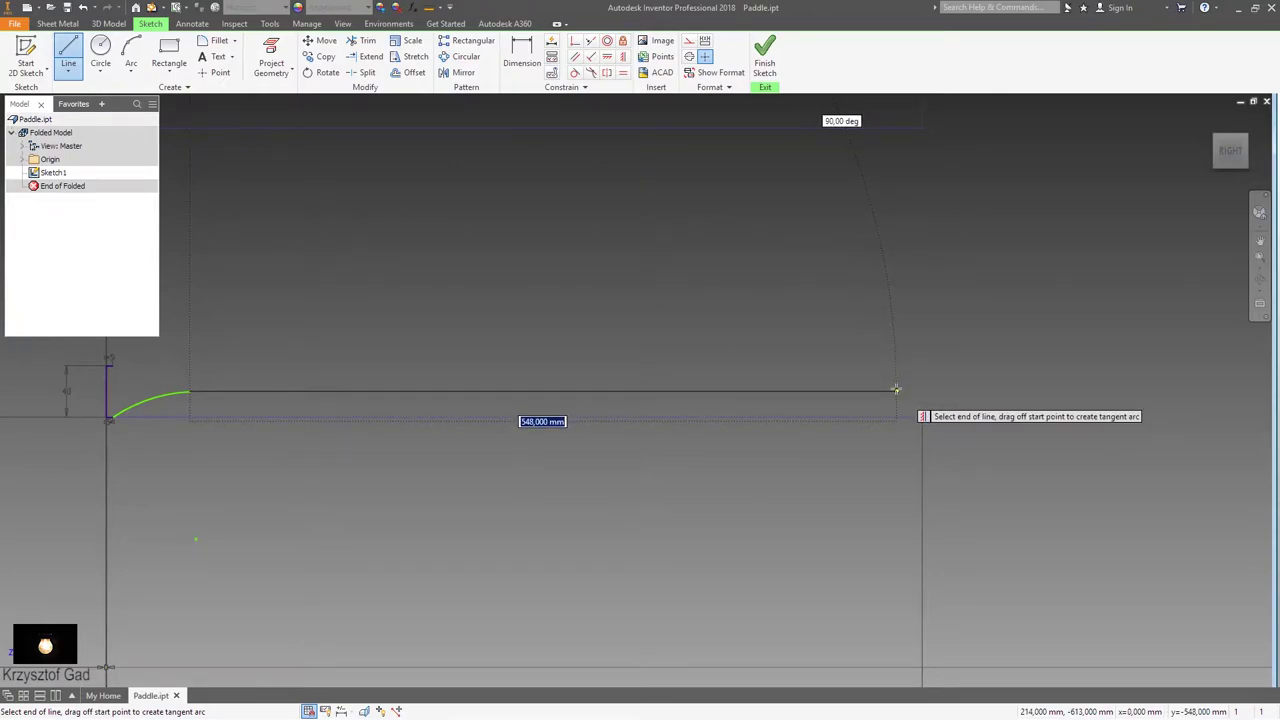
pyautogui.click(895, 389)
pyautogui.rightClick(935, 346)
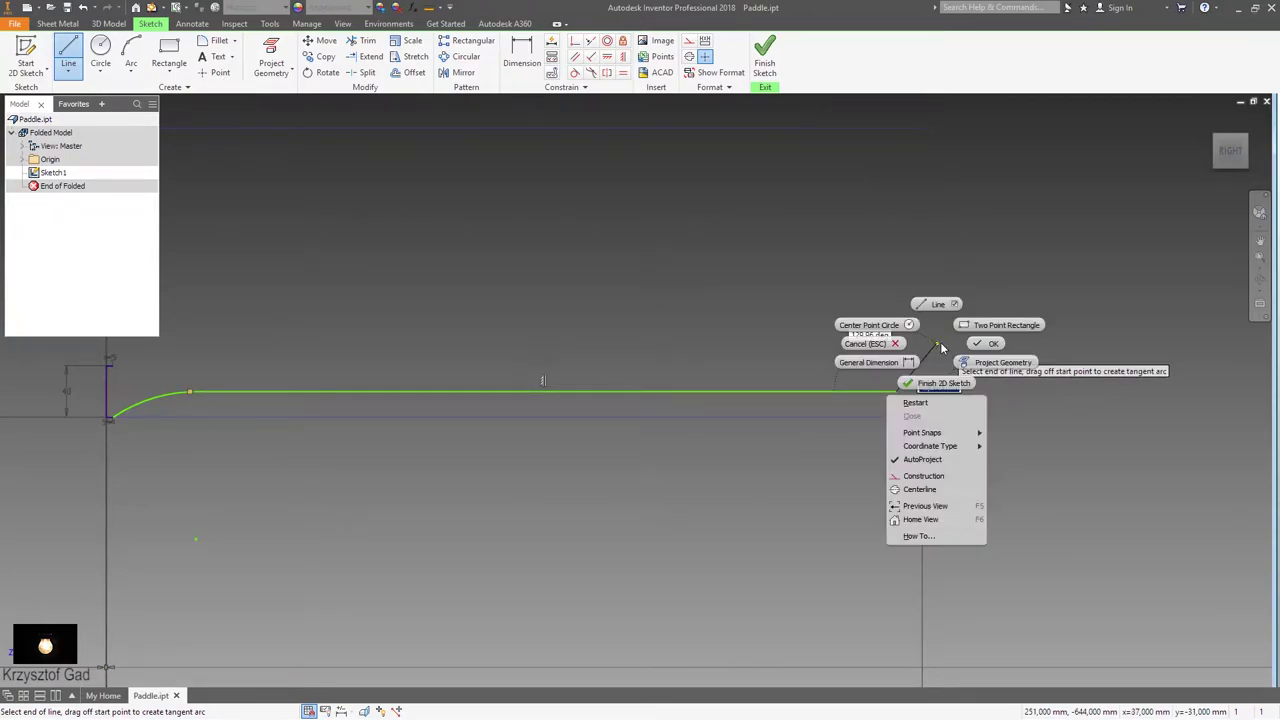
pyautogui.click(977, 345)
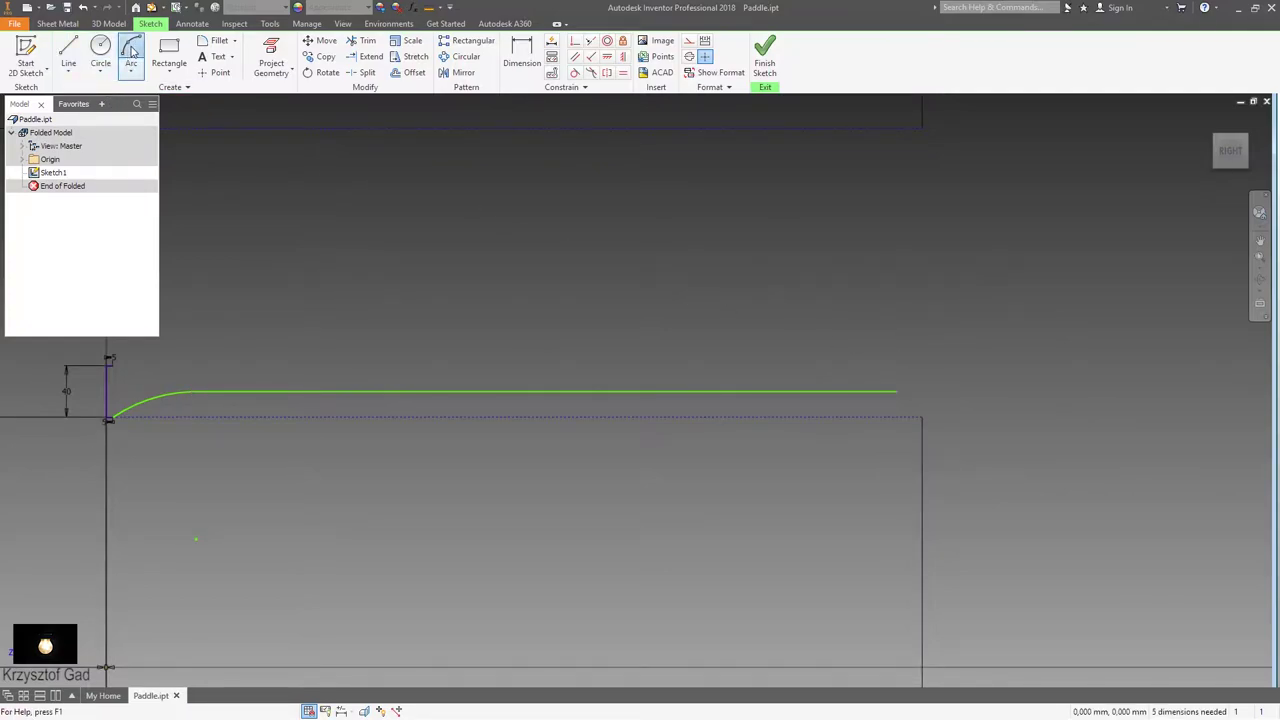
# Step: Draw a quarter arc from the long line's right end down to the right vertical edge
pyautogui.click(131, 50)
pyautogui.scroll(5, 1006, 429)
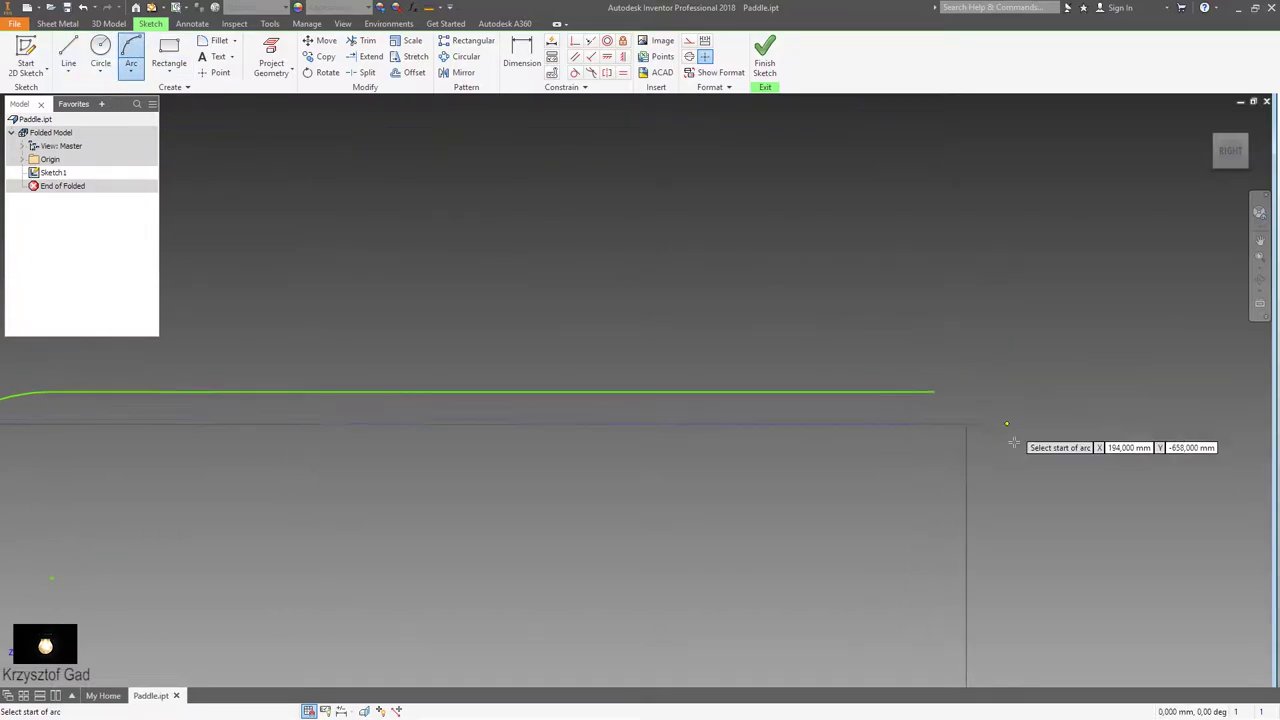
pyautogui.click(678, 398)
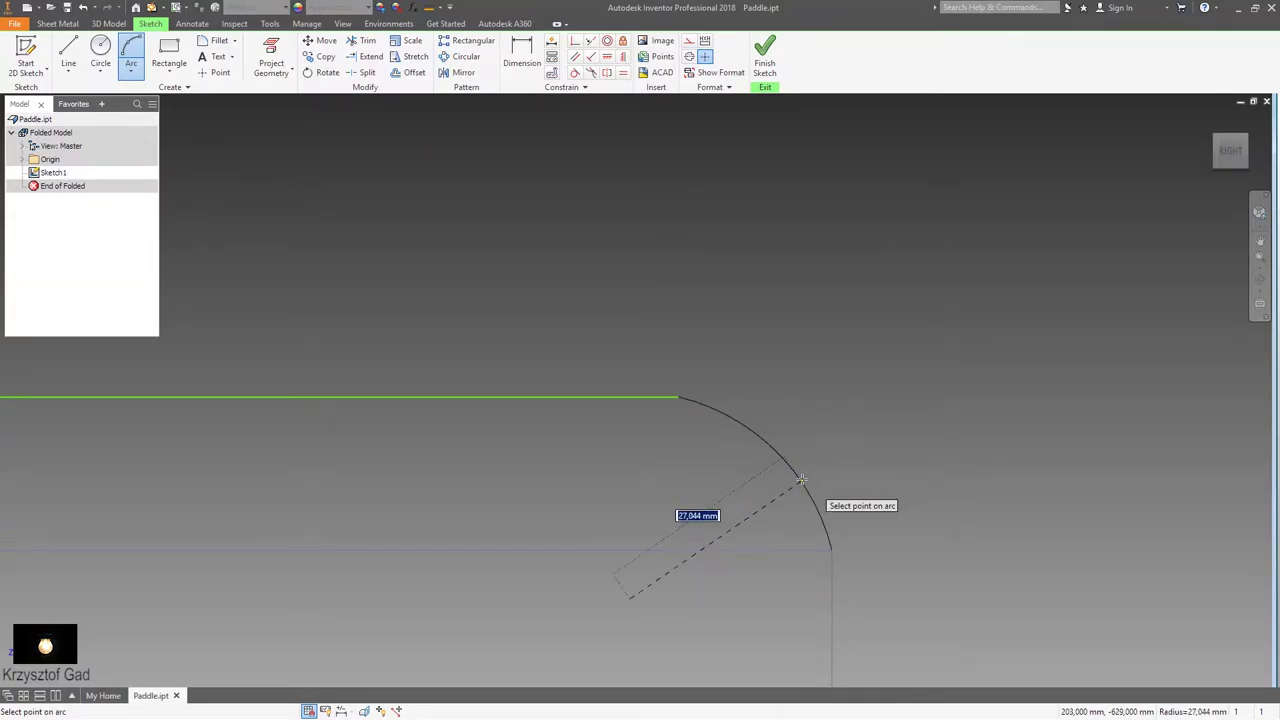
pyautogui.click(797, 449)
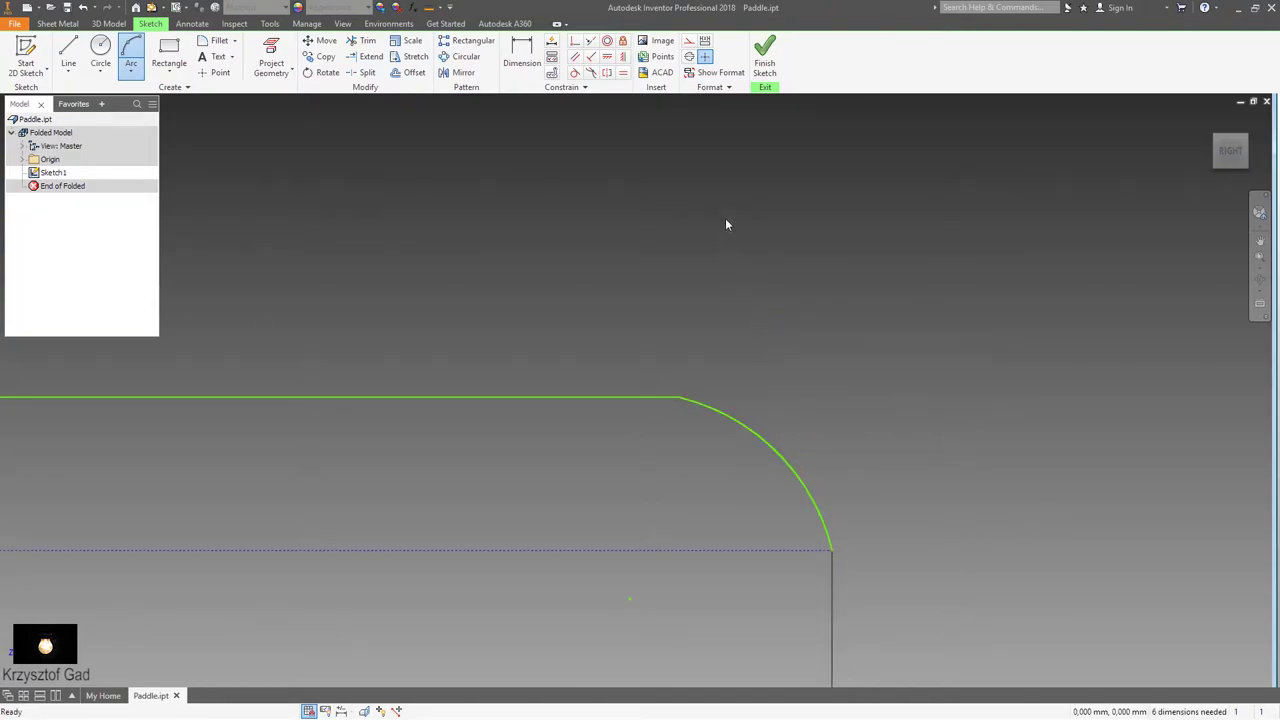
# Step: Constrain the end arc and the first arc tangent to the long horizontal line
pyautogui.click(663, 398)
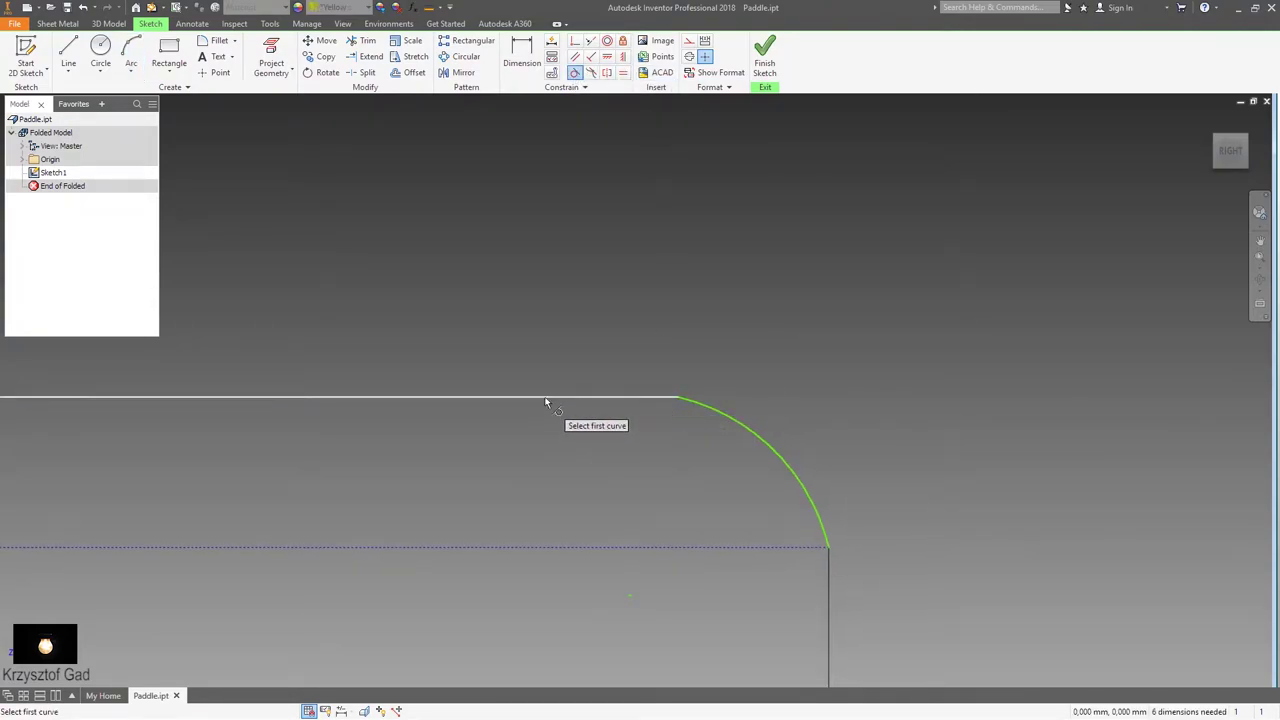
pyautogui.click(666, 398)
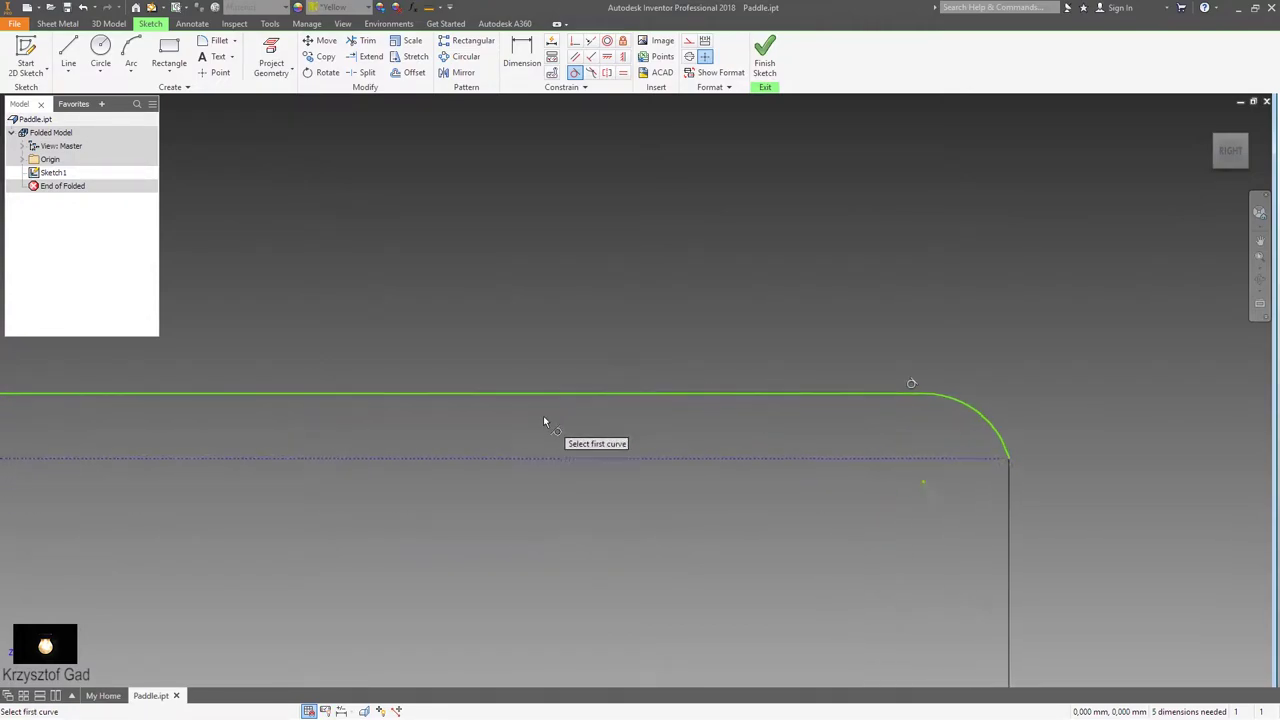
pyautogui.scroll(3, 580, 421)
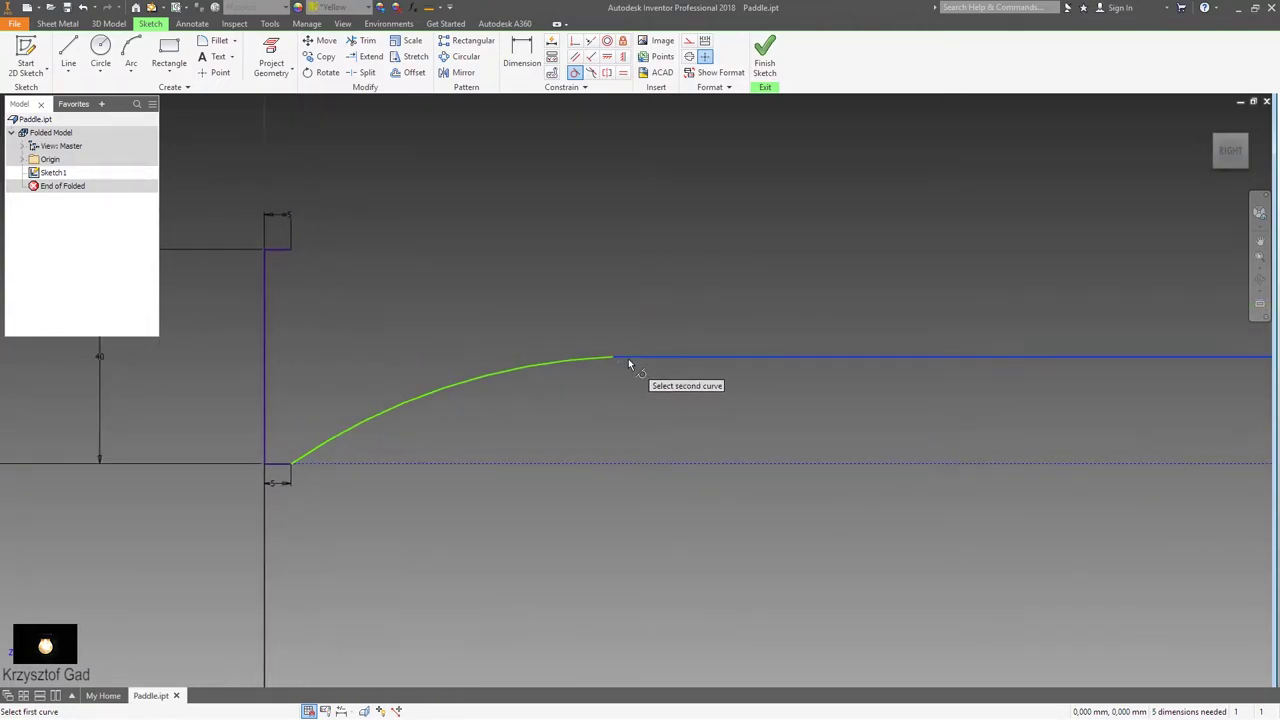
pyautogui.click(603, 361)
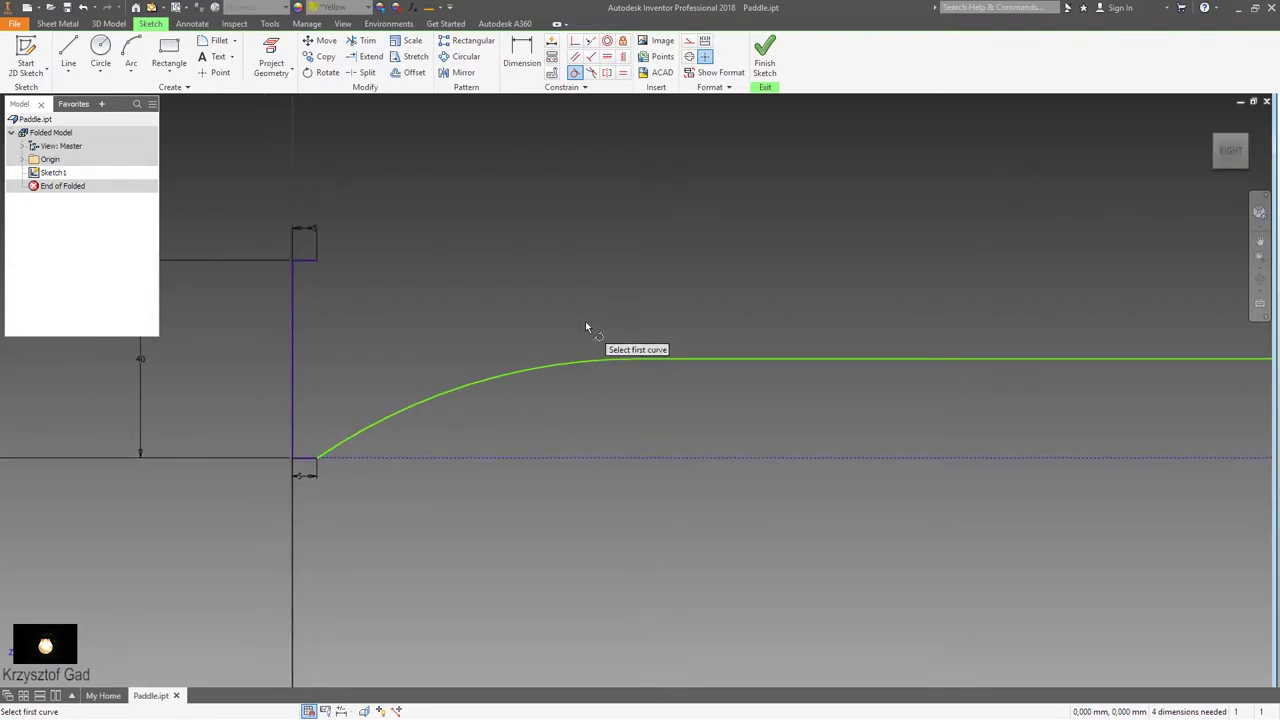
pyautogui.press('Escape')
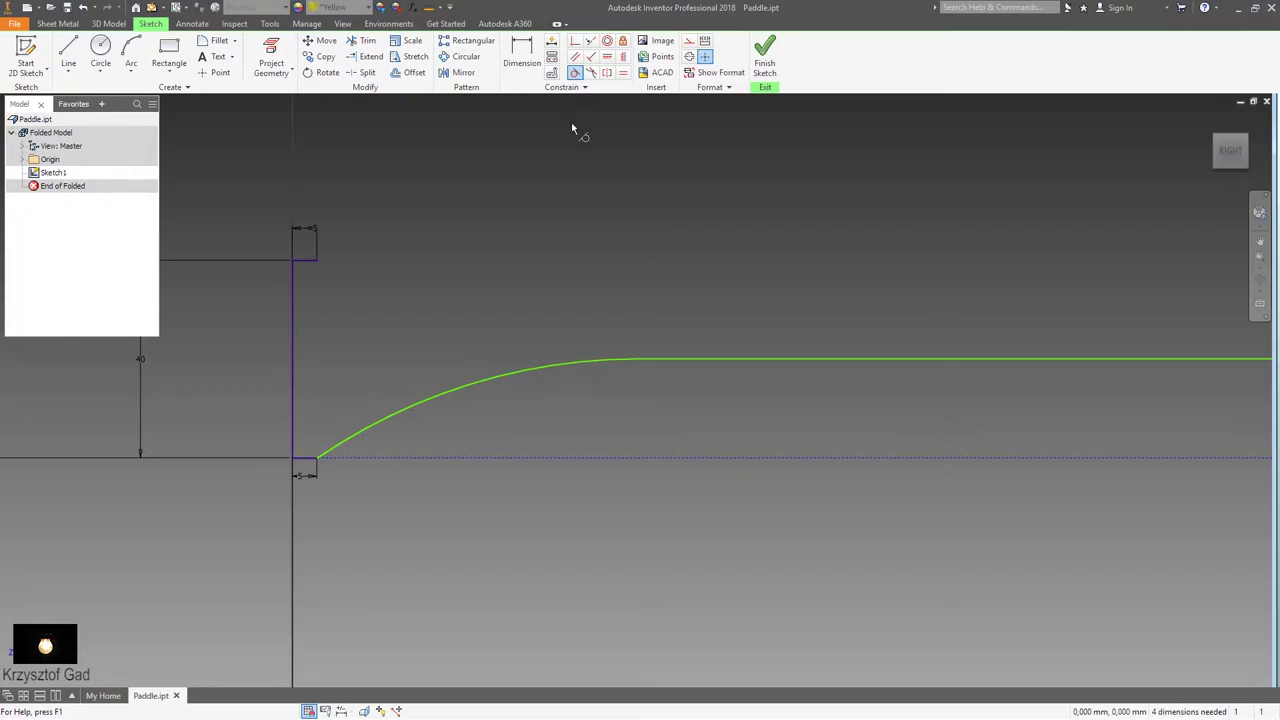
pyautogui.rightClick(544, 233)
pyautogui.click(490, 246)
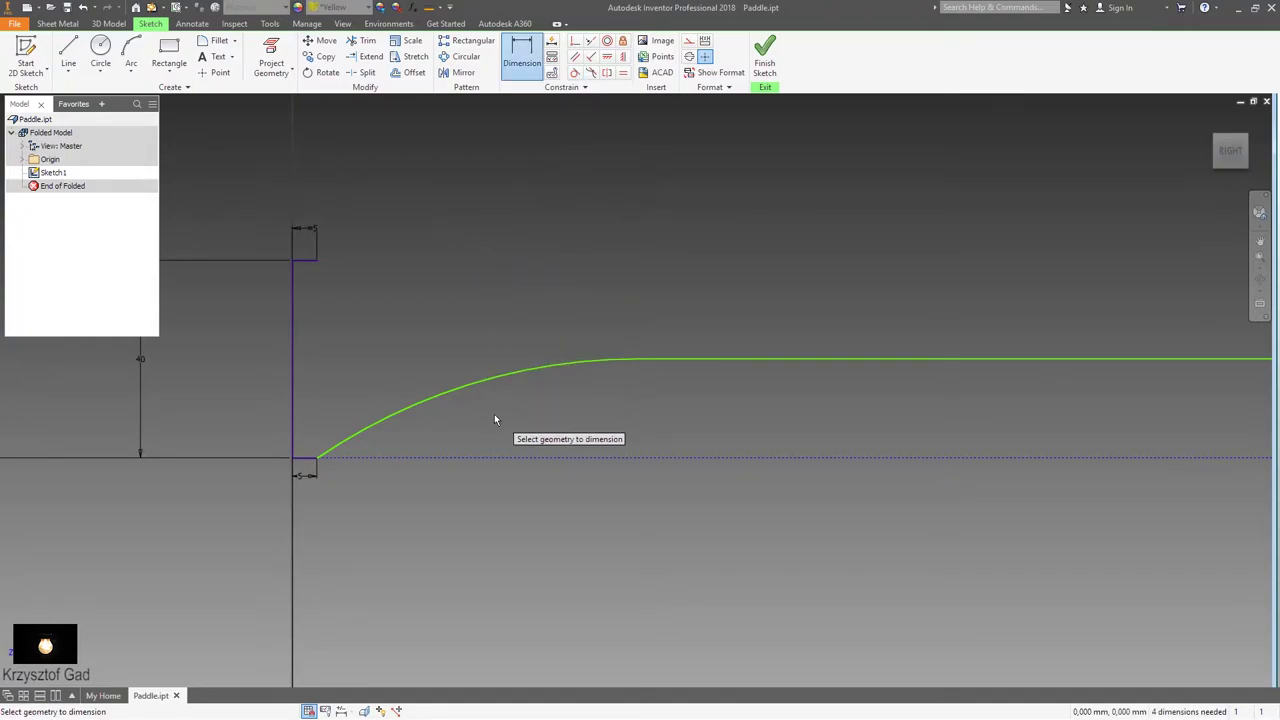
# Step: Dimension the first curve with a 500 mm radius
pyautogui.click(490, 386)
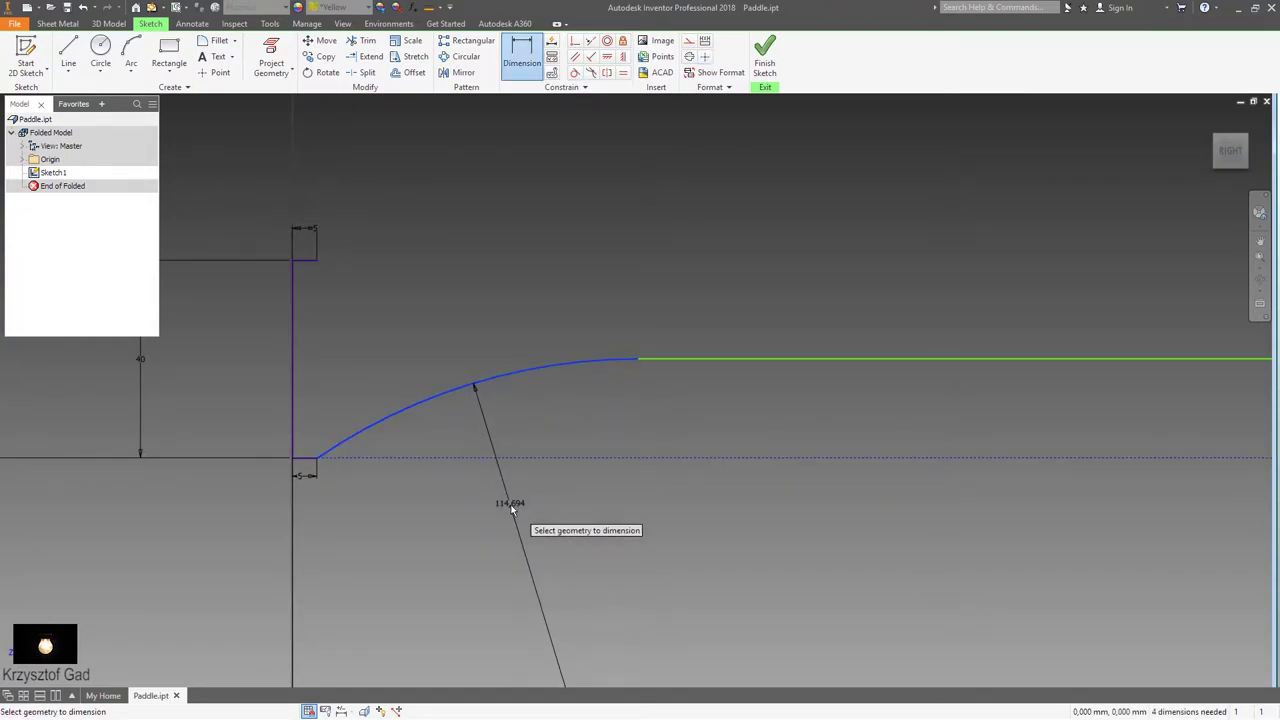
pyautogui.click(510, 508)
pyautogui.write('500')
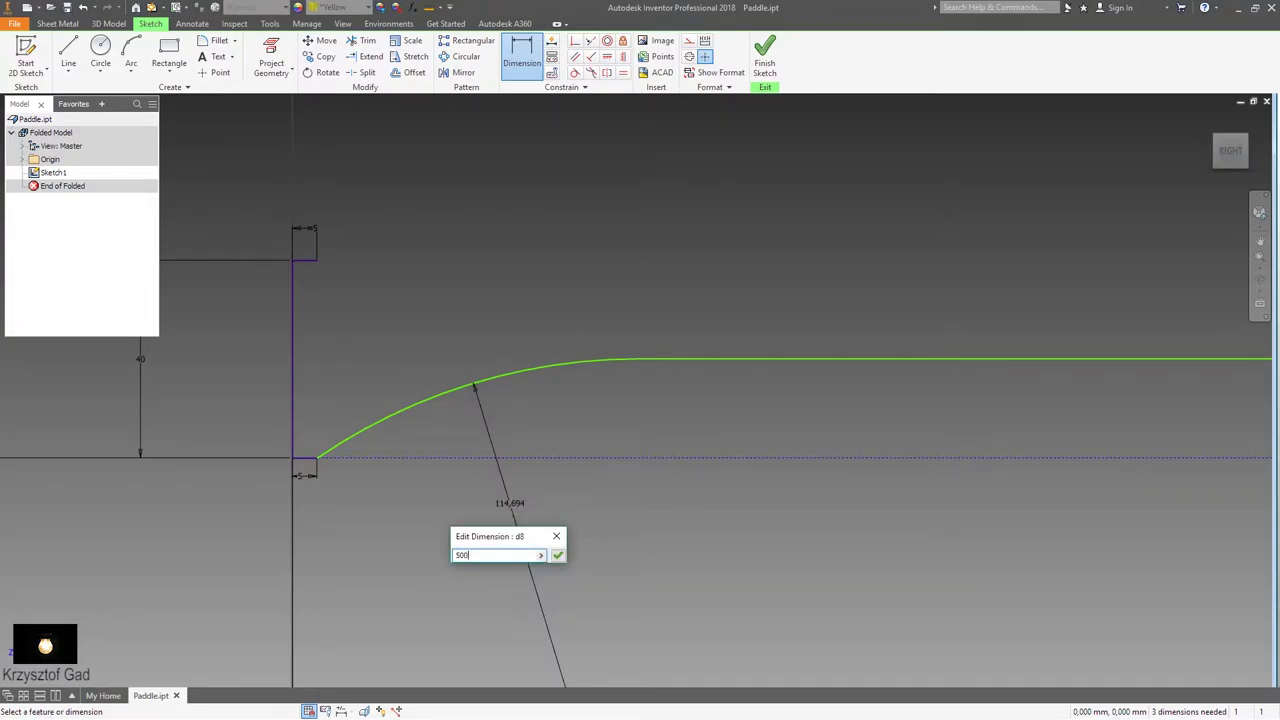
pyautogui.press('Return')
# Step: Flatten the paddle's end arc and dimension it to a 479,5 mm radius
pyautogui.scroll(-3, 511, 514)
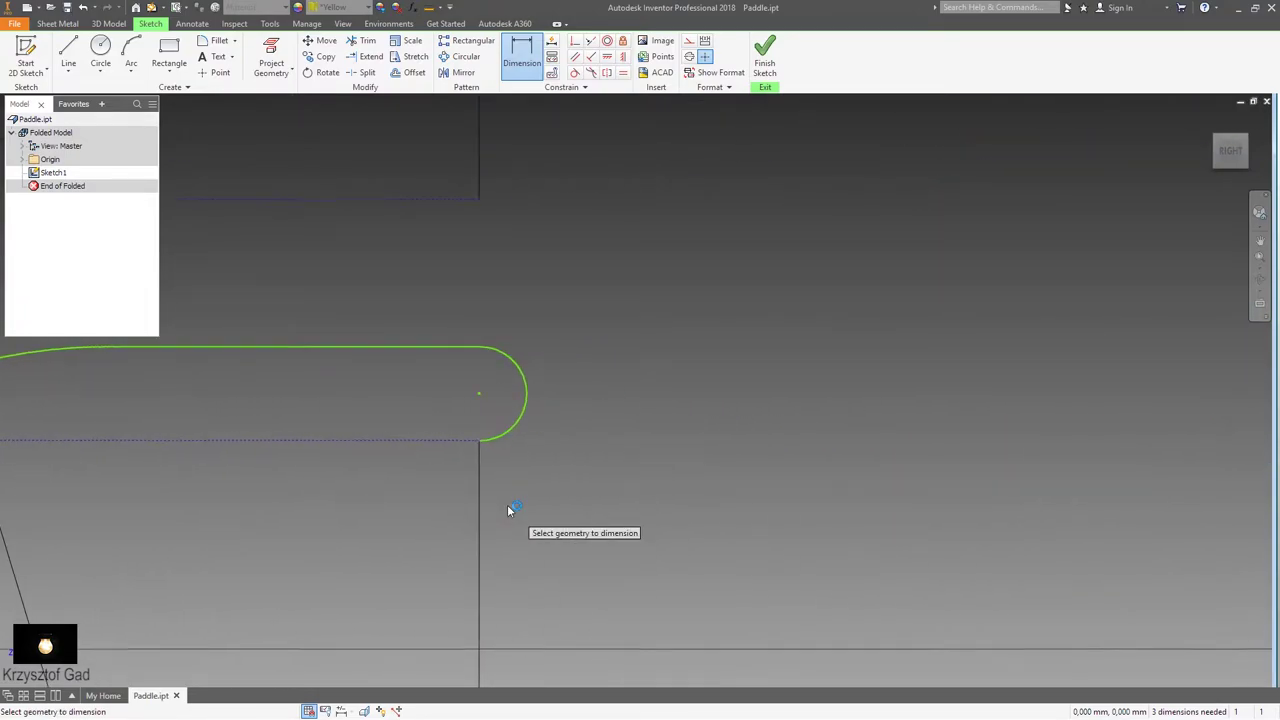
pyautogui.moveTo(511, 514); pyautogui.dragTo(615, 456, button='middle')
pyautogui.press('Escape')
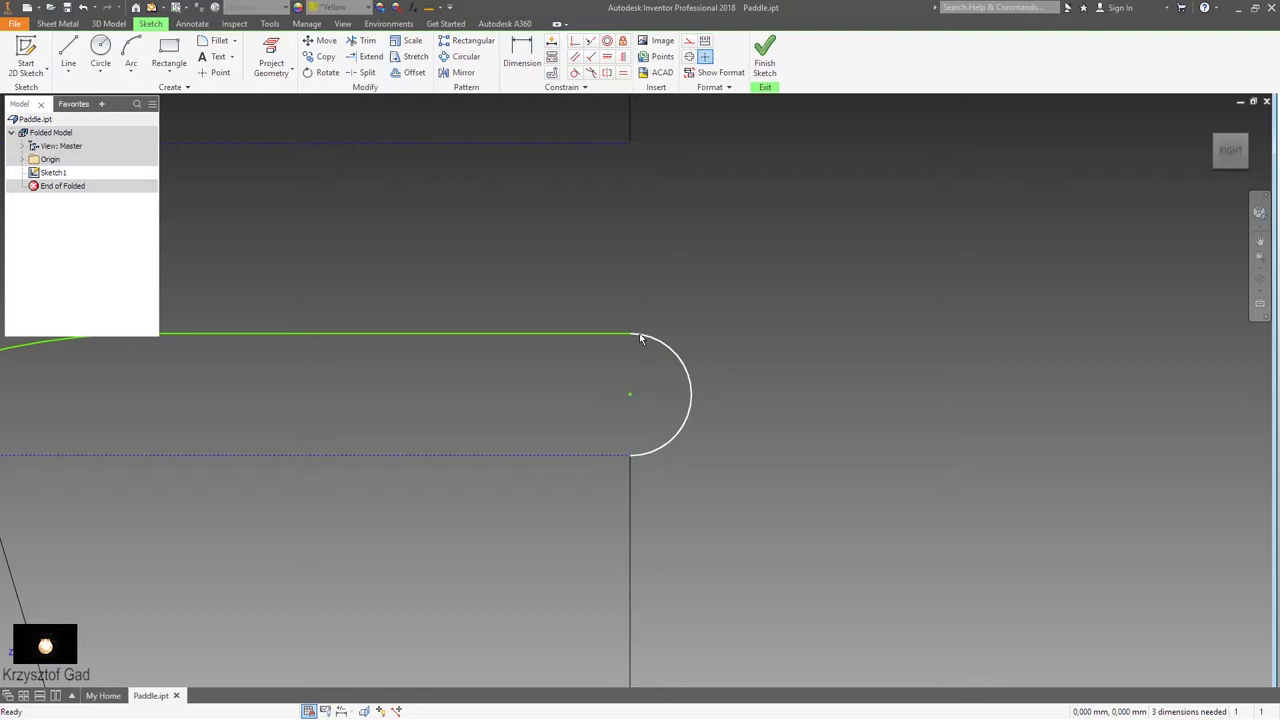
pyautogui.moveTo(640, 338); pyautogui.dragTo(545, 421)
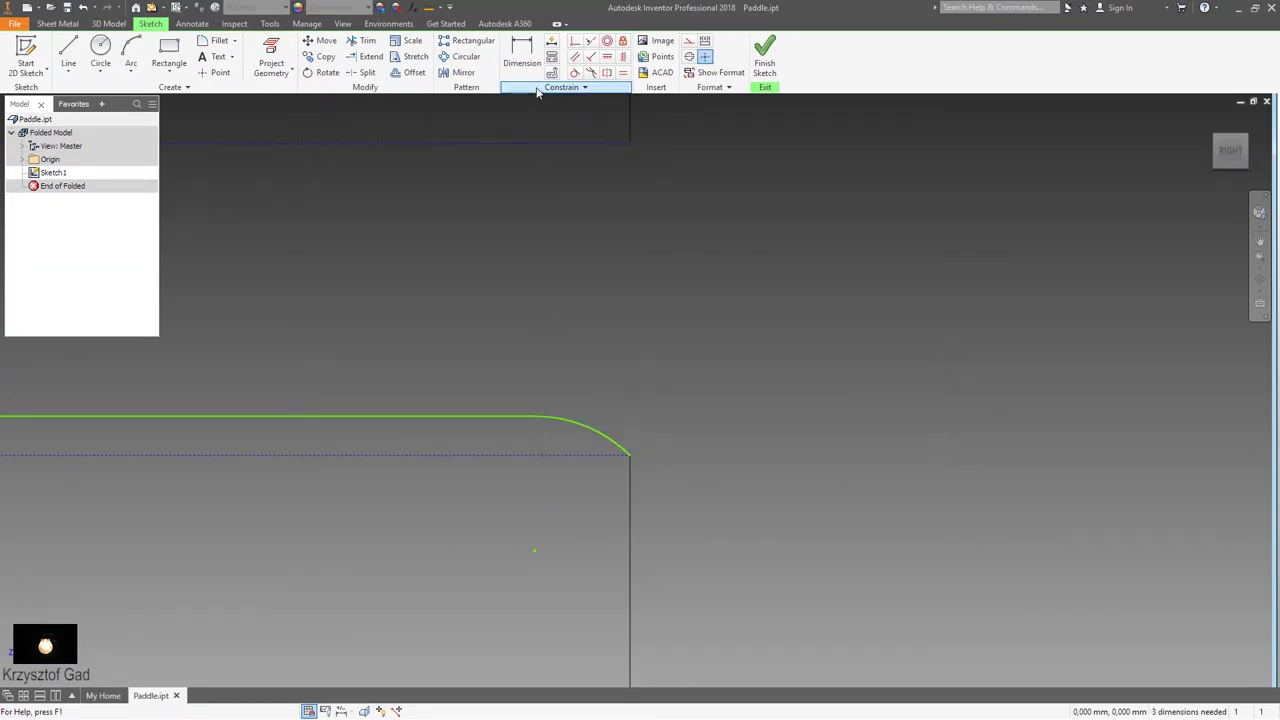
pyautogui.click(521, 52)
pyautogui.click(562, 420)
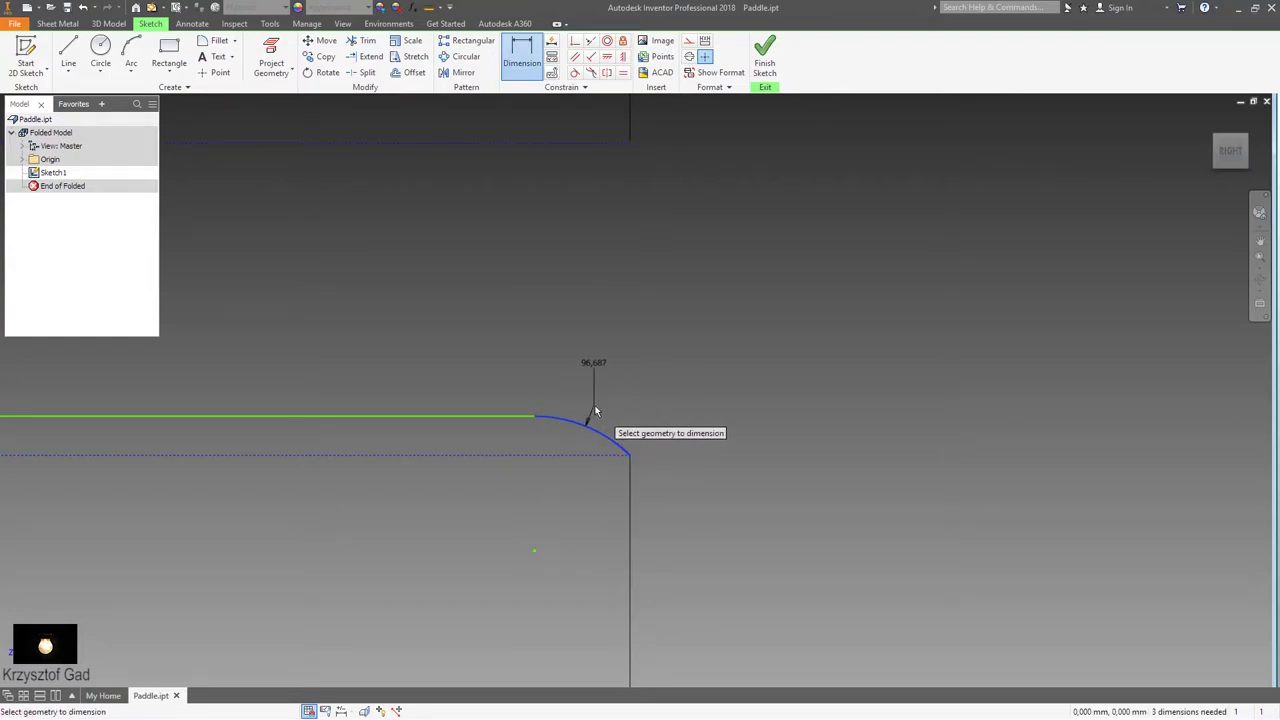
pyautogui.click(560, 472)
pyautogui.write('479,5')
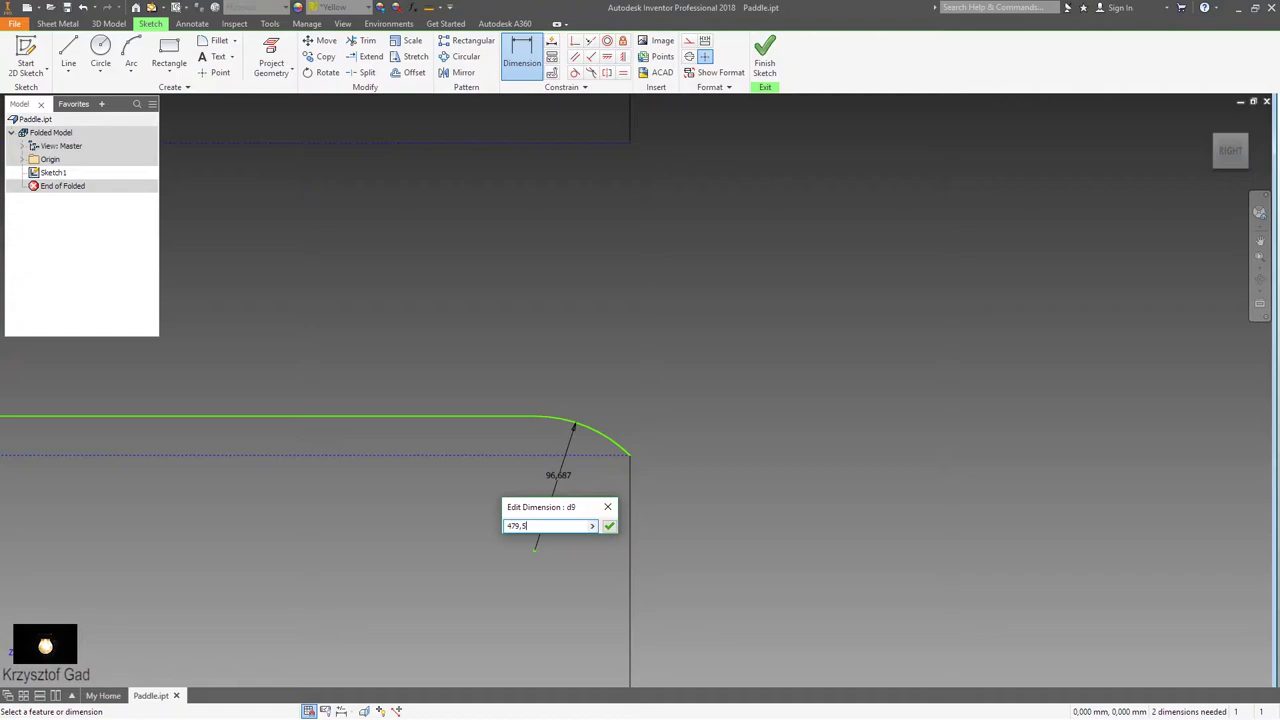
pyautogui.press('Return')
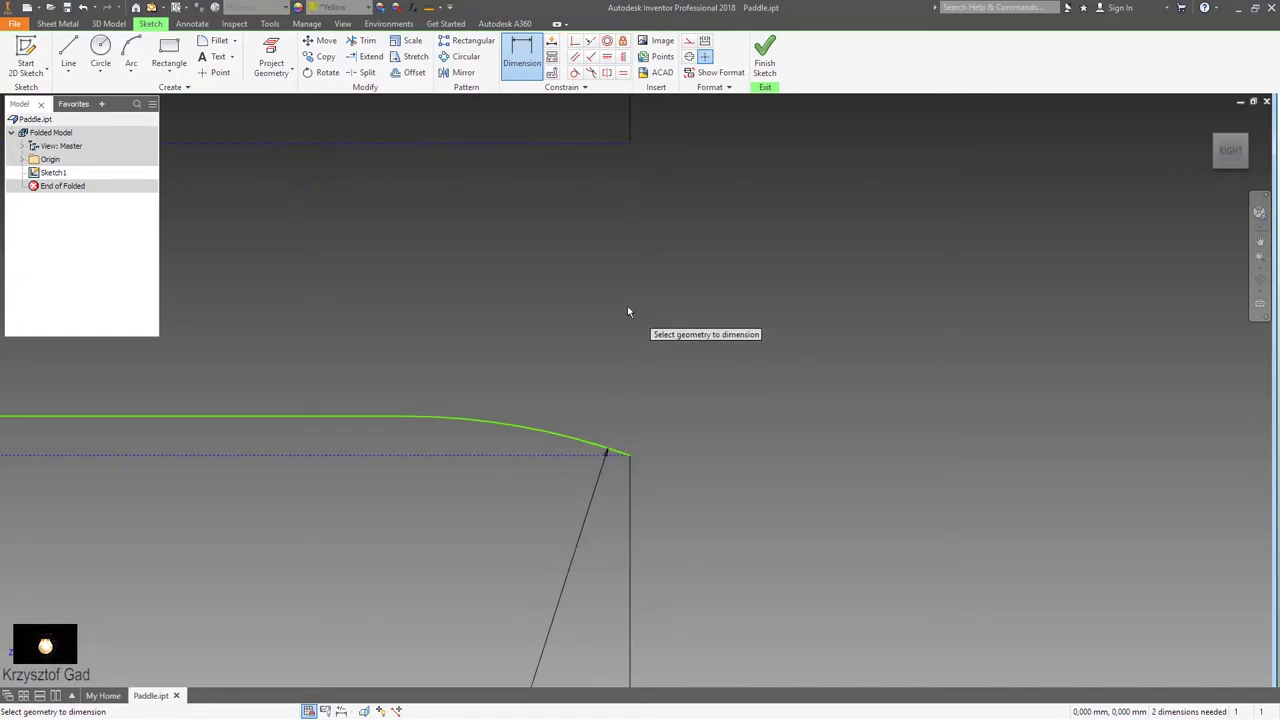
pyautogui.rightClick(627, 306)
pyautogui.click(638, 269)
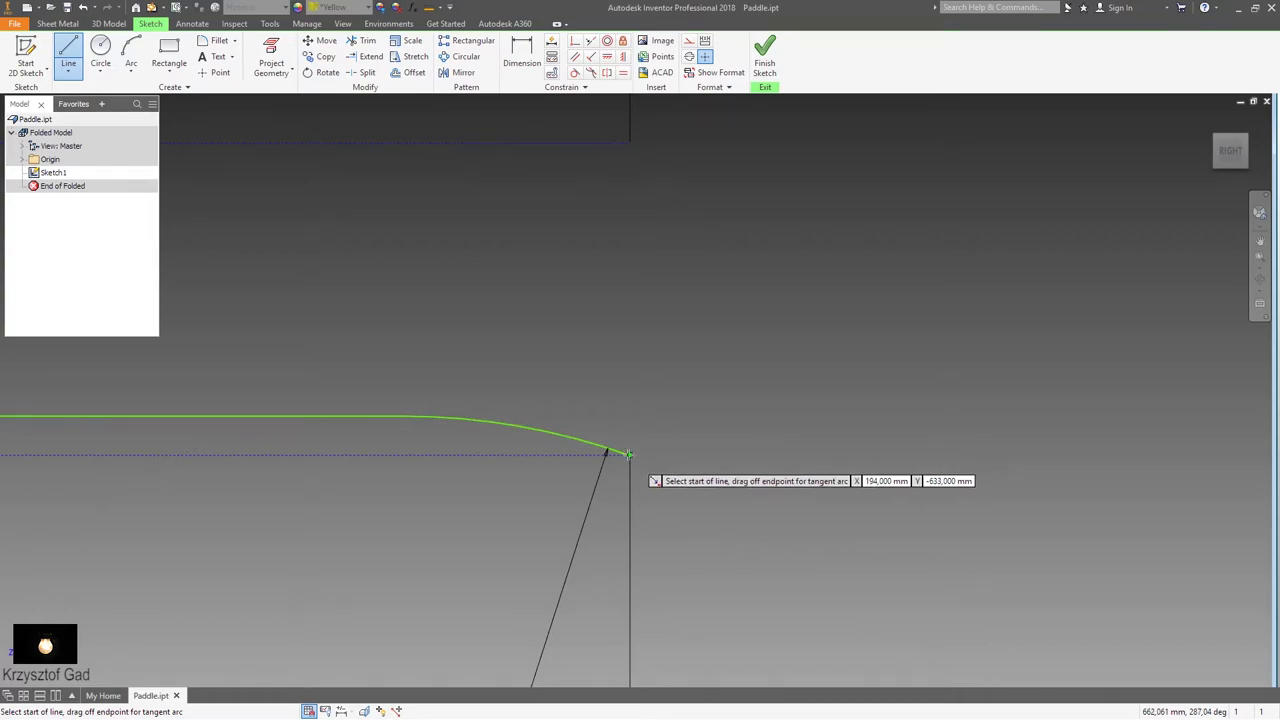
# Step: Draw a vertical line up from the end arc's lower end
pyautogui.click(629, 454)
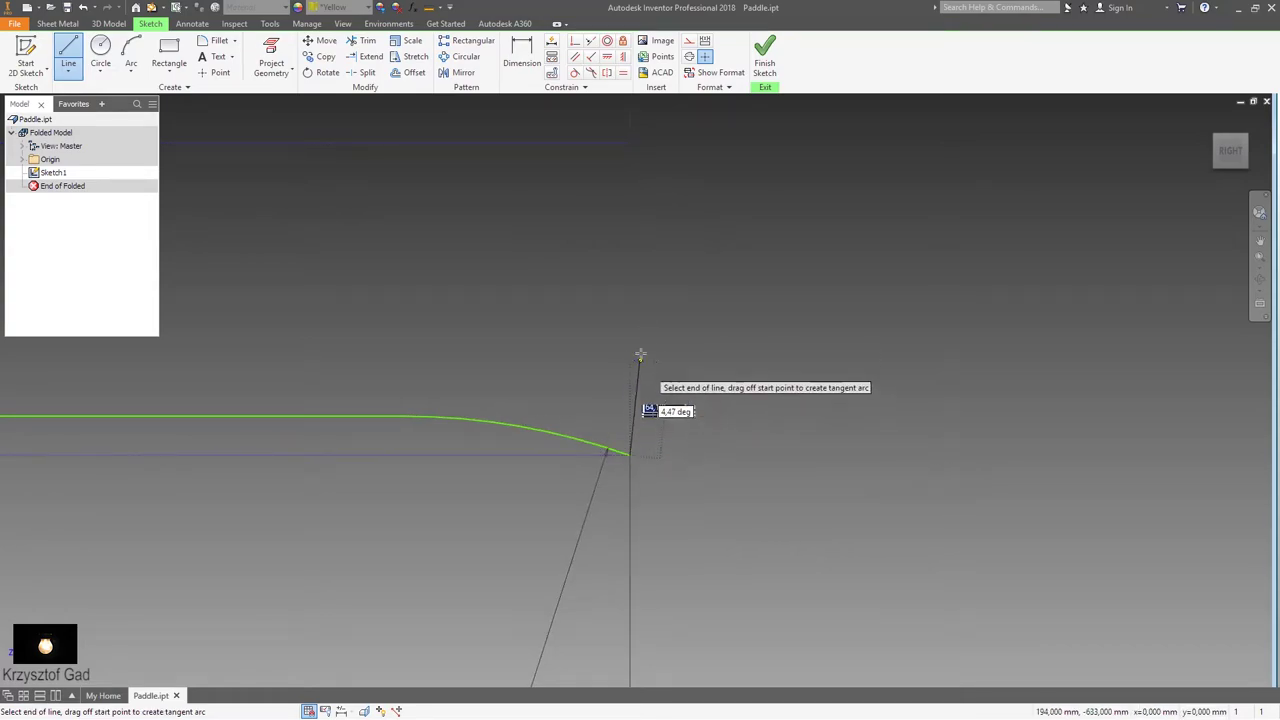
pyautogui.click(629, 287)
pyautogui.rightClick(737, 280)
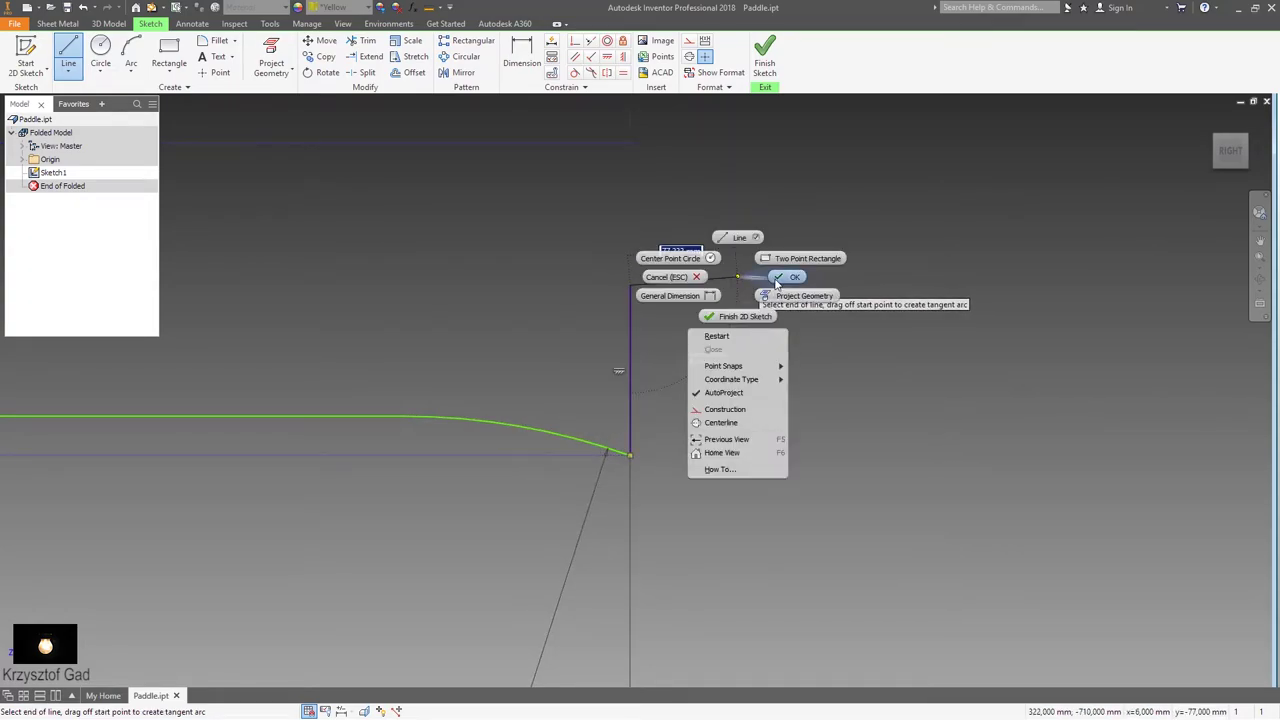
pyautogui.click(778, 279)
# Step: Draw a three-point arc curving up and left from the vertical line's top
pyautogui.click(131, 52)
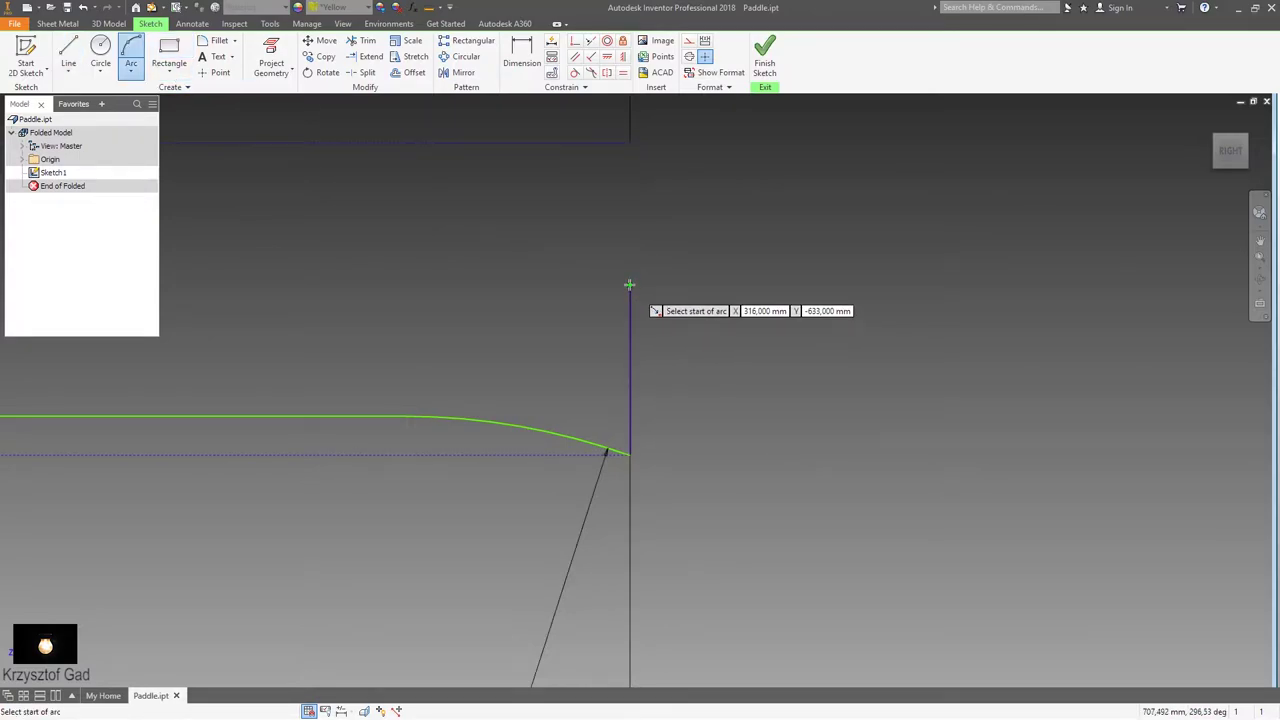
pyautogui.click(630, 287)
pyautogui.click(470, 235)
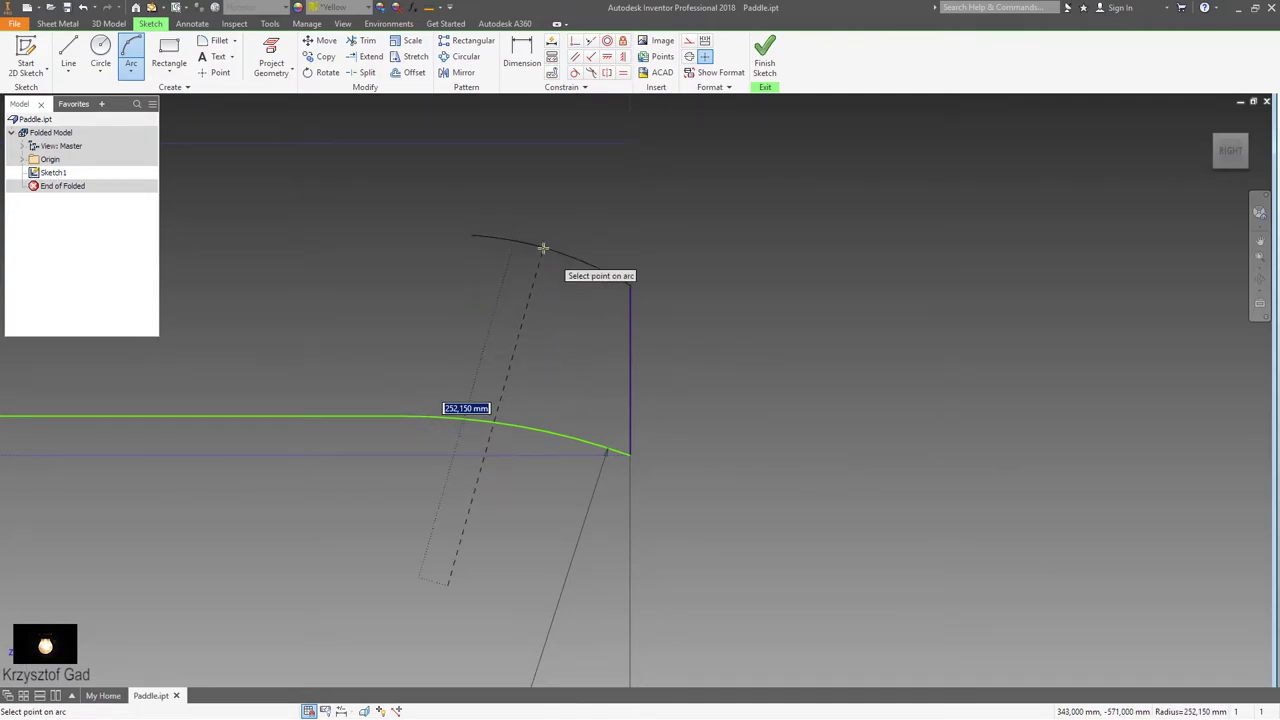
pyautogui.click(544, 246)
# Step: Draw the straight top line leftward from the arc's left end
pyautogui.moveTo(311, 234); pyautogui.dragTo(631, 352, button='middle')
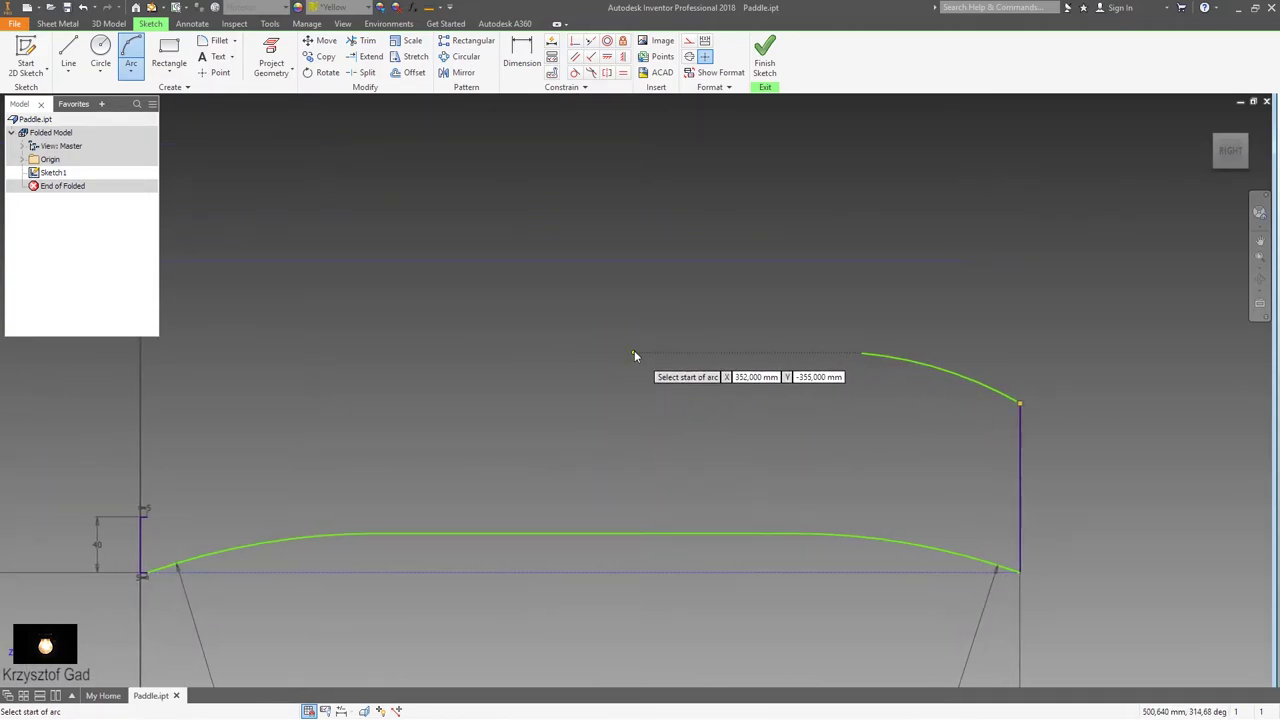
pyautogui.rightClick(631, 352)
pyautogui.click(634, 310)
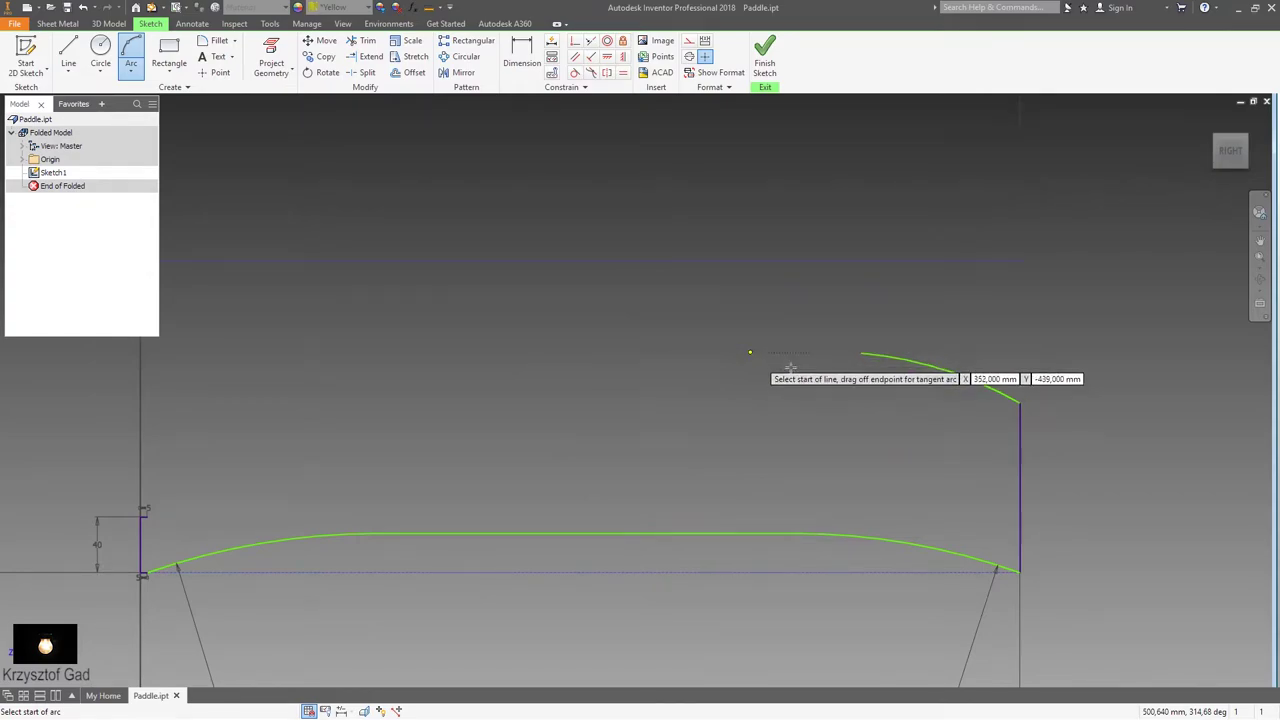
pyautogui.click(862, 353)
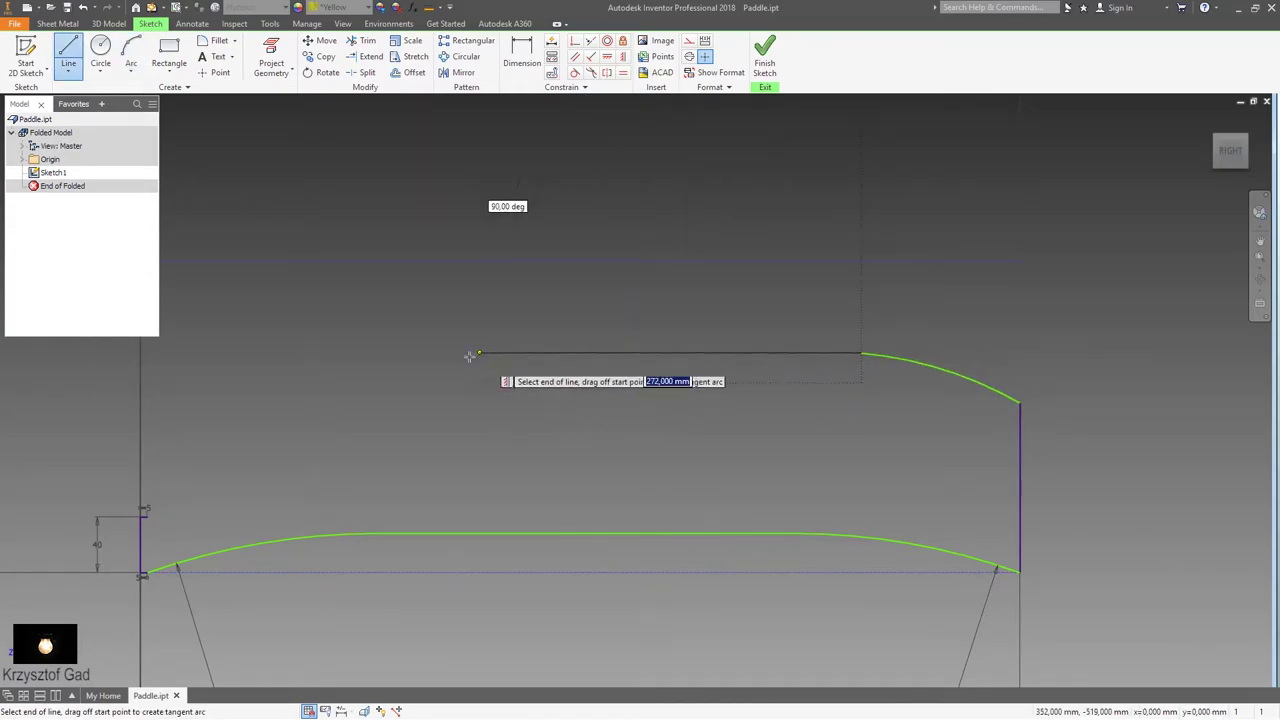
pyautogui.click(375, 353)
pyautogui.rightClick(498, 467)
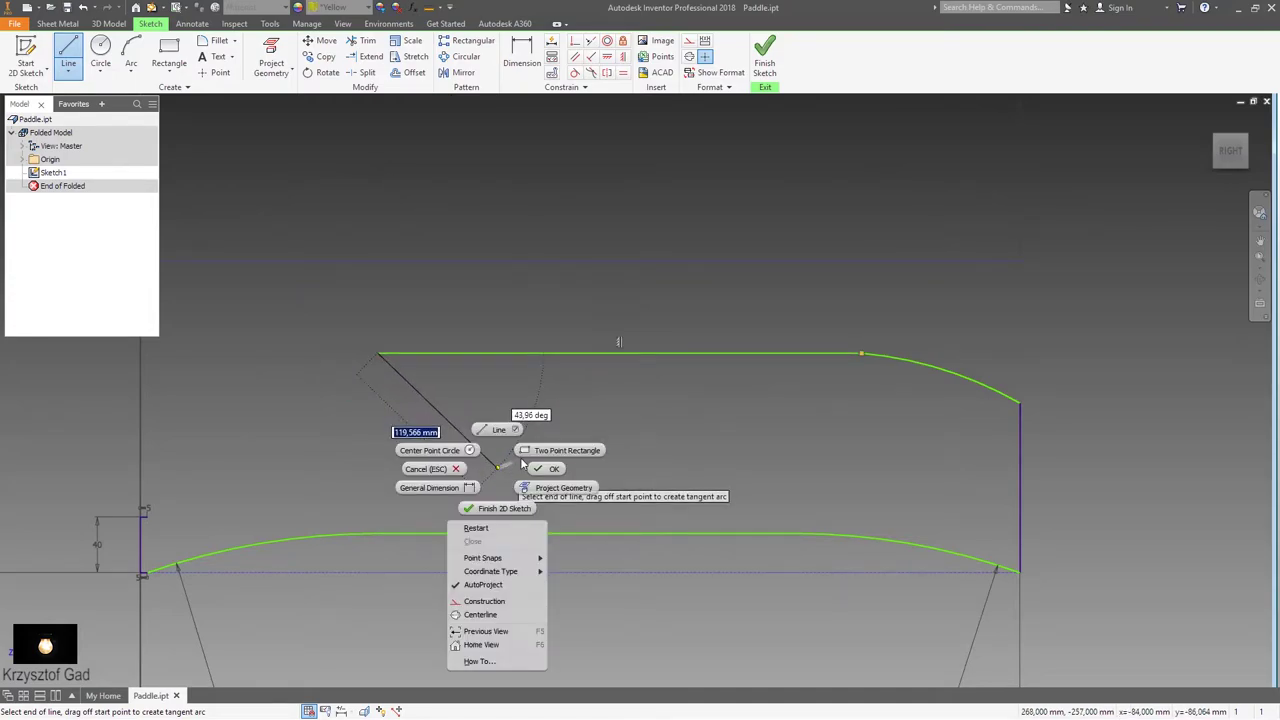
pyautogui.click(549, 468)
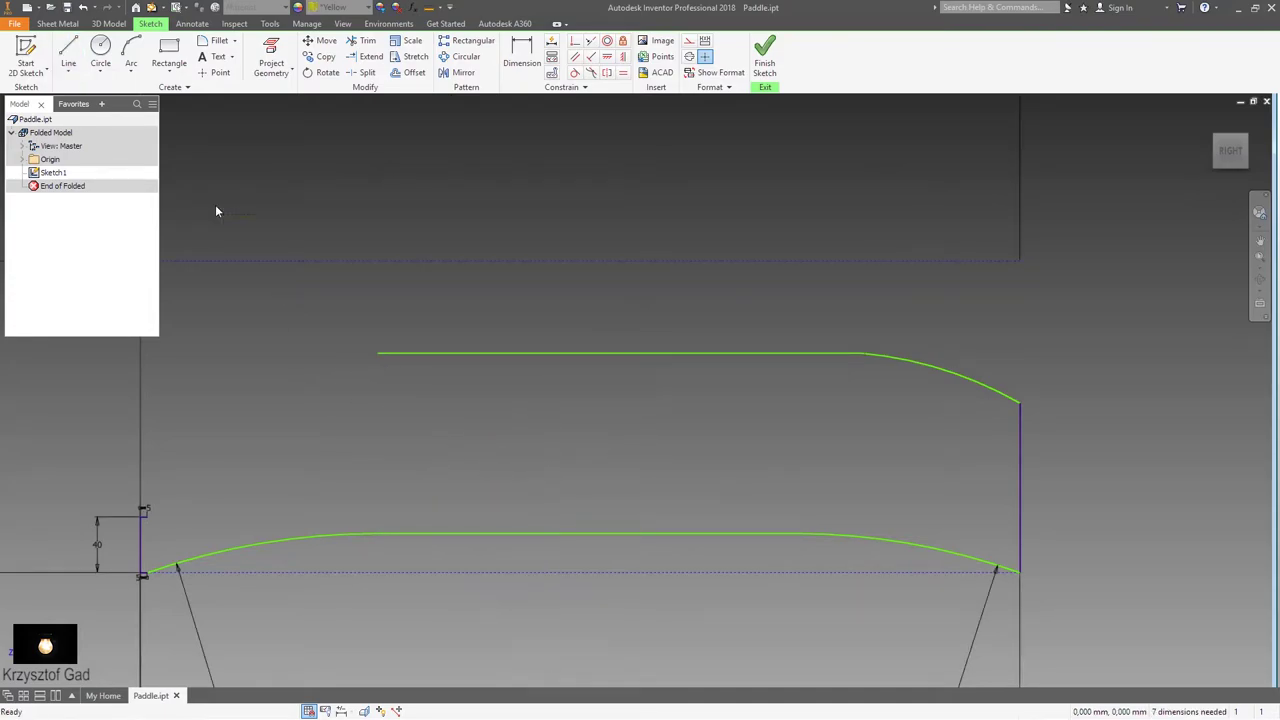
# Step: Add a small three-point arc curving down-left from the top line's left end
pyautogui.click(130, 60)
pyautogui.scroll(-3, 570, 270)
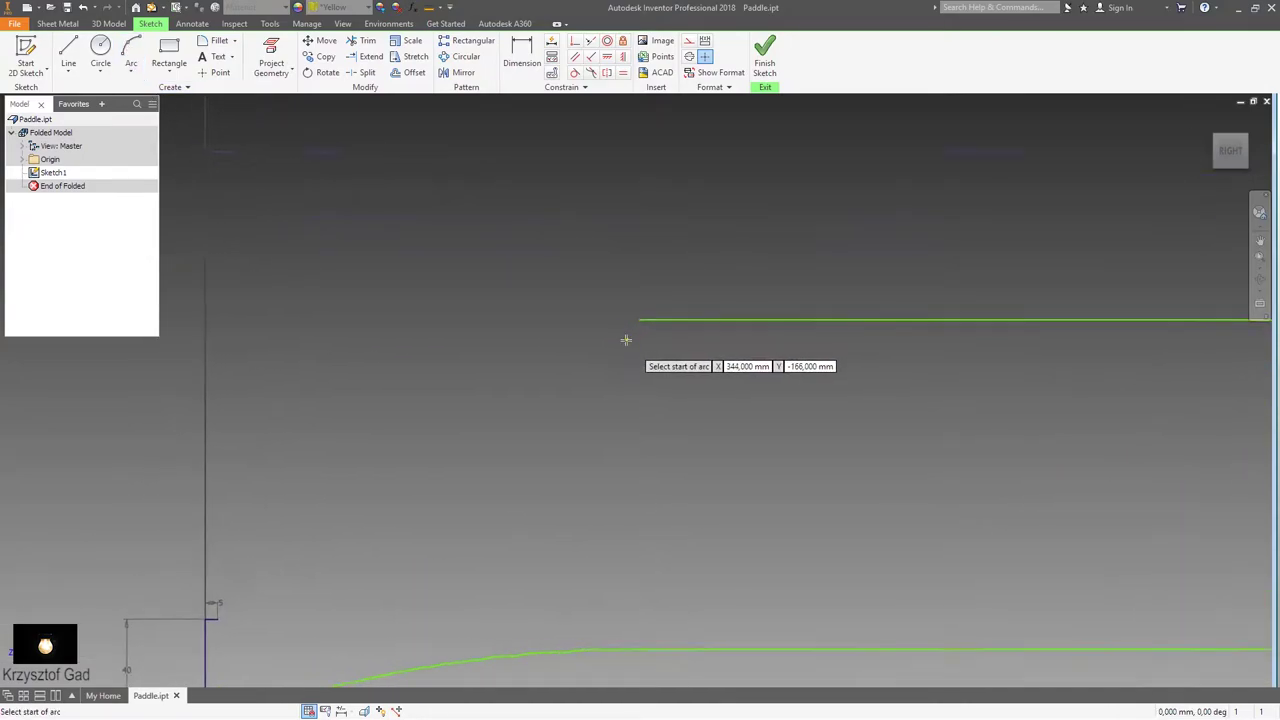
pyautogui.click(640, 315)
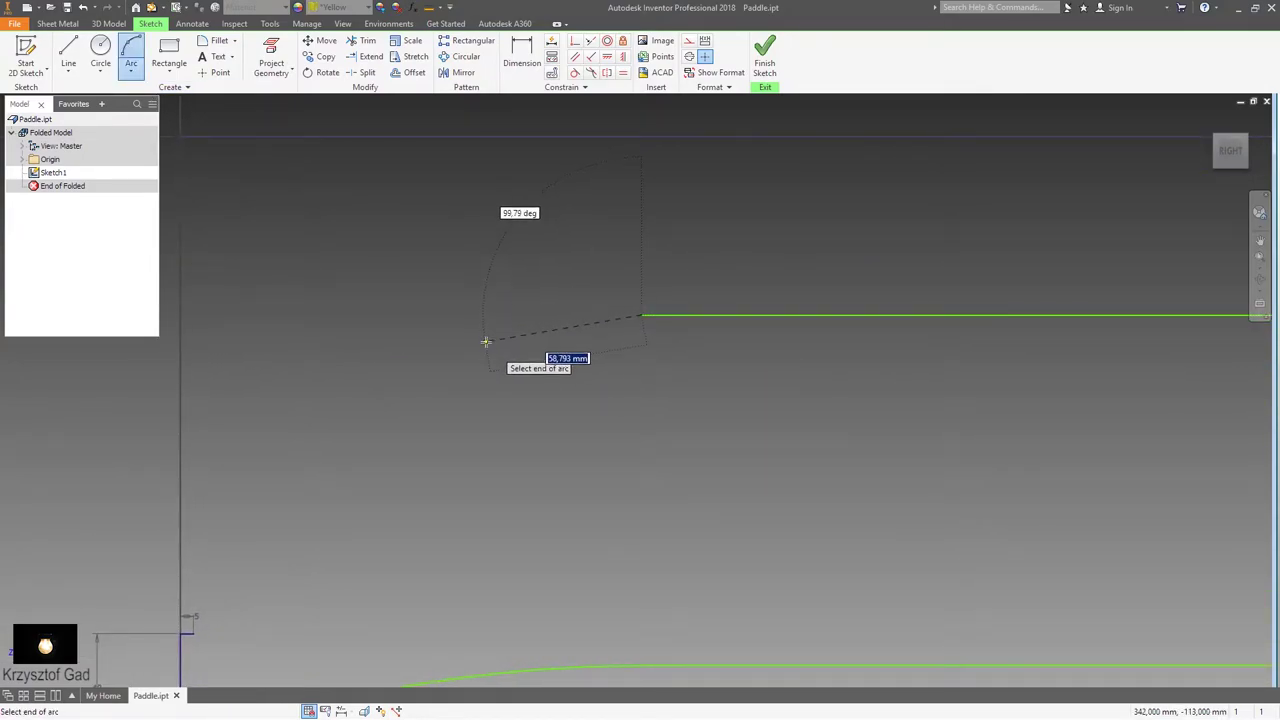
pyautogui.click(499, 343)
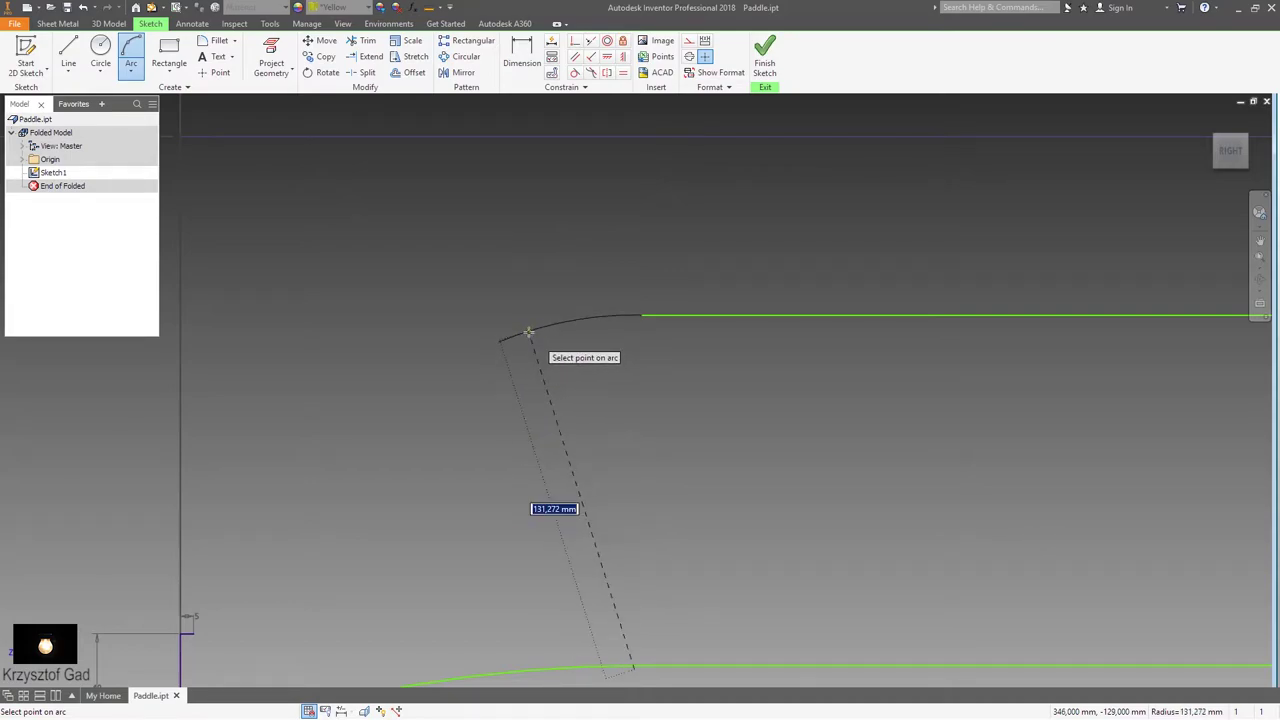
pyautogui.click(528, 330)
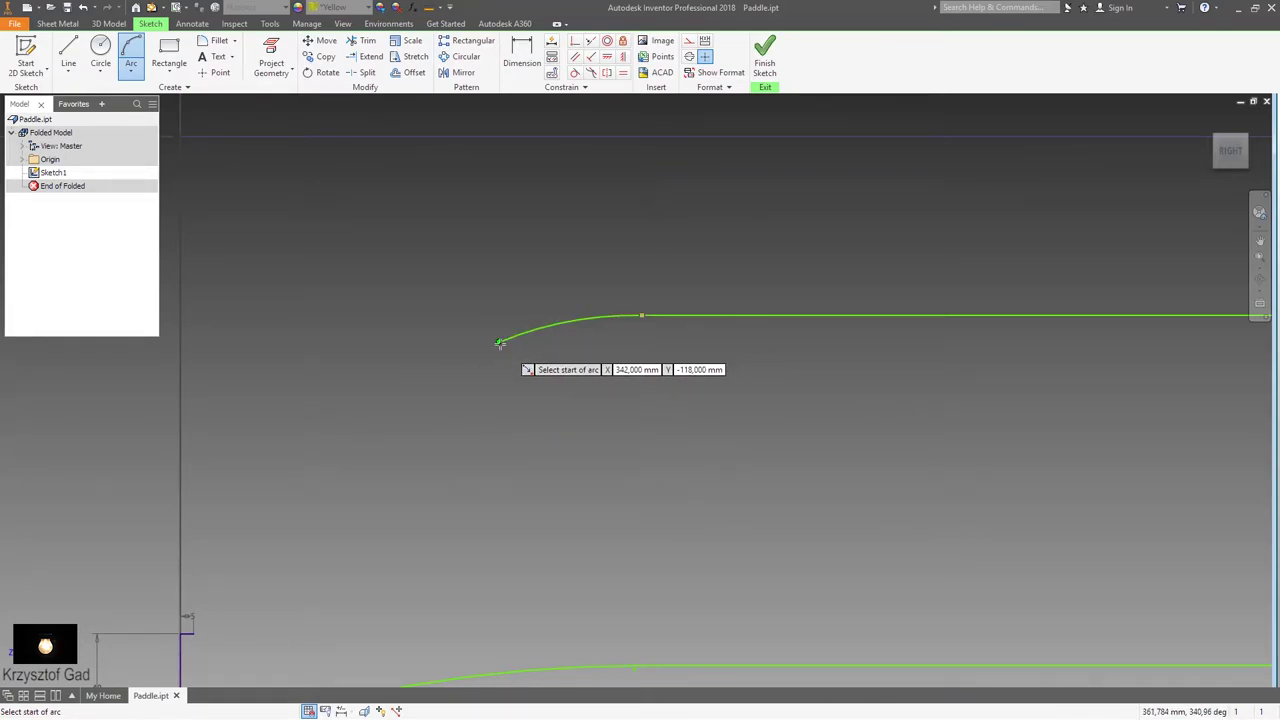
# Step: Draw a larger arc joining the small arc to the upper left corner
pyautogui.click(500, 341)
pyautogui.moveTo(500, 341); pyautogui.dragTo(413, 398, button='middle')
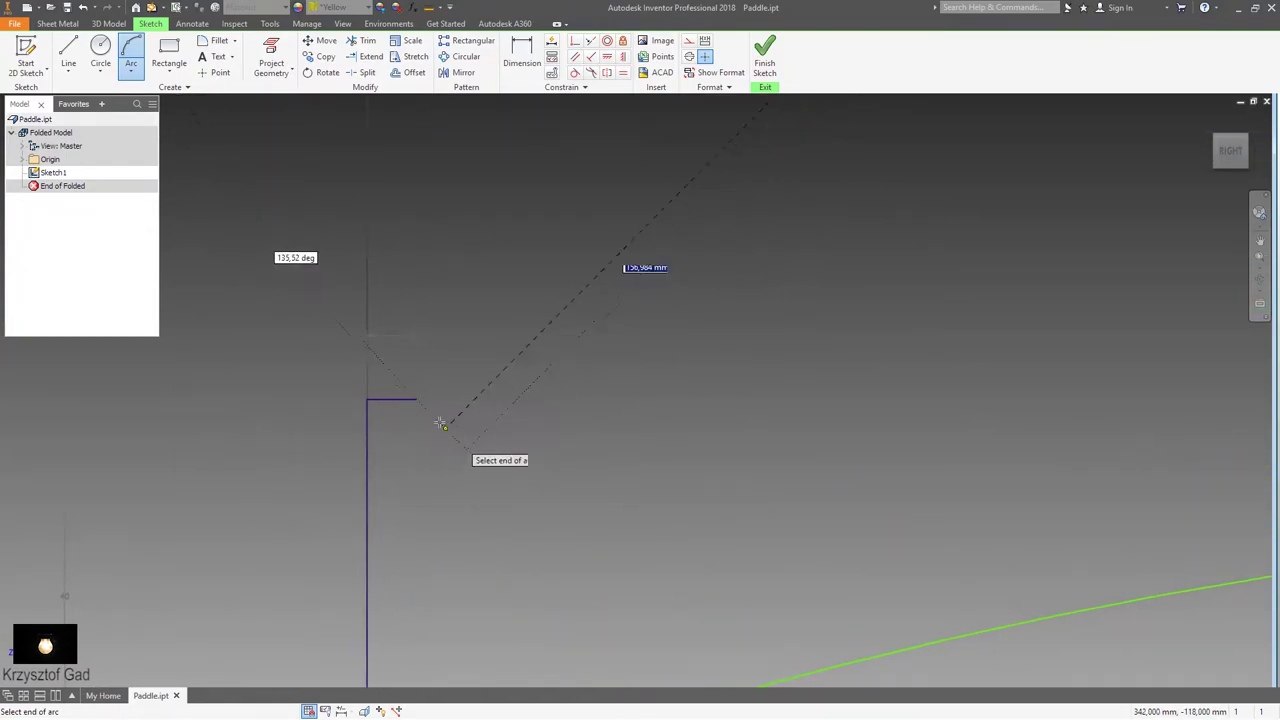
pyautogui.click(416, 398)
pyautogui.scroll(-2, 466, 366)
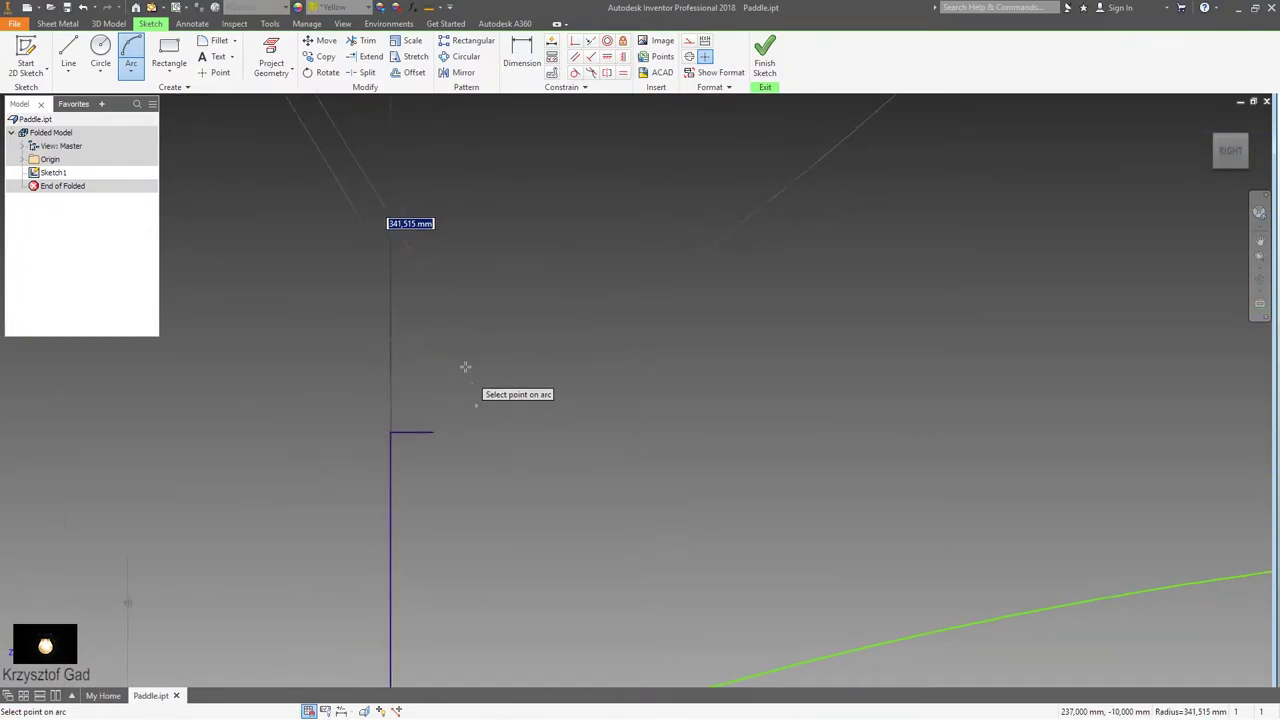
pyautogui.scroll(2, 470, 372)
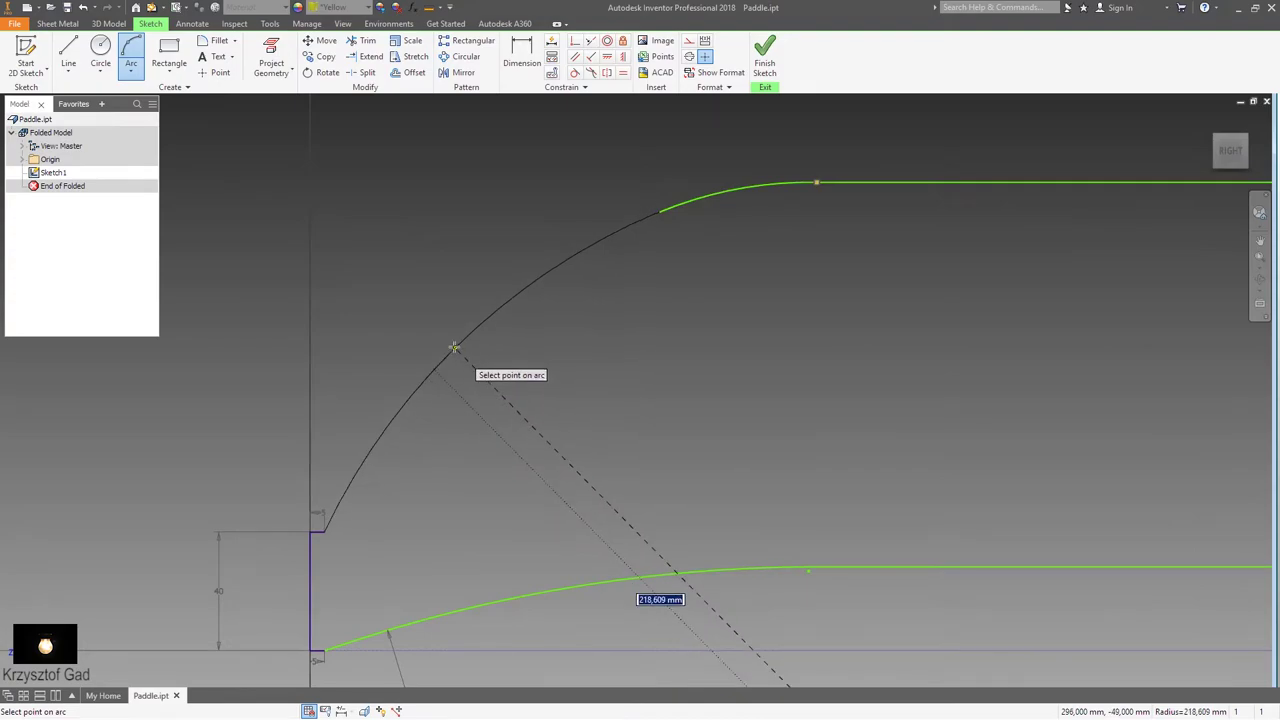
pyautogui.click(459, 351)
pyautogui.moveTo(669, 323); pyautogui.dragTo(494, 402, button='middle')
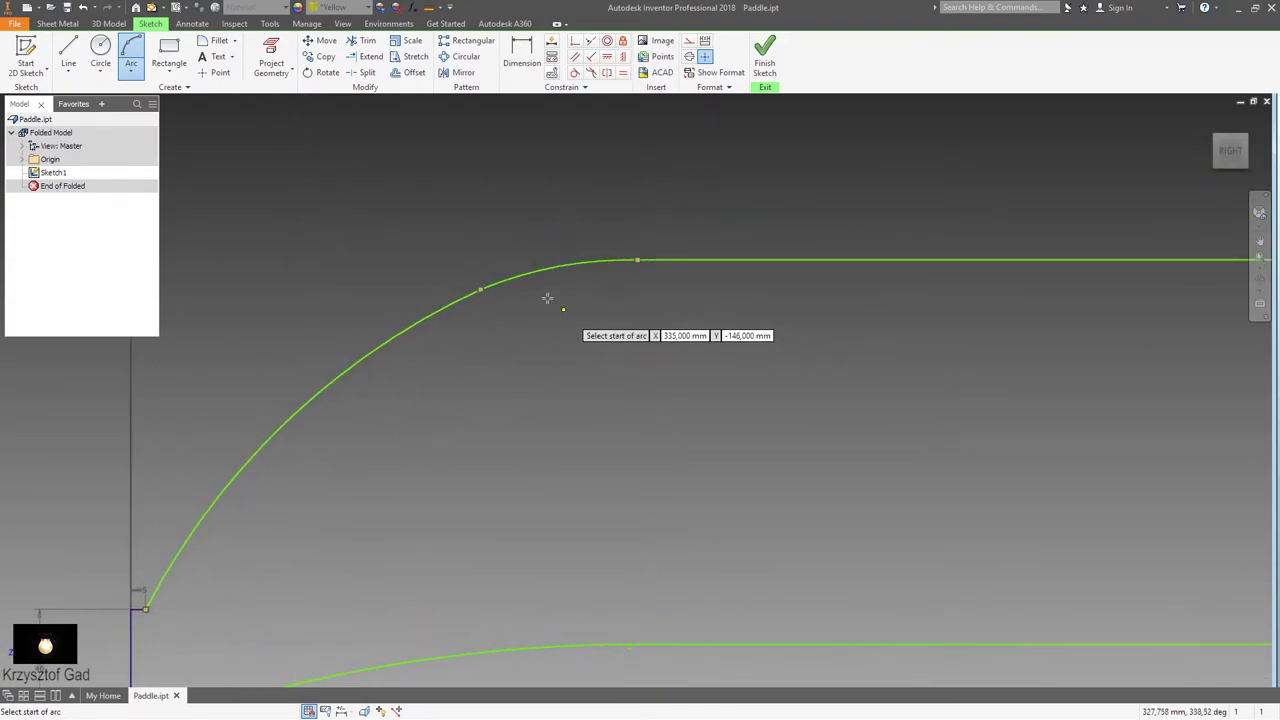
# Step: Make the small left arc, large left arc and right arc tangent along the top line
pyautogui.click(575, 73)
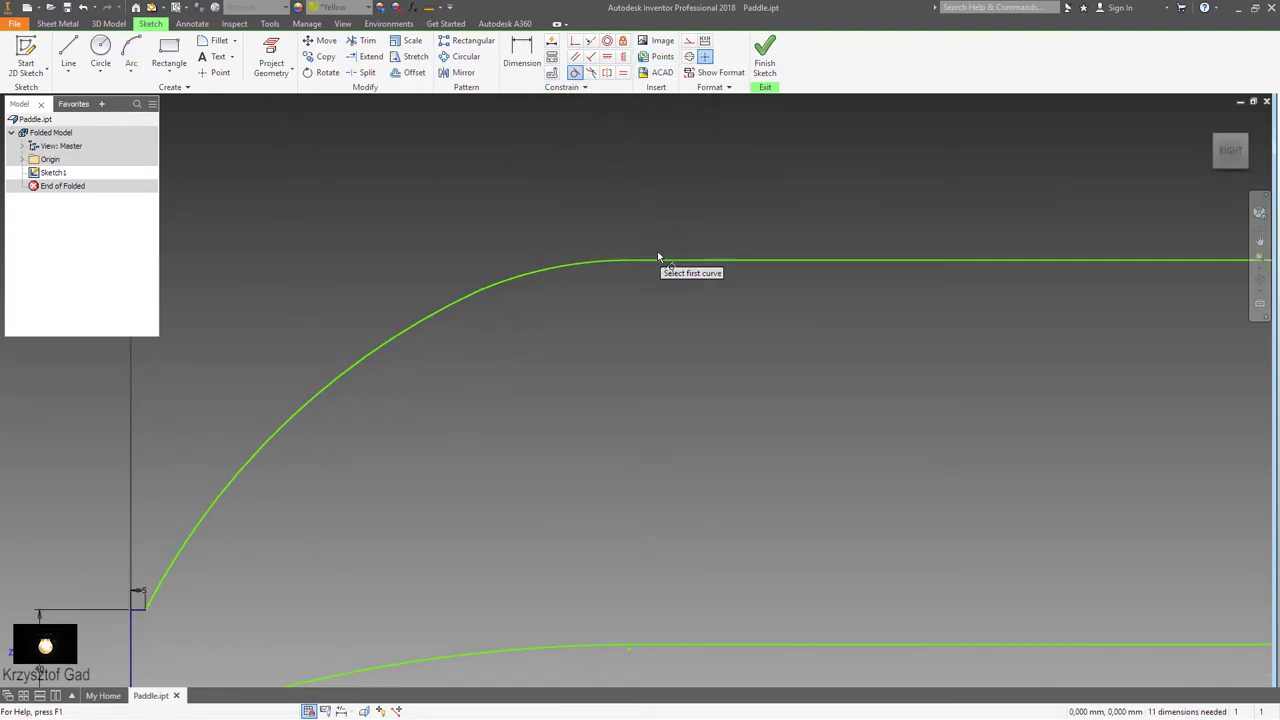
pyautogui.click(665, 260)
pyautogui.click(615, 262)
pyautogui.click(467, 309)
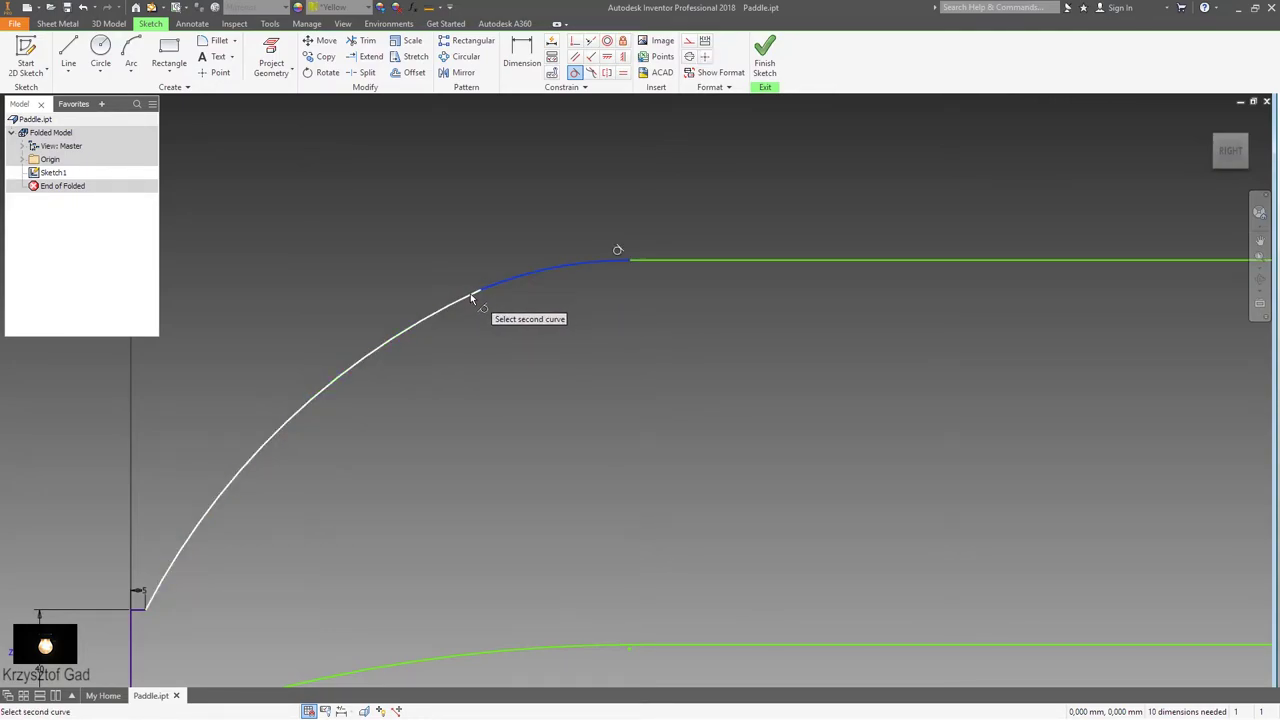
pyautogui.click(477, 290)
pyautogui.scroll(-2, 480, 335)
pyautogui.scroll(-1, 499, 326)
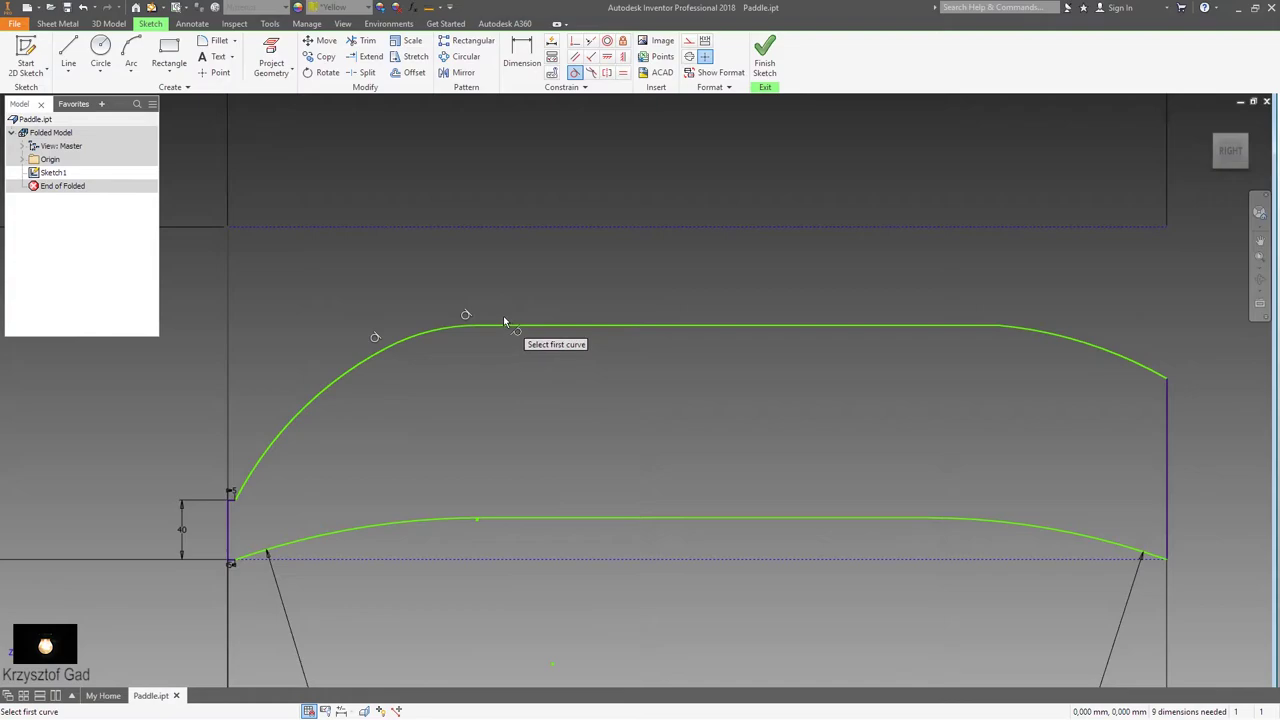
pyautogui.click(974, 329)
pyautogui.scroll(2, 754, 316)
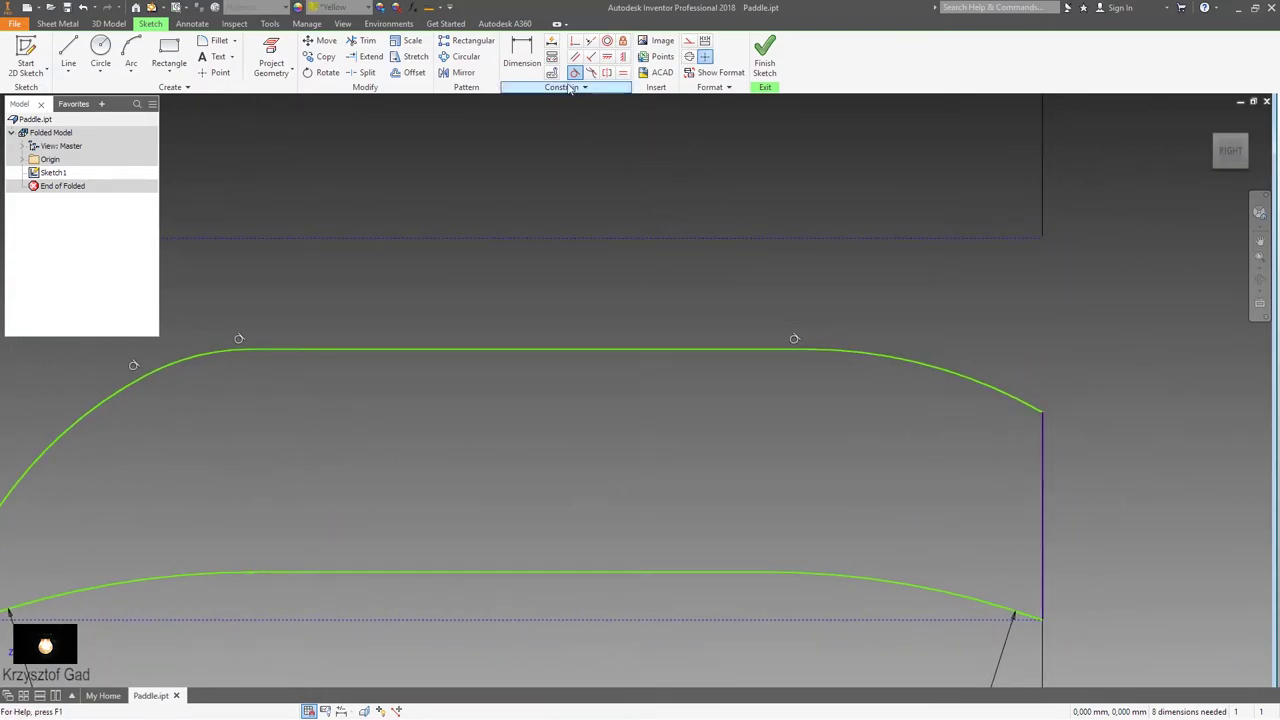
pyautogui.click(521, 55)
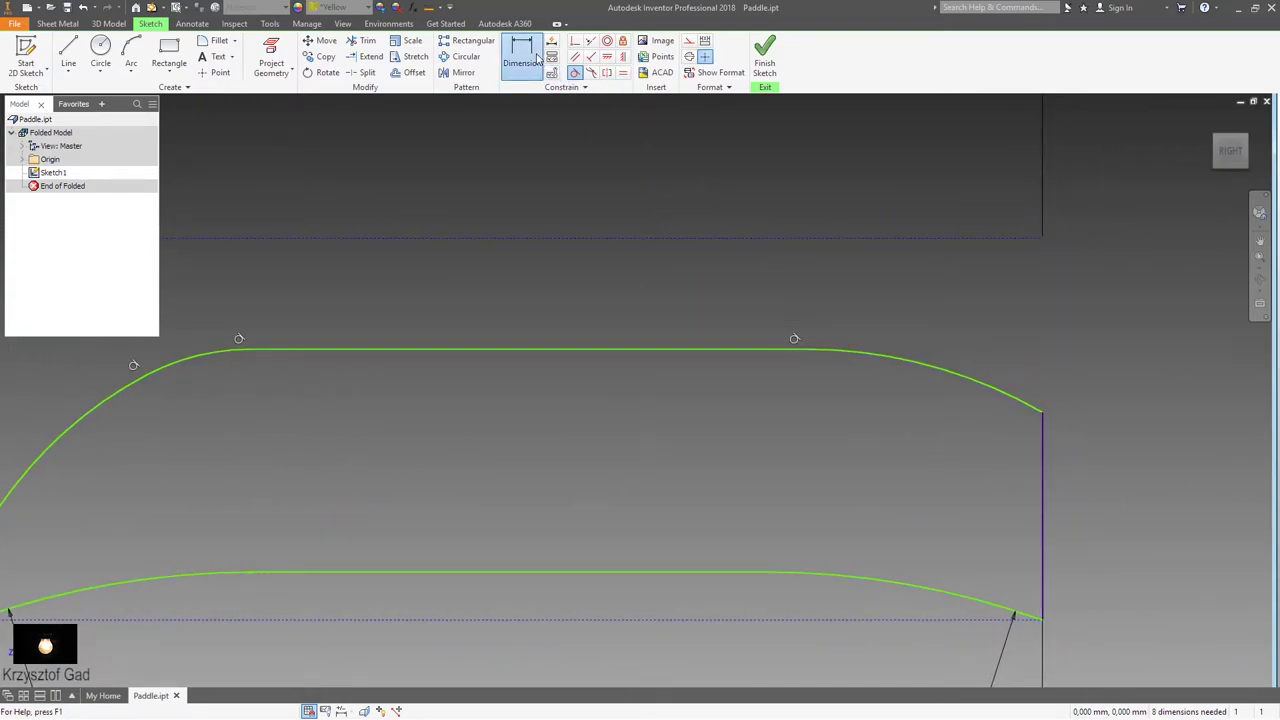
# Step: Dimension the arc radii: right arc 250, small left arc 100, large left arc 160
pyautogui.click(957, 374)
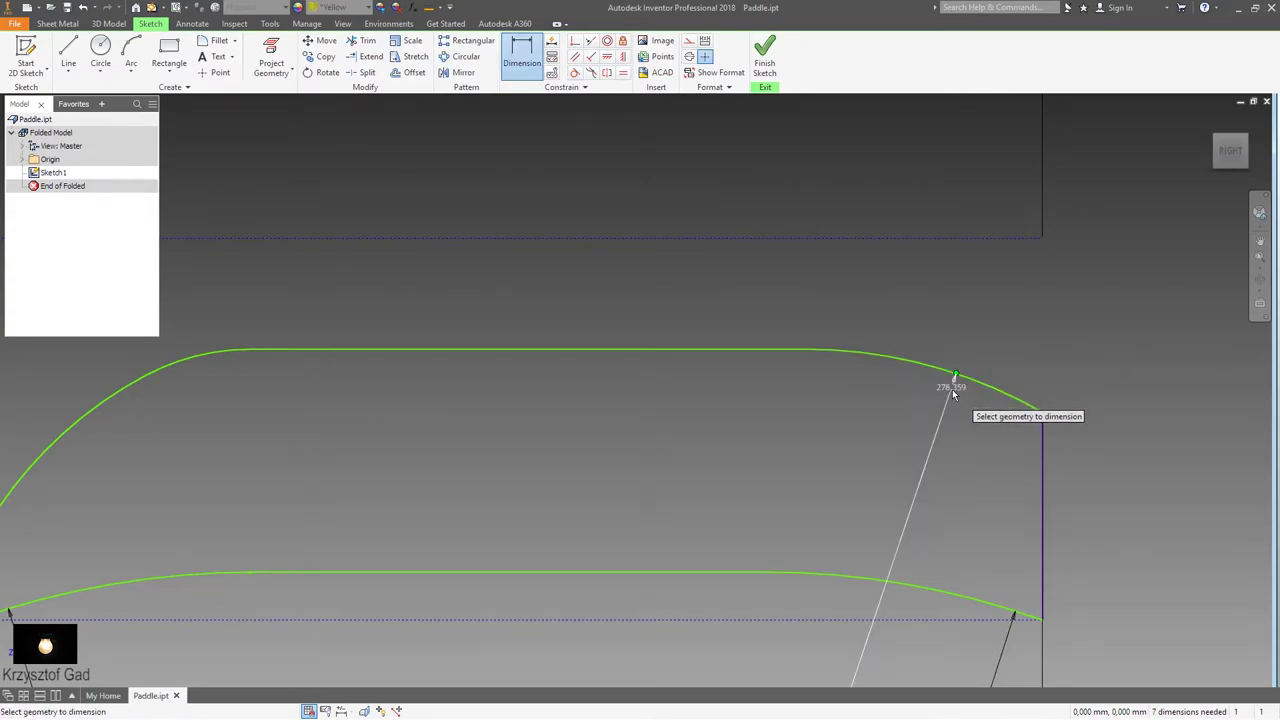
pyautogui.click(953, 394)
pyautogui.write('250')
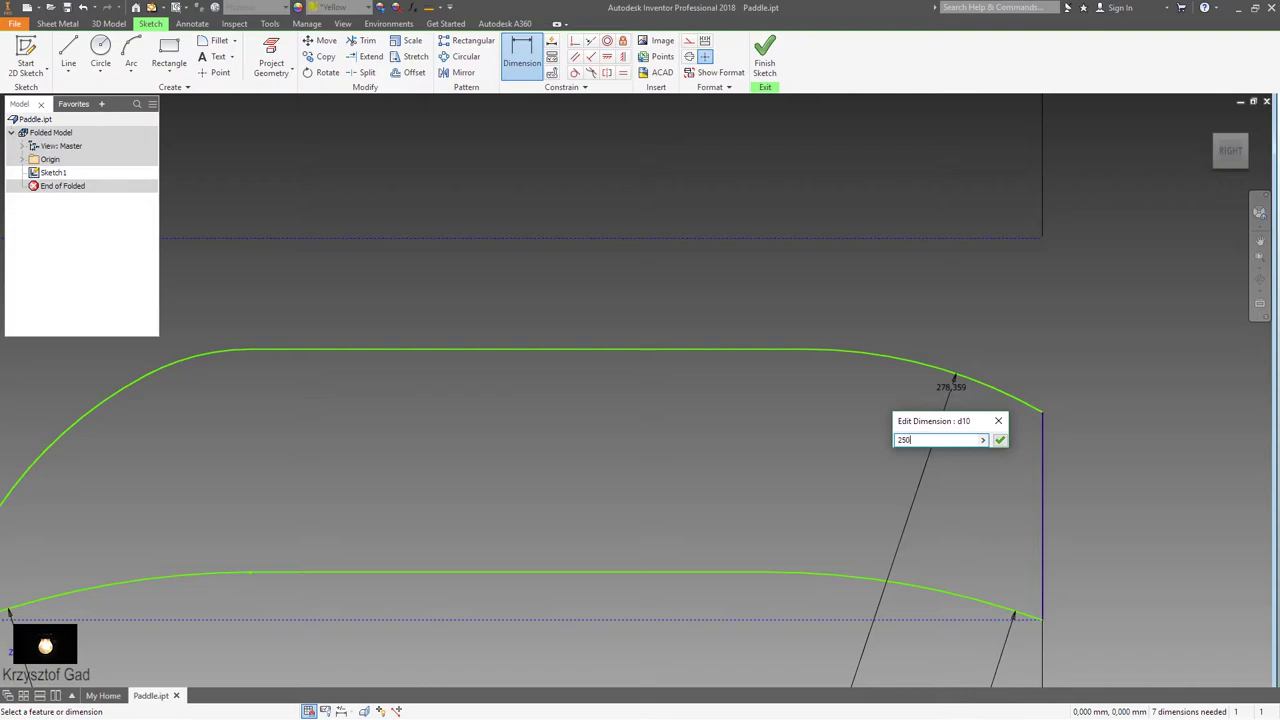
pyautogui.press('Return')
pyautogui.scroll(2, 953, 392)
pyautogui.scroll(5, 900, 390)
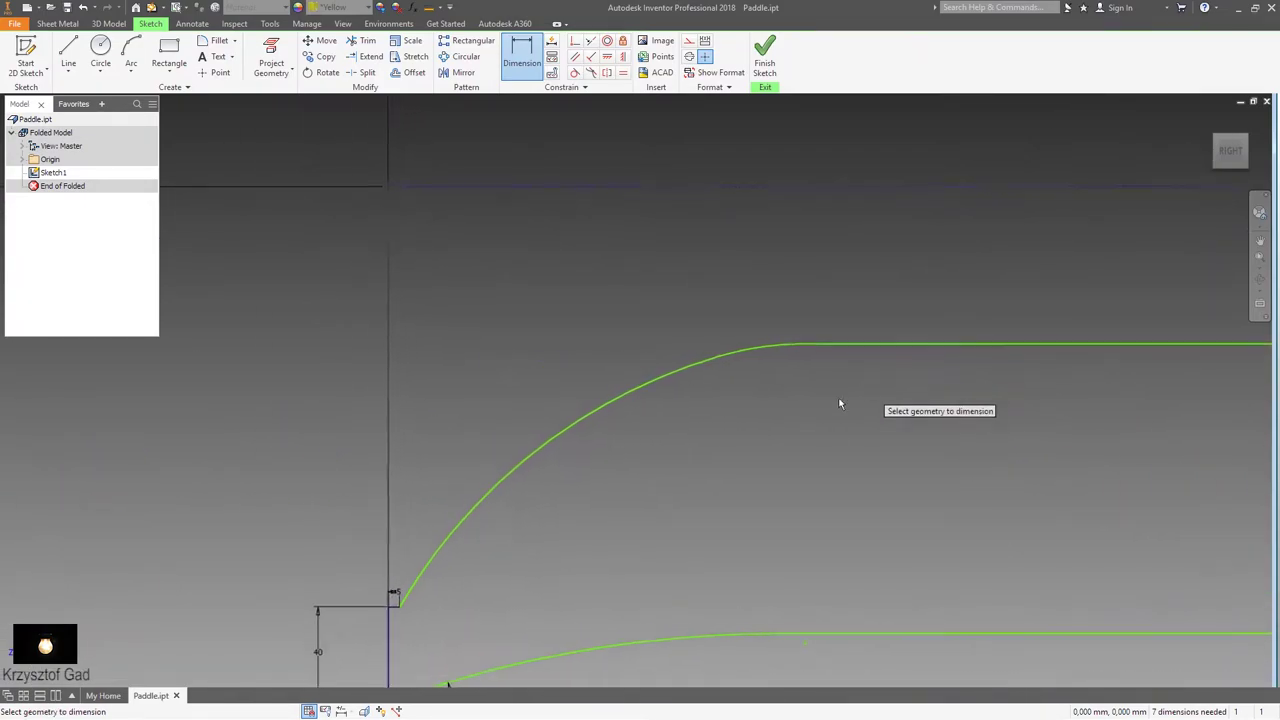
pyautogui.click(752, 346)
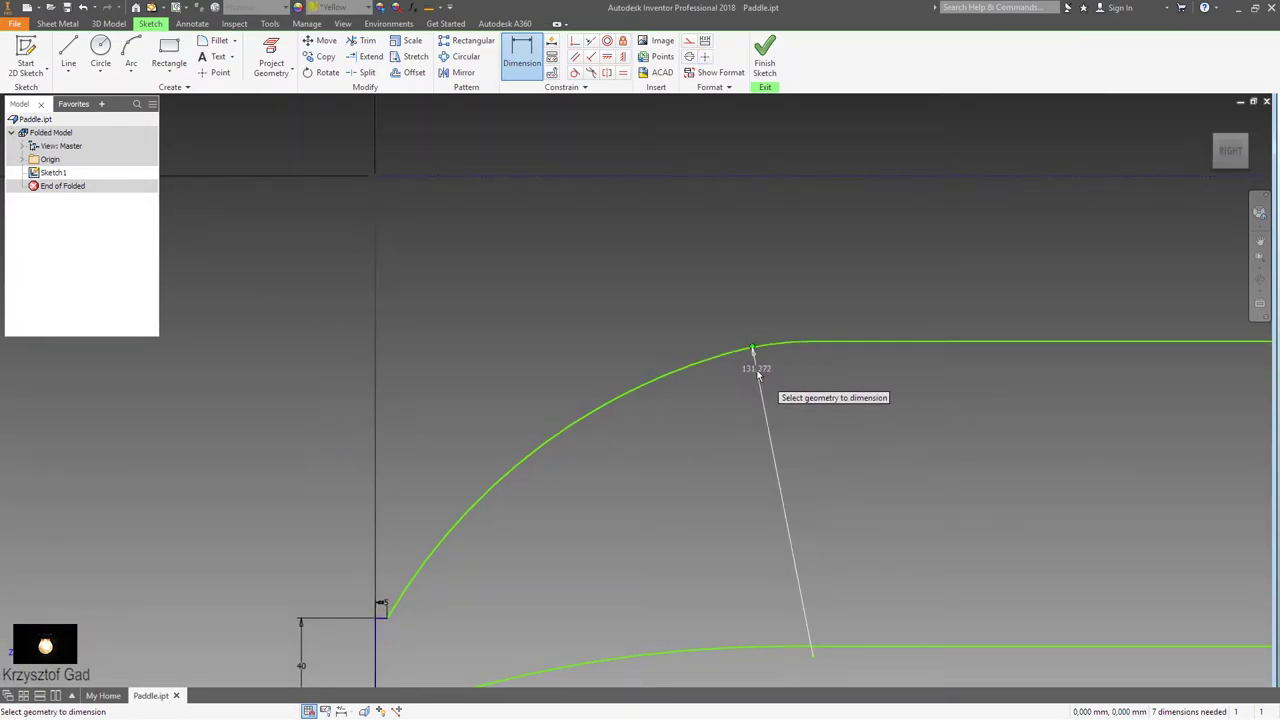
pyautogui.click(760, 373)
pyautogui.write('100')
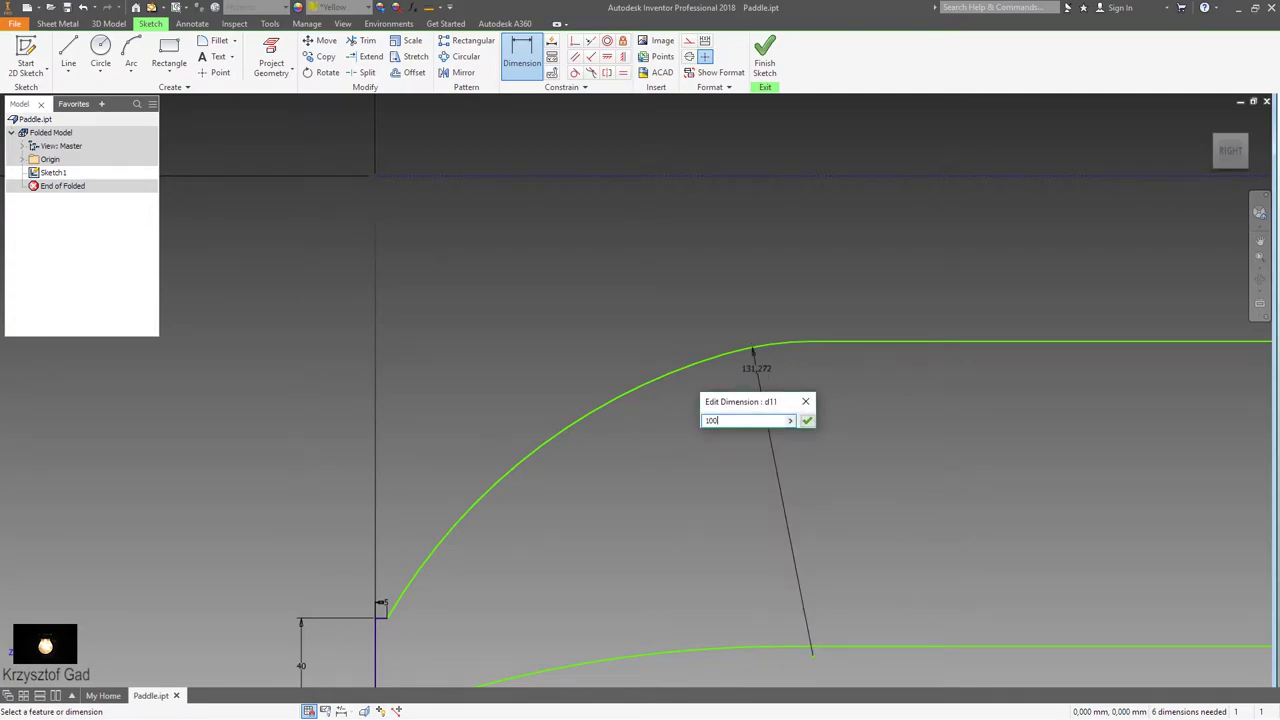
pyautogui.press('Return')
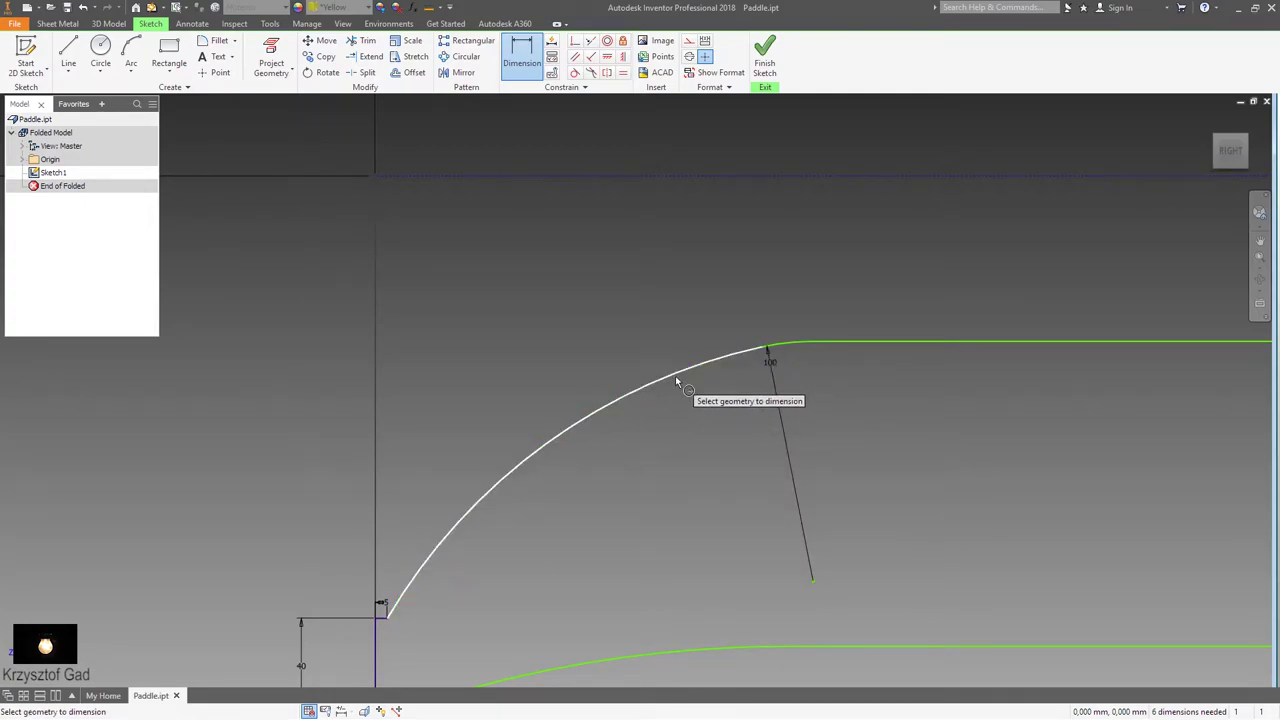
pyautogui.click(675, 378)
pyautogui.click(603, 450)
pyautogui.write('16')
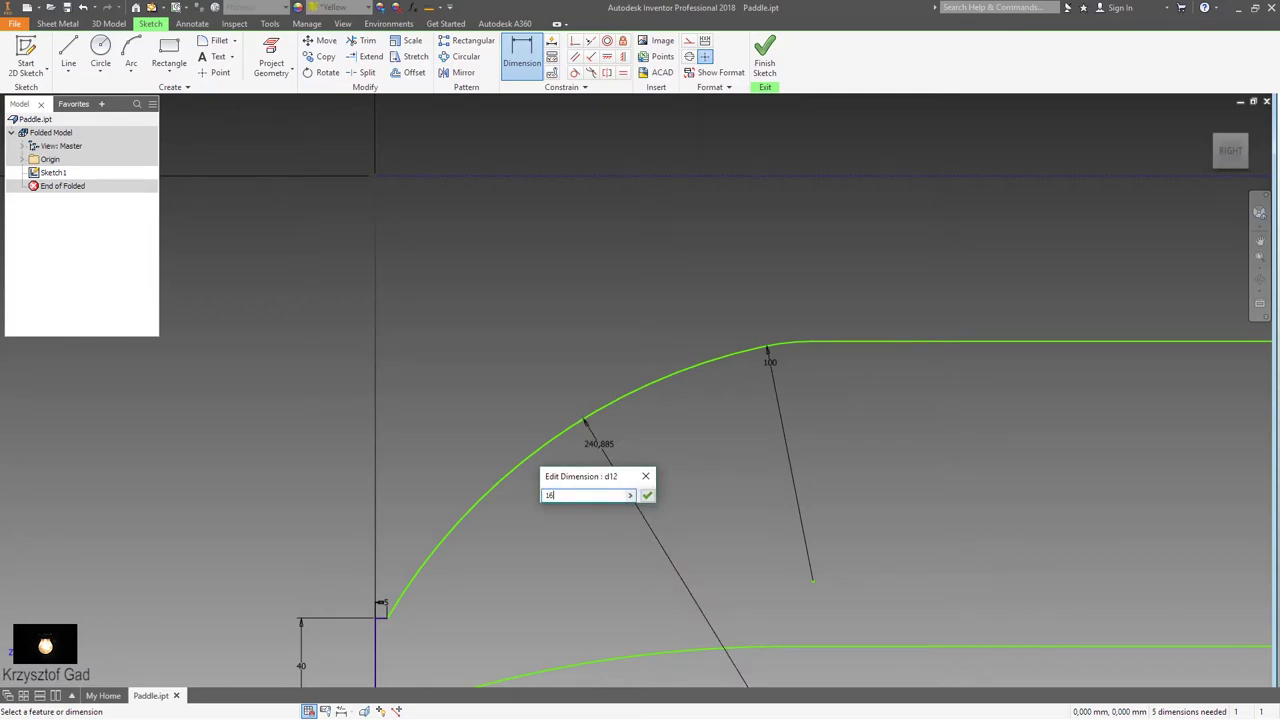
pyautogui.write('0')
pyautogui.press('Return')
pyautogui.scroll(-3, 606, 448)
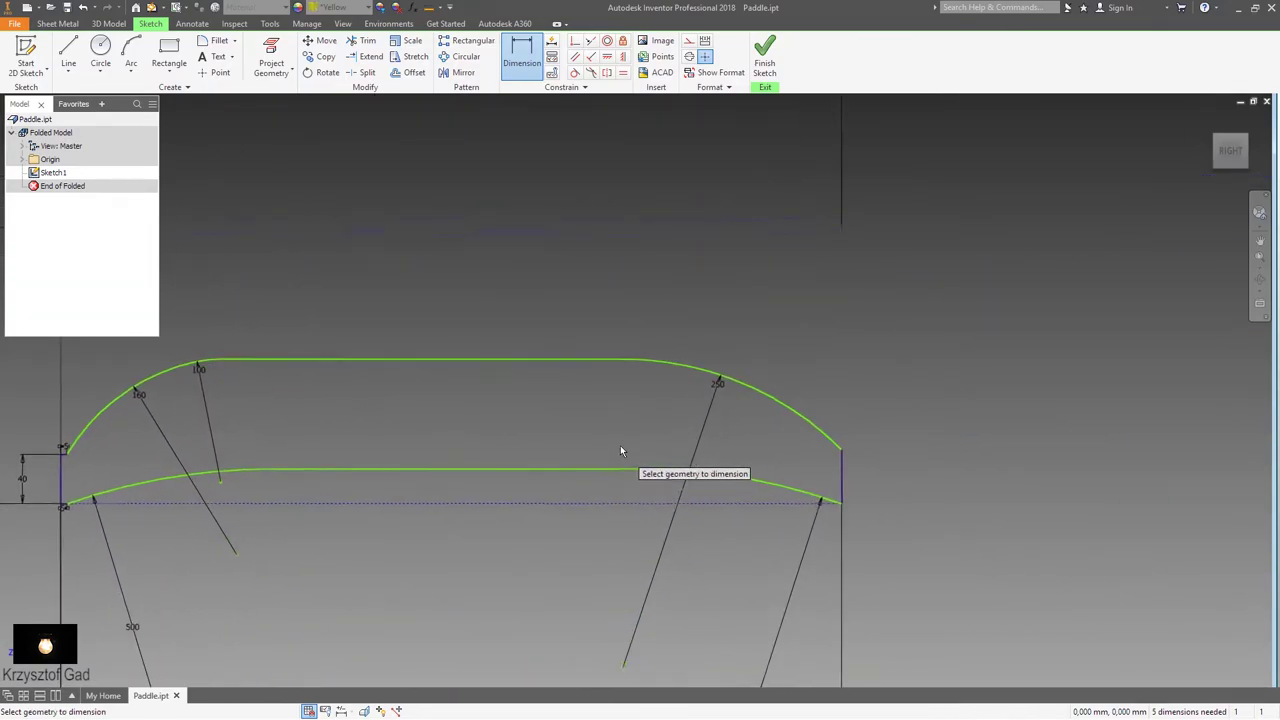
# Step: Add the 127 height between the straight lines and a 70 top-to-dashed-line gap
pyautogui.click(662, 353)
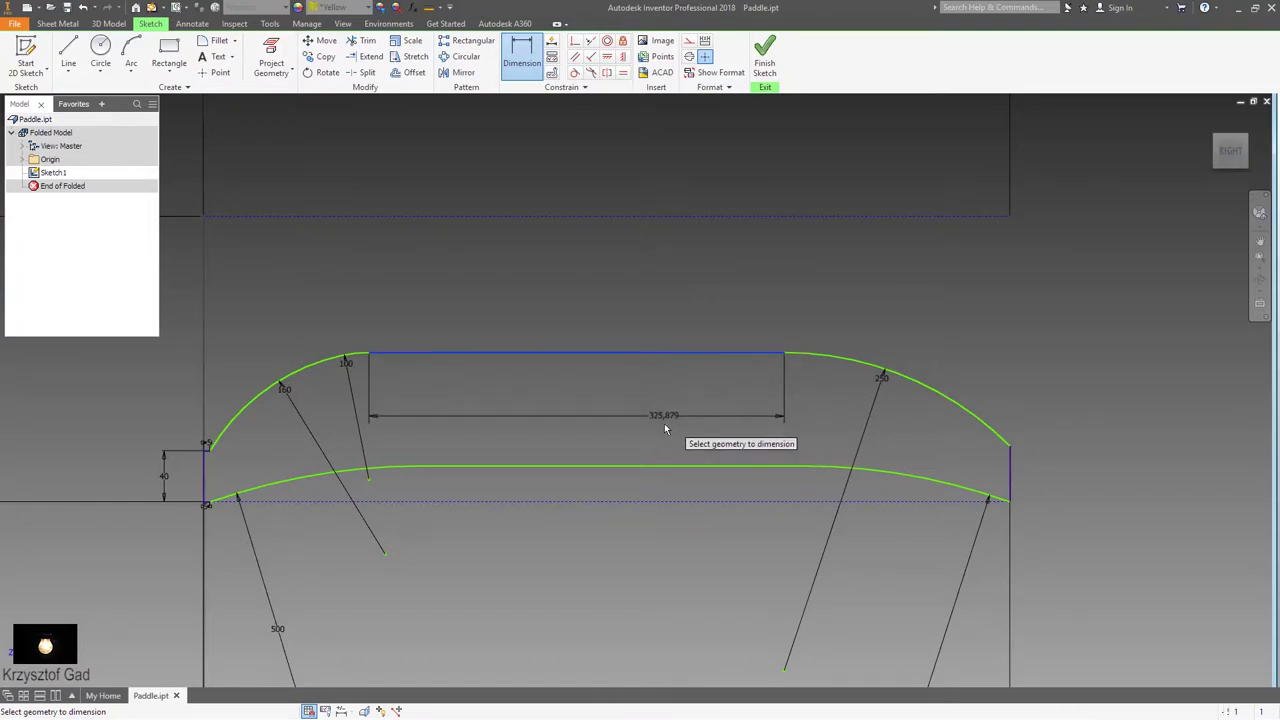
pyautogui.click(665, 466)
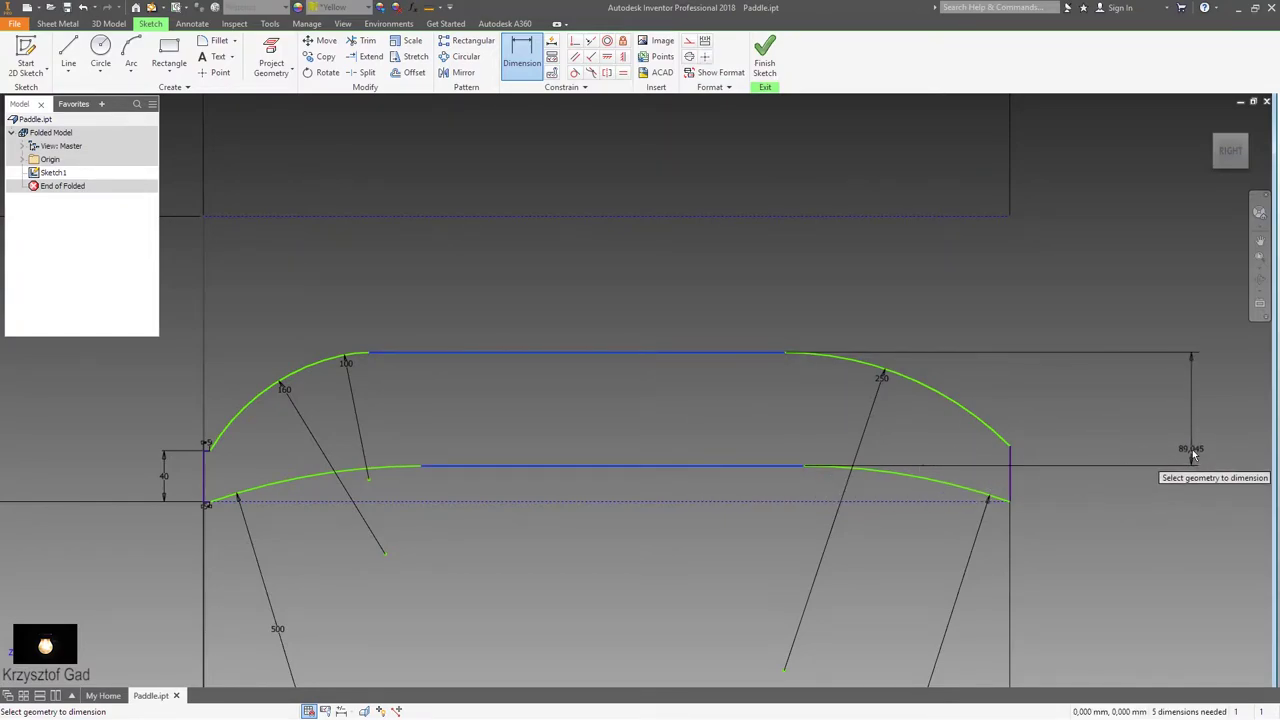
pyautogui.click(1190, 437)
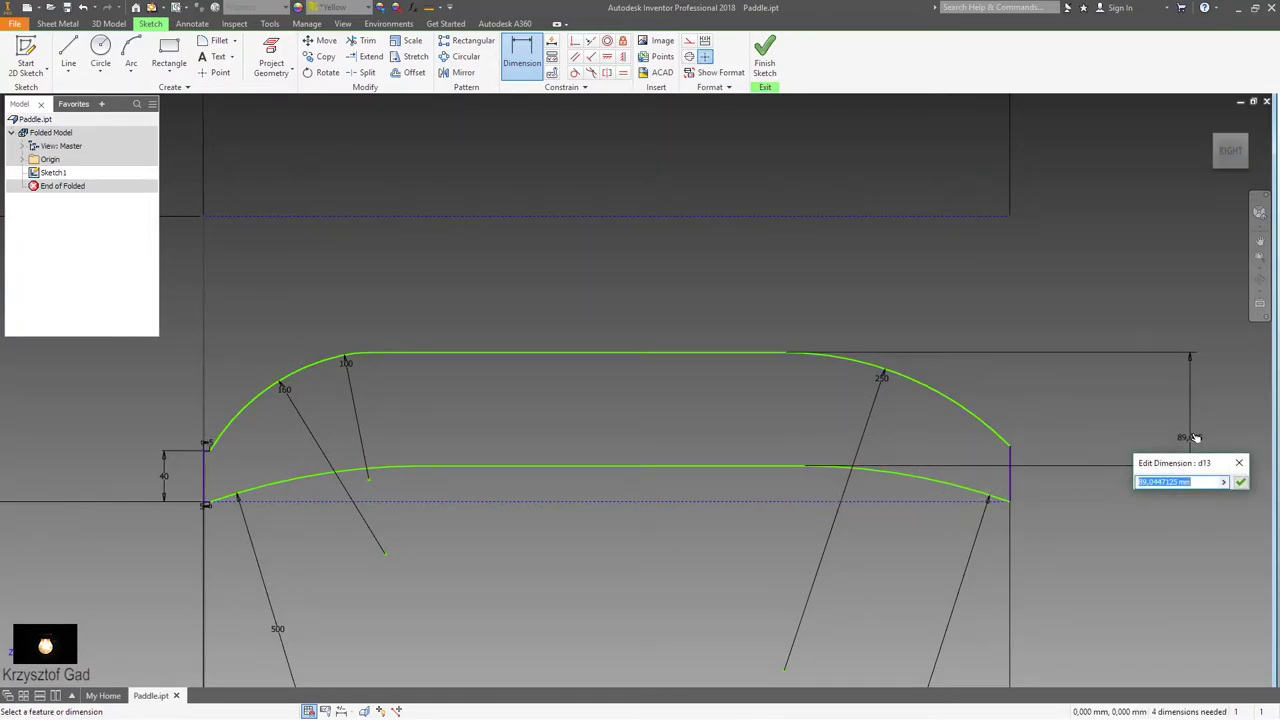
pyautogui.press('Return')
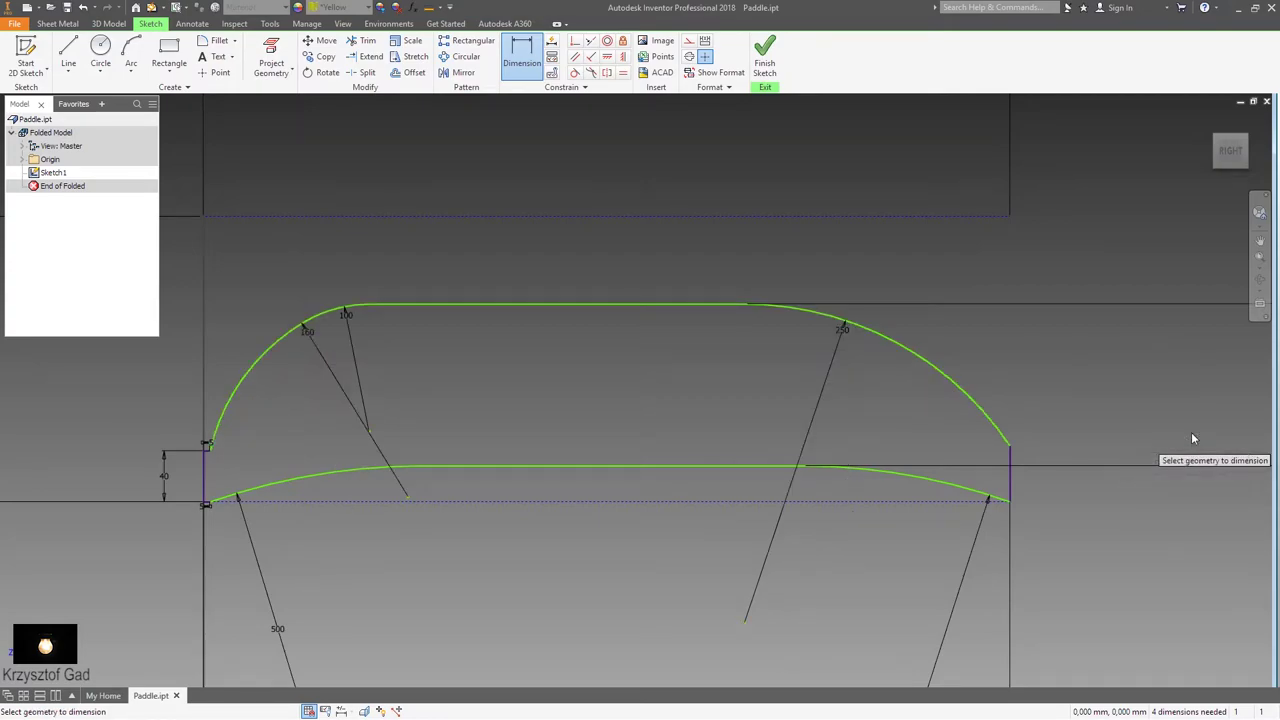
pyautogui.click(623, 304)
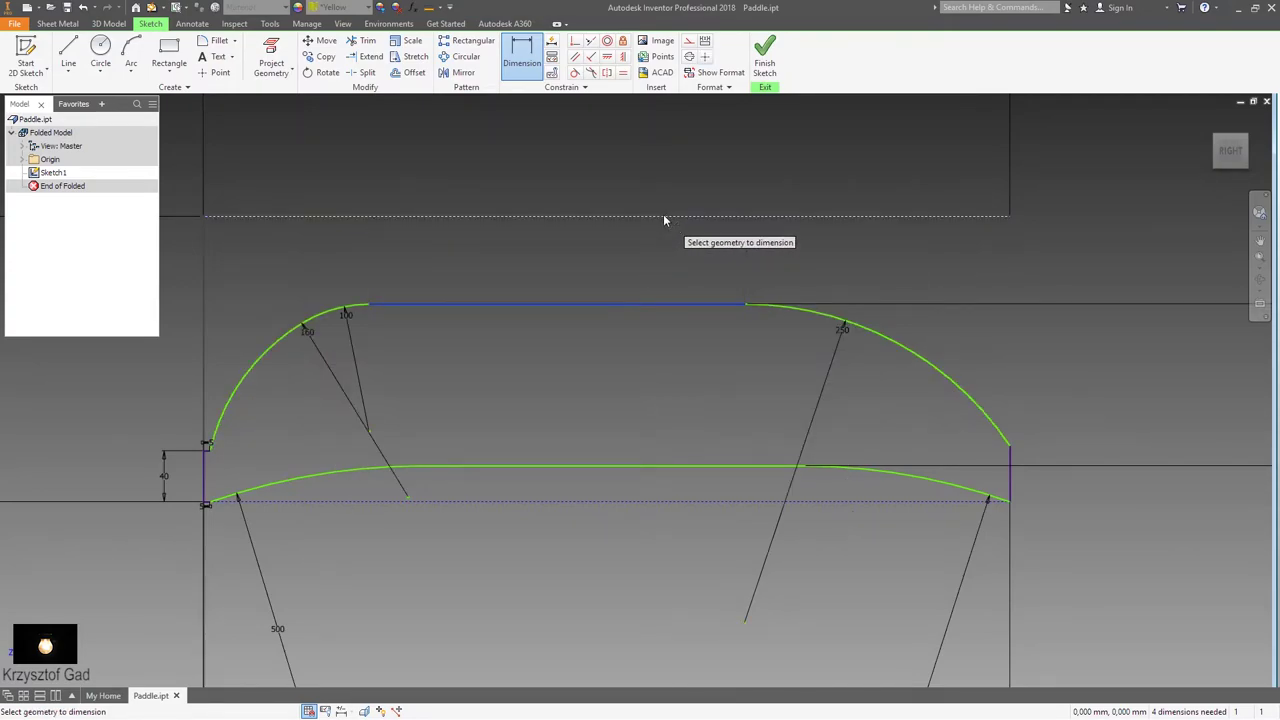
pyautogui.click(663, 215)
pyautogui.moveTo(1113, 273); pyautogui.dragTo(991, 284, button='middle')
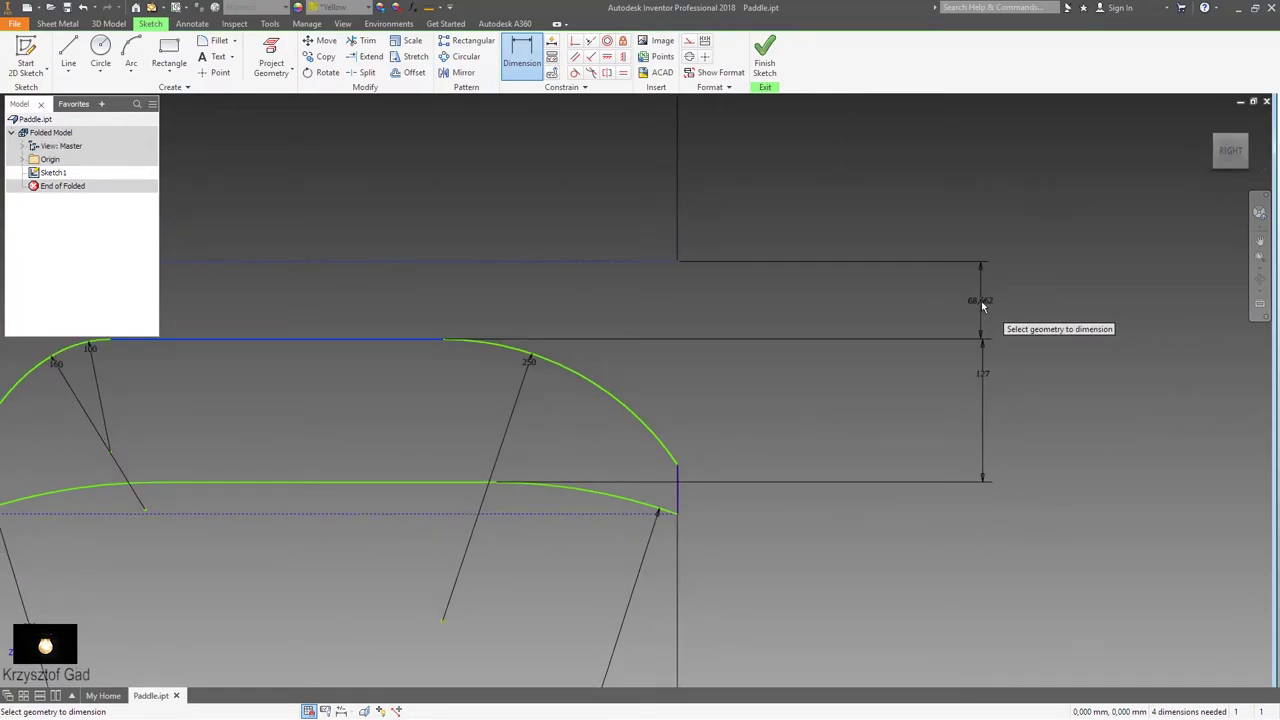
pyautogui.click(981, 301)
pyautogui.write('0')
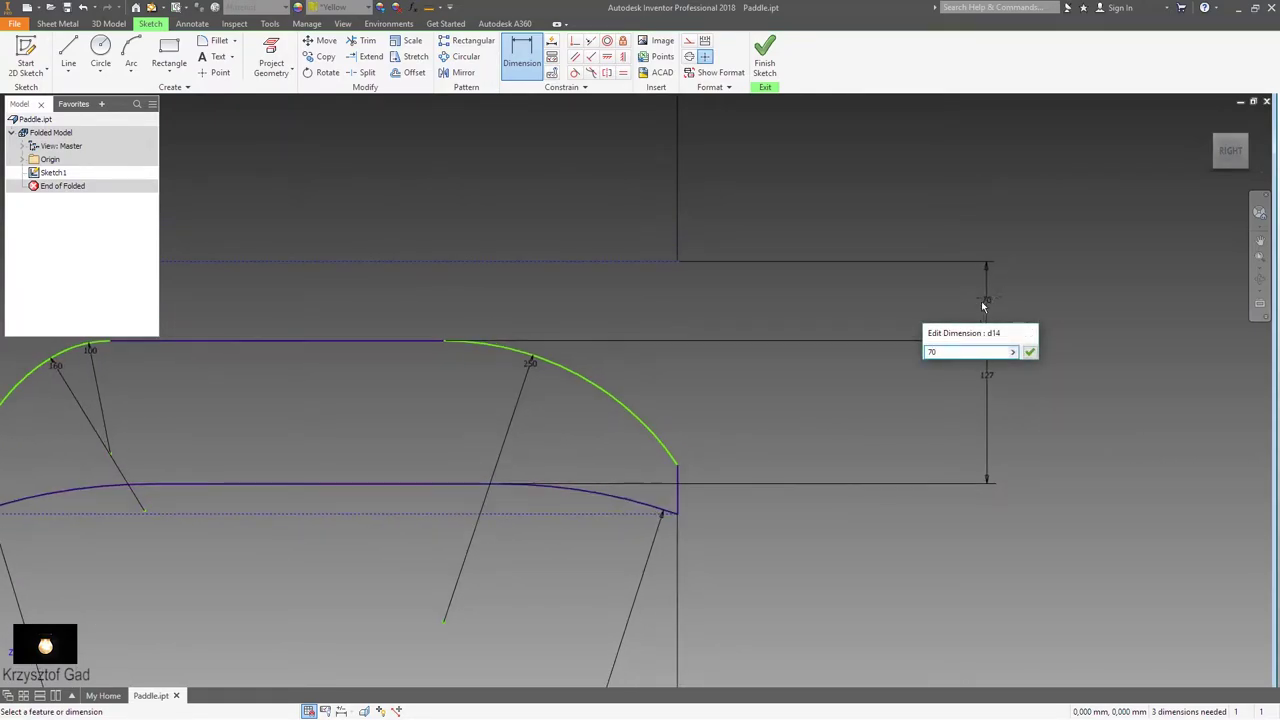
pyautogui.press('Return')
# Step: Add horizontal dimensions of 150 from the right edge and 490 to the left arc
pyautogui.scroll(-2, 982, 301)
pyautogui.scroll(2, 950, 338)
pyautogui.scroll(1, 629, 341)
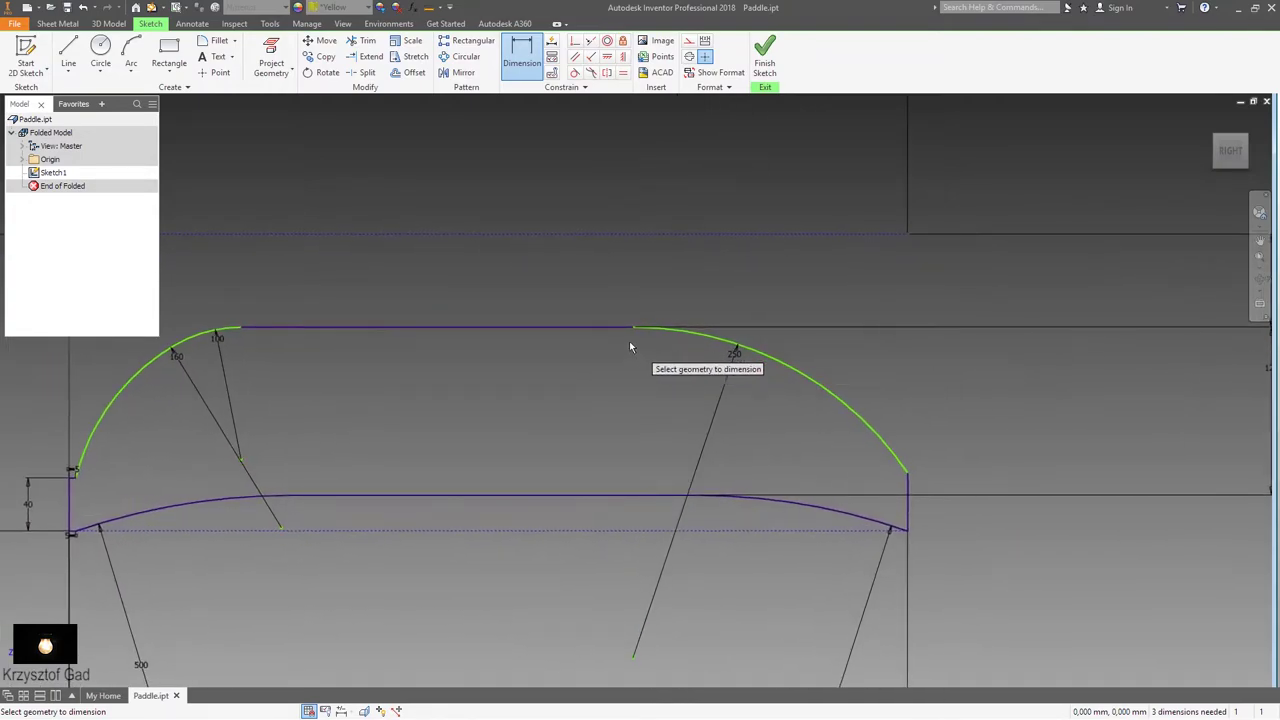
pyautogui.click(910, 489)
pyautogui.scroll(-2, 880, 300)
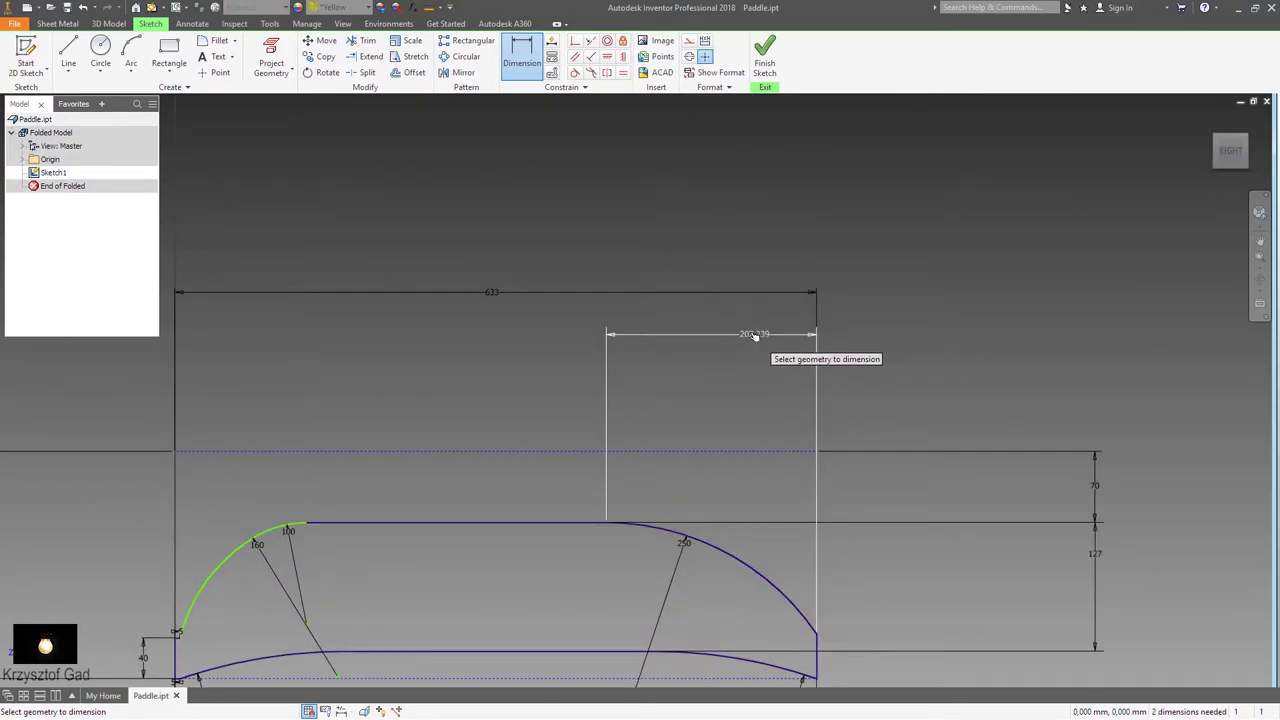
pyautogui.click(753, 334)
pyautogui.write('150')
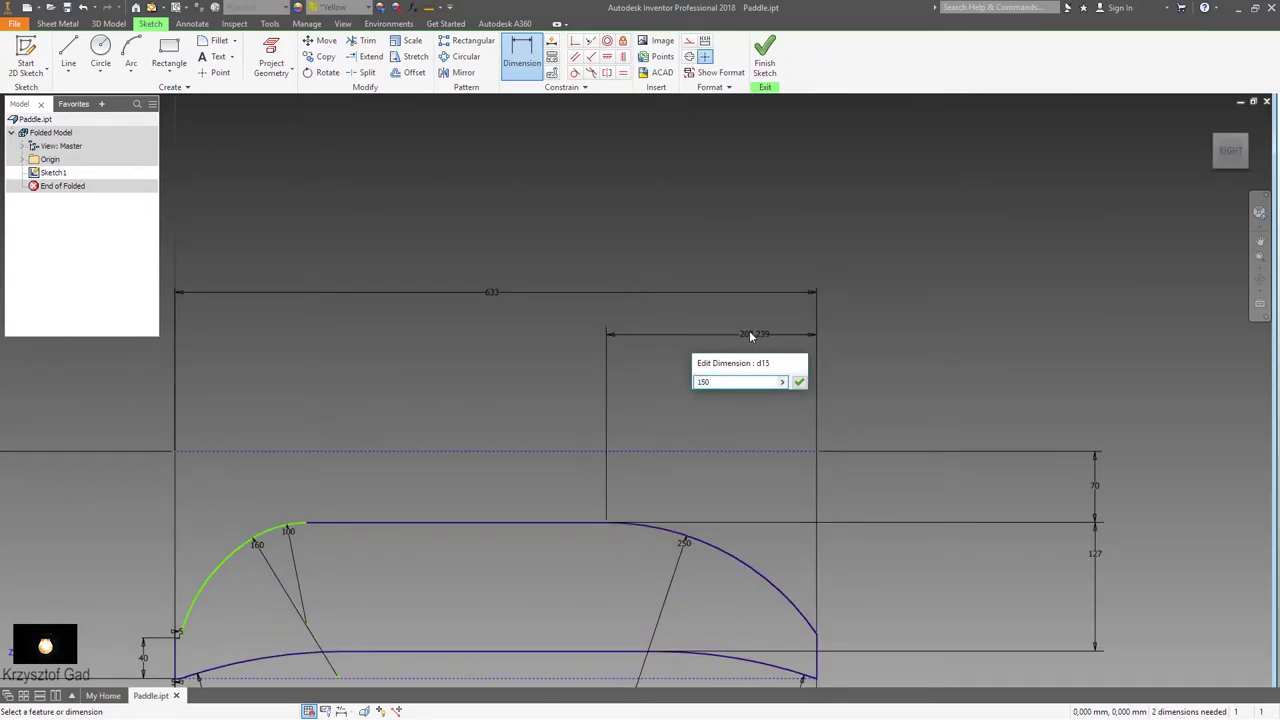
pyautogui.press('Return')
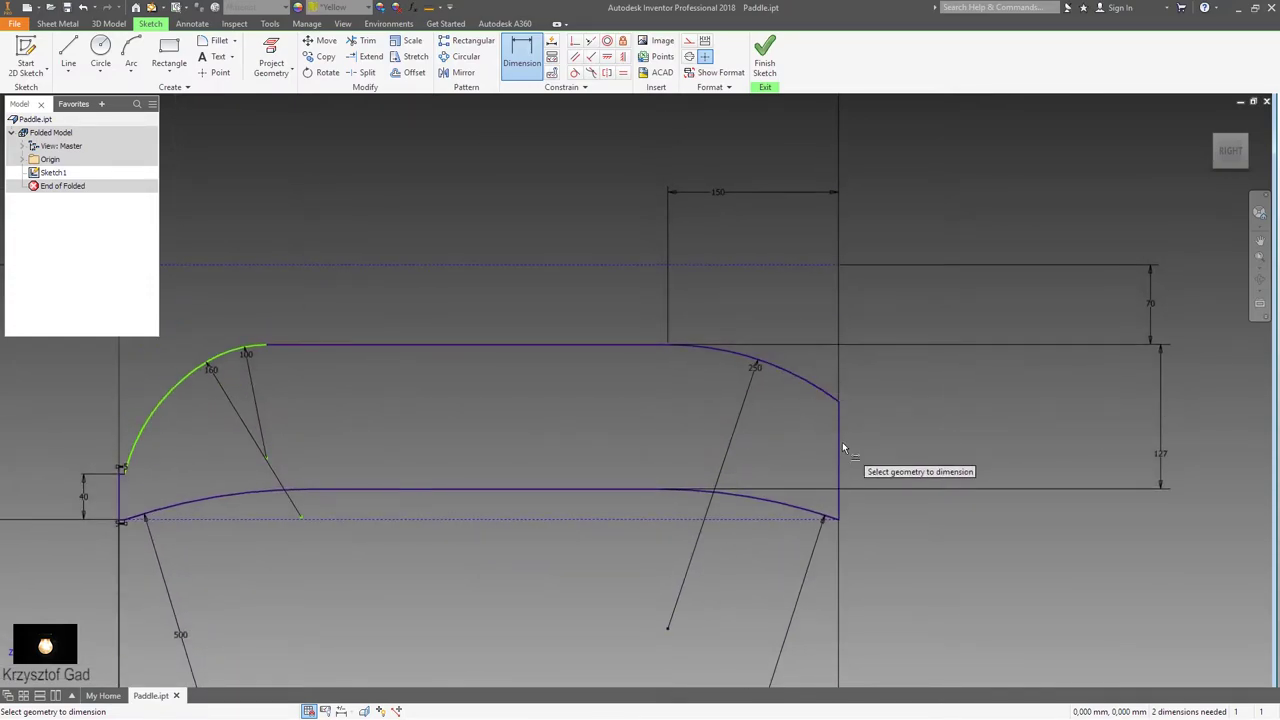
pyautogui.moveTo(320, 364); pyautogui.dragTo(520, 415, button='middle')
pyautogui.click(533, 394)
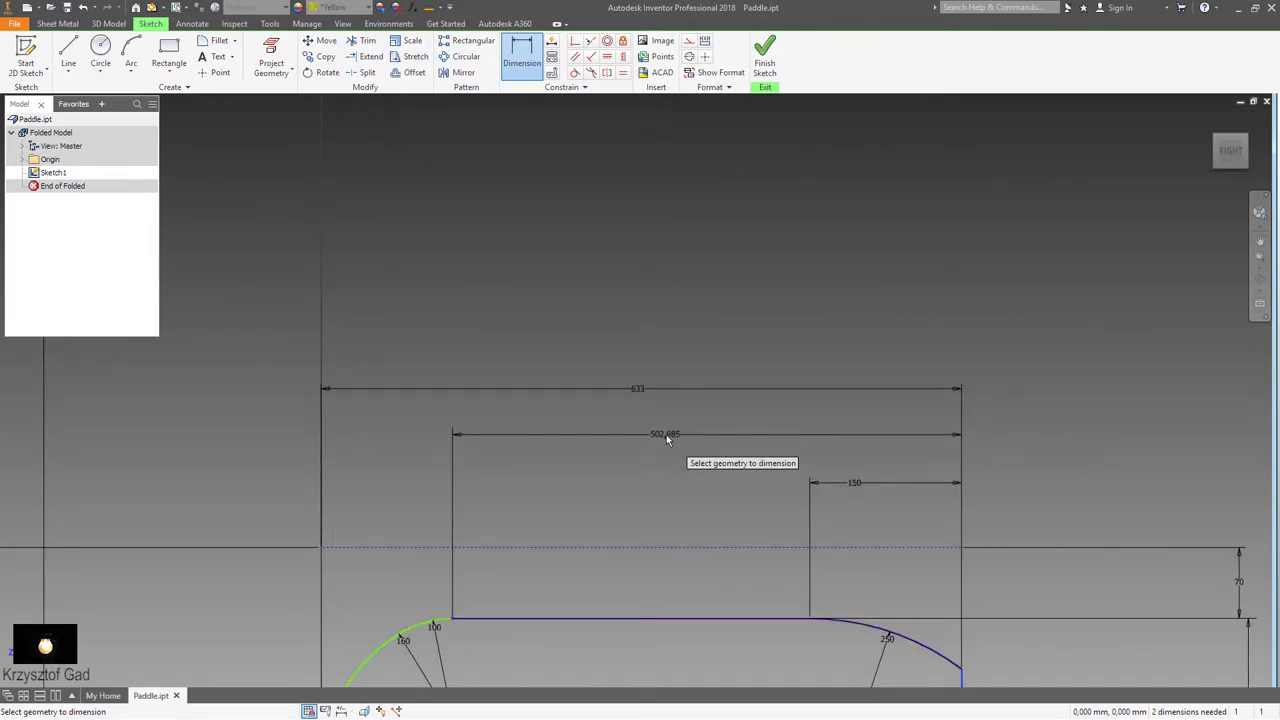
pyautogui.click(666, 434)
pyautogui.write('49')
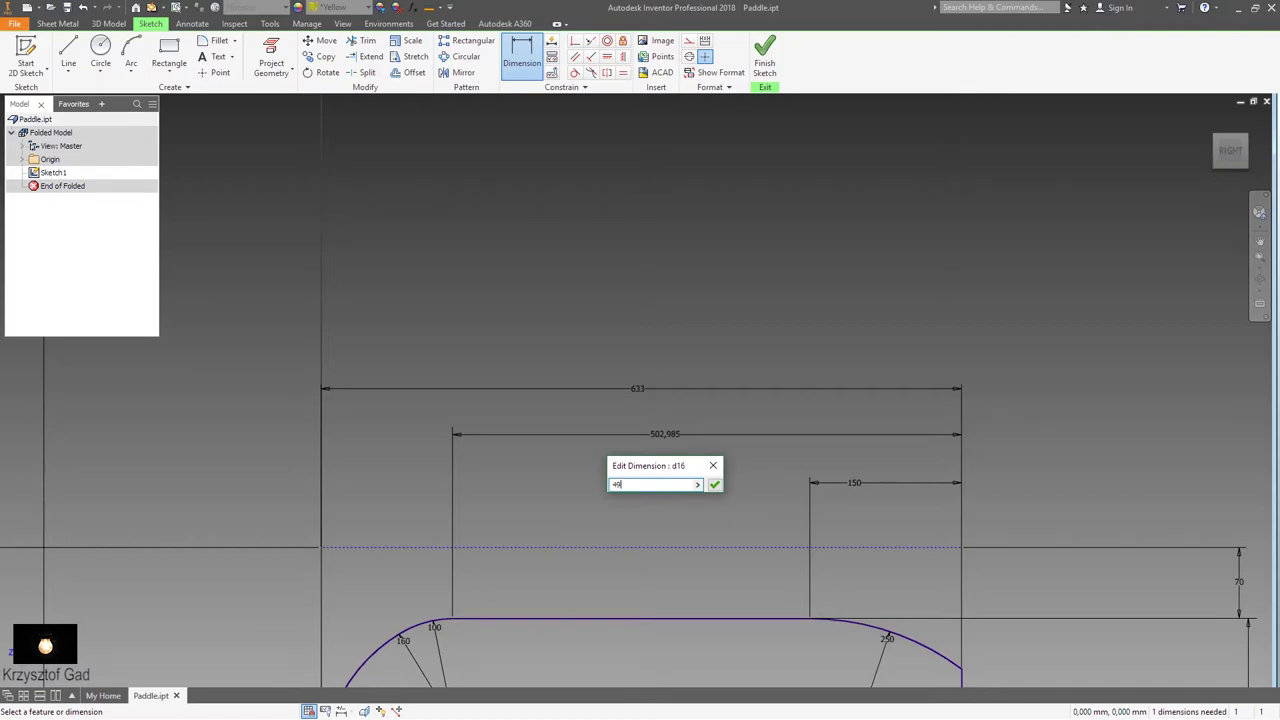
pyautogui.write('0')
pyautogui.press('Return')
pyautogui.scroll(-3, 666, 434)
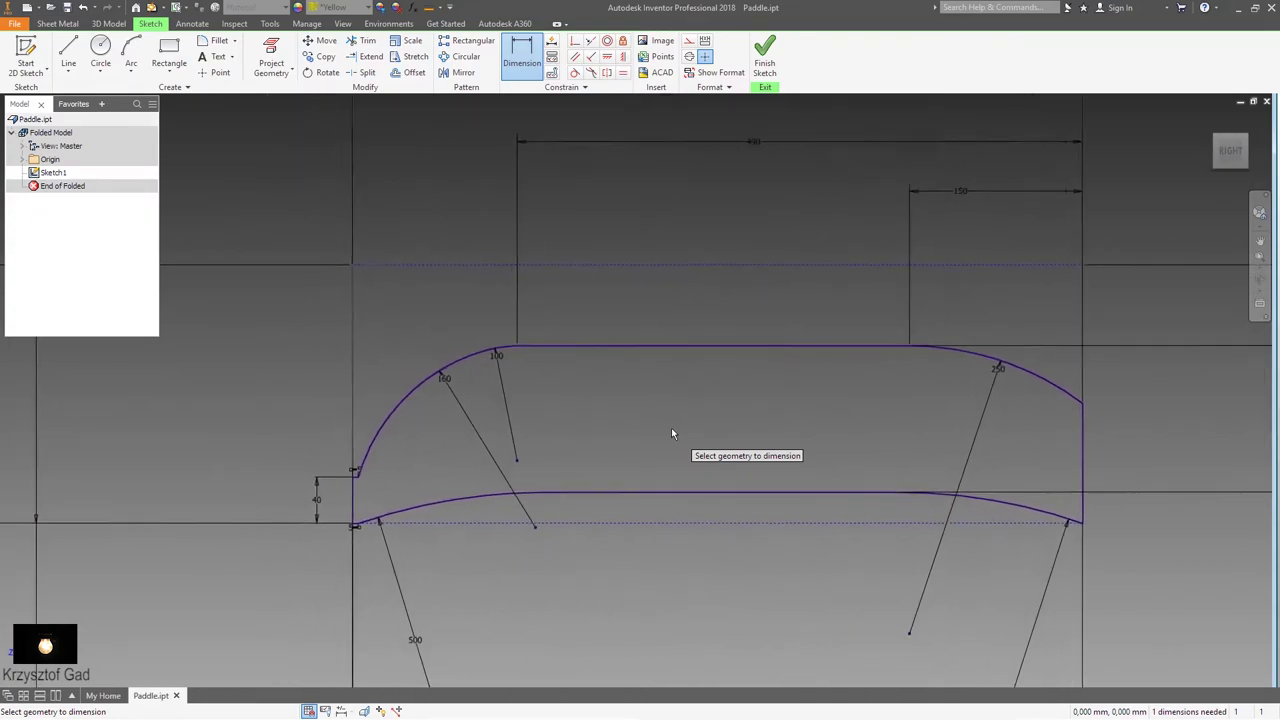
pyautogui.press('Escape')
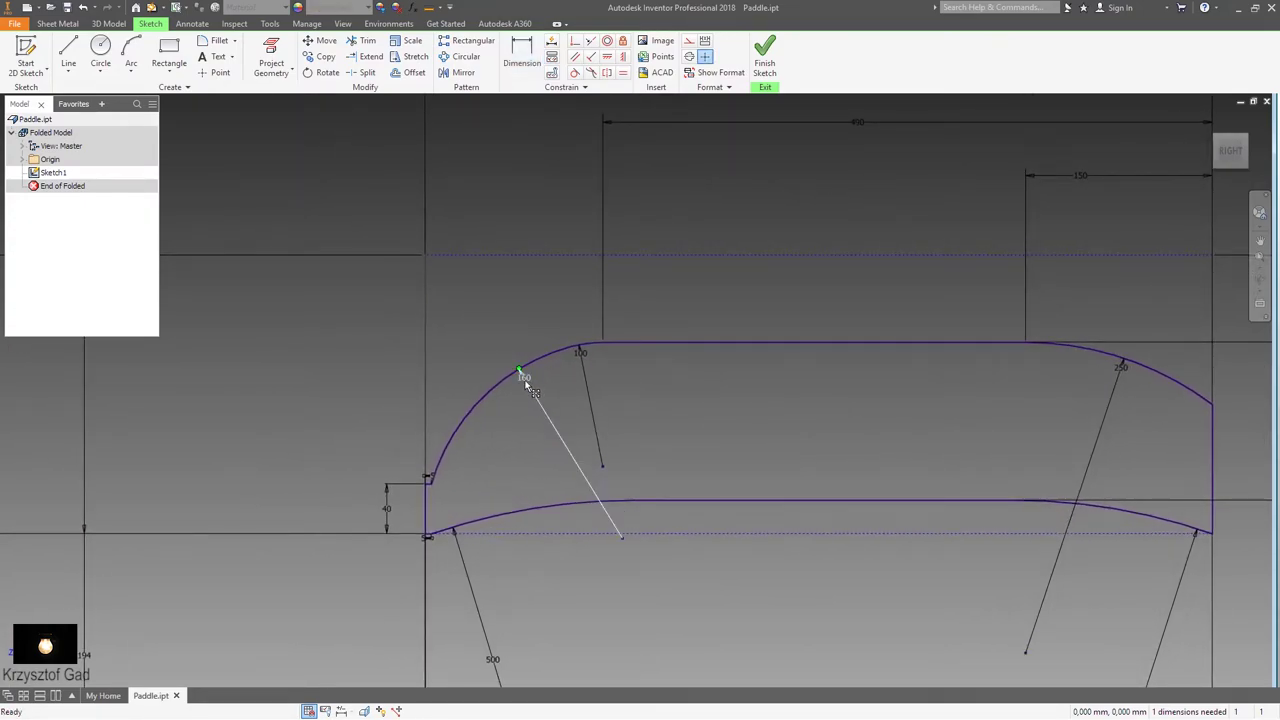
# Step: Reposition the 160 radius label and offset the paddle outline 20 mm inward
pyautogui.click(530, 388)
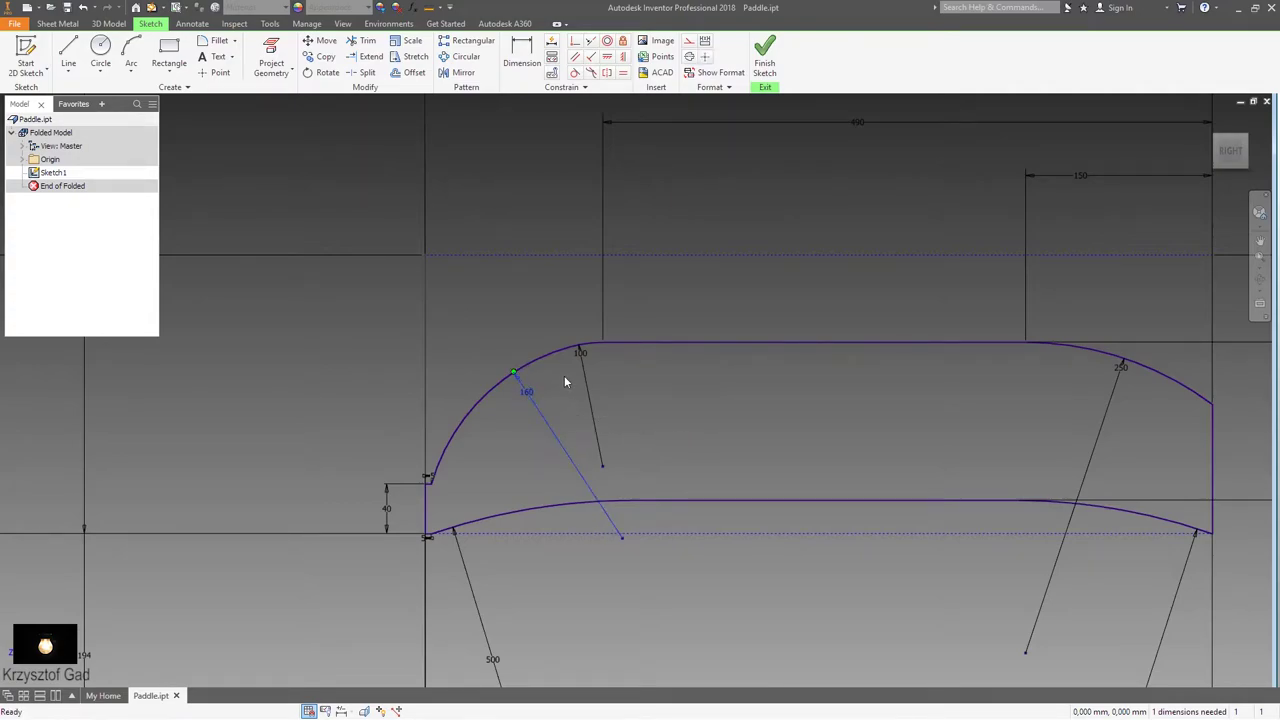
pyautogui.moveTo(585, 358); pyautogui.dragTo(585, 380)
pyautogui.press('F5')
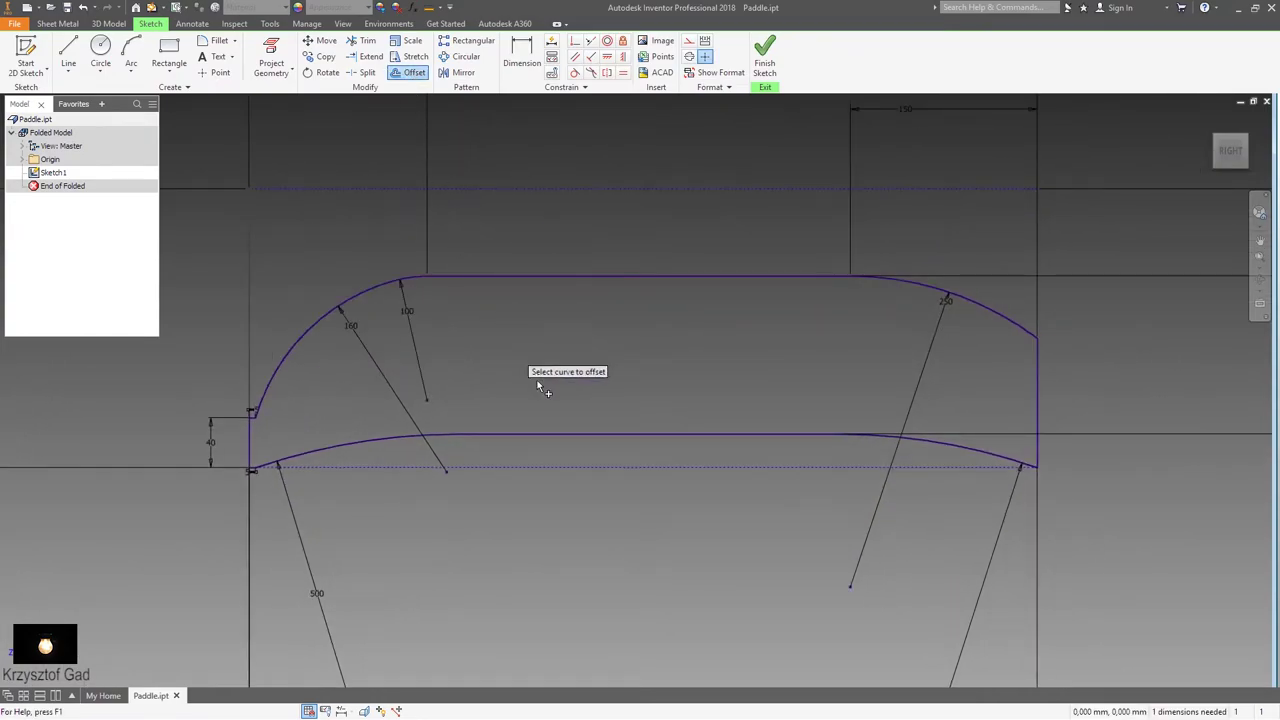
pyautogui.click(550, 432)
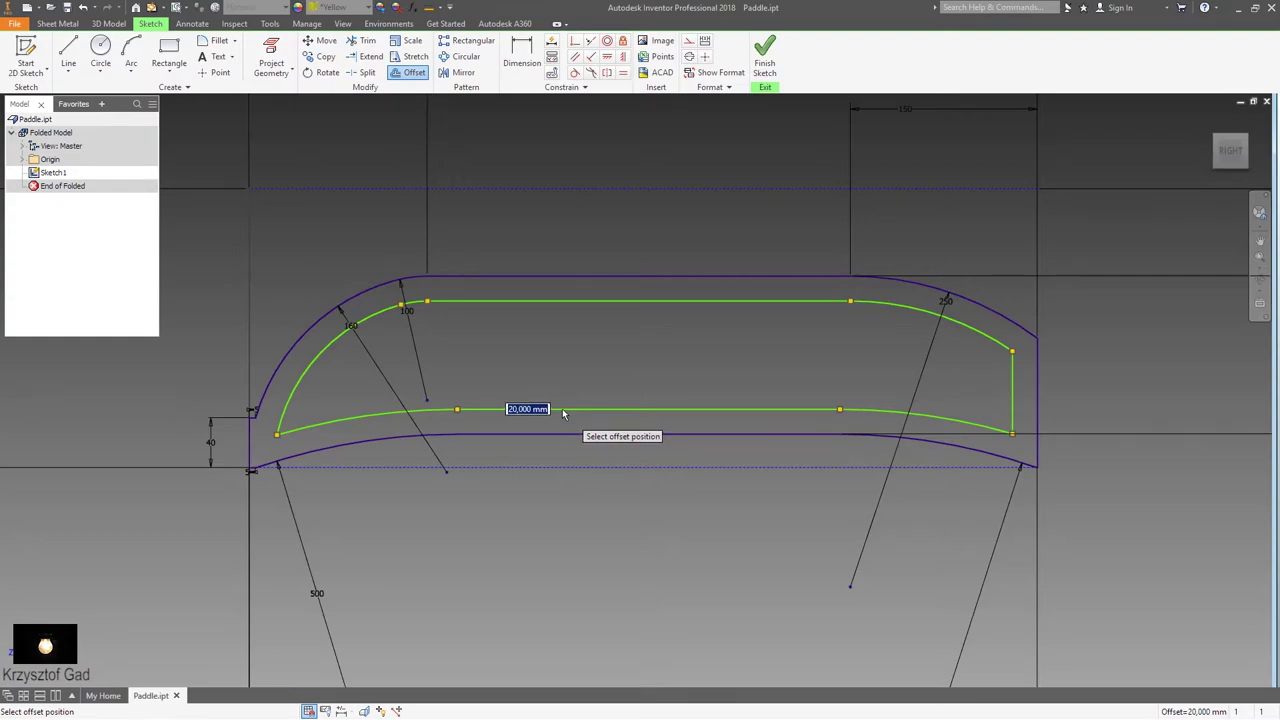
pyautogui.write('20')
pyautogui.press('Return')
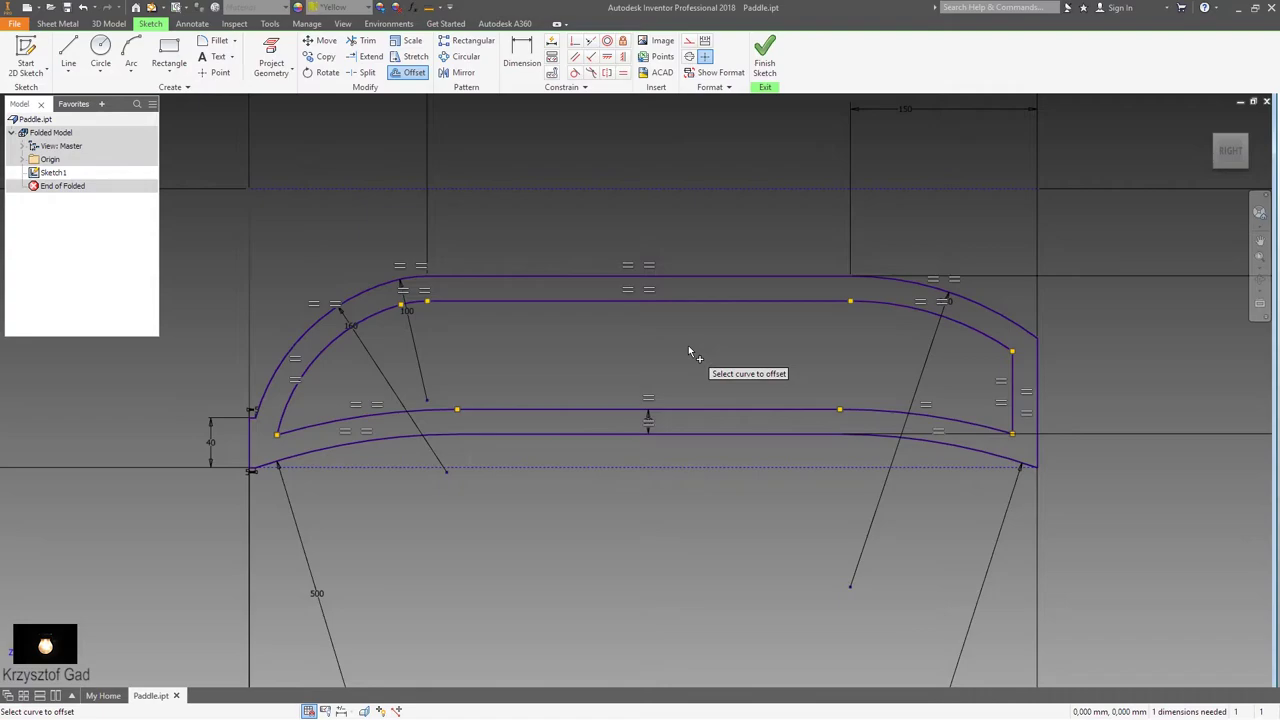
pyautogui.press('Escape')
pyautogui.scroll(2, 399, 388)
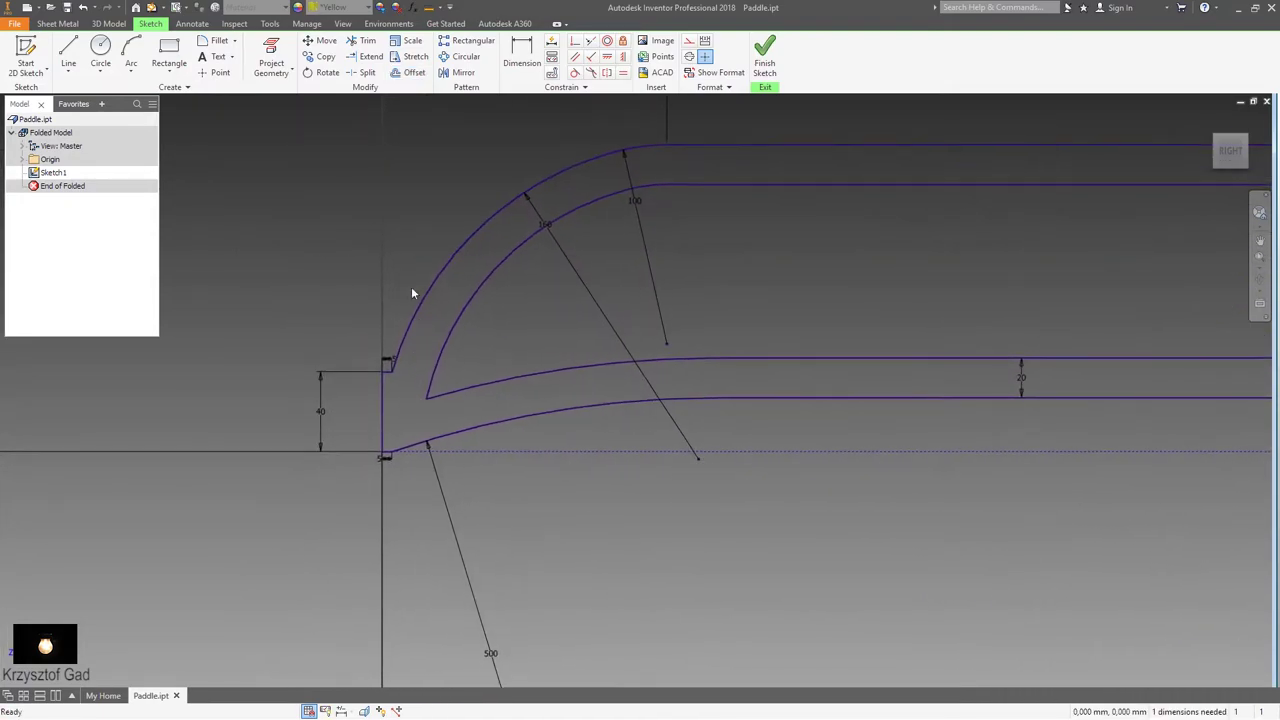
# Step: Draw a short vertical line near the frame's left end
pyautogui.click(75, 40)
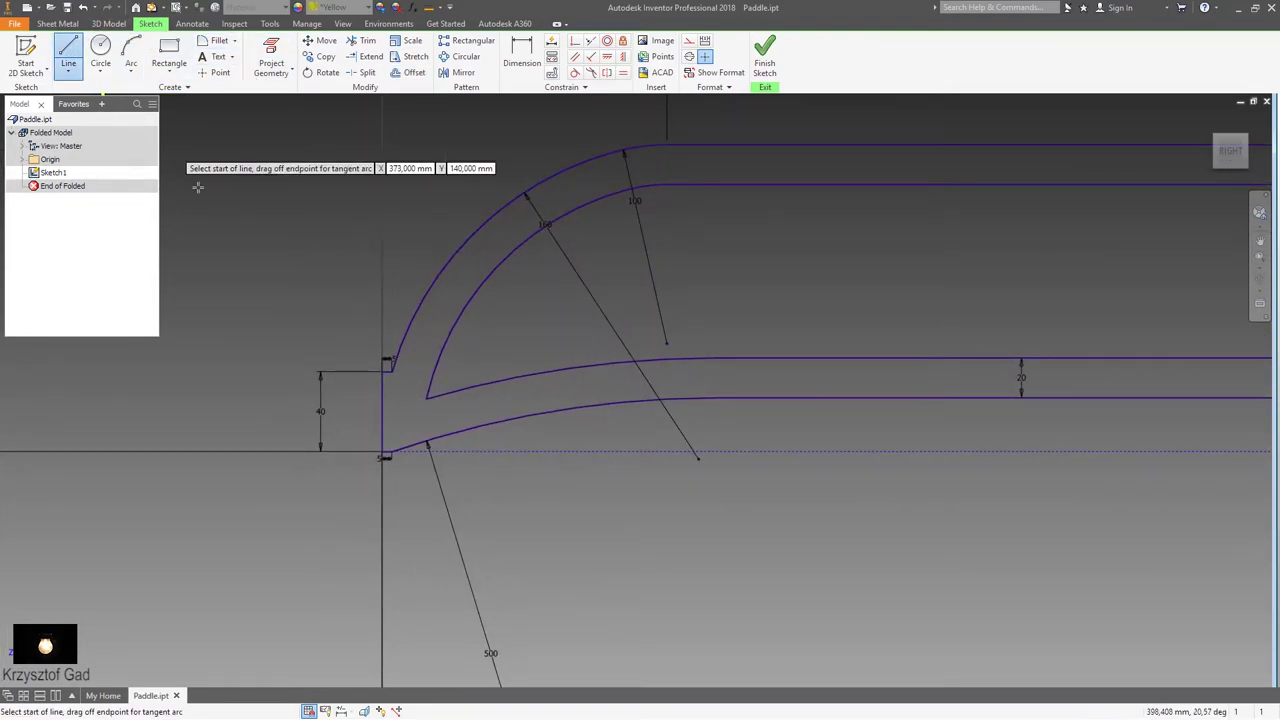
pyautogui.scroll(1, 463, 329)
pyautogui.click(416, 271)
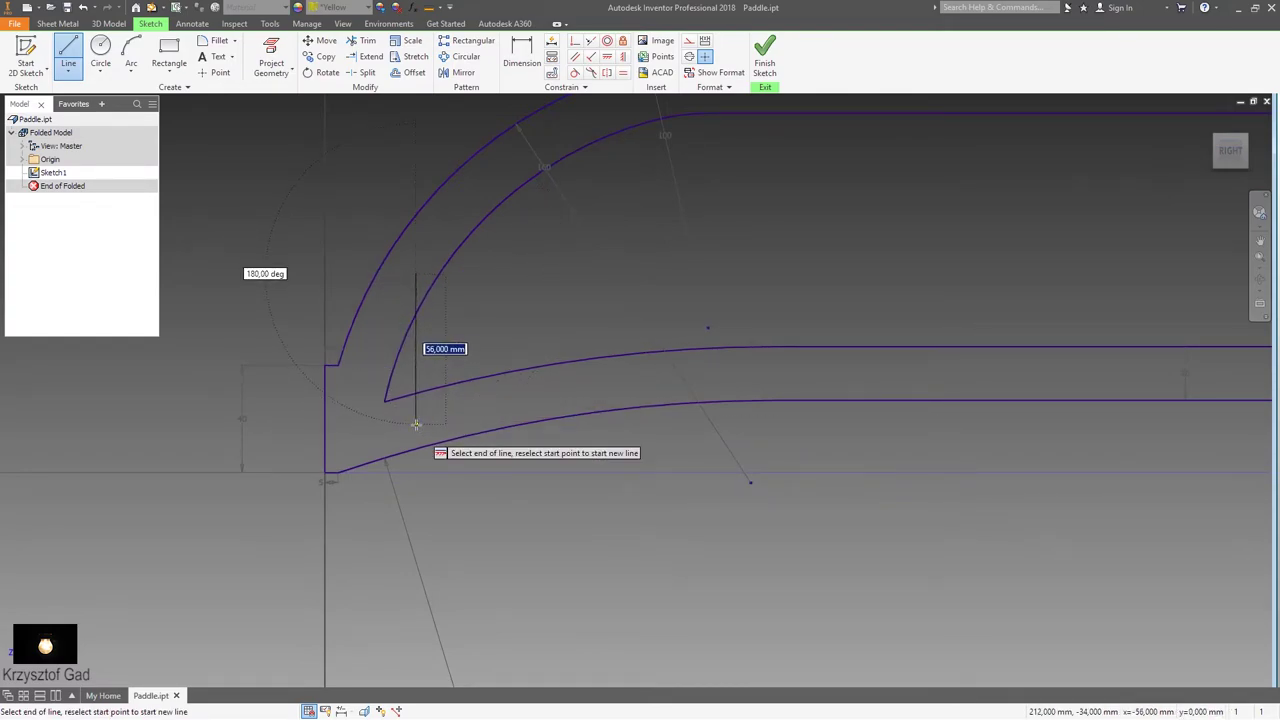
pyautogui.click(416, 423)
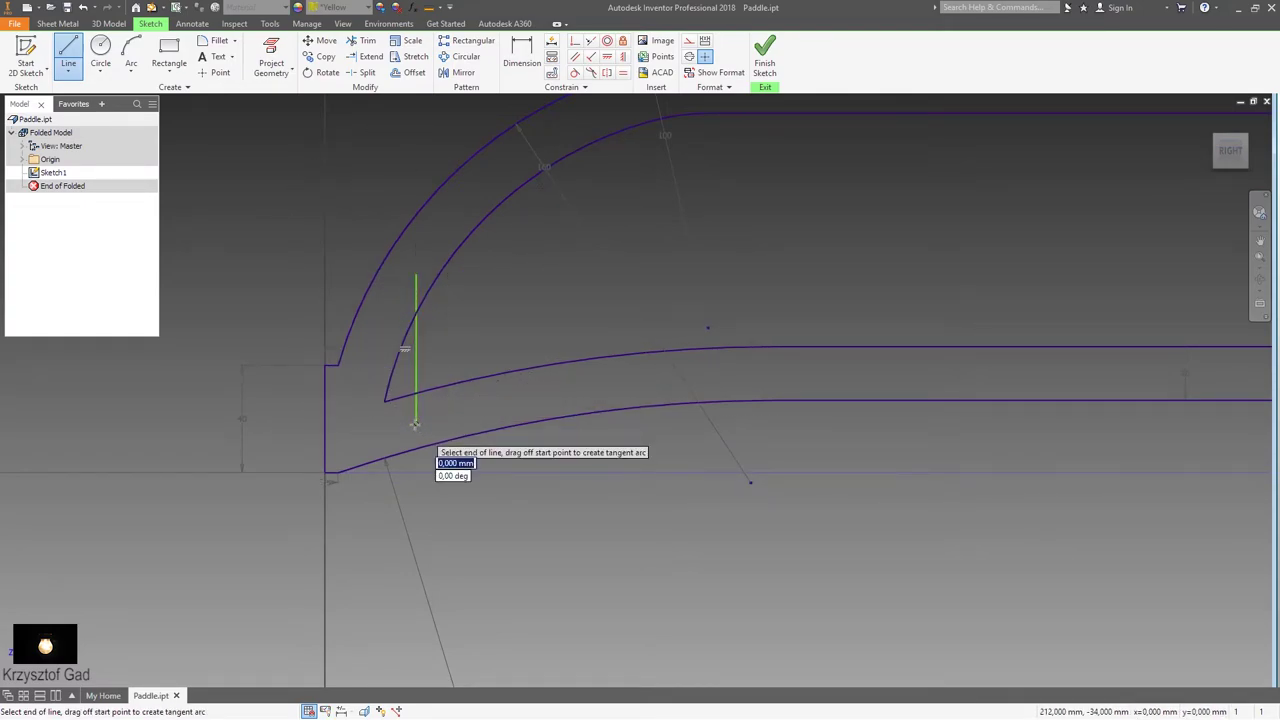
pyautogui.rightClick(552, 400)
pyautogui.click(608, 400)
pyautogui.scroll(4, 594, 400)
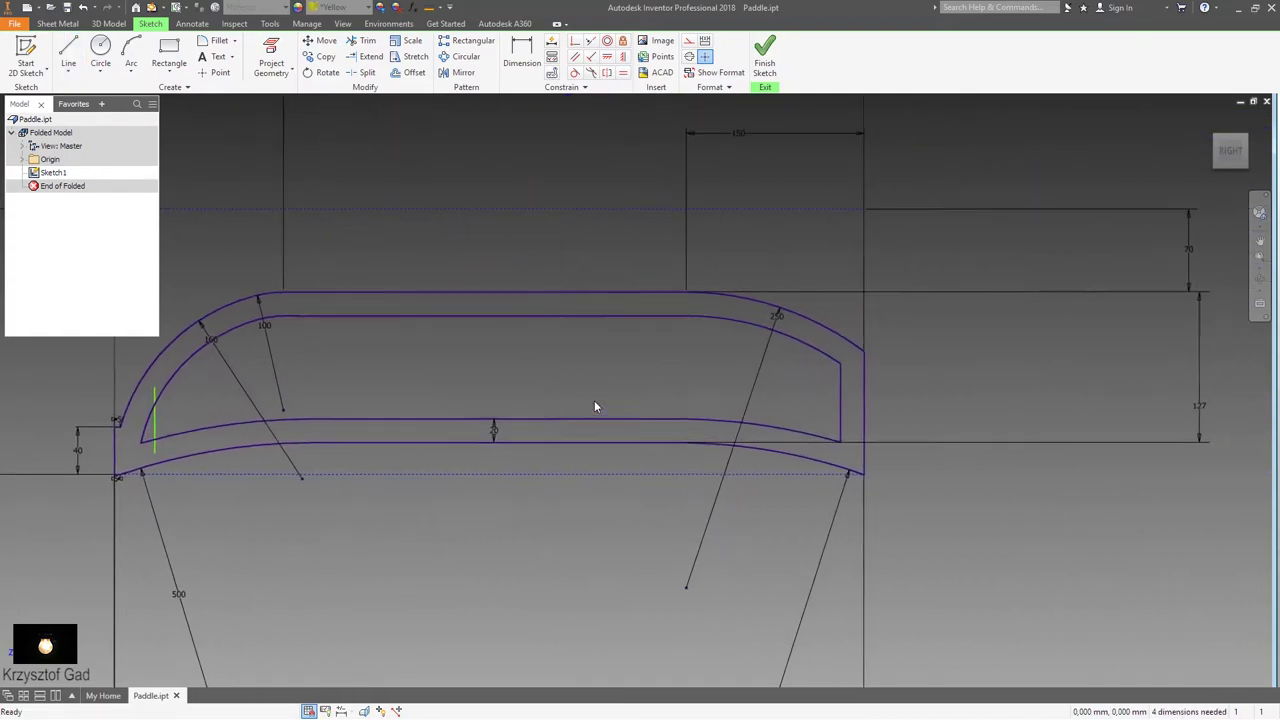
pyautogui.scroll(-1, 594, 405)
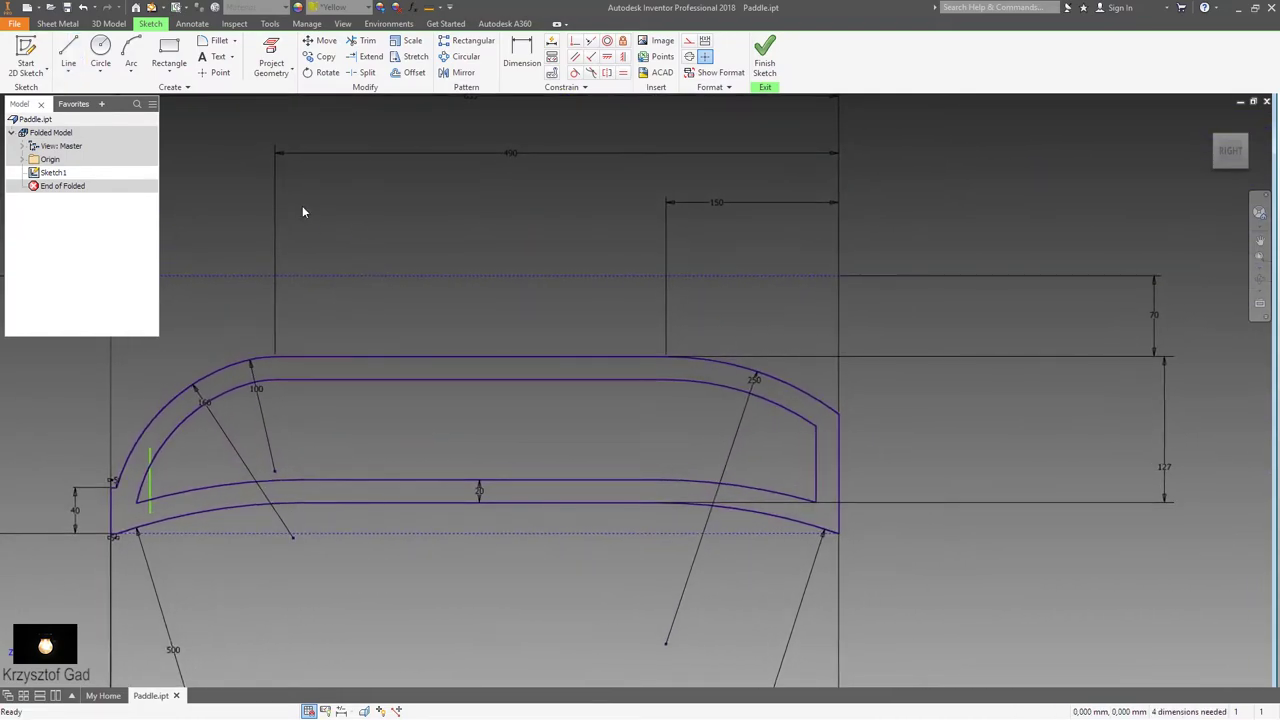
# Step: Draw two tall narrow two-point rectangles crossing the frame
pyautogui.click(169, 52)
pyautogui.scroll(-2, 634, 323)
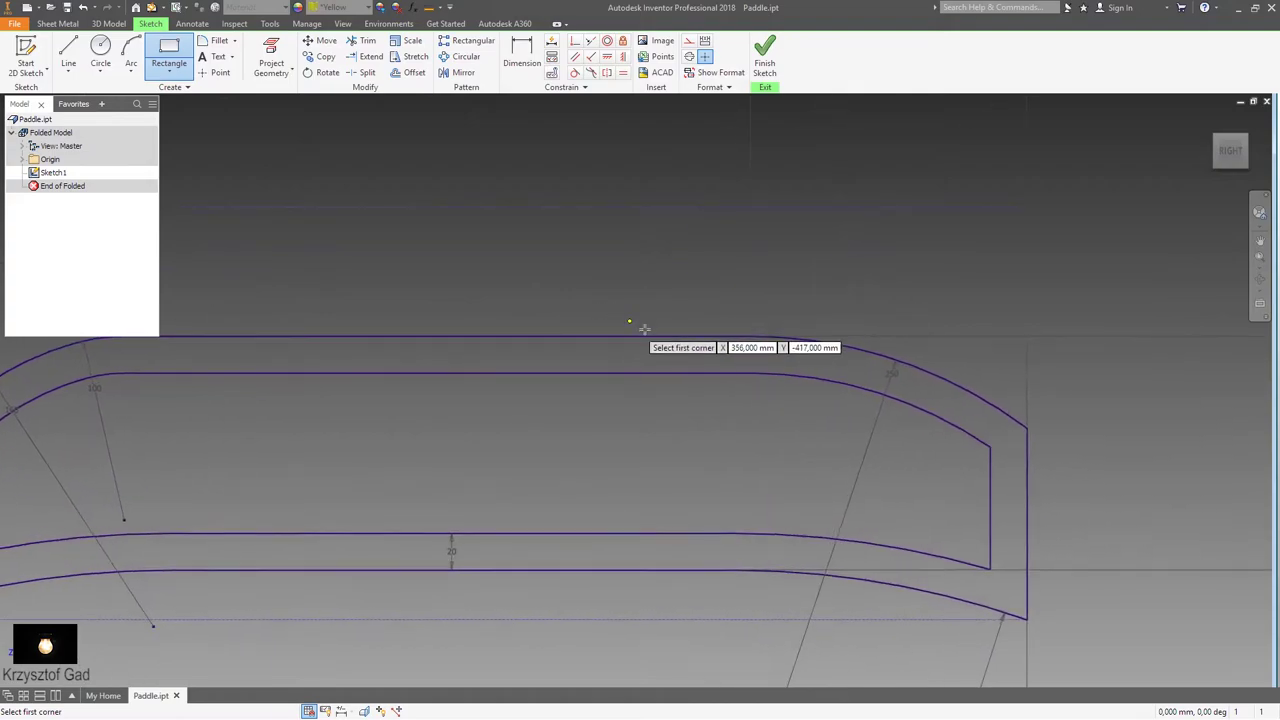
pyautogui.click(672, 208)
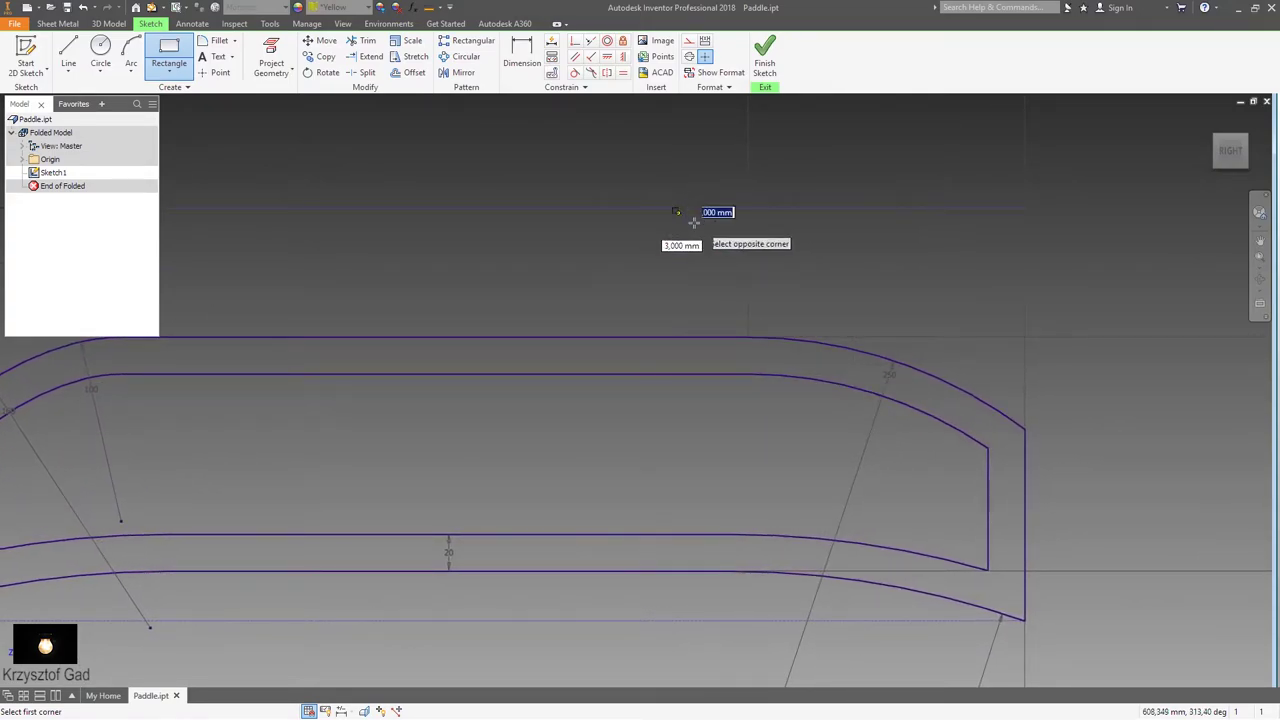
pyautogui.click(713, 535)
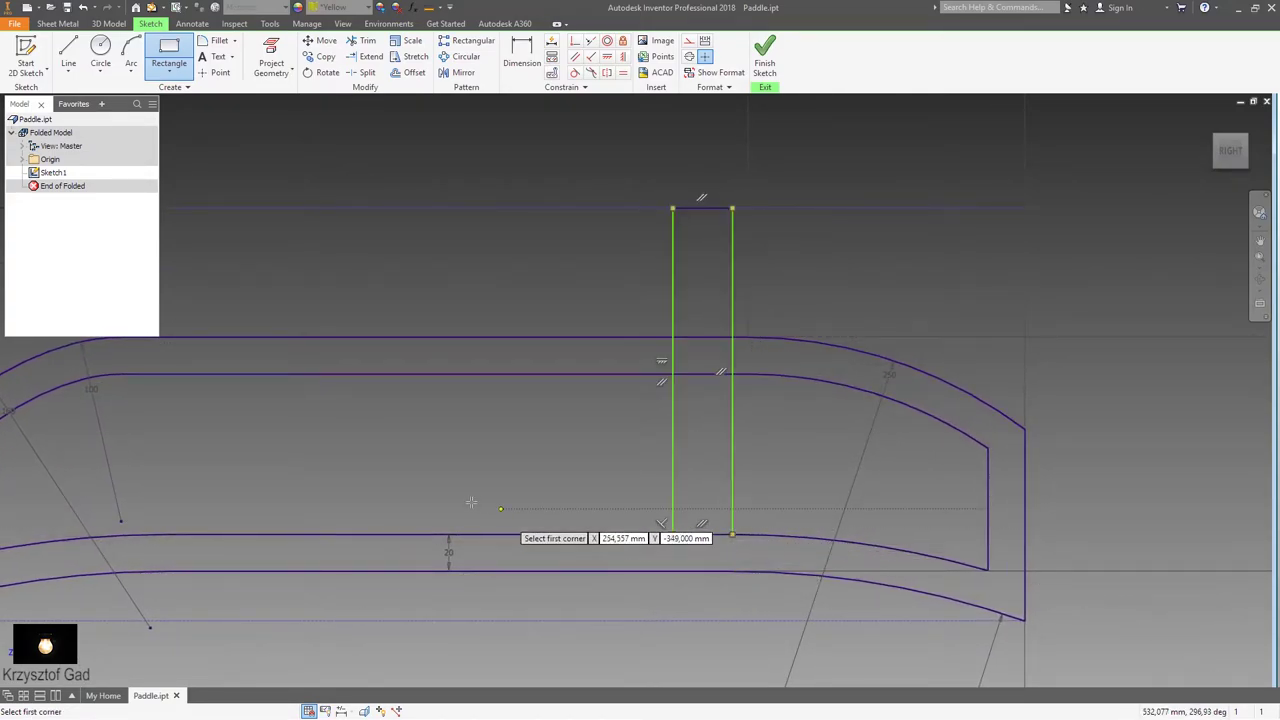
pyautogui.click(478, 213)
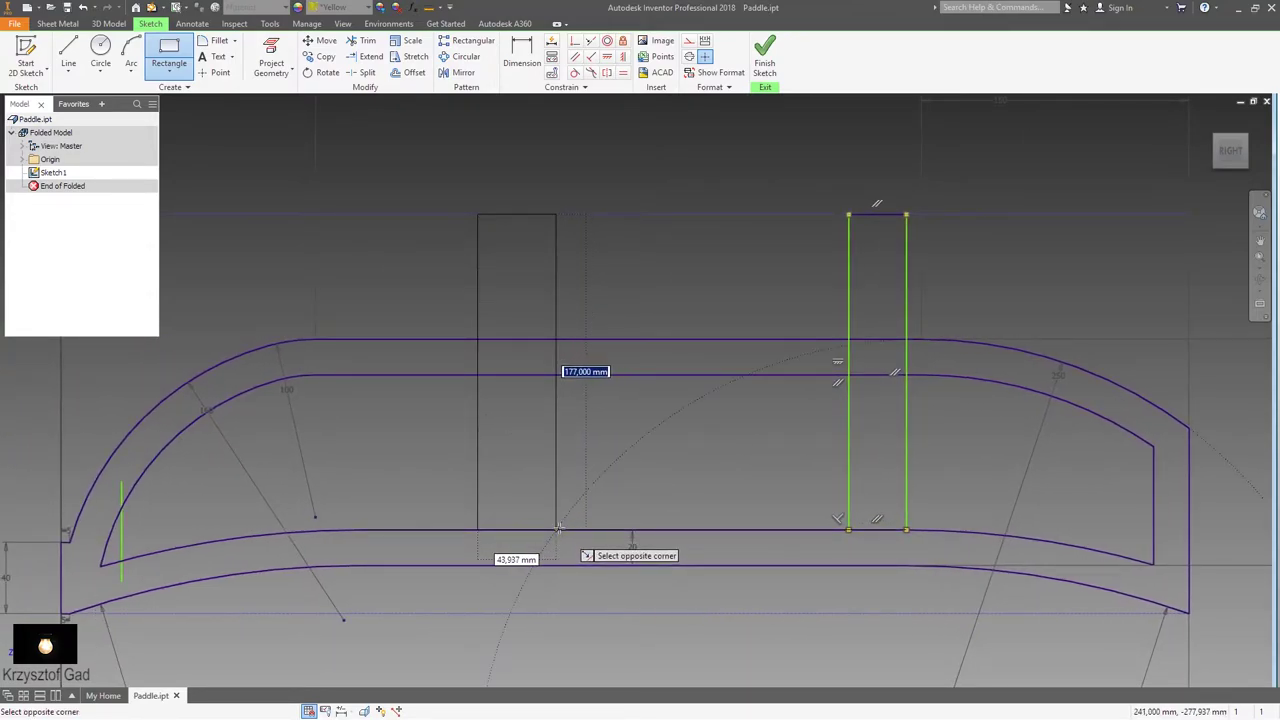
pyautogui.click(558, 527)
pyautogui.rightClick(664, 285)
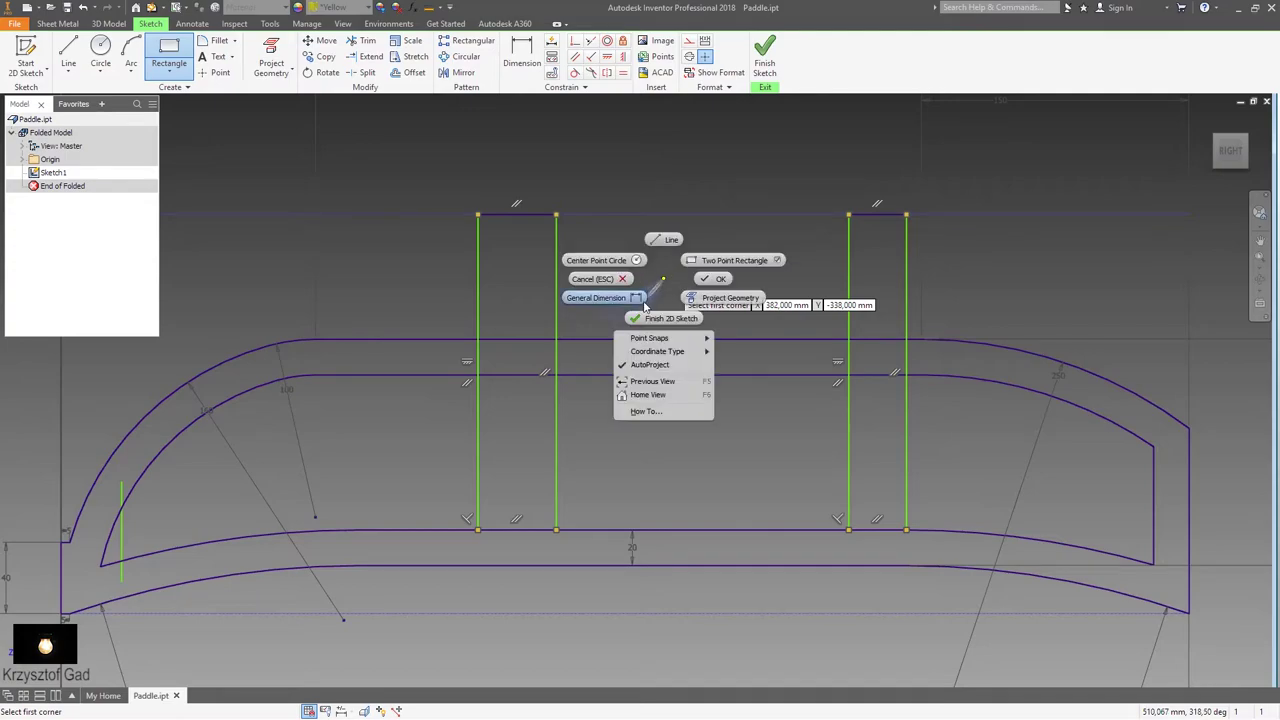
pyautogui.click(640, 298)
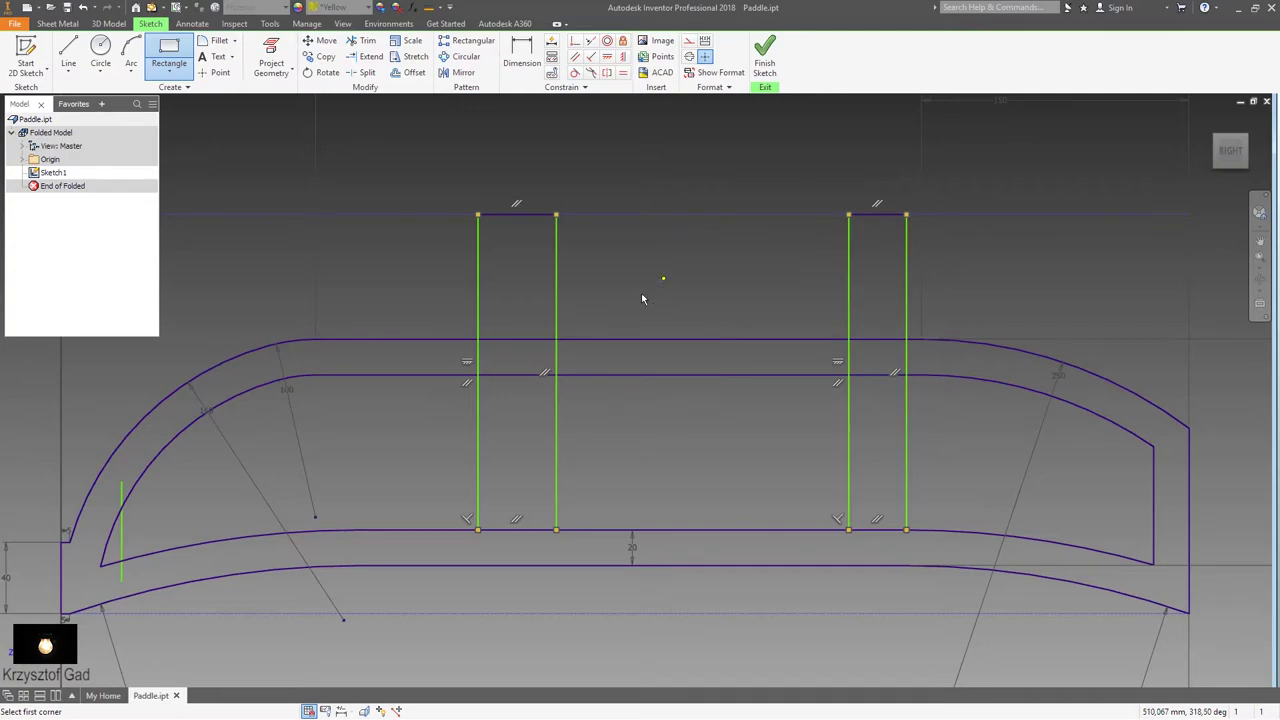
# Step: Dimension the left slot 20 wide and space the two slot lines 200 apart
pyautogui.click(556, 289)
pyautogui.click(478, 295)
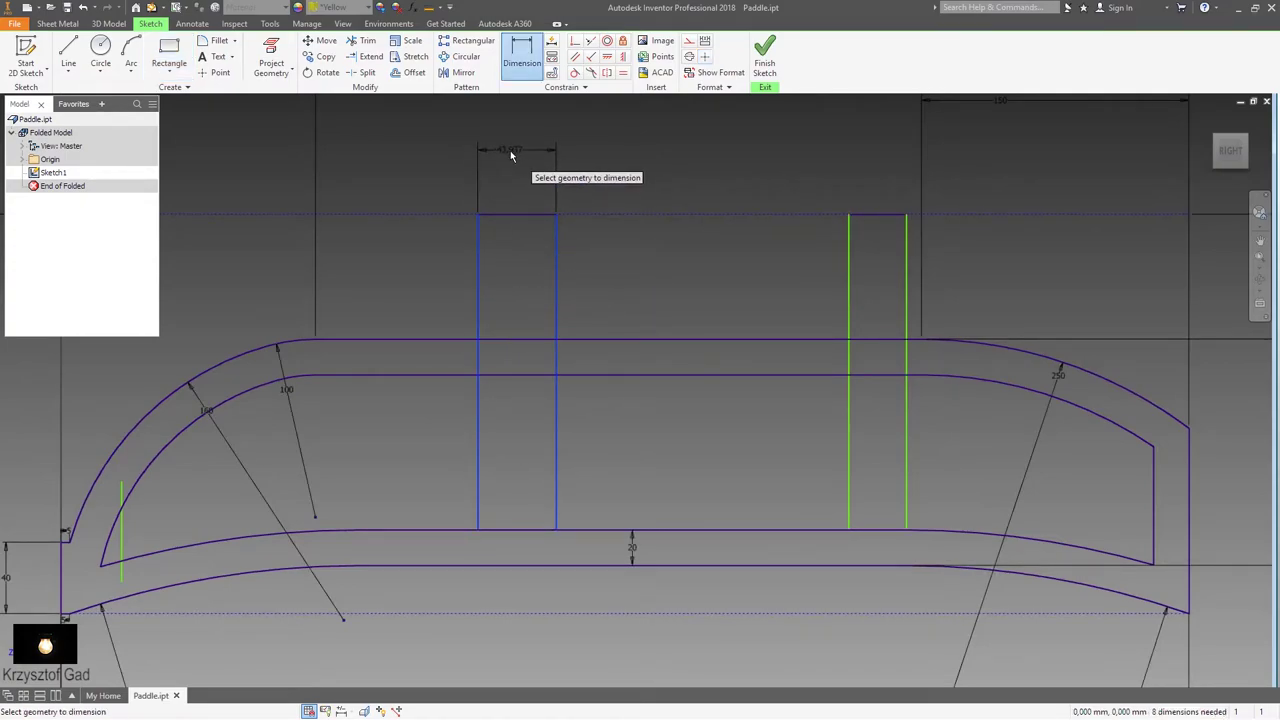
pyautogui.click(510, 150)
pyautogui.doubleClick(511, 152)
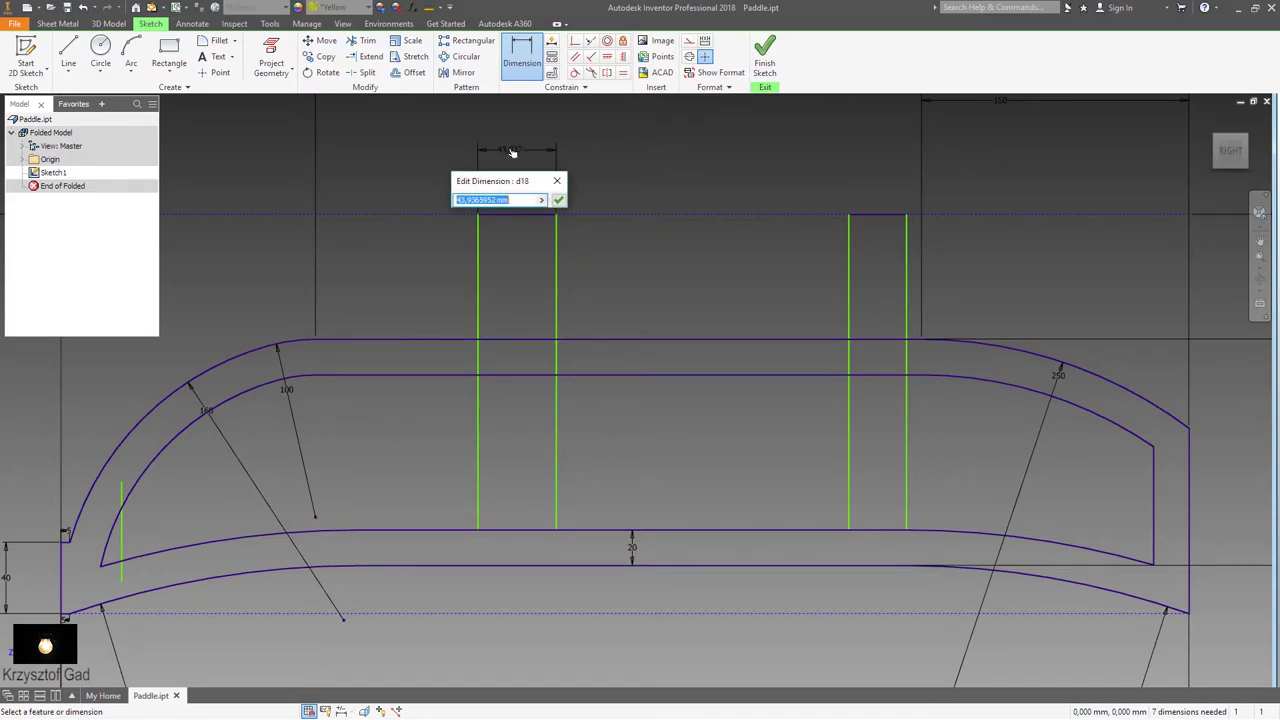
pyautogui.write('20')
pyautogui.press('Return')
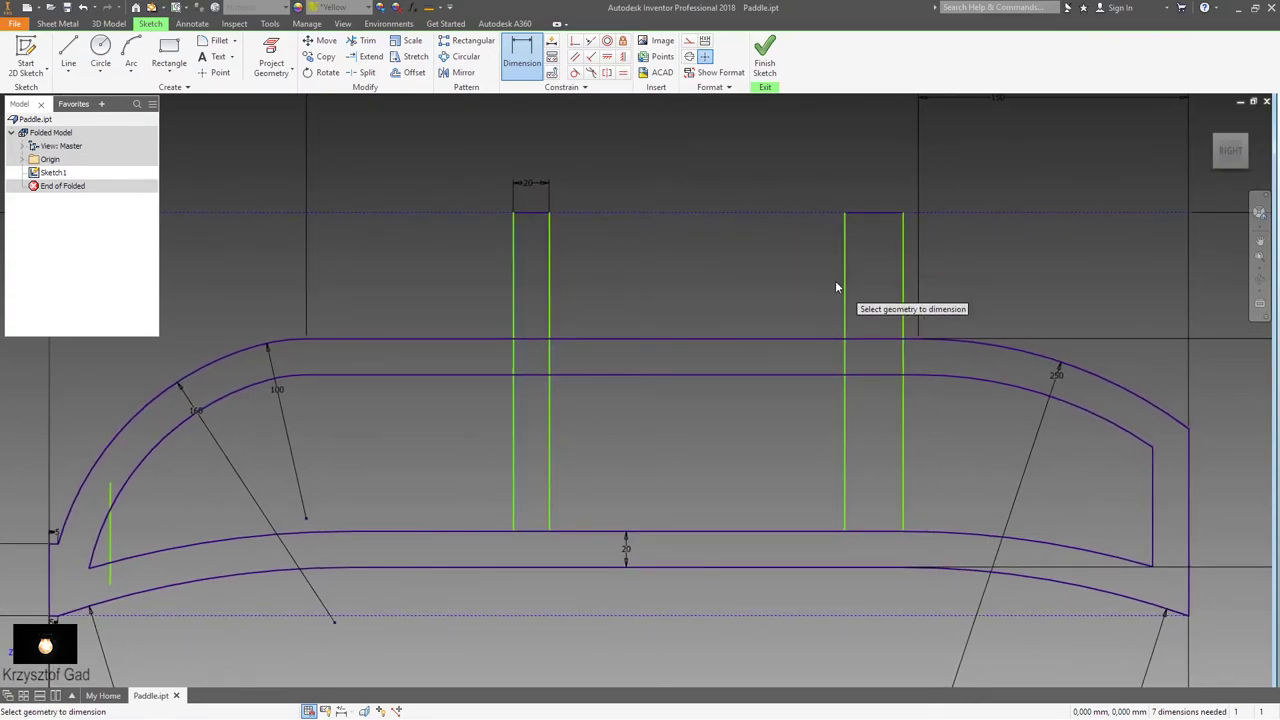
pyautogui.click(847, 287)
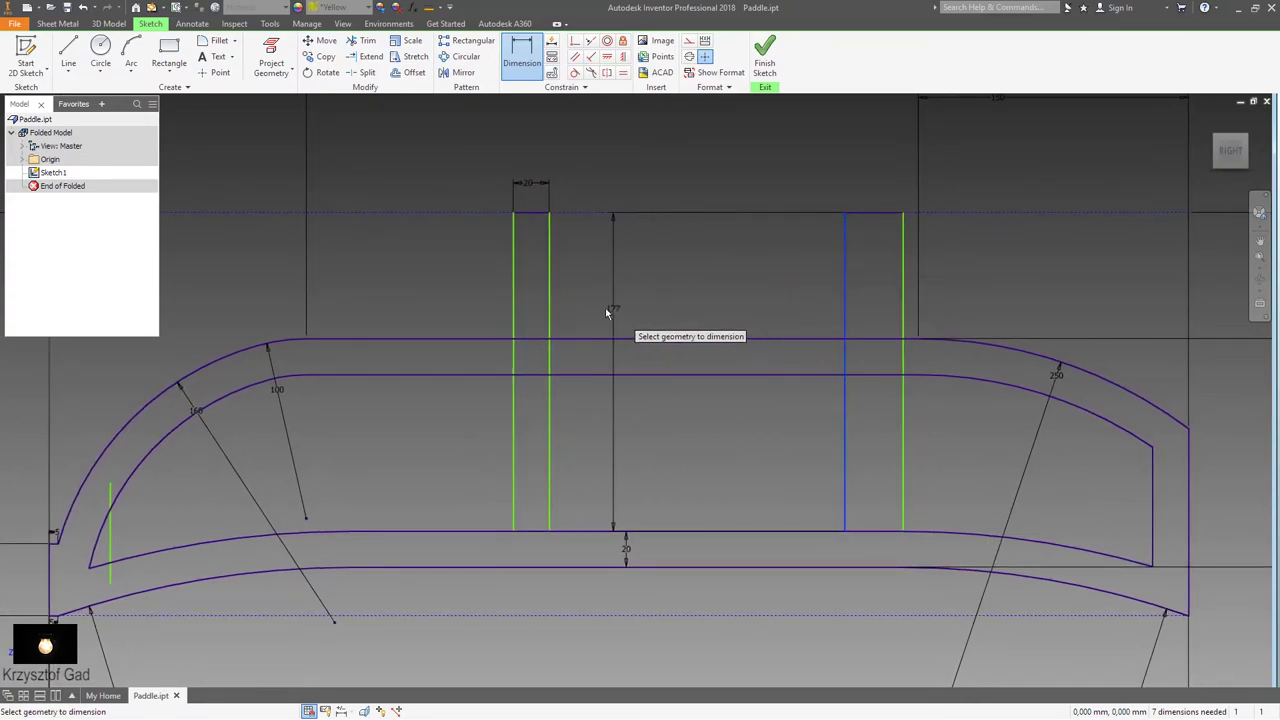
pyautogui.click(546, 308)
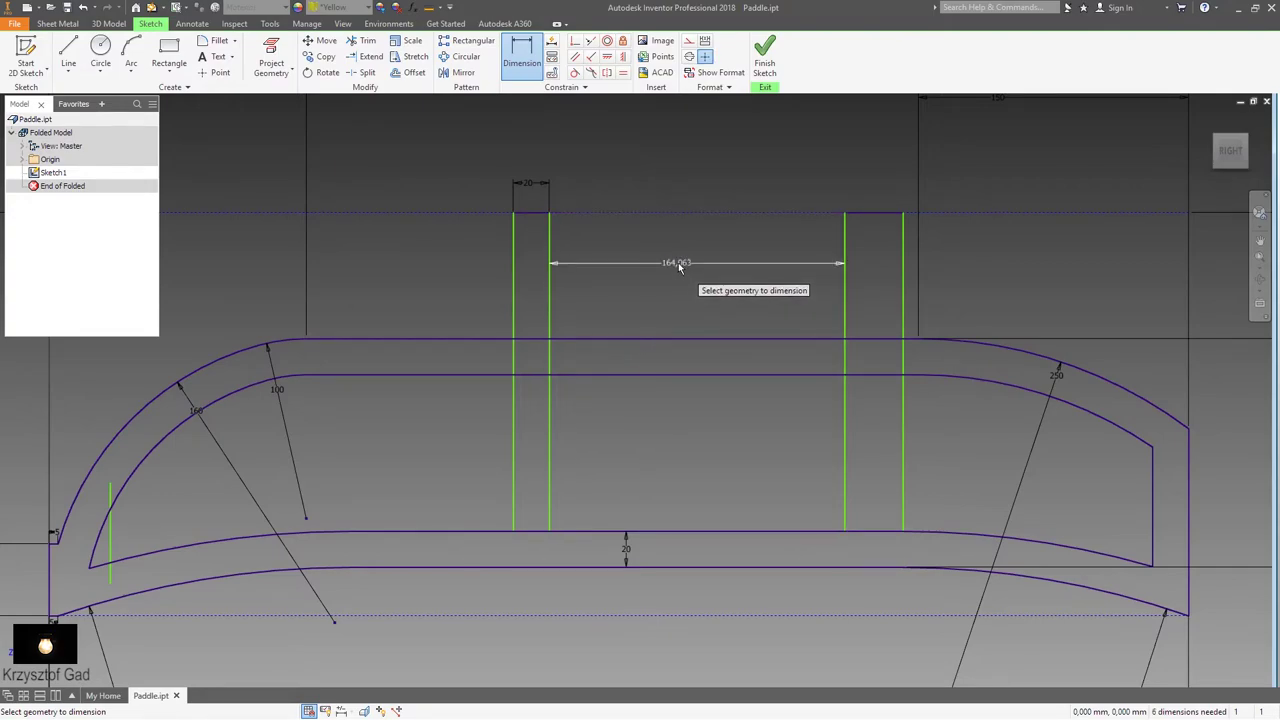
pyautogui.click(682, 264)
pyautogui.write('200')
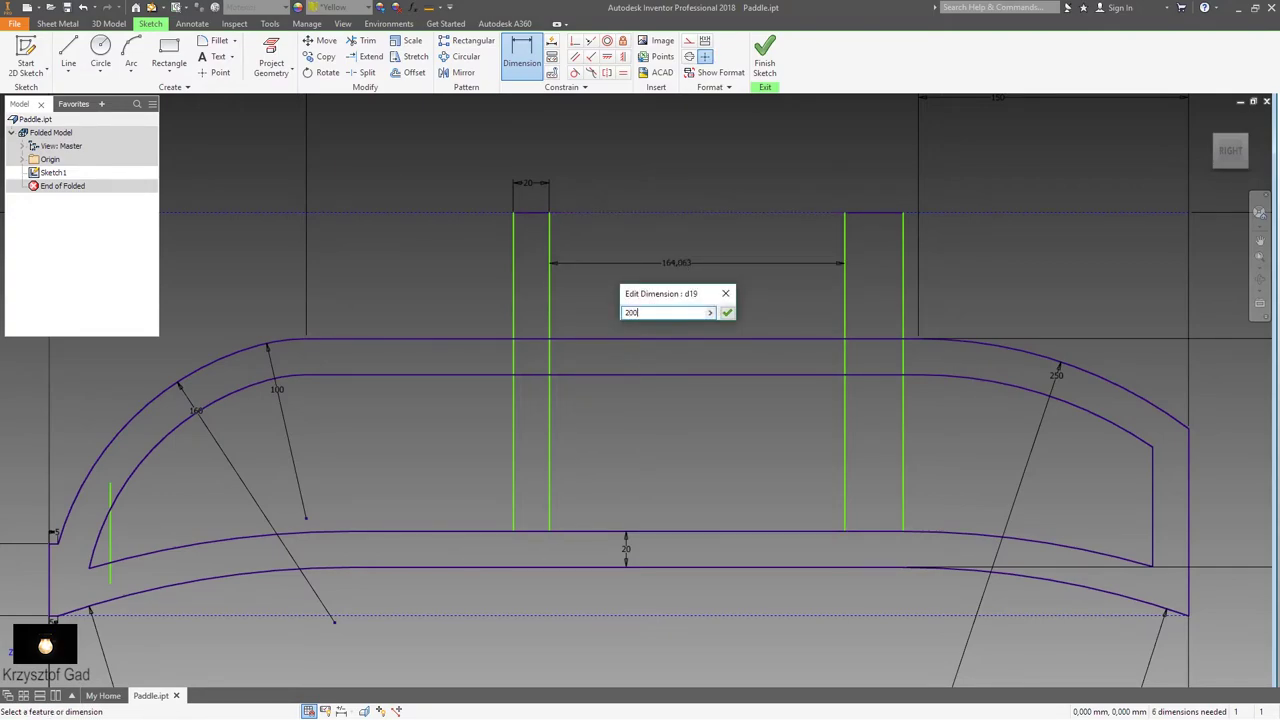
pyautogui.press('Return')
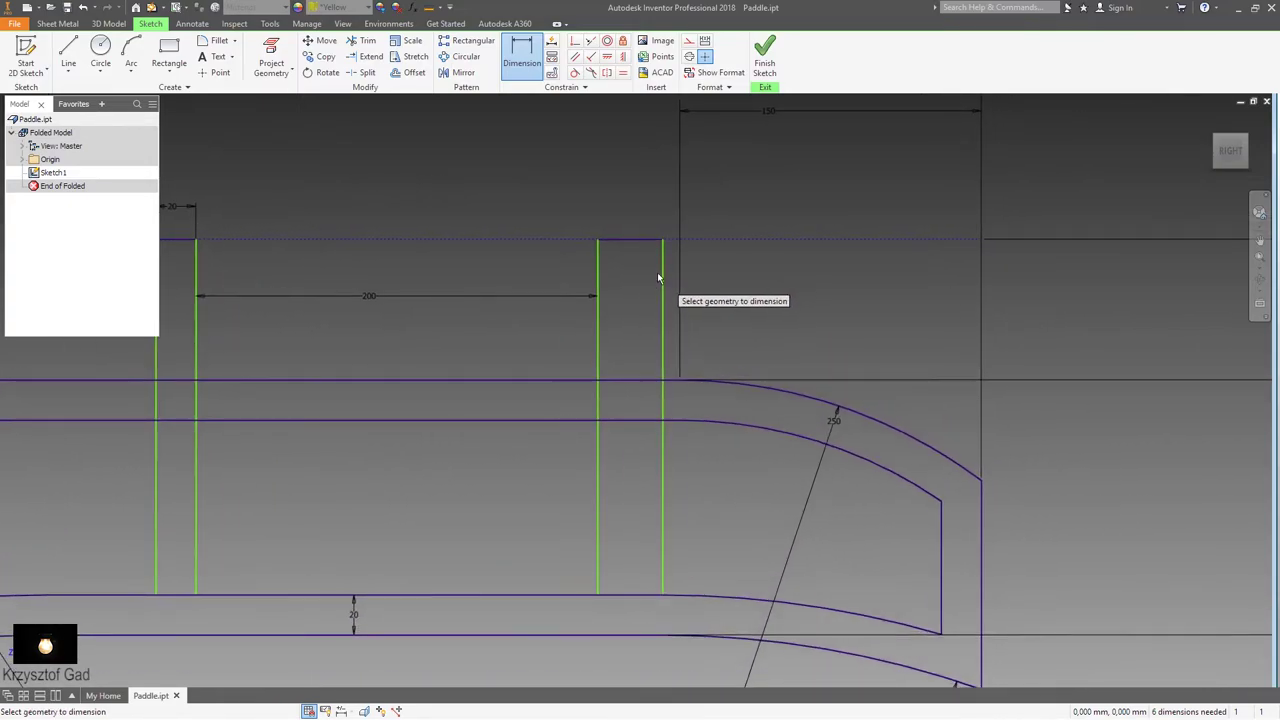
# Step: Make the right slot 20 wide and set its gap to the outline to 0
pyautogui.click(662, 290)
pyautogui.click(598, 340)
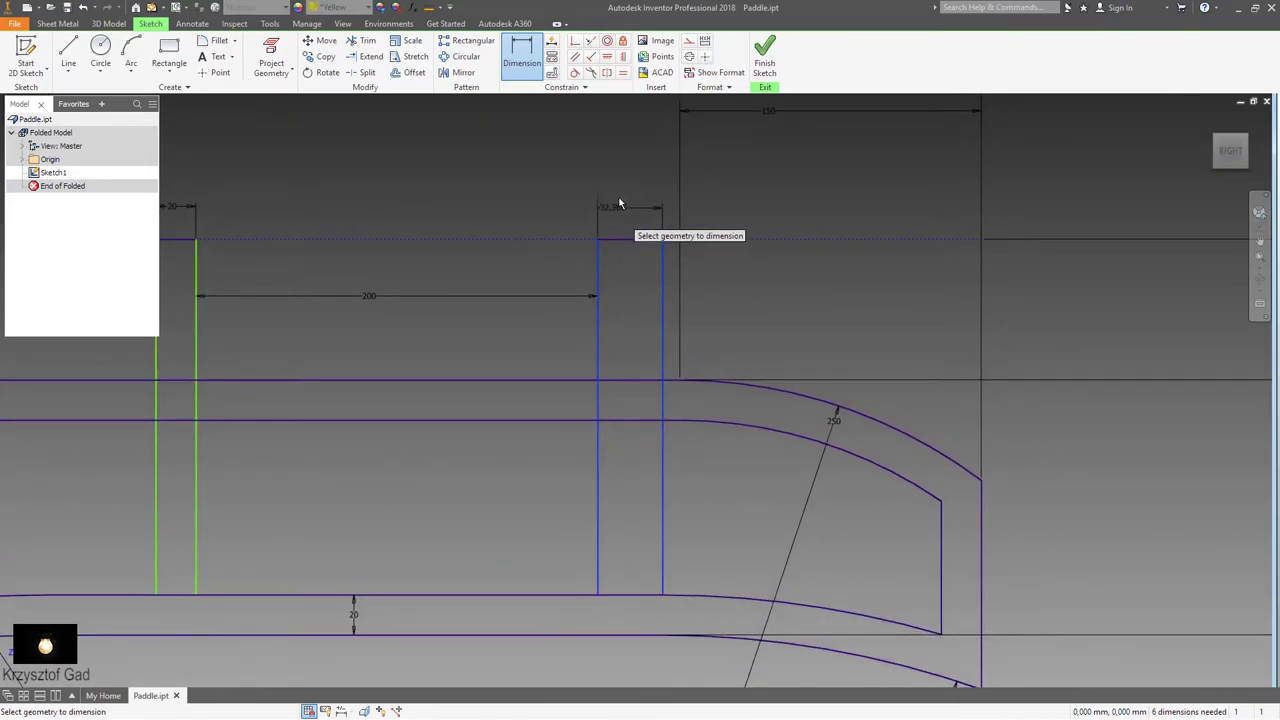
pyautogui.click(624, 178)
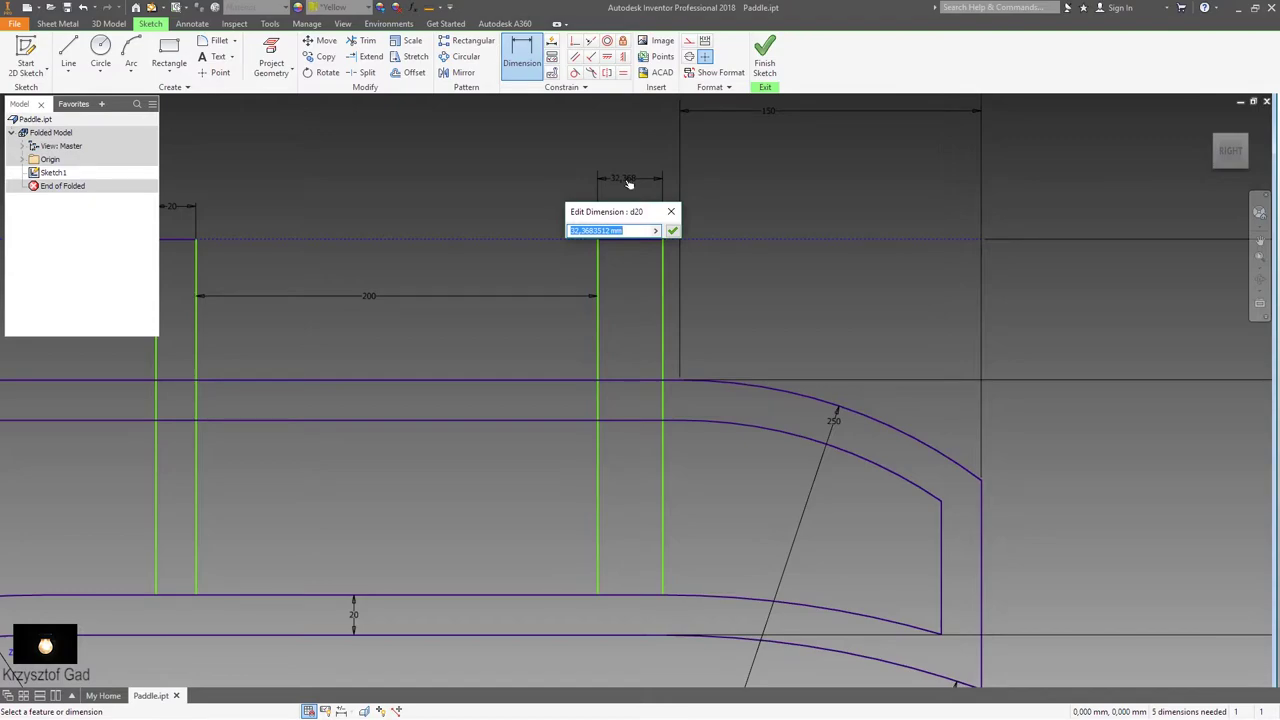
pyautogui.write('20')
pyautogui.press('Return')
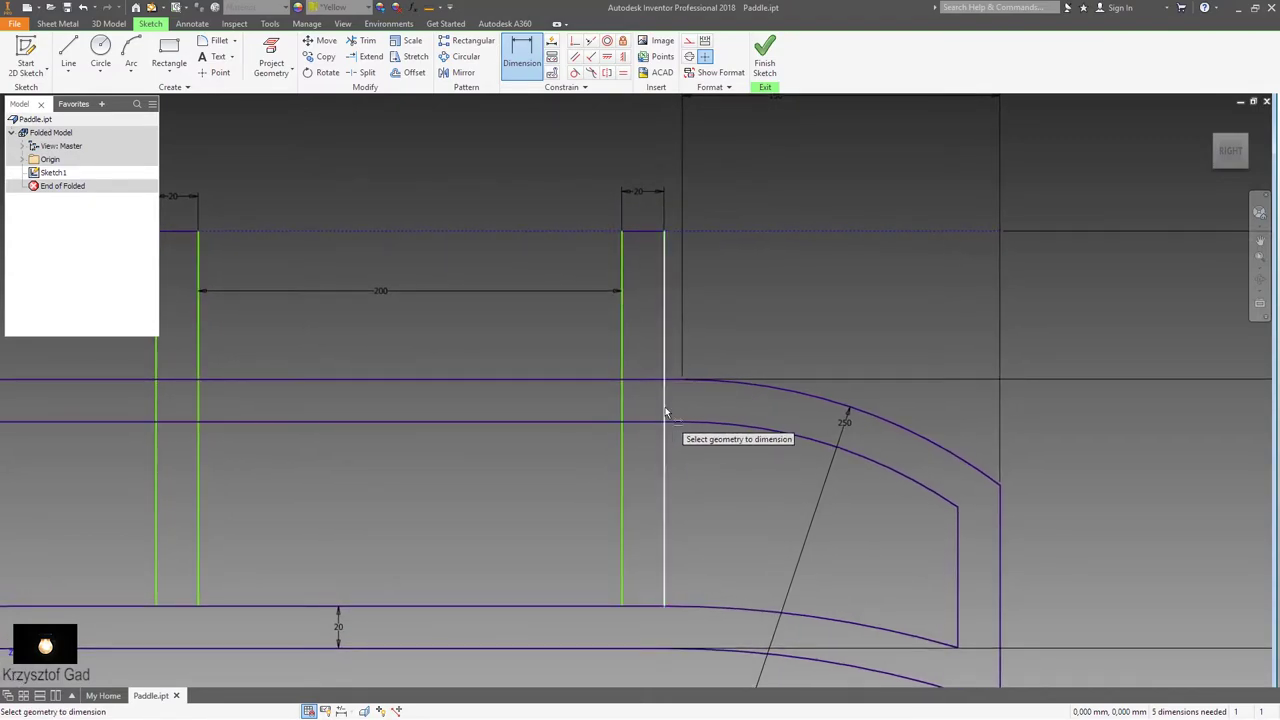
pyautogui.click(665, 398)
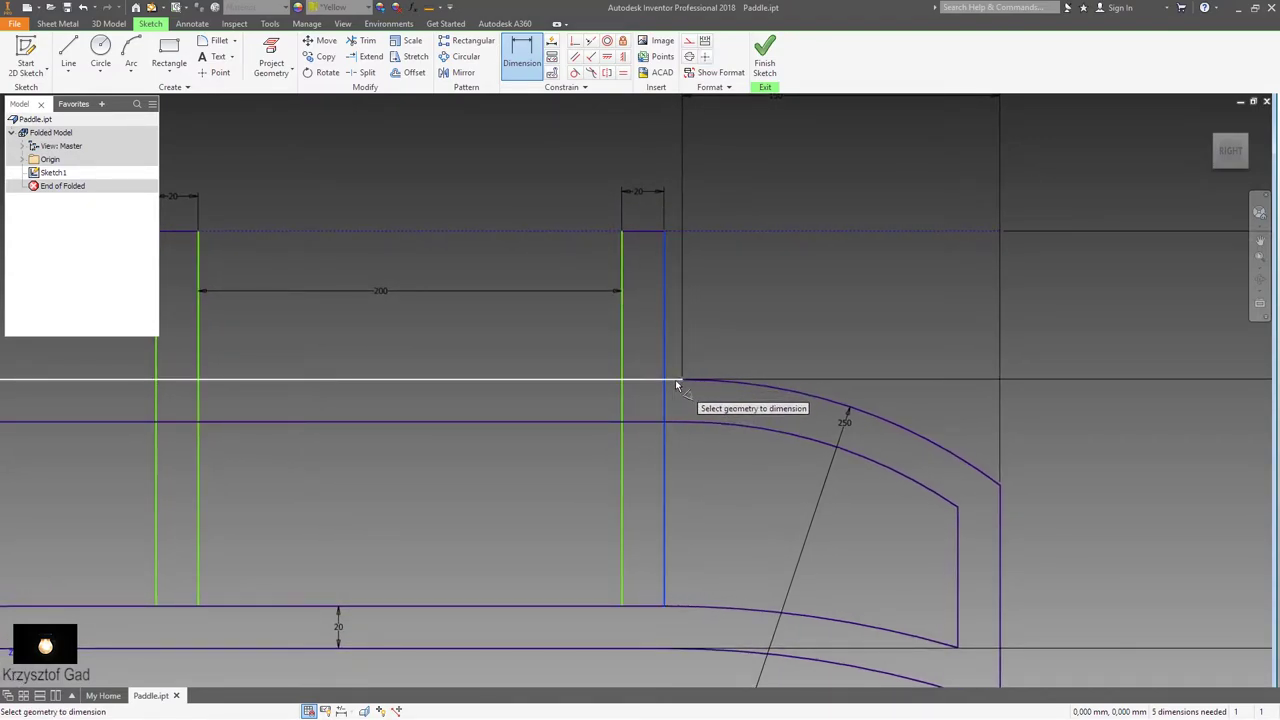
pyautogui.click(685, 356)
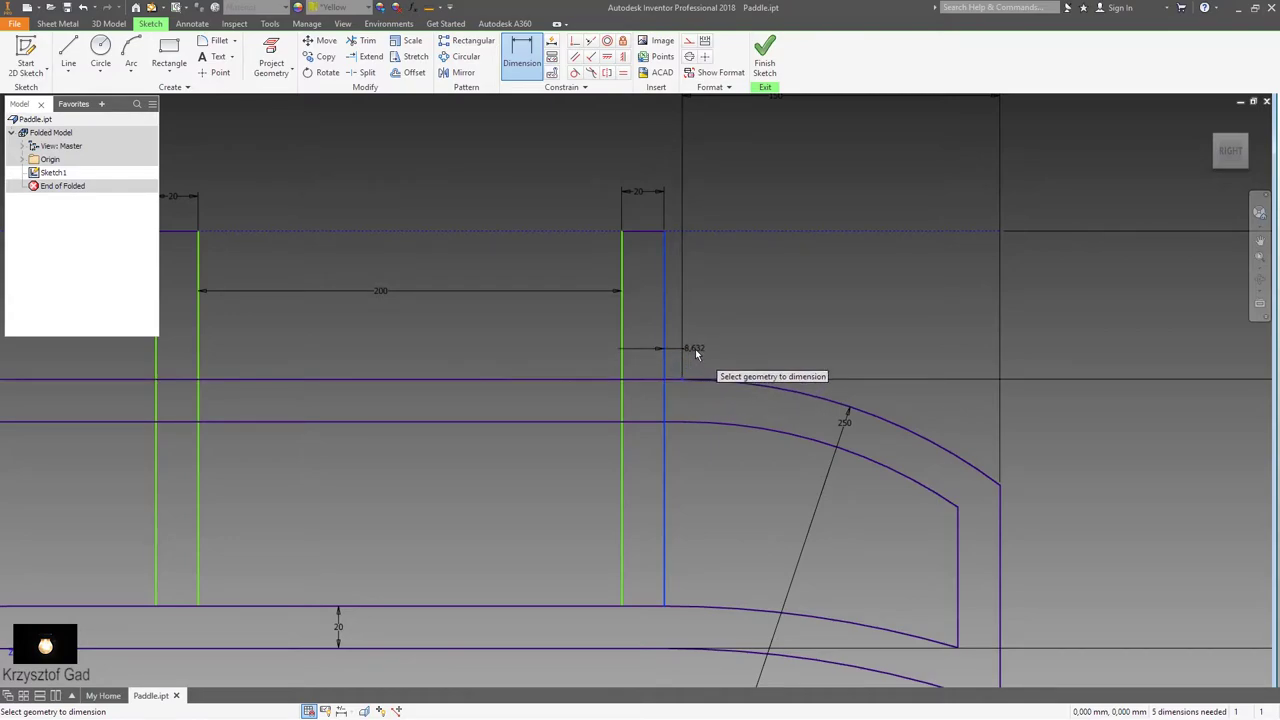
pyautogui.click(698, 355)
pyautogui.write('0')
pyautogui.press('Return')
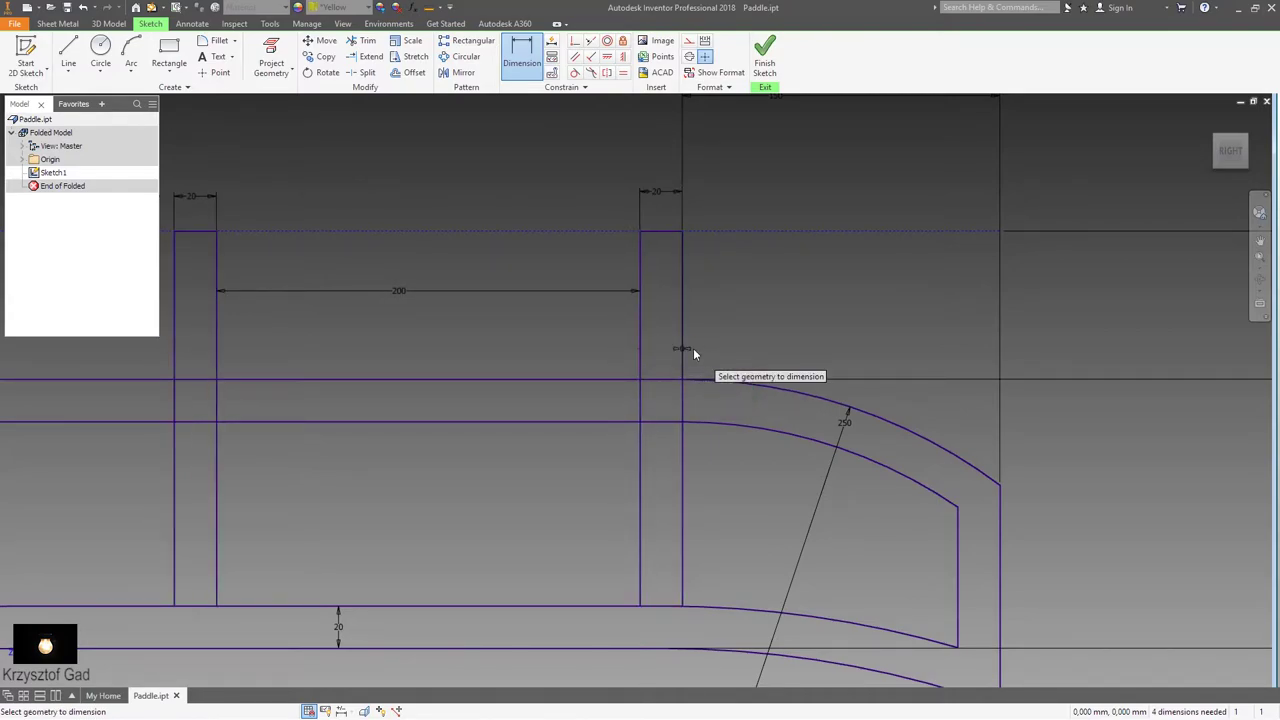
pyautogui.scroll(2, 693, 348)
pyautogui.scroll(-3, 694, 353)
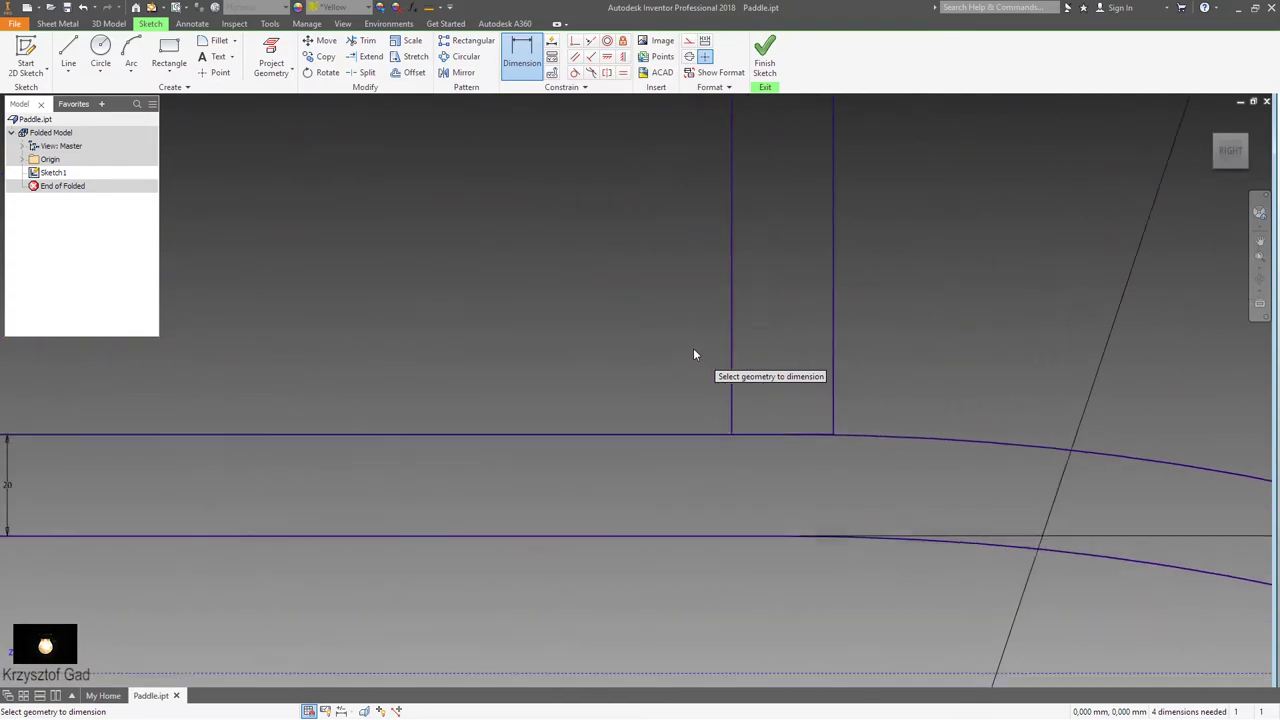
pyautogui.scroll(-2, 694, 353)
pyautogui.scroll(-2, 694, 353)
pyautogui.scroll(-1, 694, 353)
pyautogui.scroll(1, 694, 354)
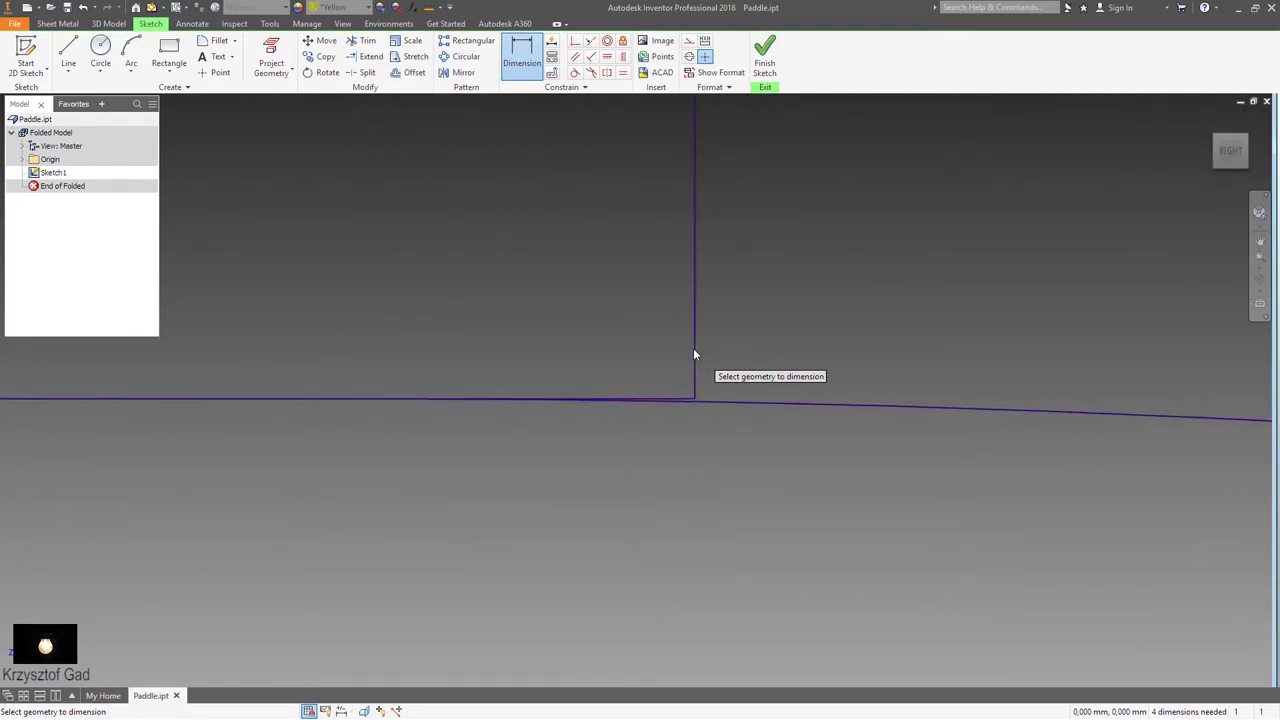
pyautogui.scroll(1, 694, 354)
pyautogui.scroll(1, 694, 354)
pyautogui.scroll(1, 694, 354)
pyautogui.scroll(1, 695, 354)
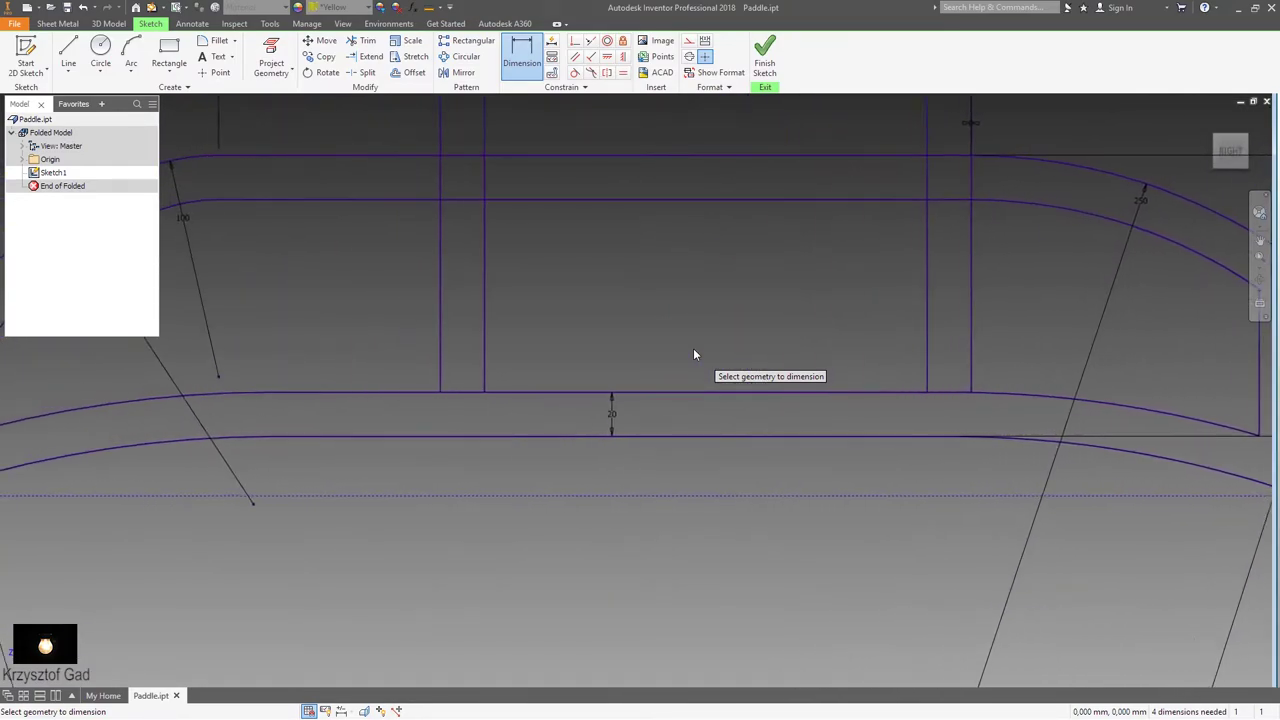
pyautogui.scroll(1, 695, 354)
pyautogui.scroll(1, 695, 354)
pyautogui.scroll(1, 695, 354)
pyautogui.moveTo(695, 354); pyautogui.dragTo(857, 339, button='middle')
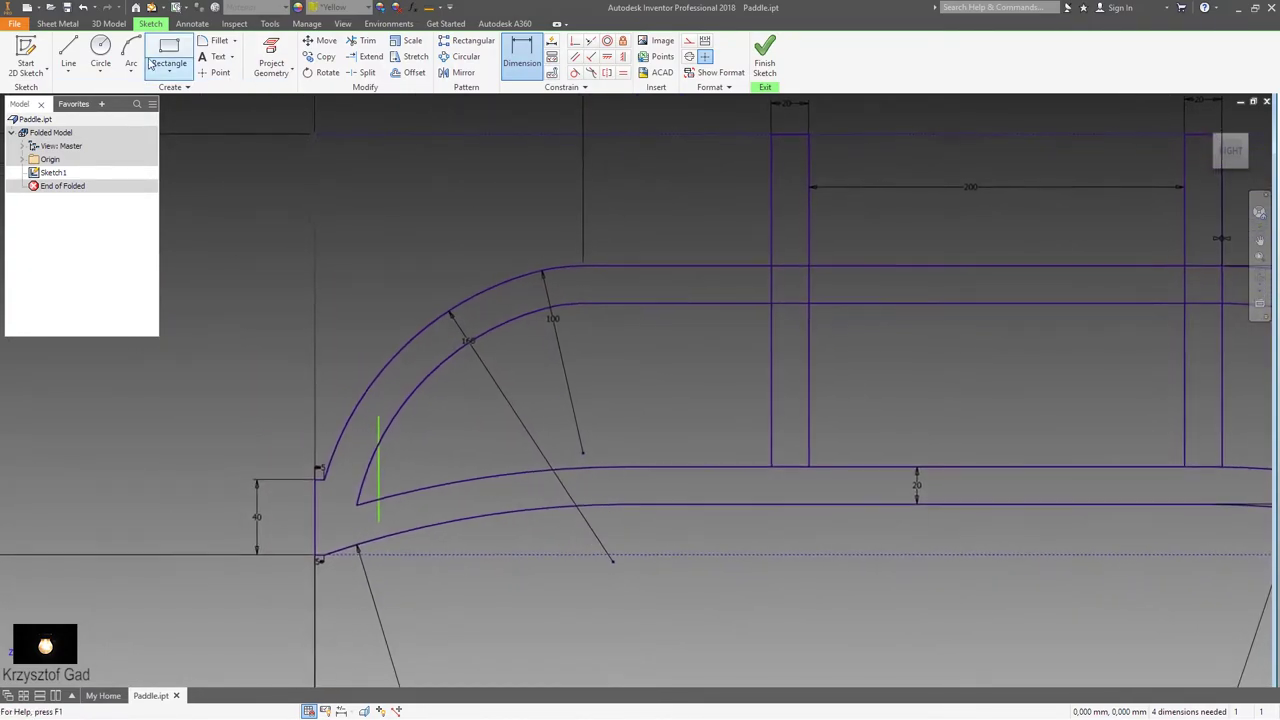
# Step: Draw two vertical lines down the left end, one from the arc's top endpoint, one from the inner top edge
pyautogui.click(68, 52)
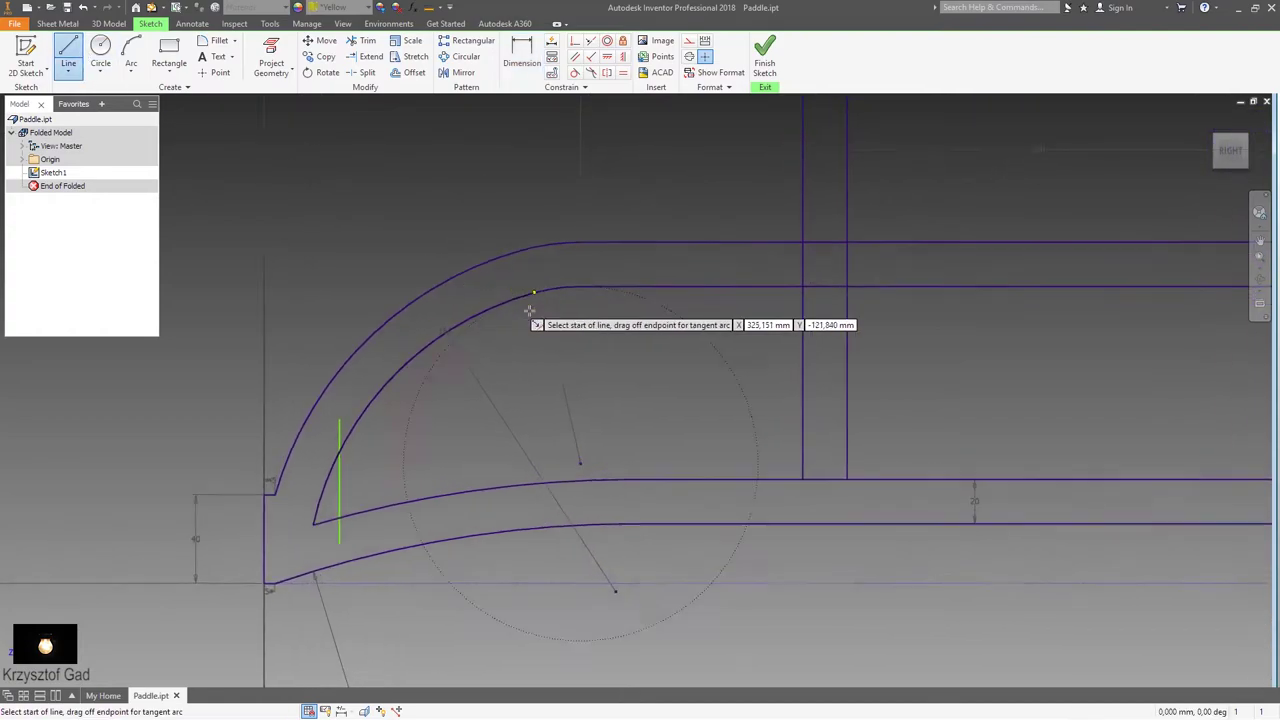
pyautogui.scroll(-3, 528, 294)
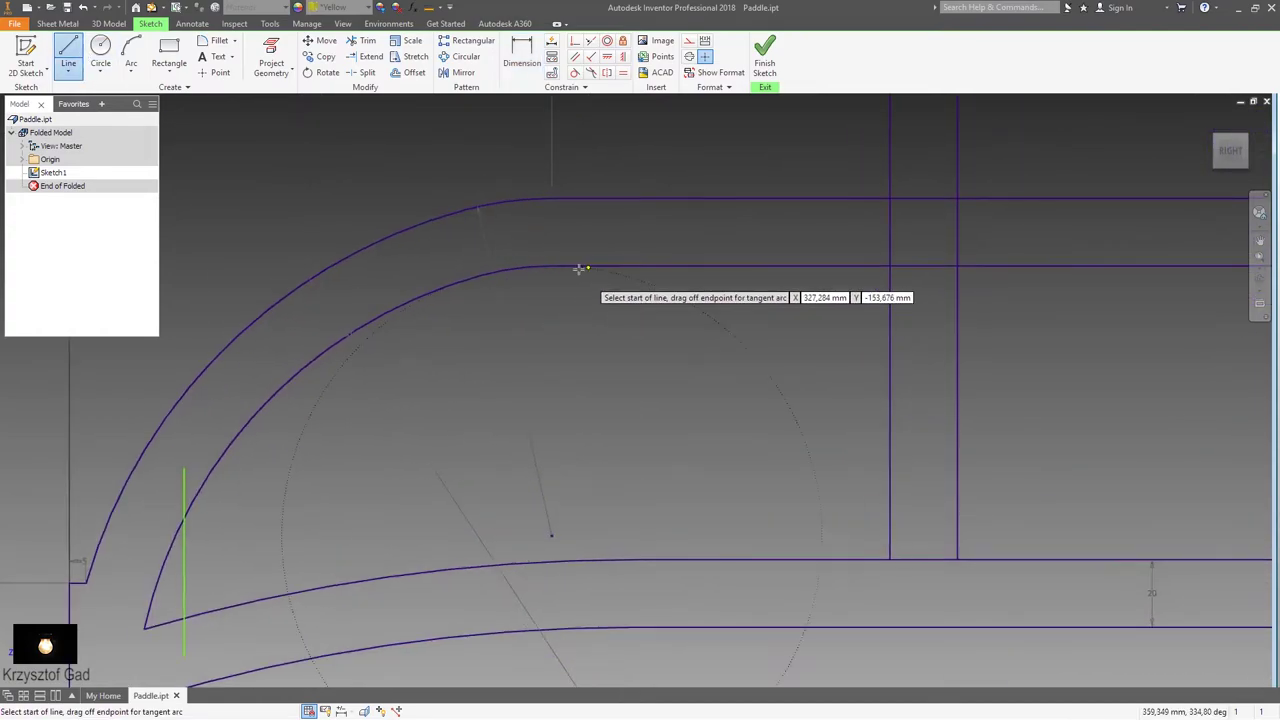
pyautogui.click(551, 199)
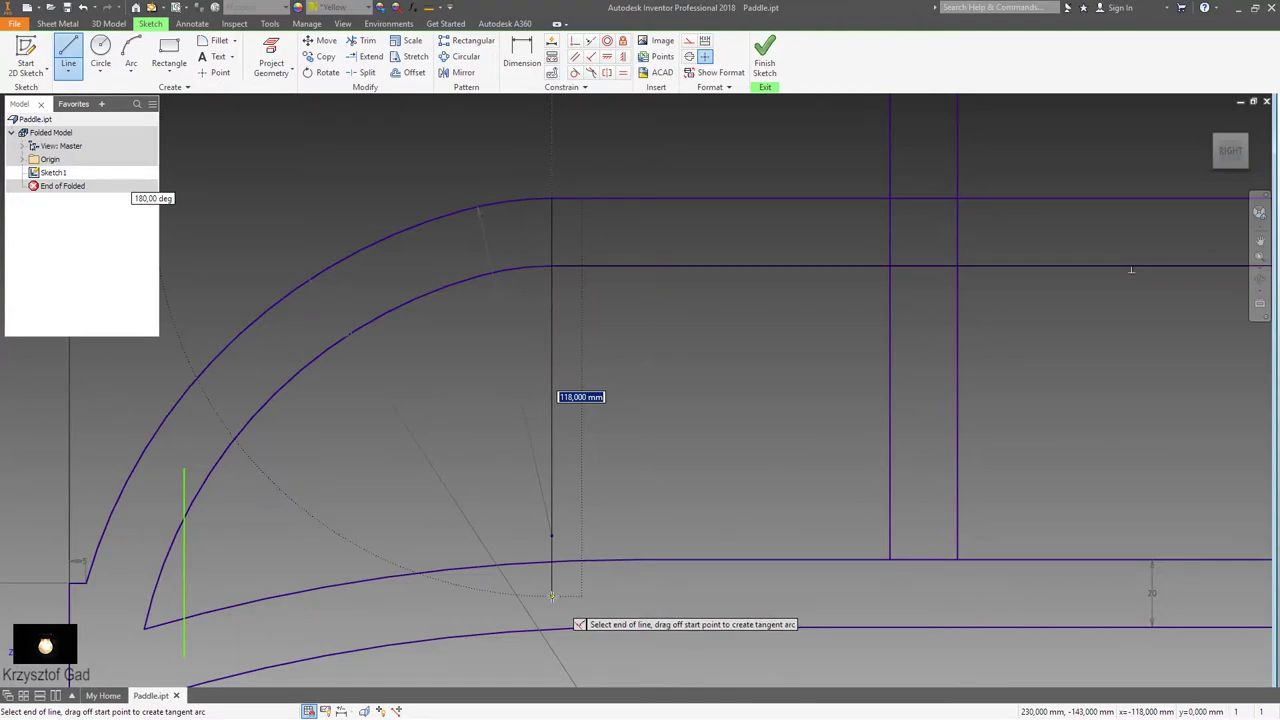
pyautogui.click(551, 597)
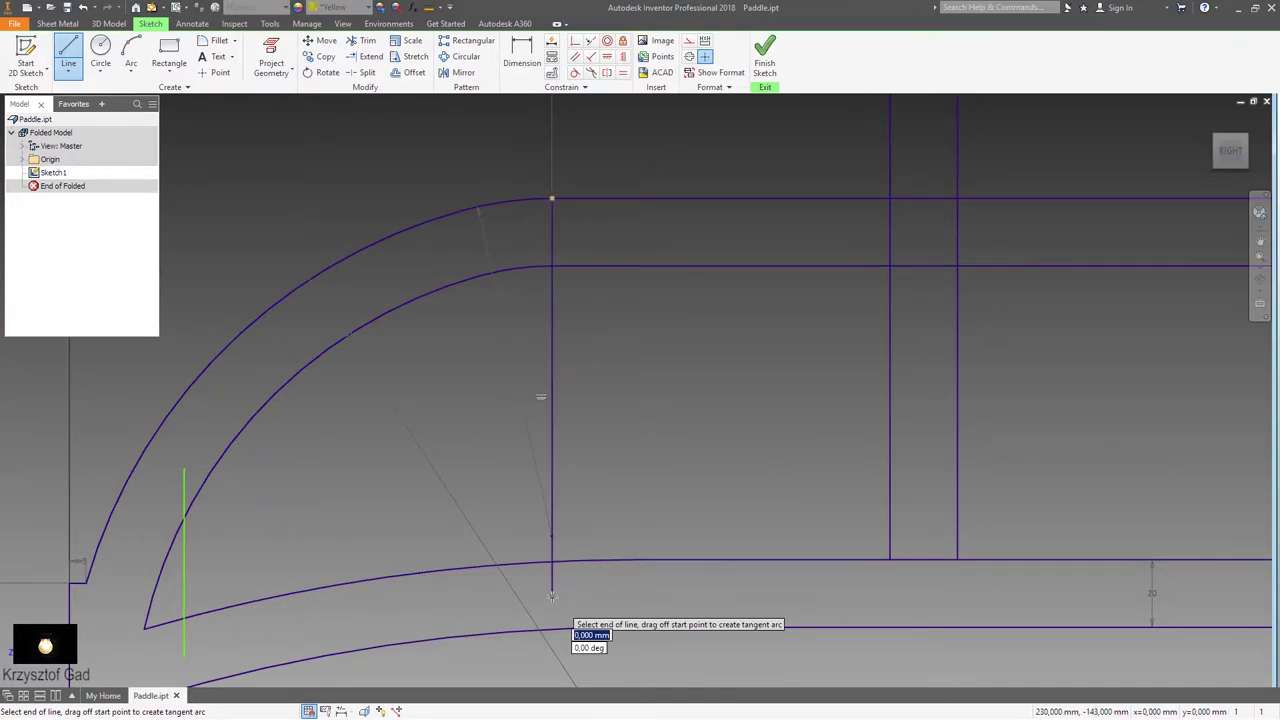
pyautogui.rightClick(667, 609)
pyautogui.click(674, 570)
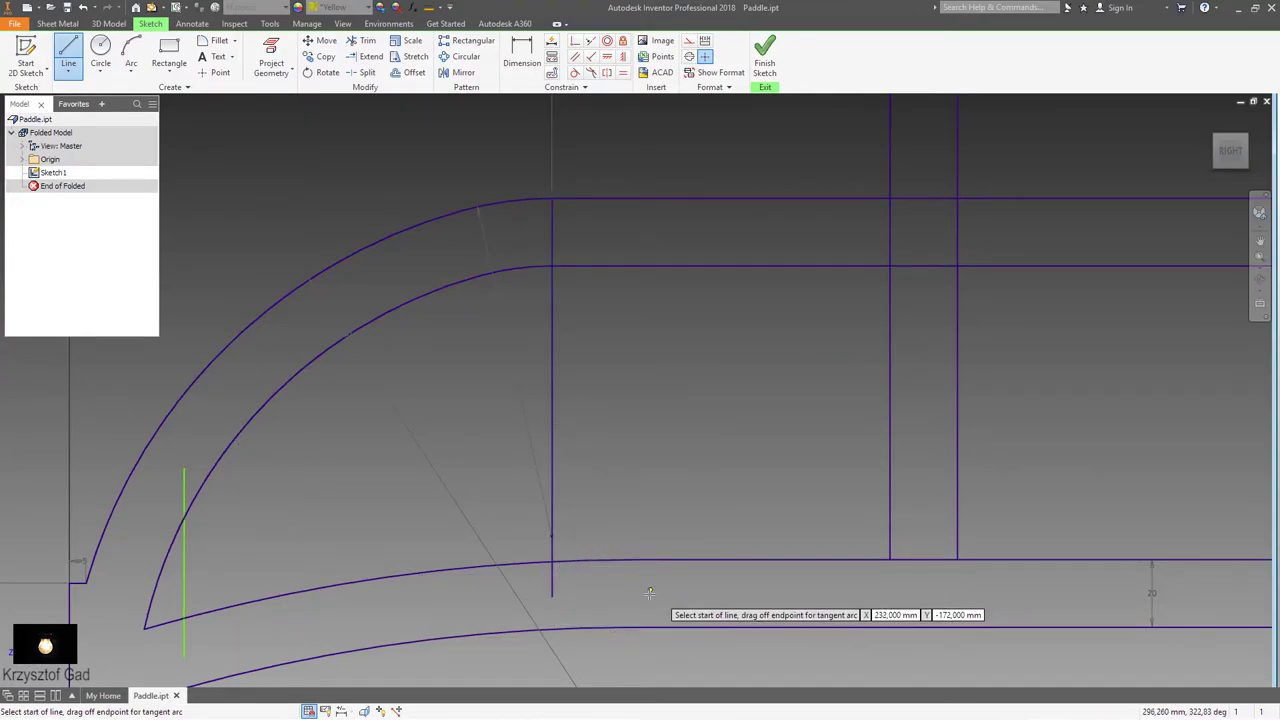
pyautogui.click(635, 268)
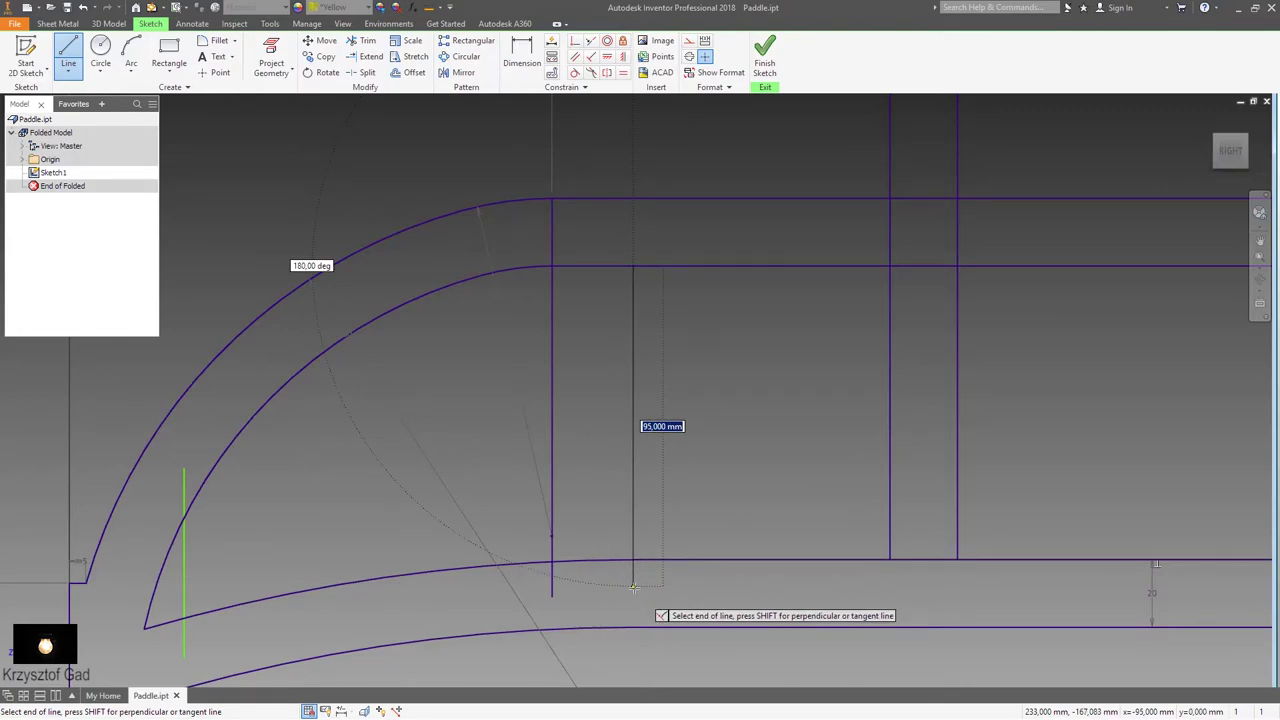
pyautogui.click(633, 588)
pyautogui.rightClick(710, 481)
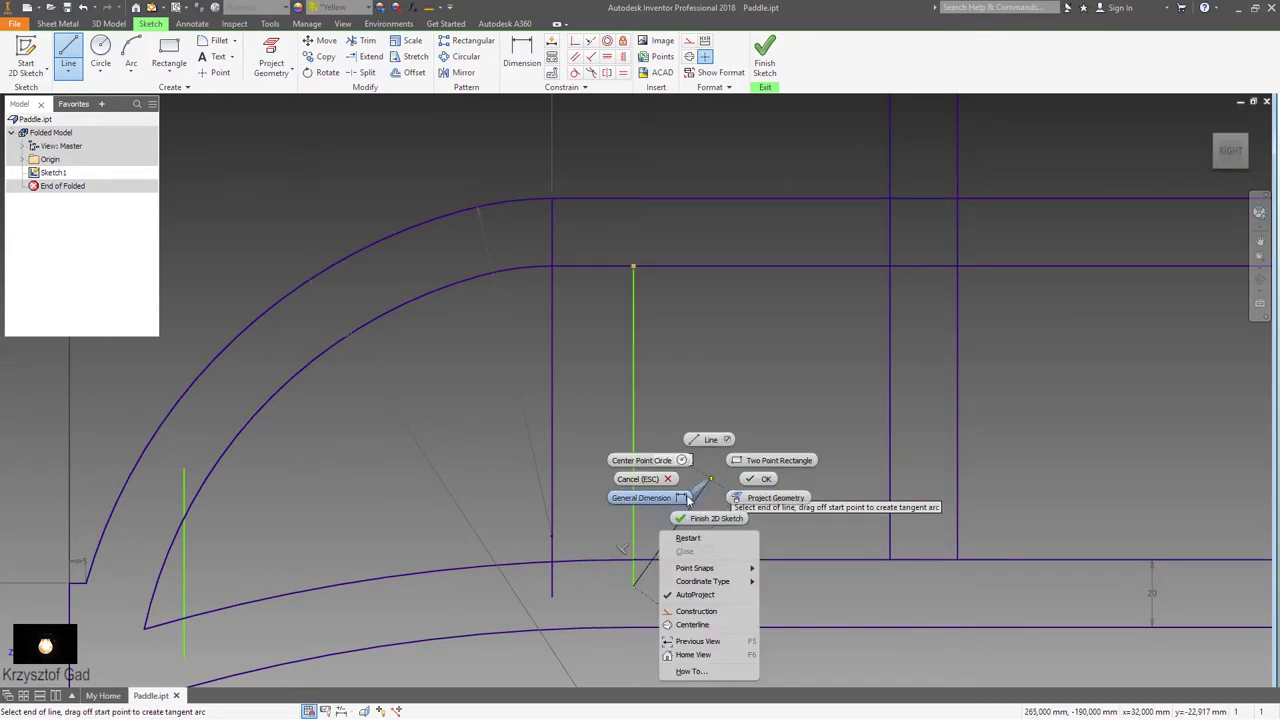
pyautogui.click(686, 498)
# Step: Dimension the inner vertical line 80 from the left slot line, discarding an over-constraining dimension
pyautogui.click(634, 432)
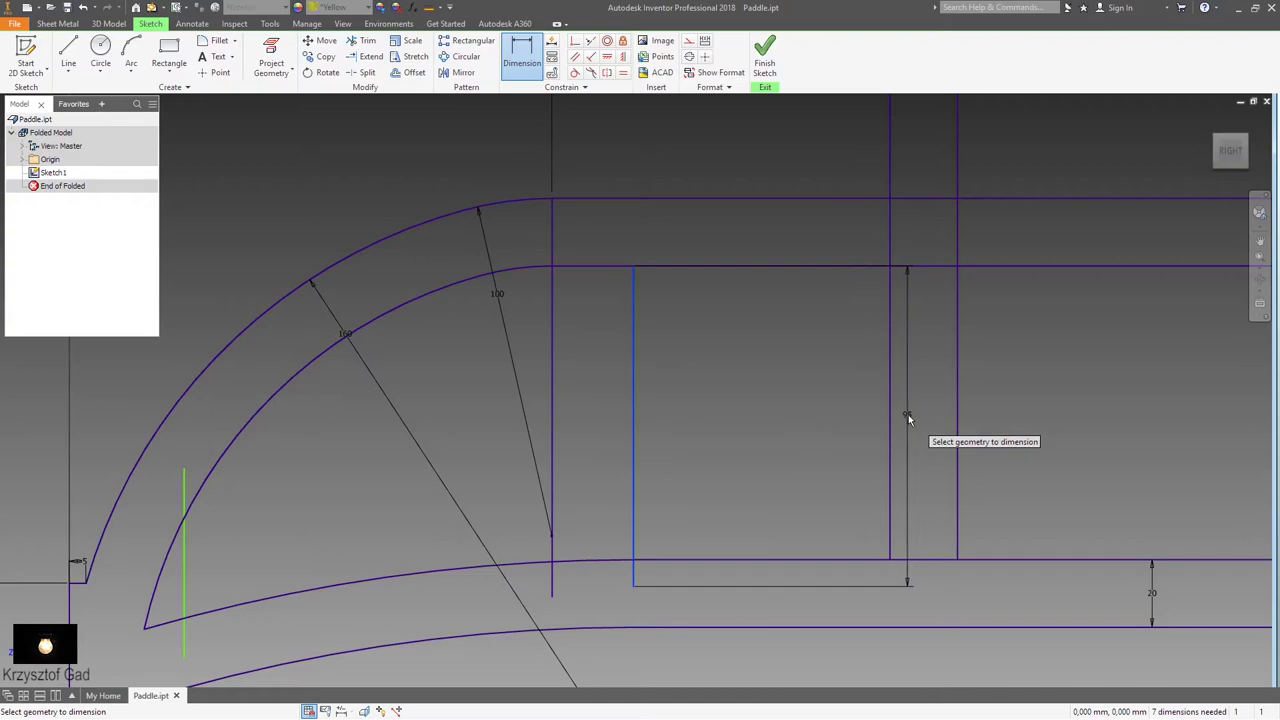
pyautogui.click(890, 430)
pyautogui.click(796, 422)
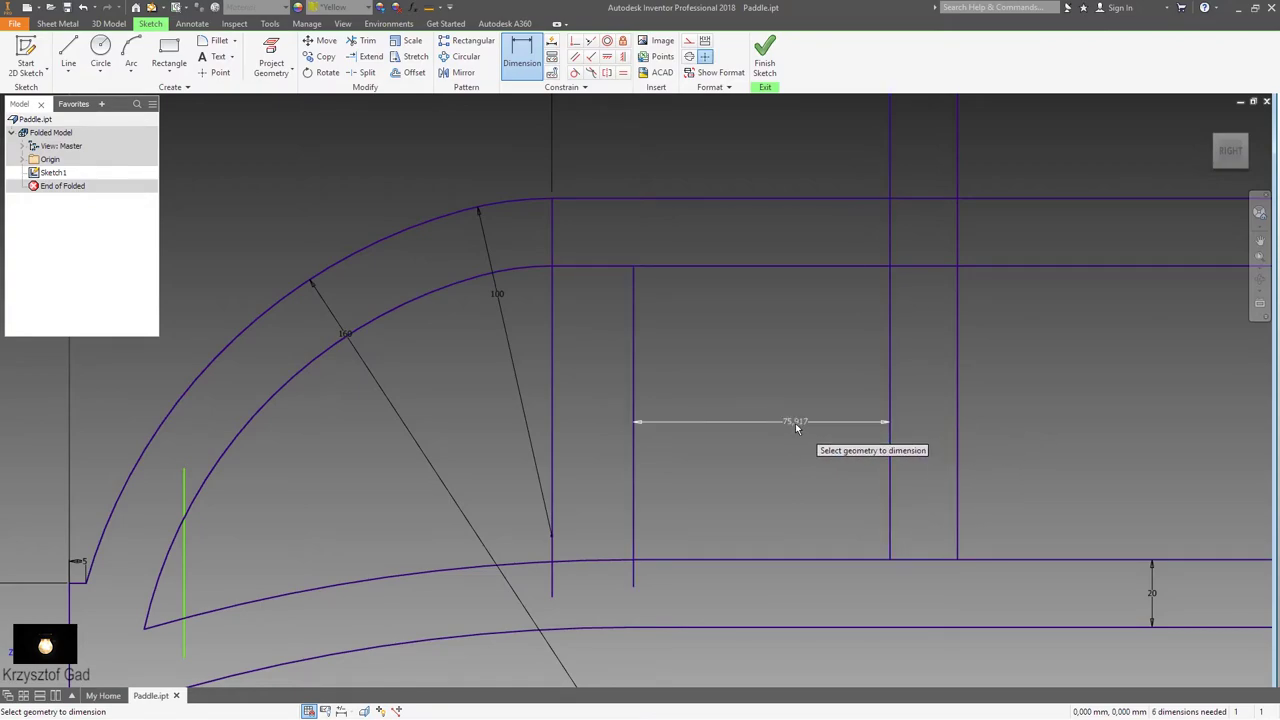
pyautogui.write('80')
pyautogui.press('Return')
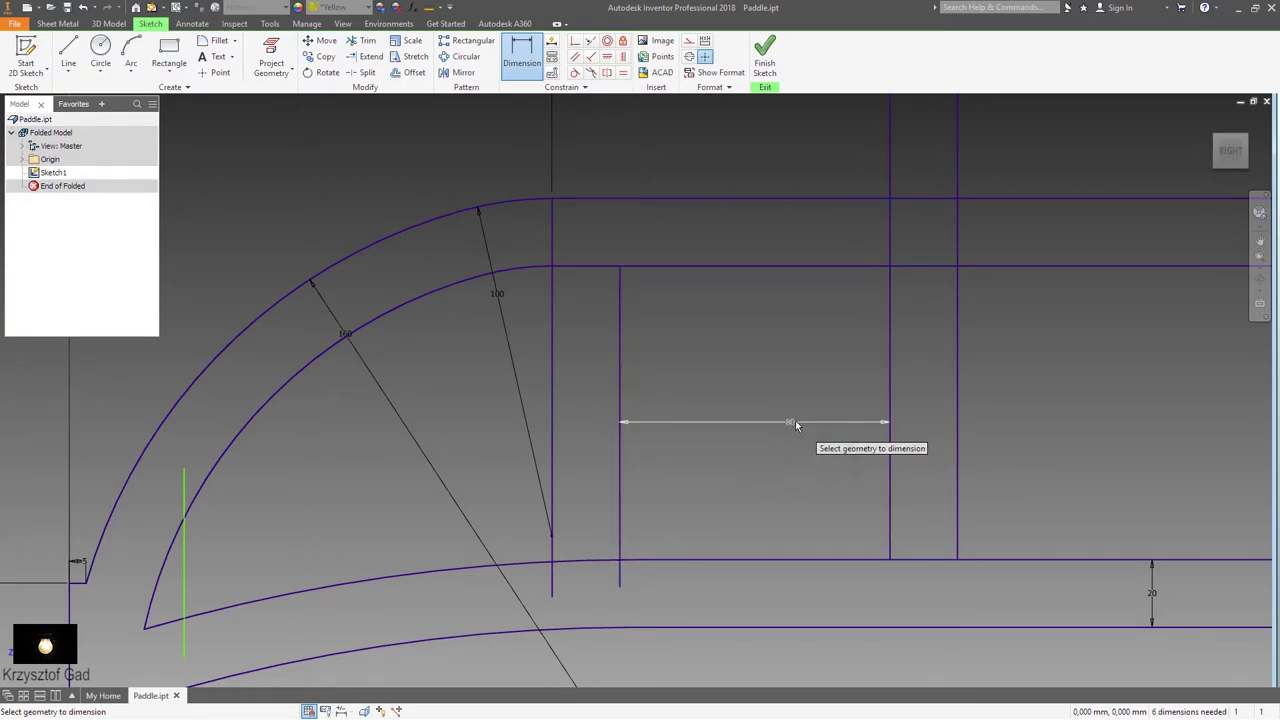
pyautogui.click(620, 363)
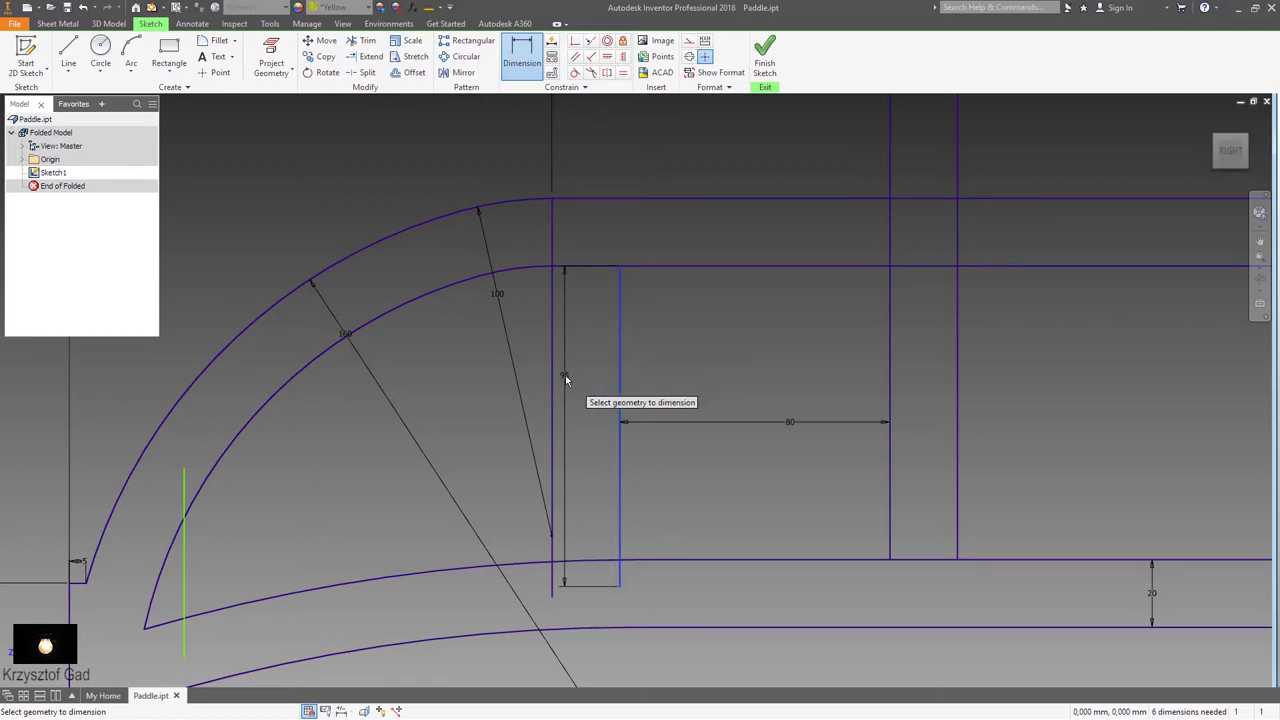
pyautogui.click(575, 378)
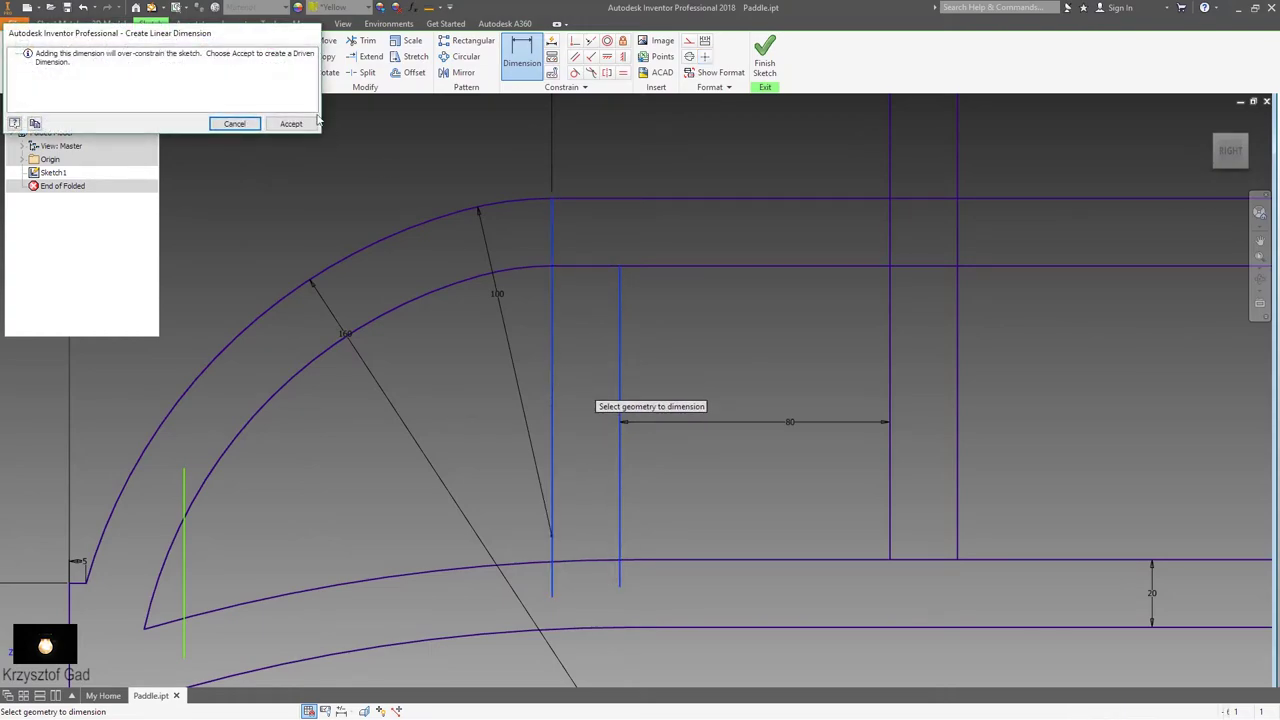
pyautogui.click(234, 123)
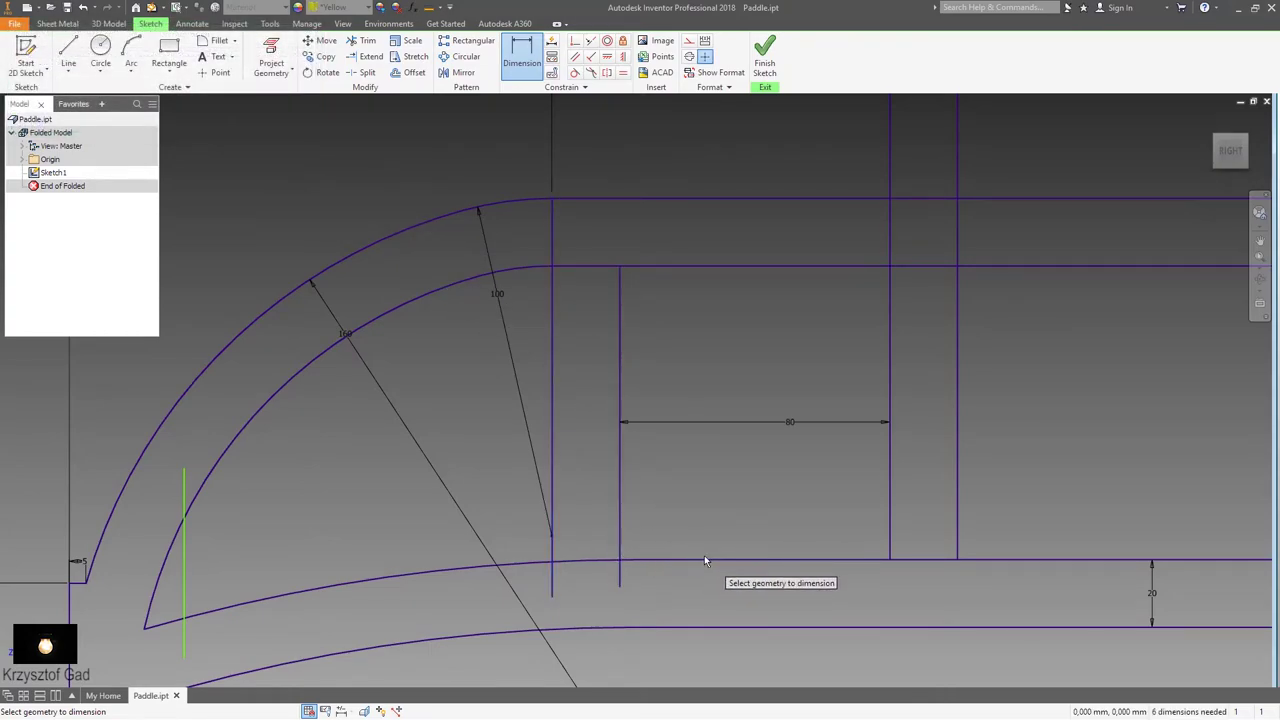
pyautogui.moveTo(704, 560); pyautogui.dragTo(658, 372, button='middle')
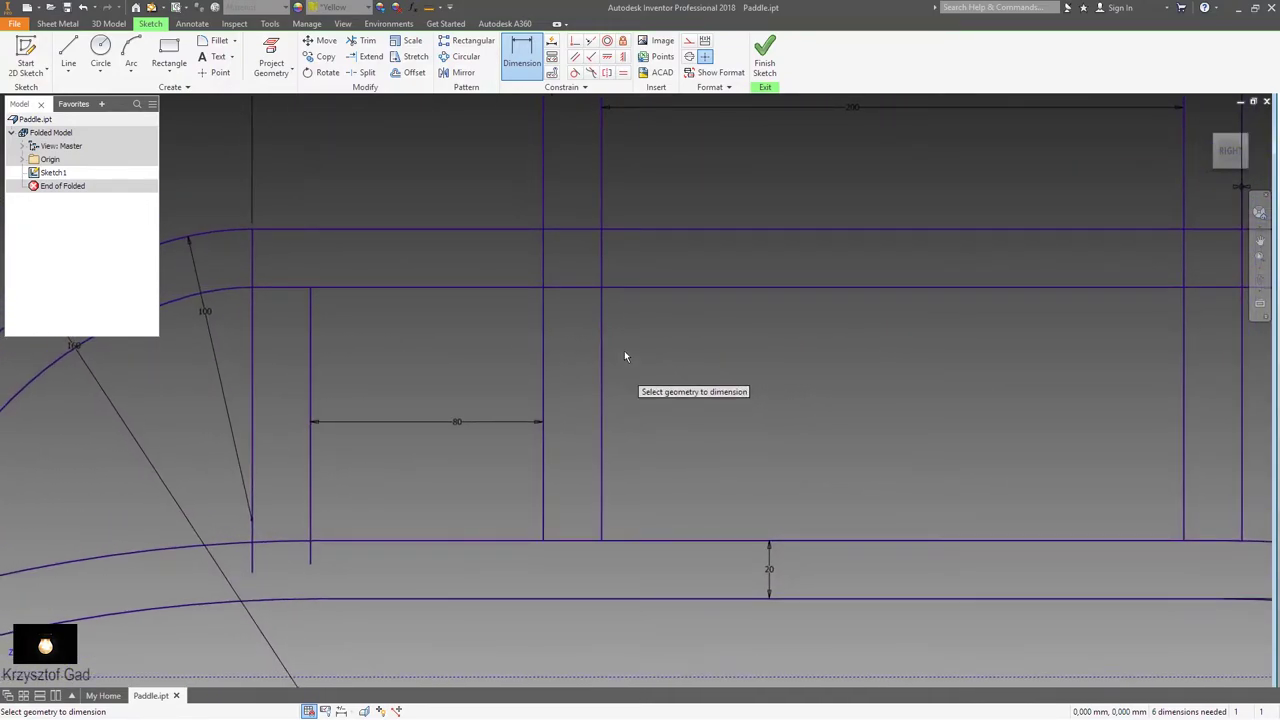
pyautogui.press('F5')
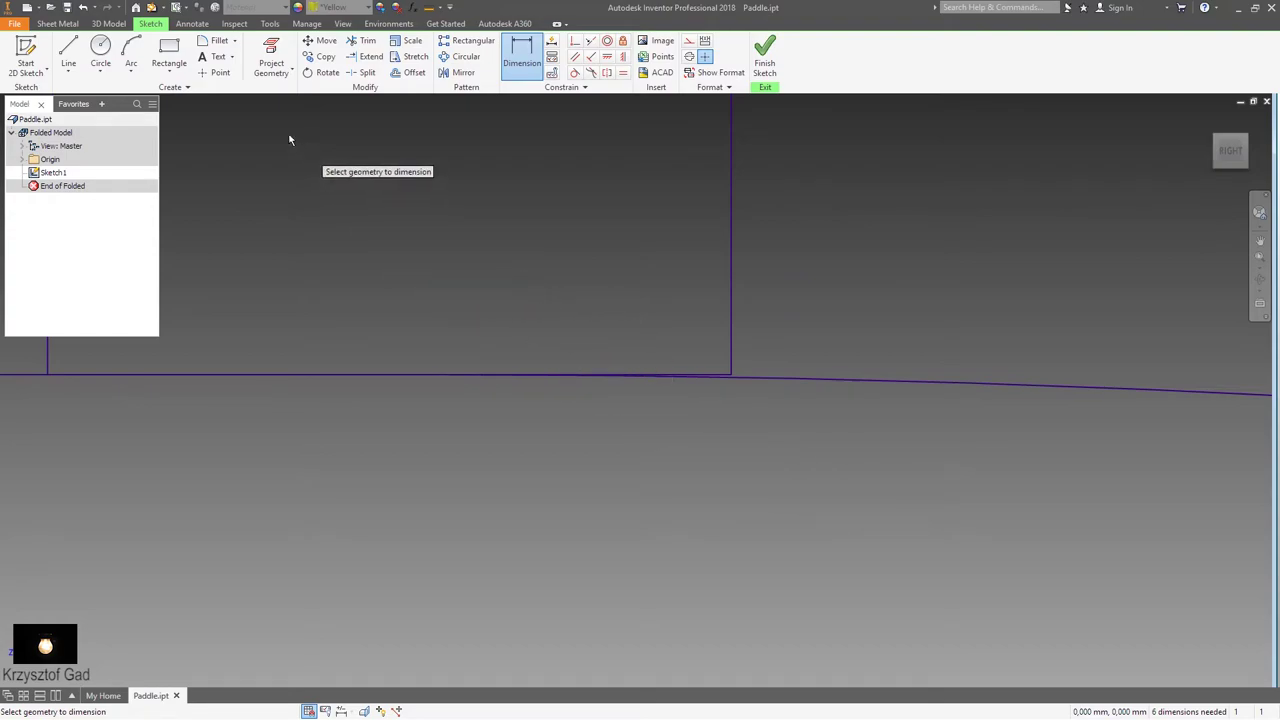
# Step: Begin a line at the slot's bottom corner, then abandon it
pyautogui.click(68, 50)
pyautogui.scroll(-2, 760, 350)
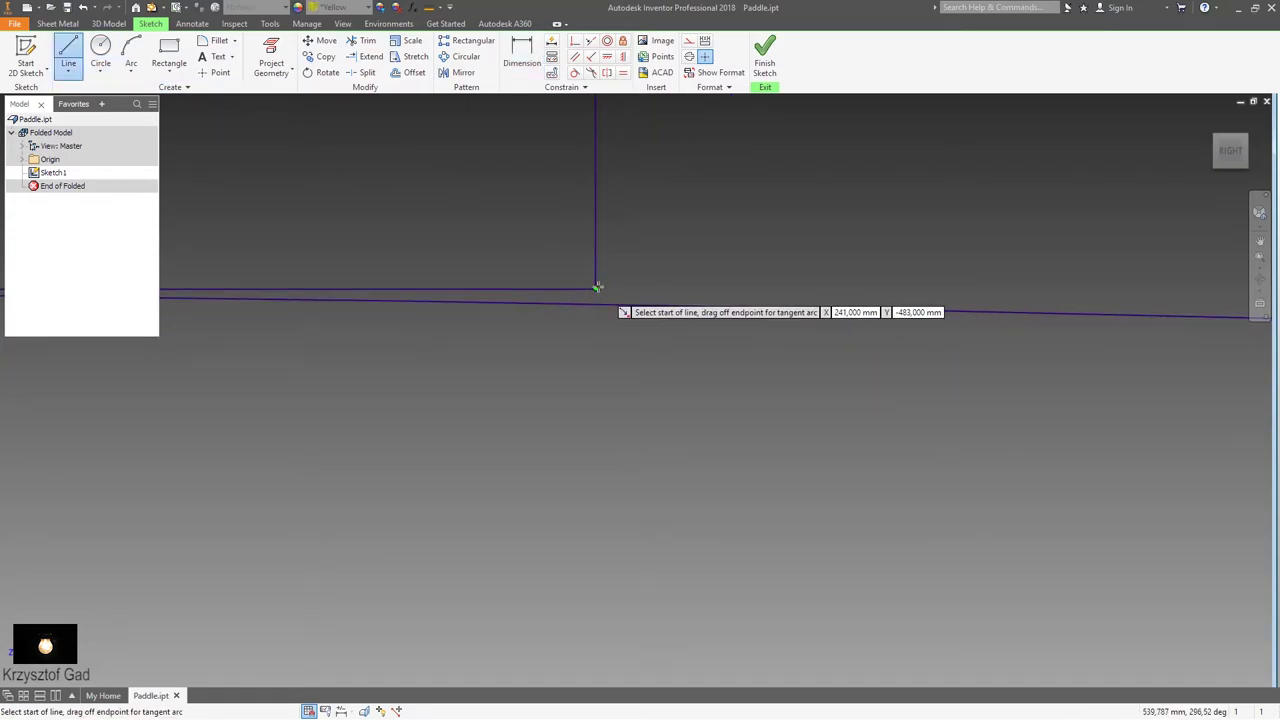
pyautogui.click(597, 287)
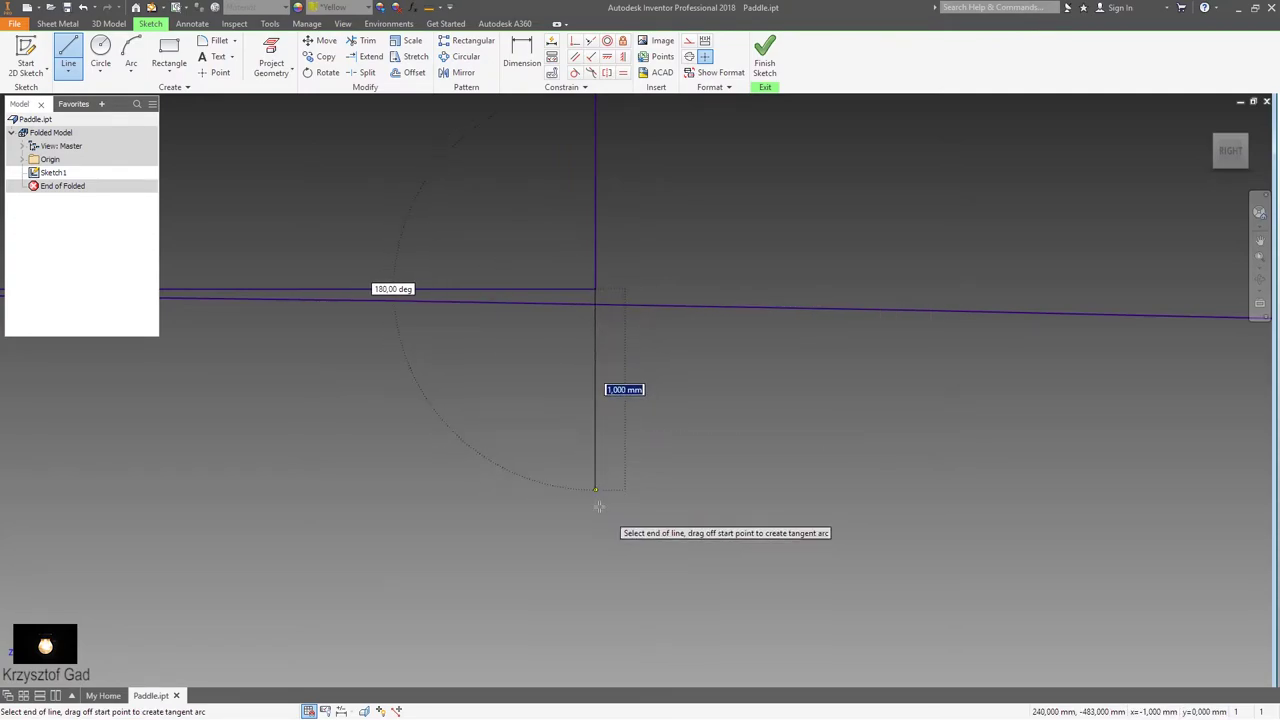
pyautogui.scroll(-2, 605, 495)
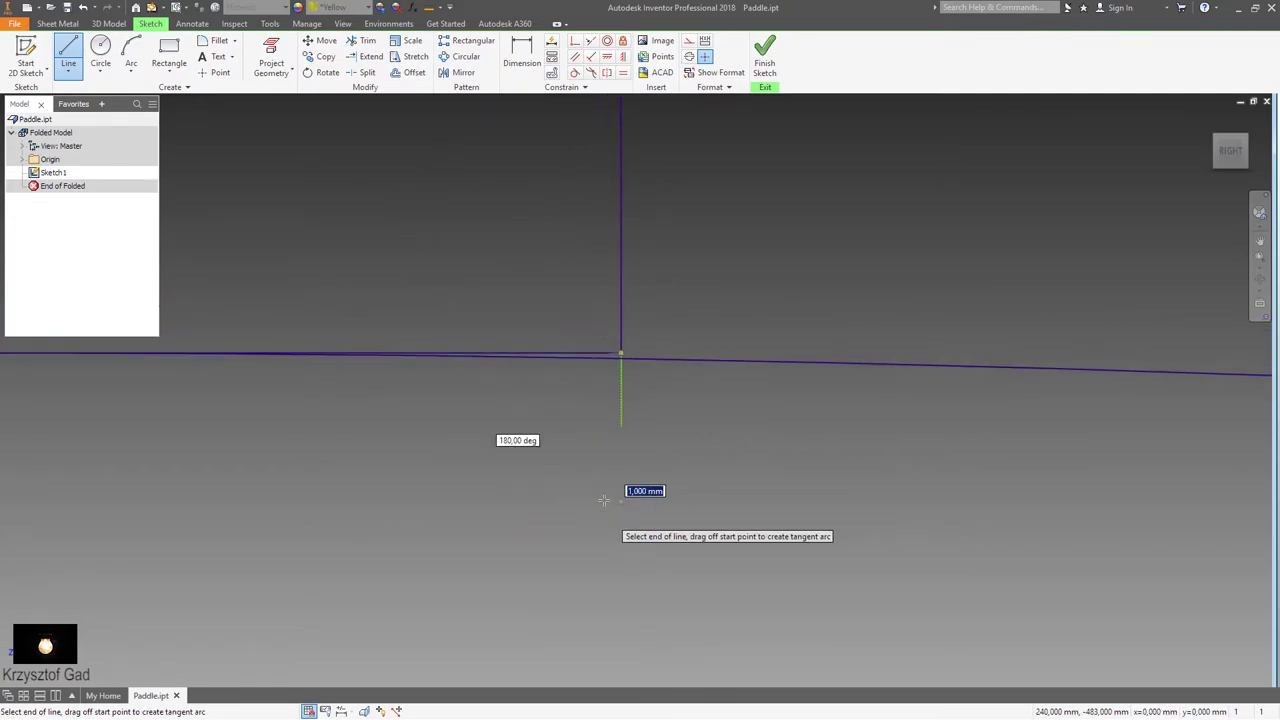
pyautogui.rightClick(585, 466)
pyautogui.click(622, 466)
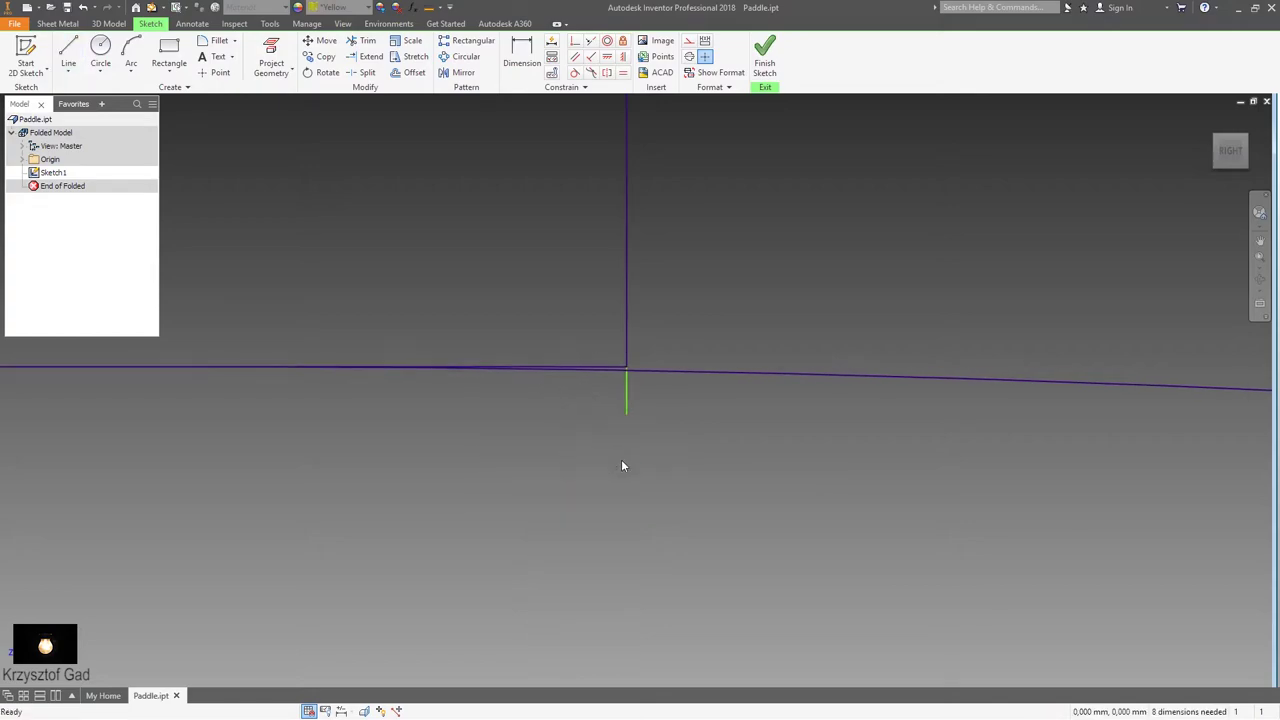
pyautogui.scroll(4, 621, 462)
pyautogui.scroll(1, 621, 465)
pyautogui.scroll(-2, 621, 465)
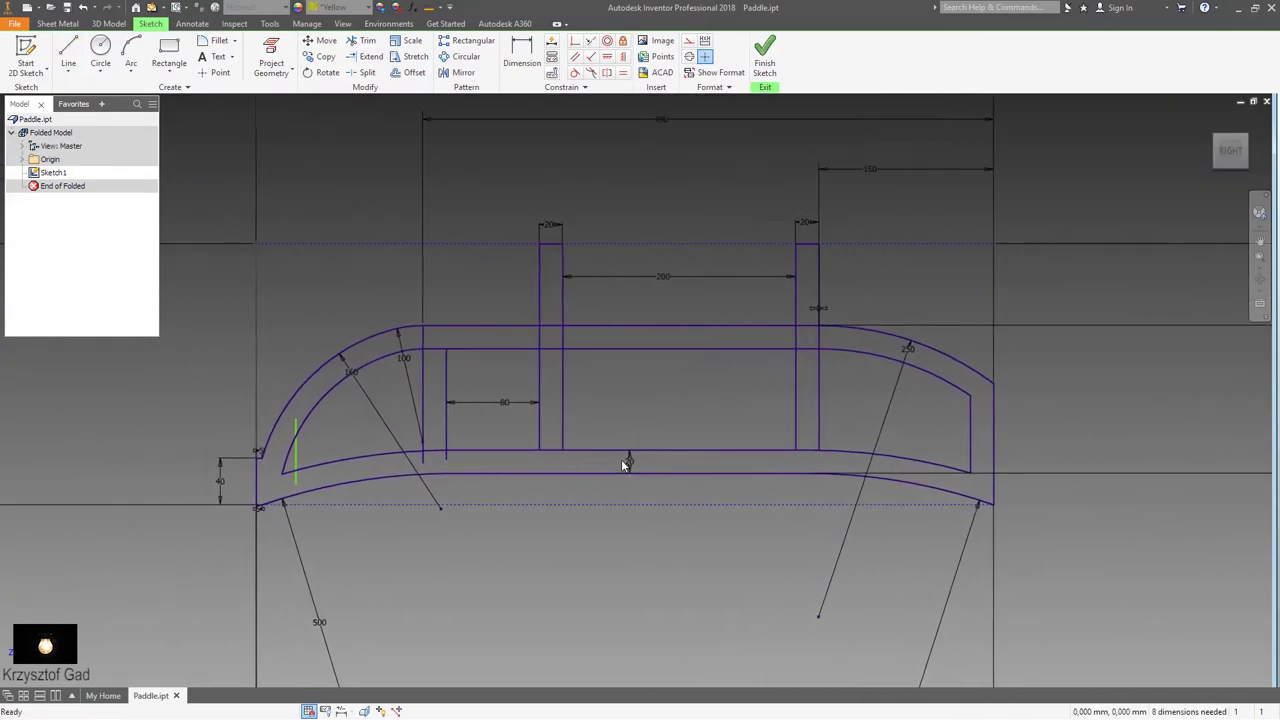
pyautogui.scroll(-1, 621, 465)
pyautogui.scroll(-1, 621, 465)
pyautogui.scroll(-1, 621, 466)
# Step: Dimension the short left vertical line 118 from the arc-top vertical line
pyautogui.rightClick(618, 510)
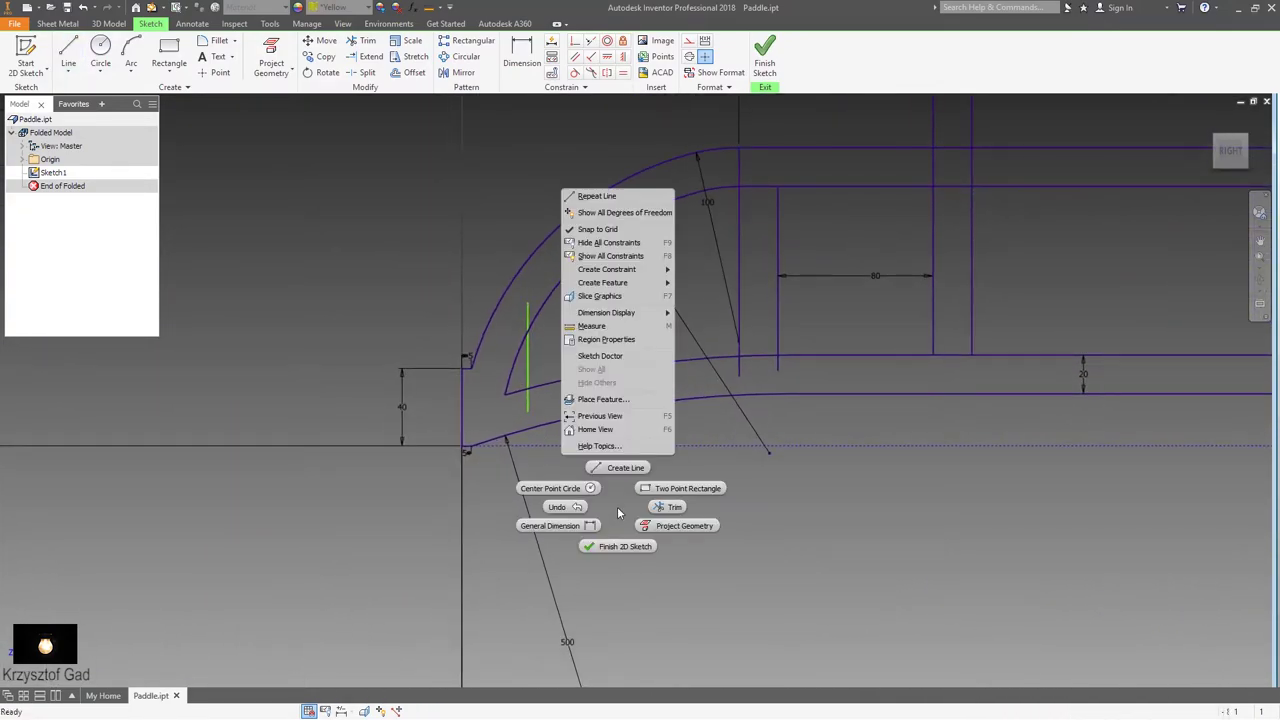
pyautogui.click(589, 524)
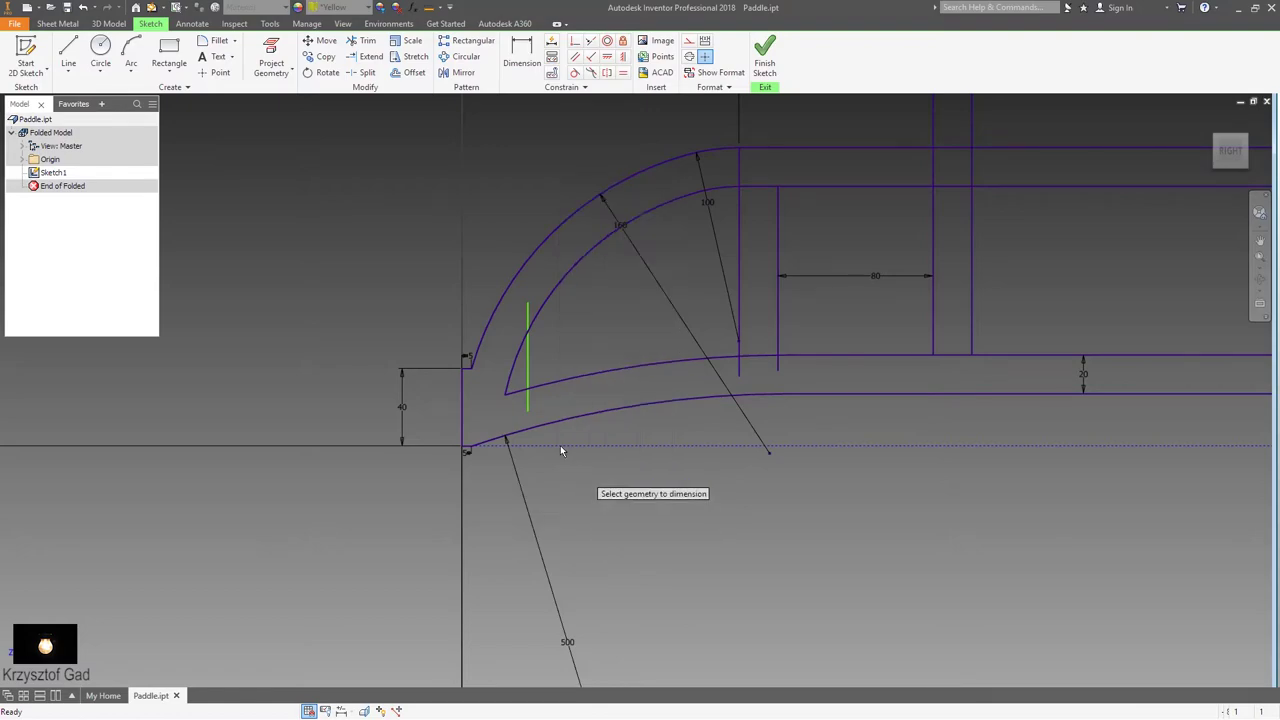
pyautogui.click(527, 403)
pyautogui.click(743, 346)
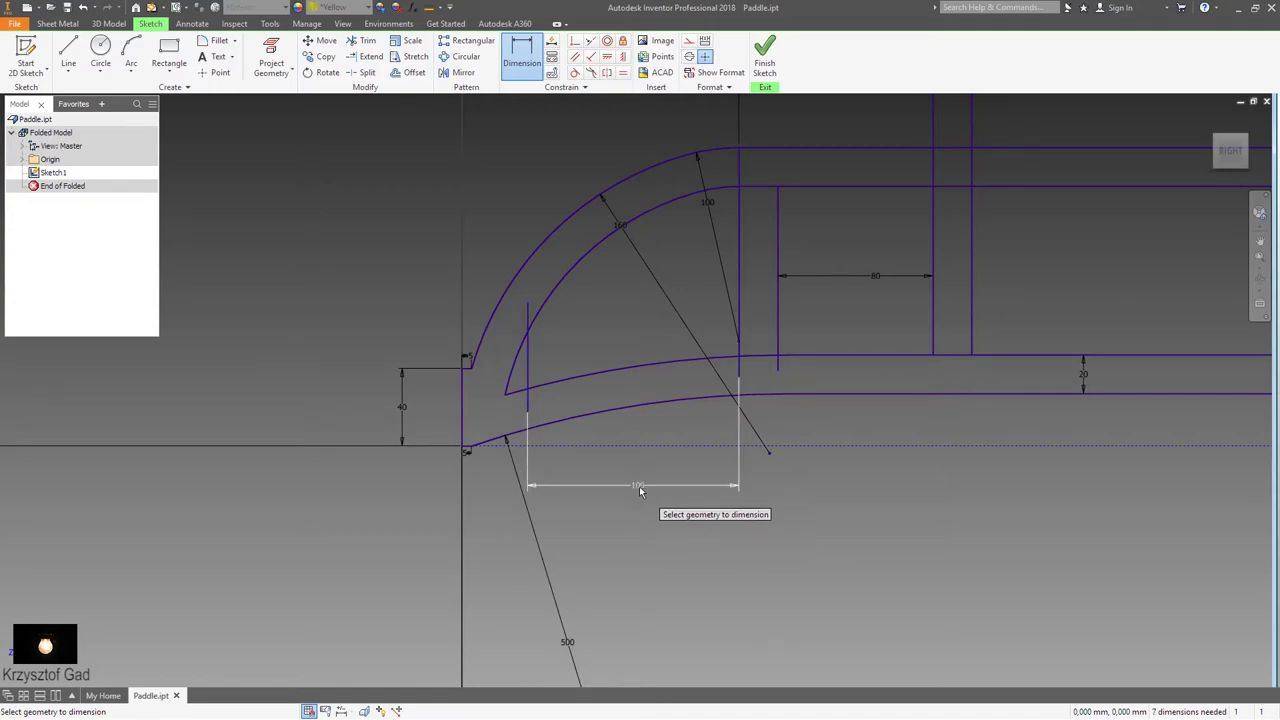
pyautogui.click(639, 486)
pyautogui.write('118')
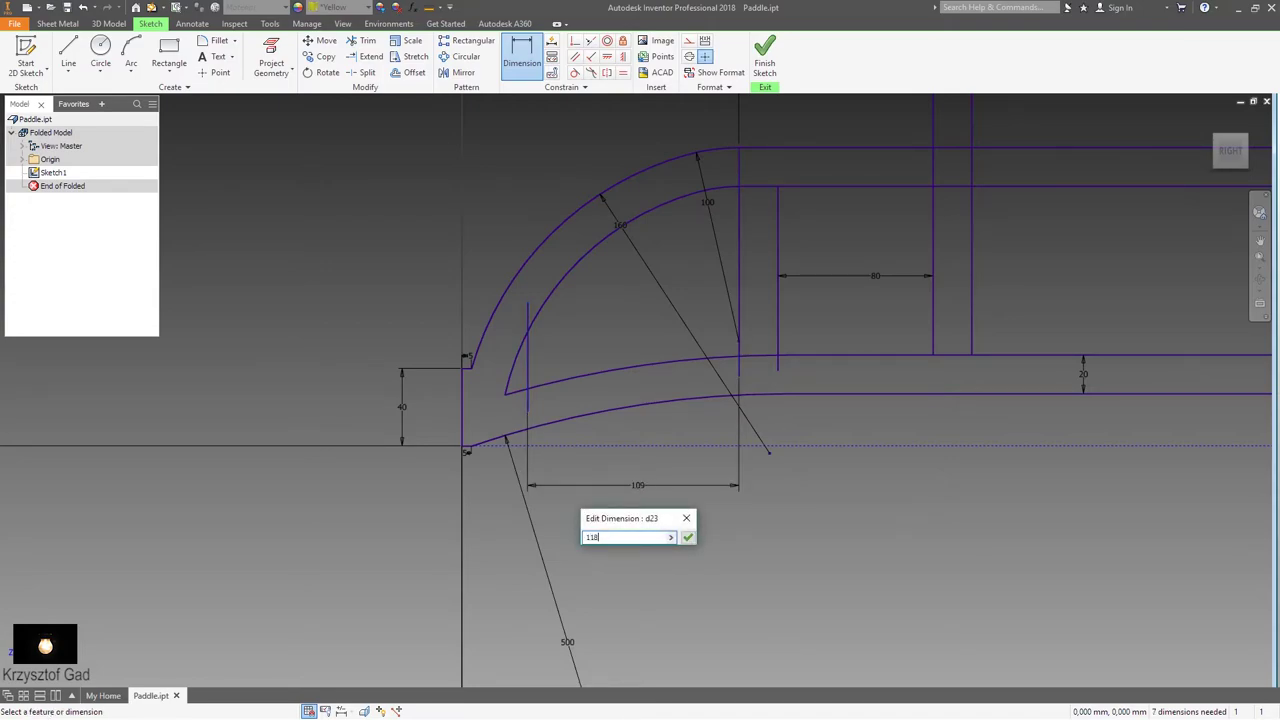
pyautogui.press('Return')
pyautogui.scroll(2, 640, 492)
pyautogui.scroll(2, 614, 456)
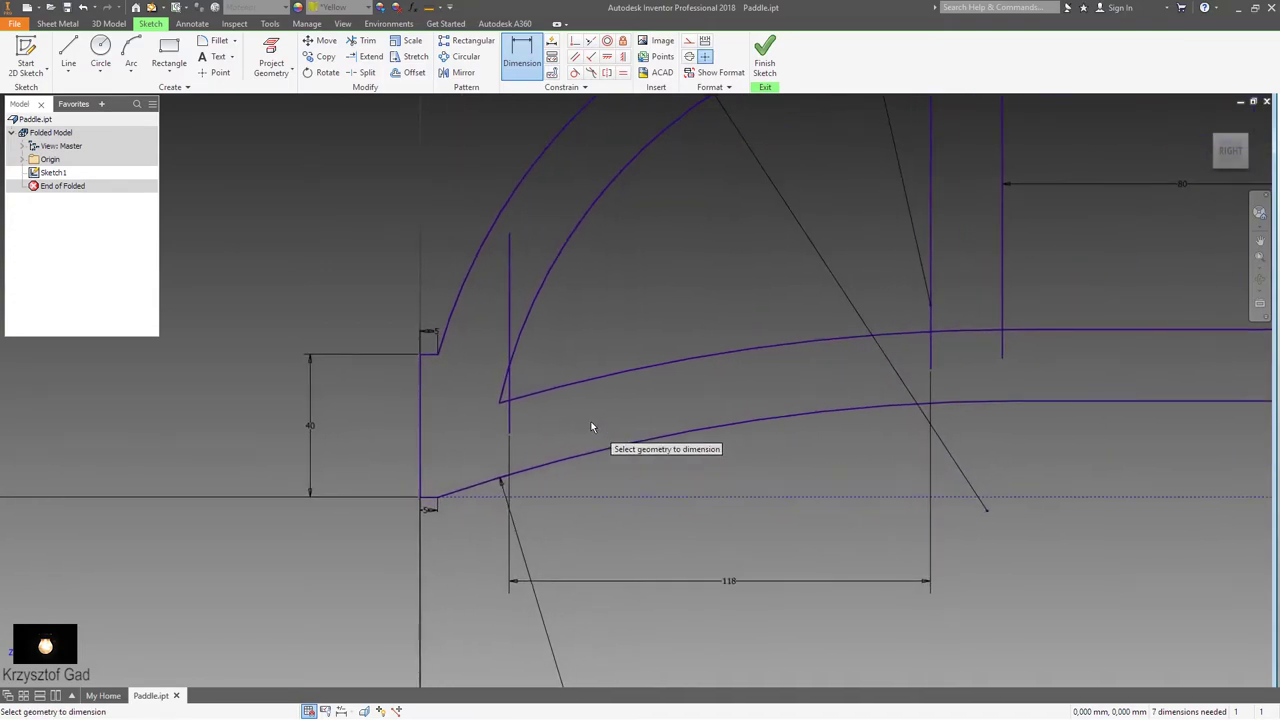
# Step: Trim the stray and overhanging segments near the inner arc, undoing the wrong trims
pyautogui.click(370, 41)
pyautogui.scroll(2, 460, 190)
pyautogui.scroll(2, 514, 246)
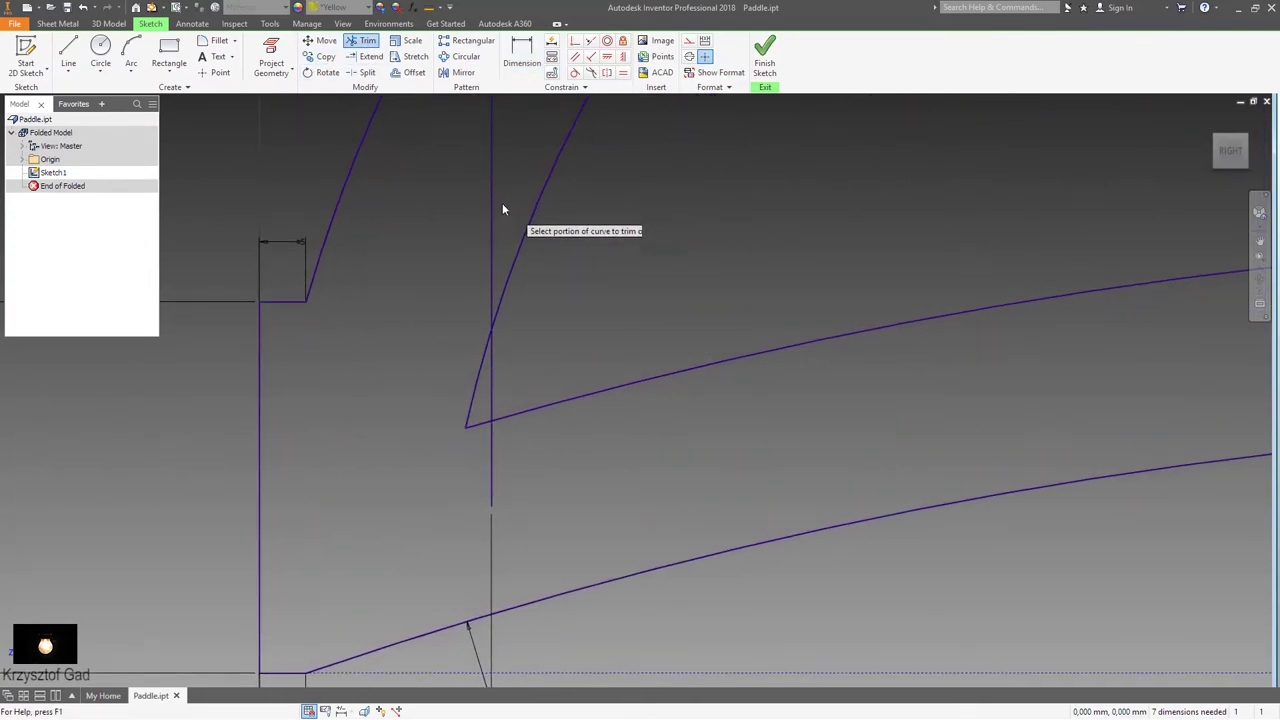
pyautogui.moveTo(453, 345); pyautogui.dragTo(486, 451)
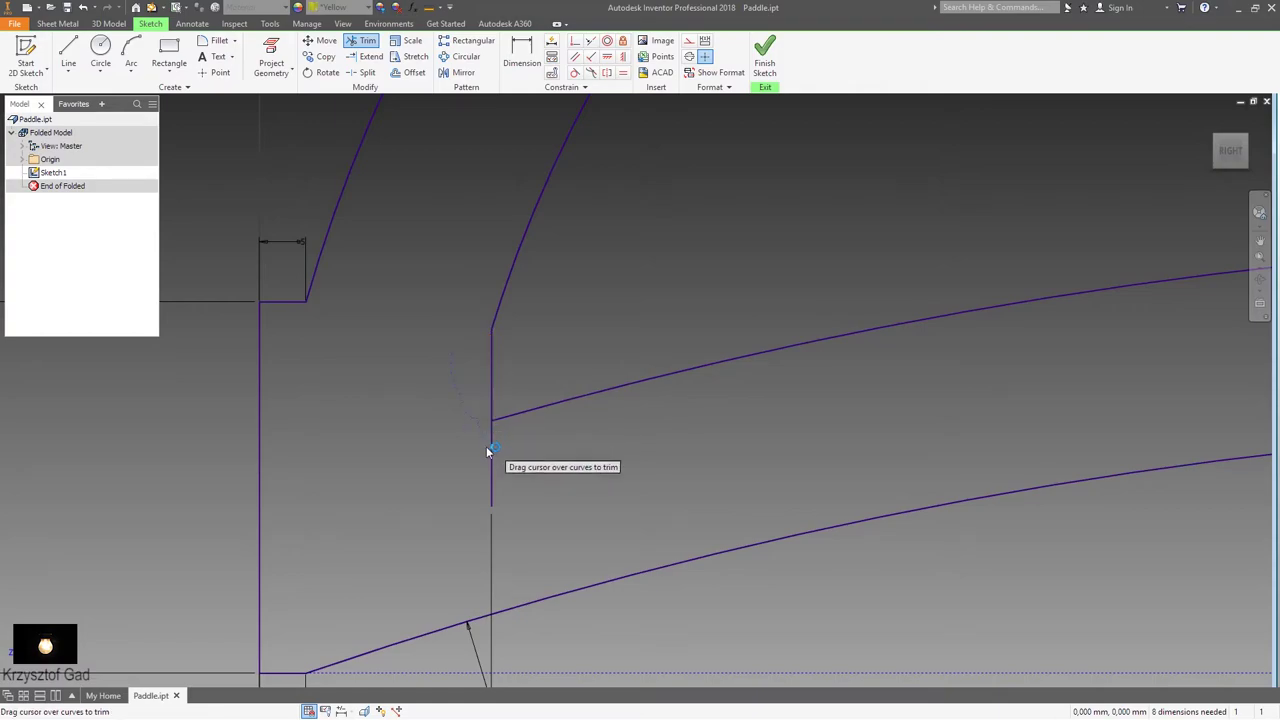
pyautogui.press('F5')
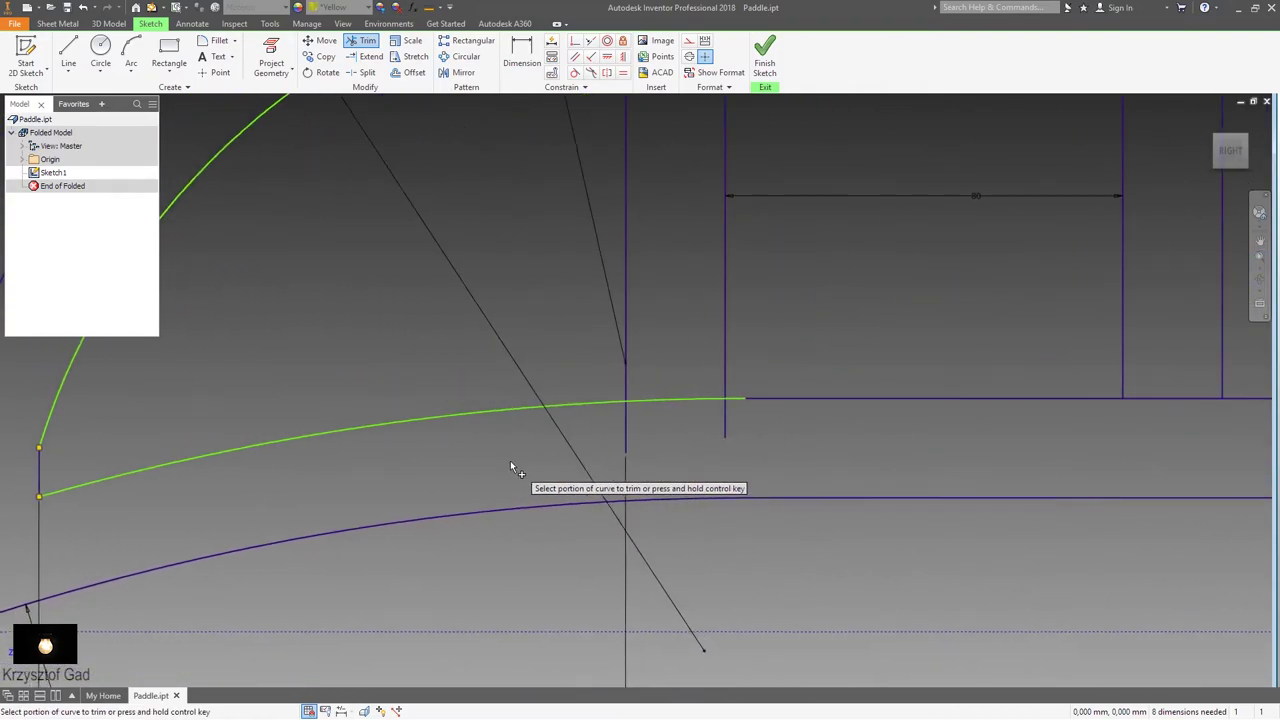
pyautogui.moveTo(578, 429)
pyautogui.mouseDown()
pyautogui.moveTo(657, 377)
pyautogui.moveTo(665, 430)
pyautogui.mouseUp()
pyautogui.press('F5')
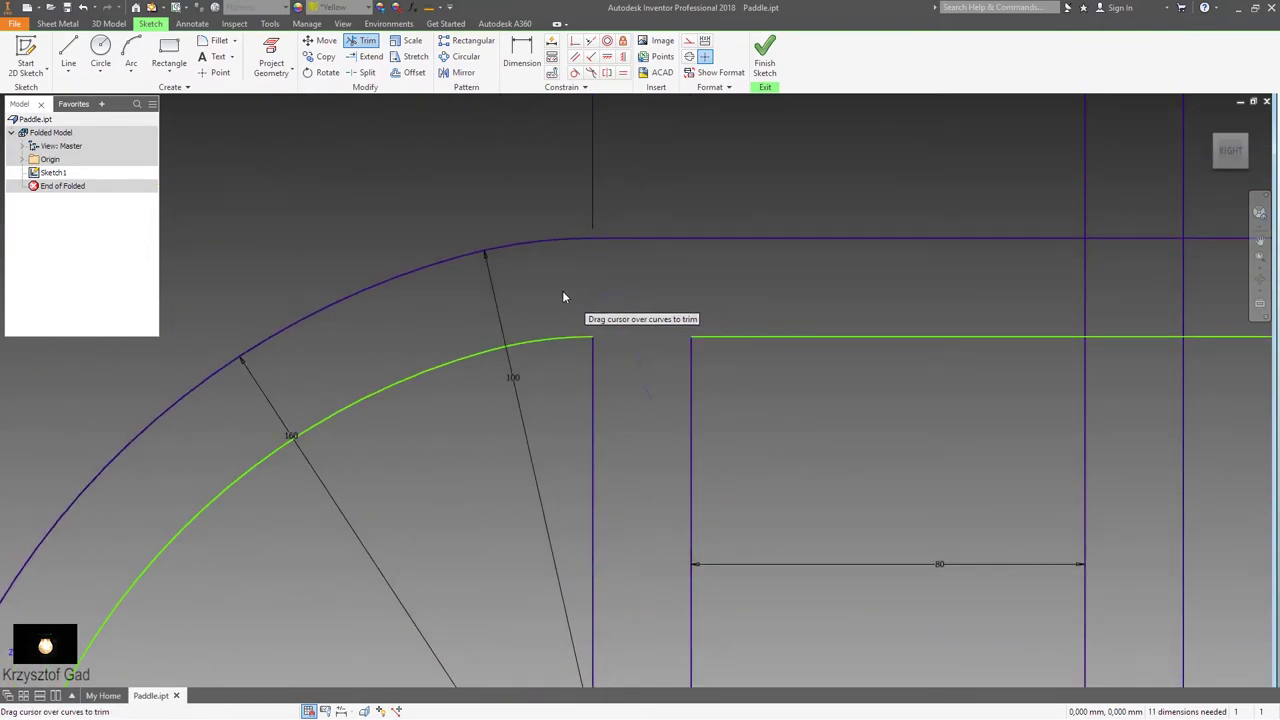
pyautogui.hotkey('ctrl', 'z')
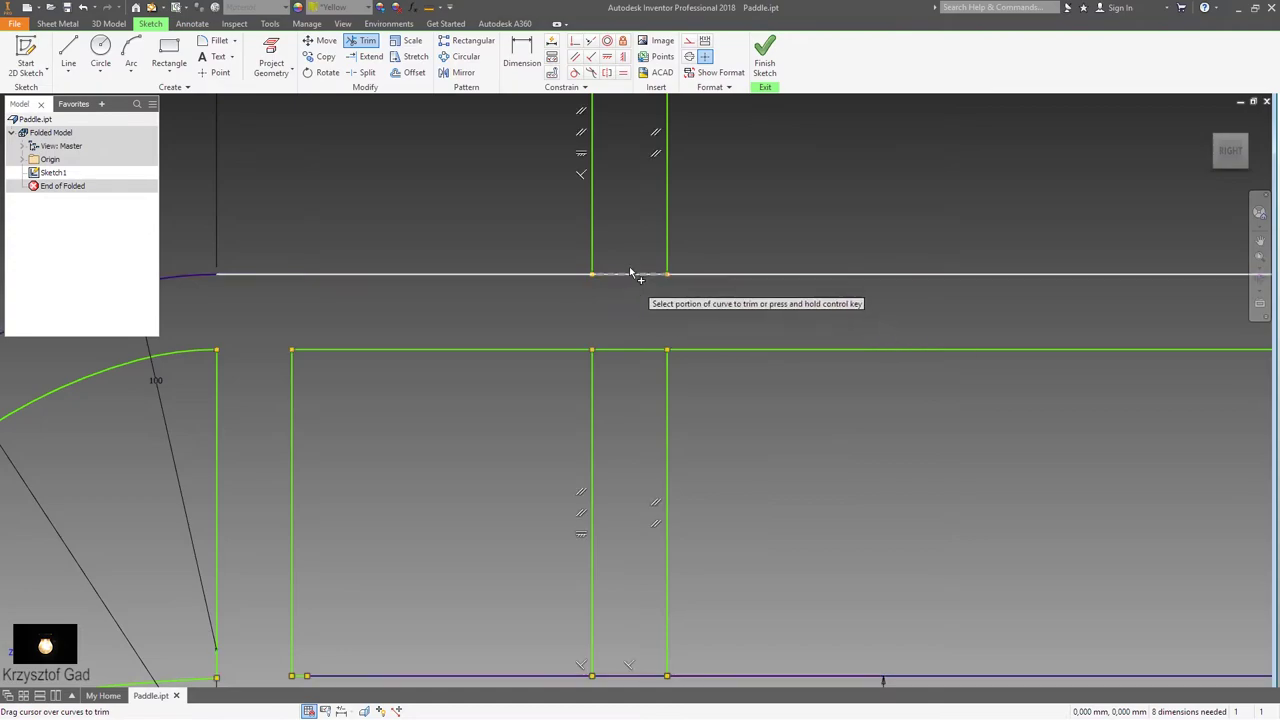
pyautogui.hotkey('ctrl', 'z')
pyautogui.hotkey('ctrl', 'z')
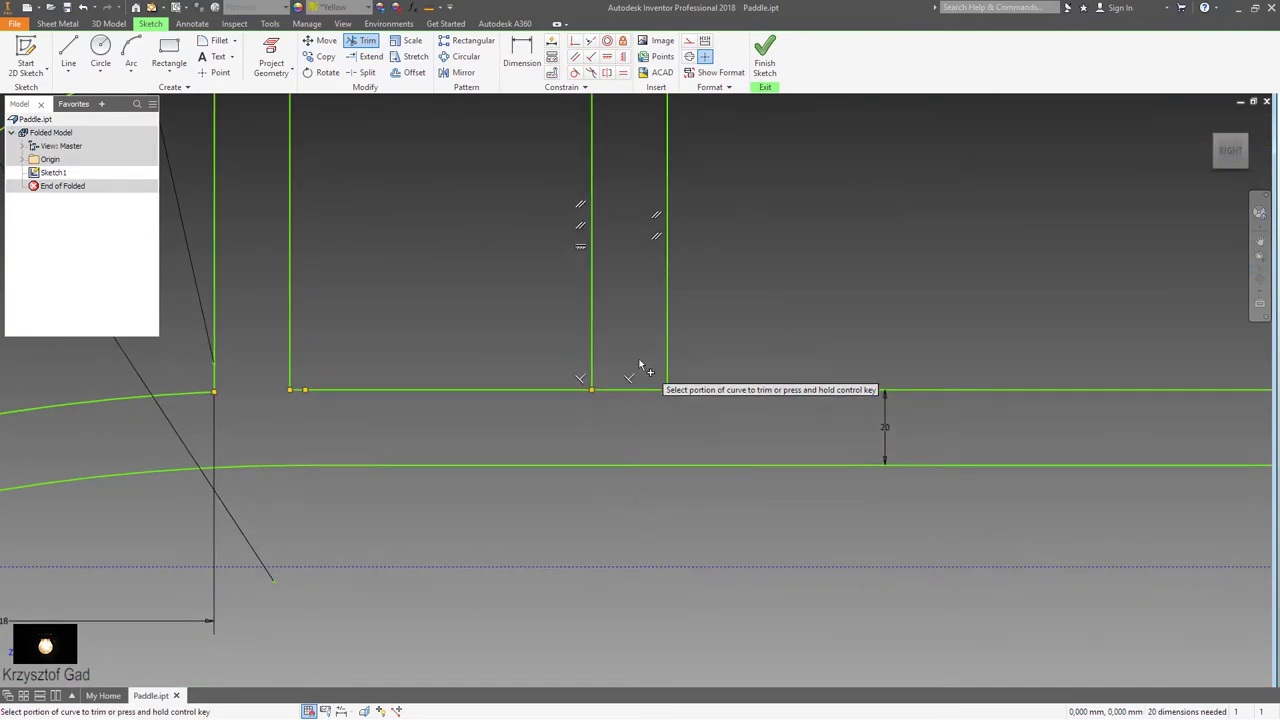
pyautogui.hotkey('ctrl', 'z')
# Step: Trim the lower vertical stub and the green edge's middle piece, then undo both trims
pyautogui.scroll(3, 646, 446)
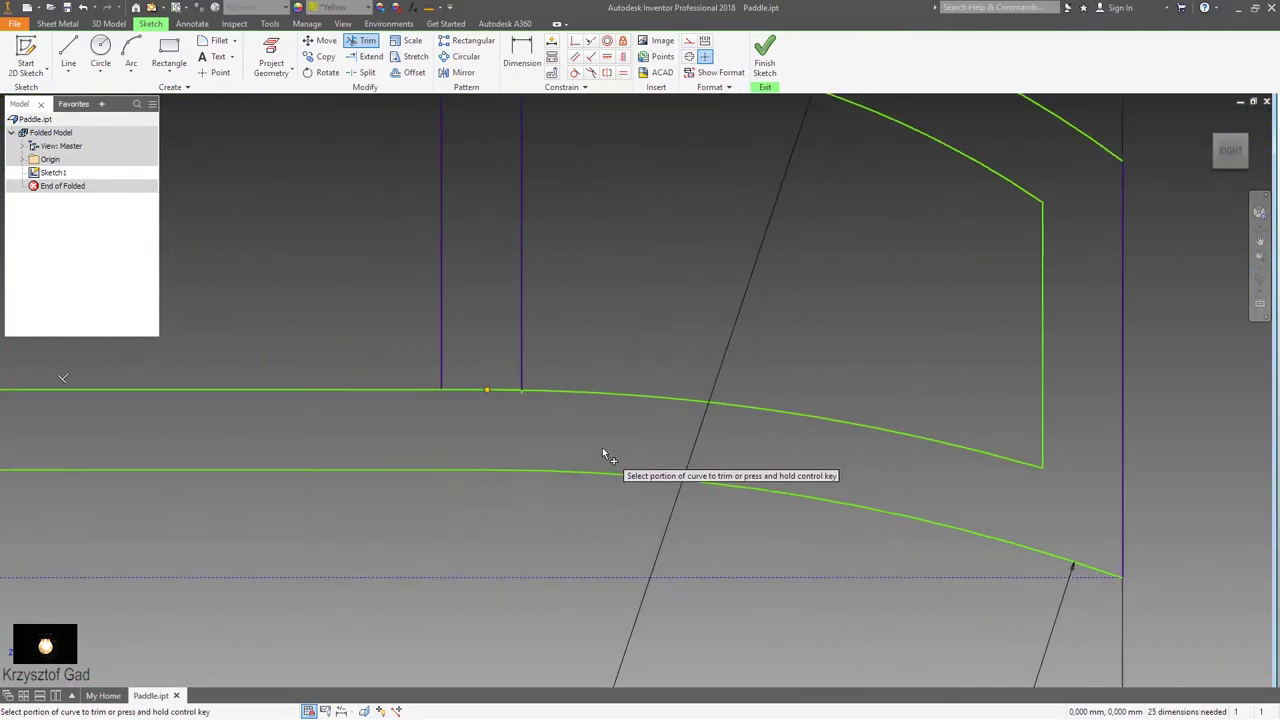
pyautogui.scroll(3, 603, 449)
pyautogui.scroll(3, 648, 471)
pyautogui.click(1013, 430)
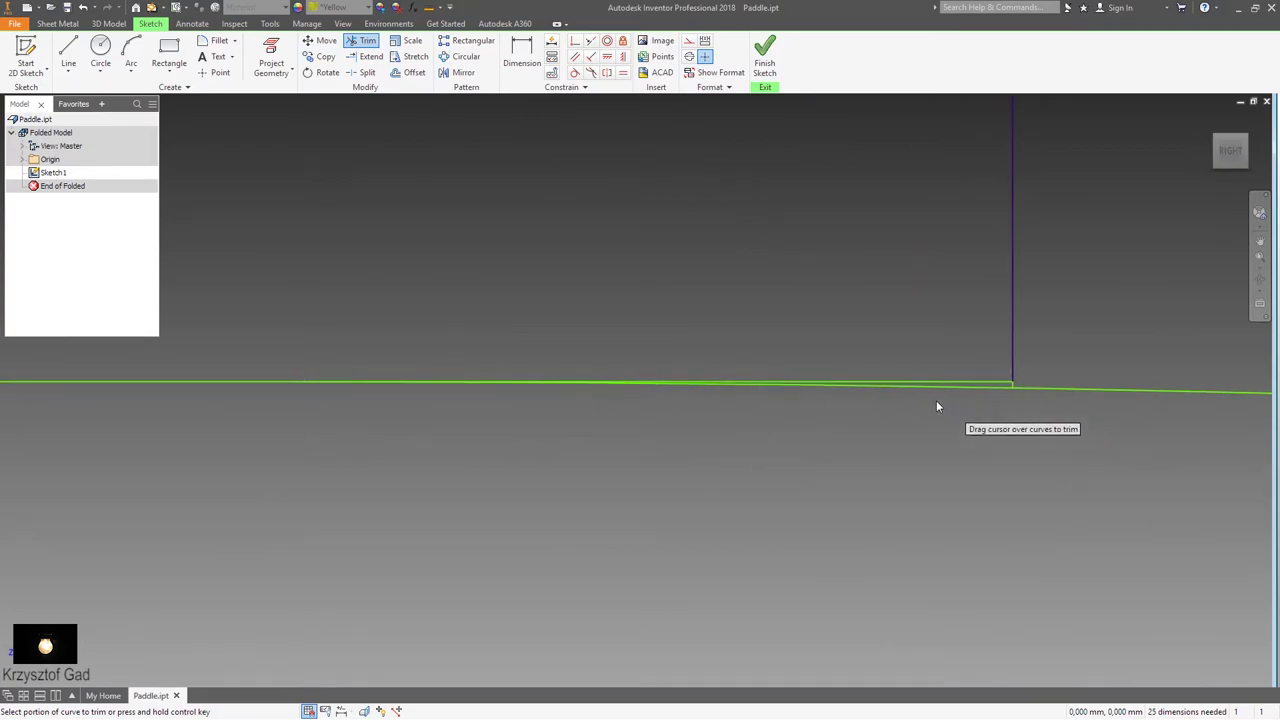
pyautogui.click(910, 384)
pyautogui.scroll(-1, 341, 472)
pyautogui.scroll(-2, 420, 495)
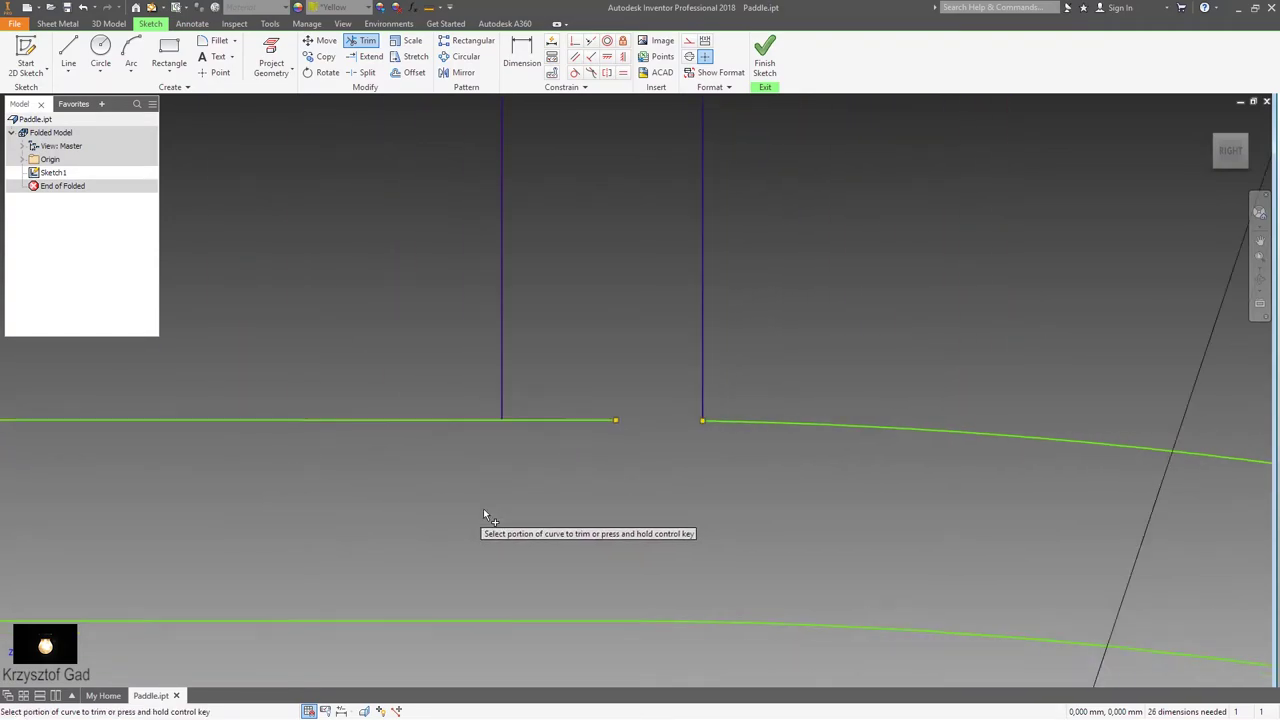
pyautogui.scroll(-1, 570, 330)
pyautogui.scroll(-2, 600, 390)
pyautogui.hotkey('ctrl', 'z')
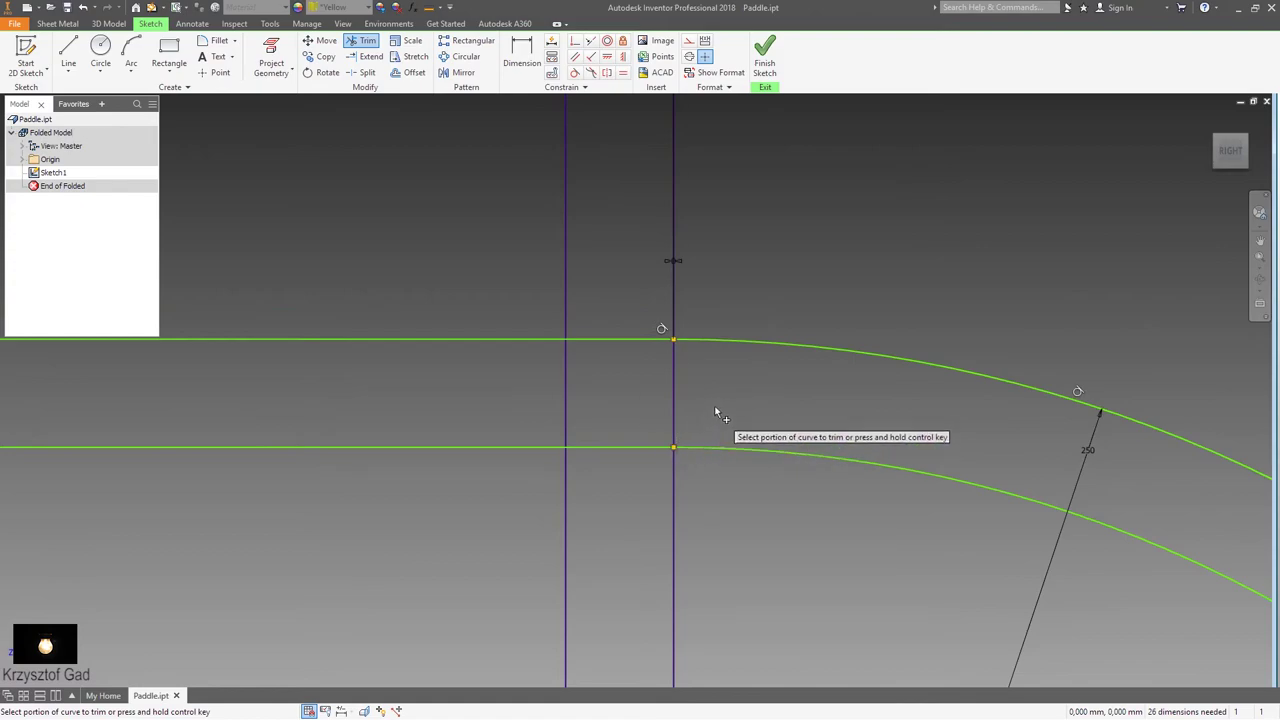
pyautogui.hotkey('ctrl', 'z')
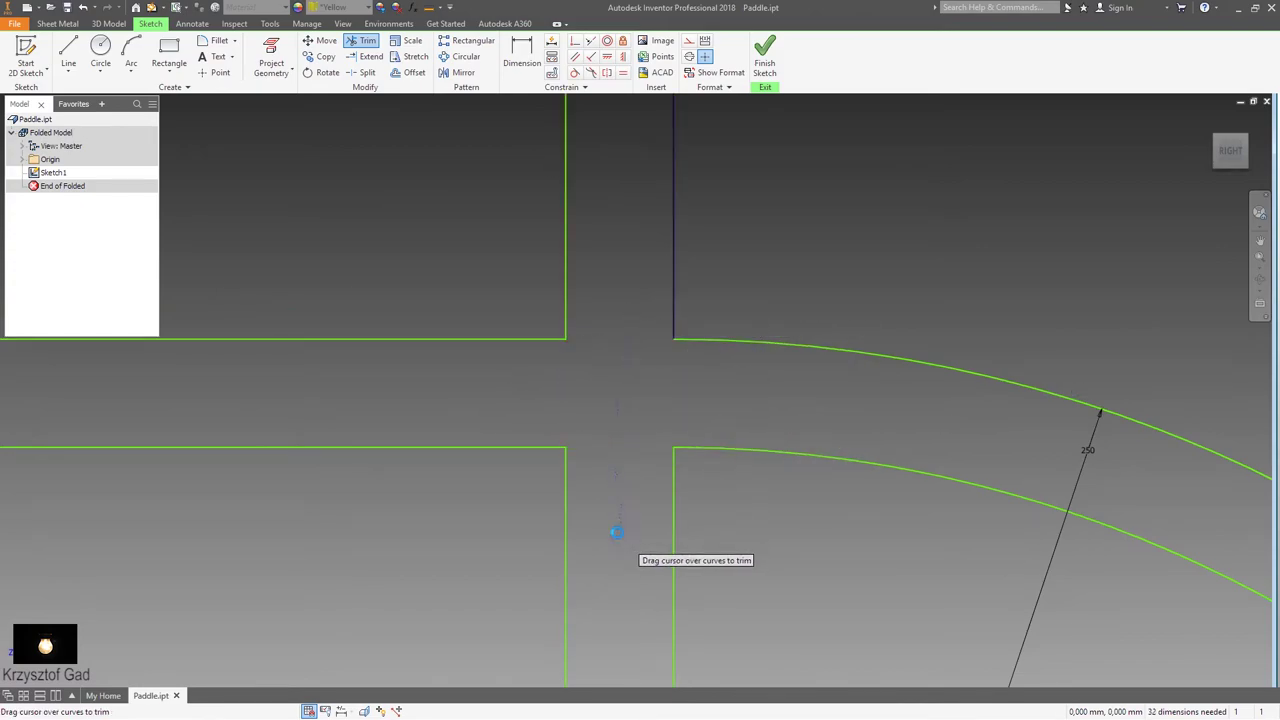
pyautogui.scroll(-2, 618, 534)
pyautogui.scroll(-2, 615, 537)
pyautogui.press('F5')
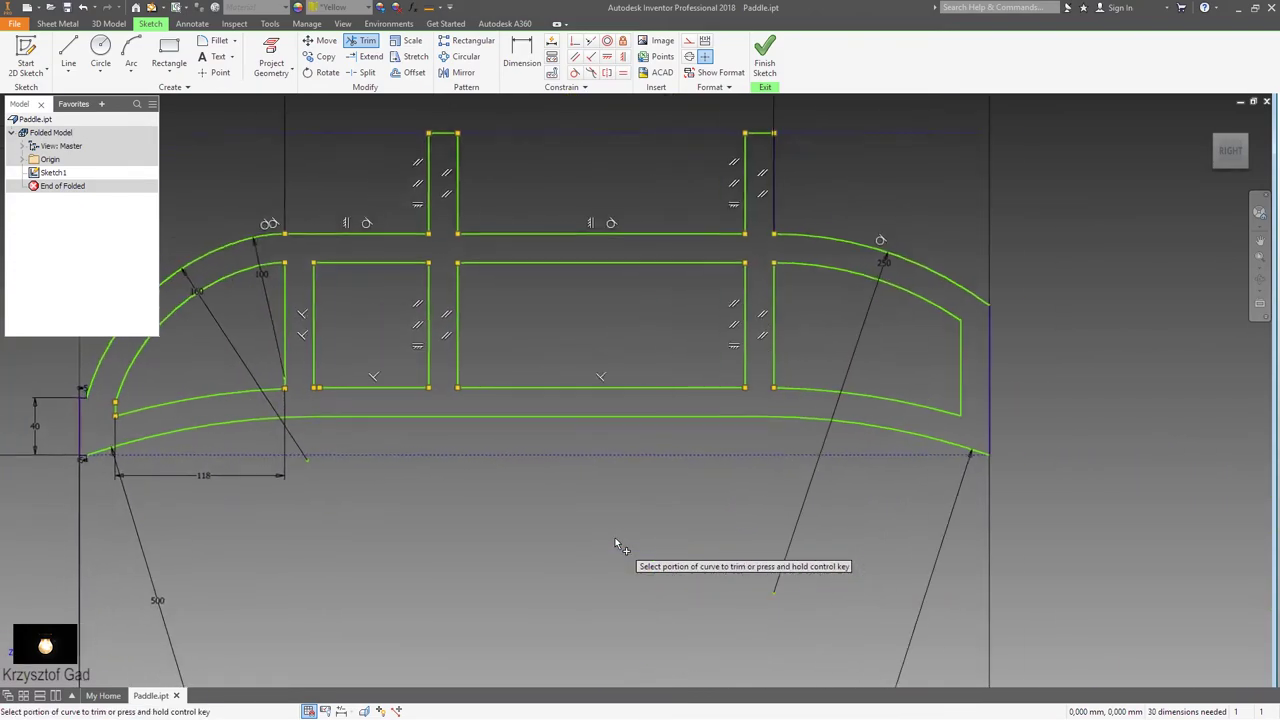
pyautogui.rightClick(615, 545)
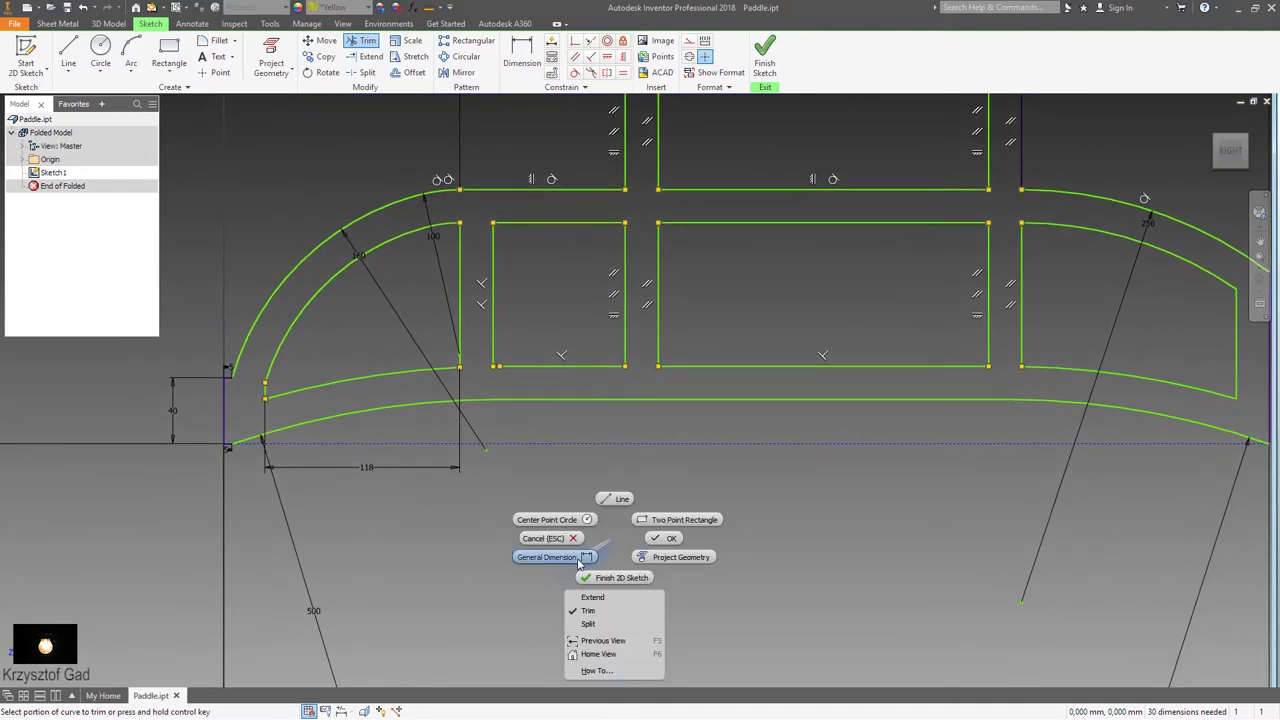
# Step: Add 20 dimensions around the left and middle pockets, plus the middle pocket's height
pyautogui.click(572, 565)
pyautogui.click(765, 399)
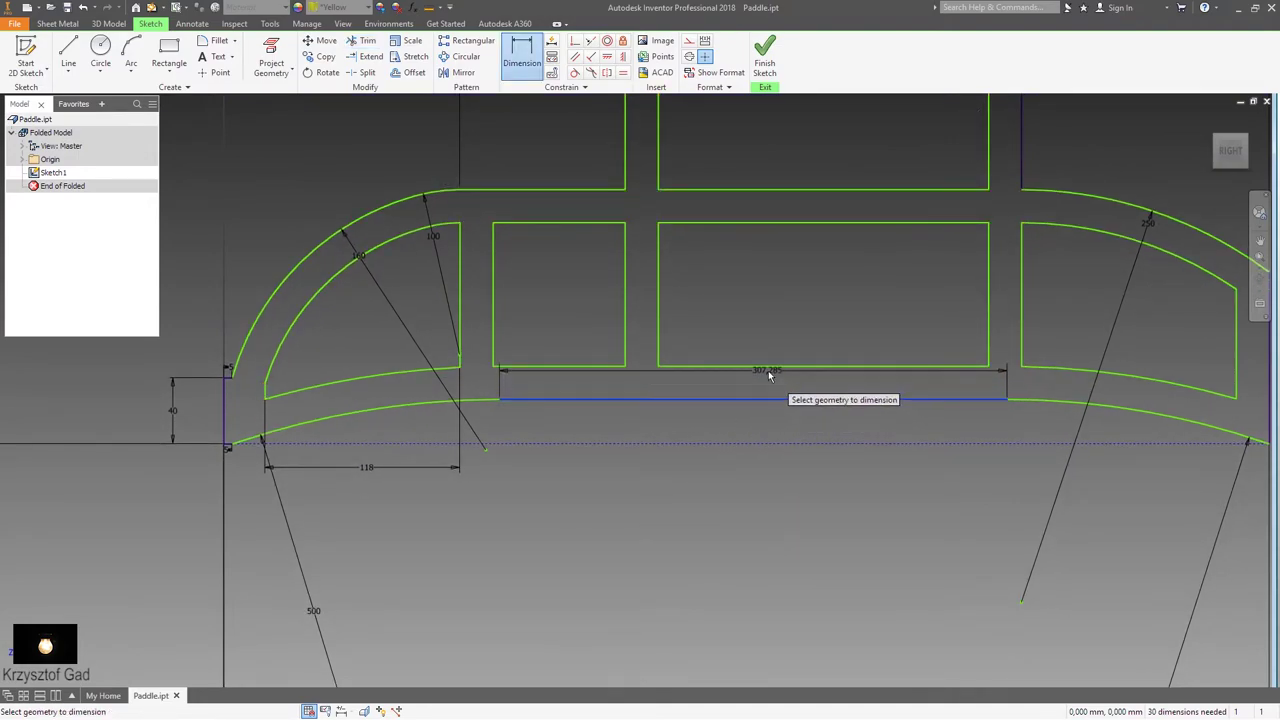
pyautogui.click(770, 352)
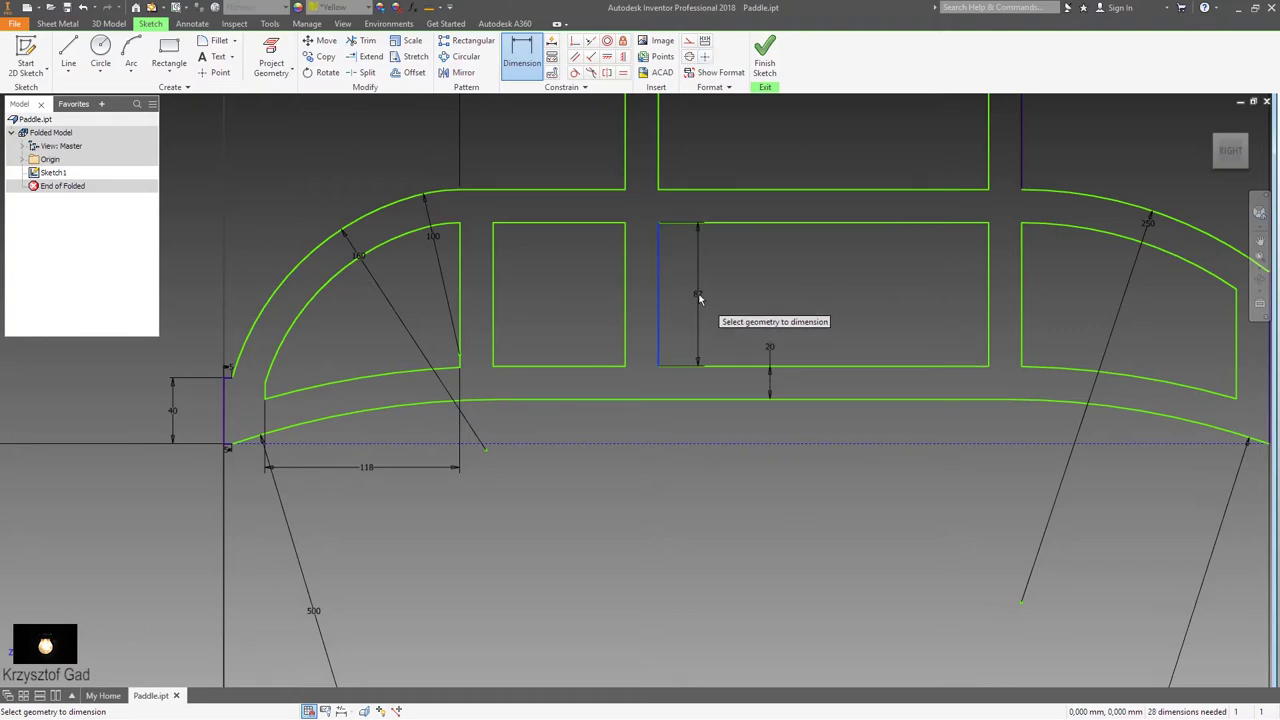
pyautogui.click(698, 294)
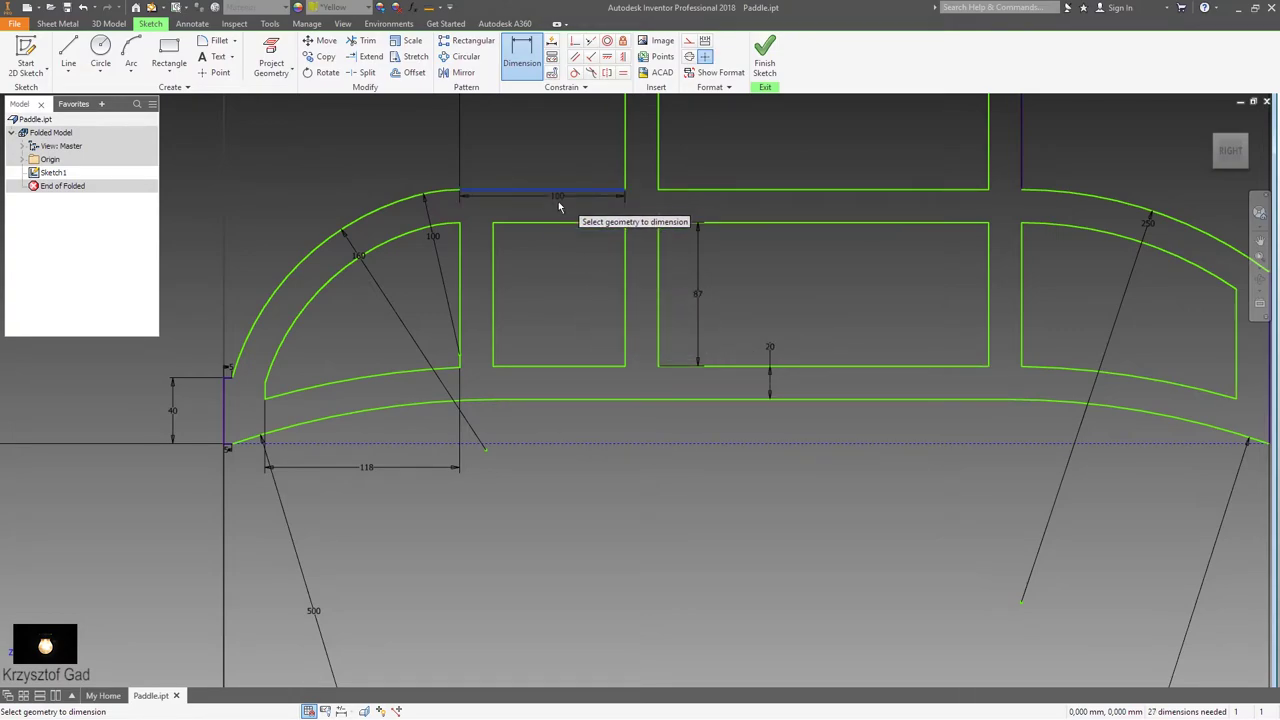
pyautogui.click(556, 257)
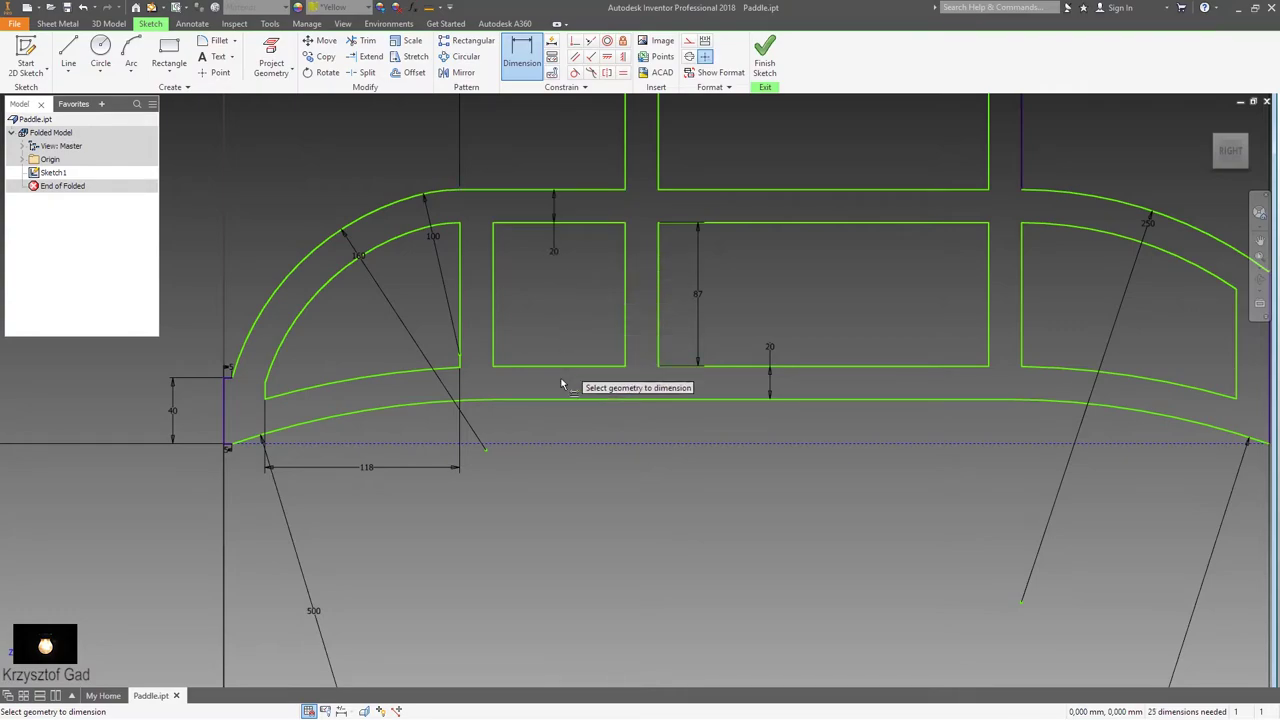
pyautogui.click(575, 366)
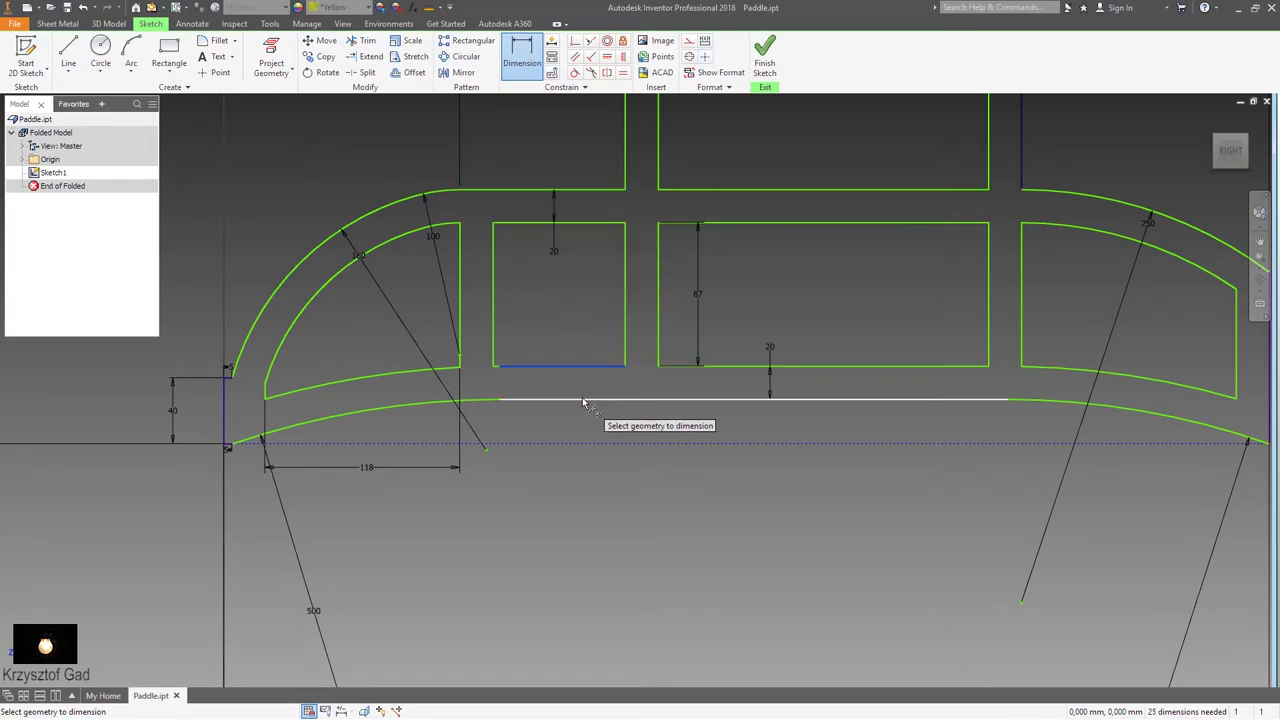
pyautogui.click(579, 400)
pyautogui.click(578, 416)
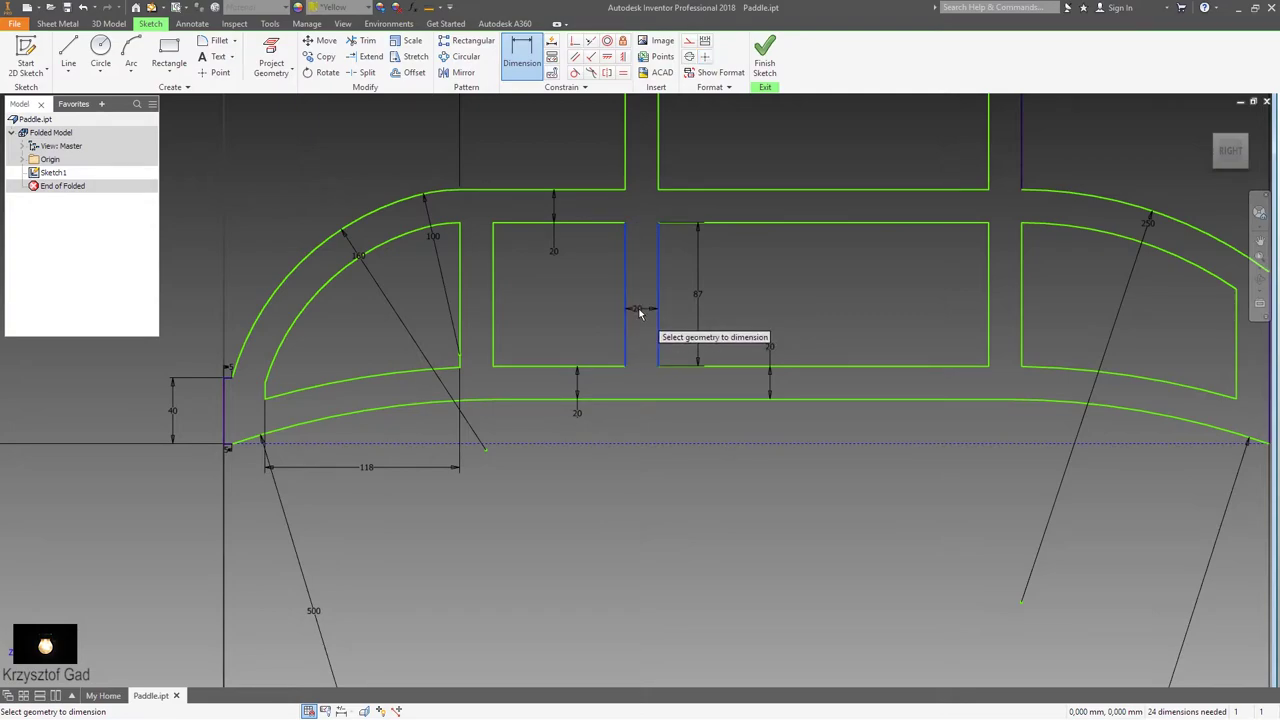
pyautogui.click(640, 313)
# Step: Set a 20 gap between the left pocket and arc section, and a 20 lower arc band
pyautogui.click(492, 322)
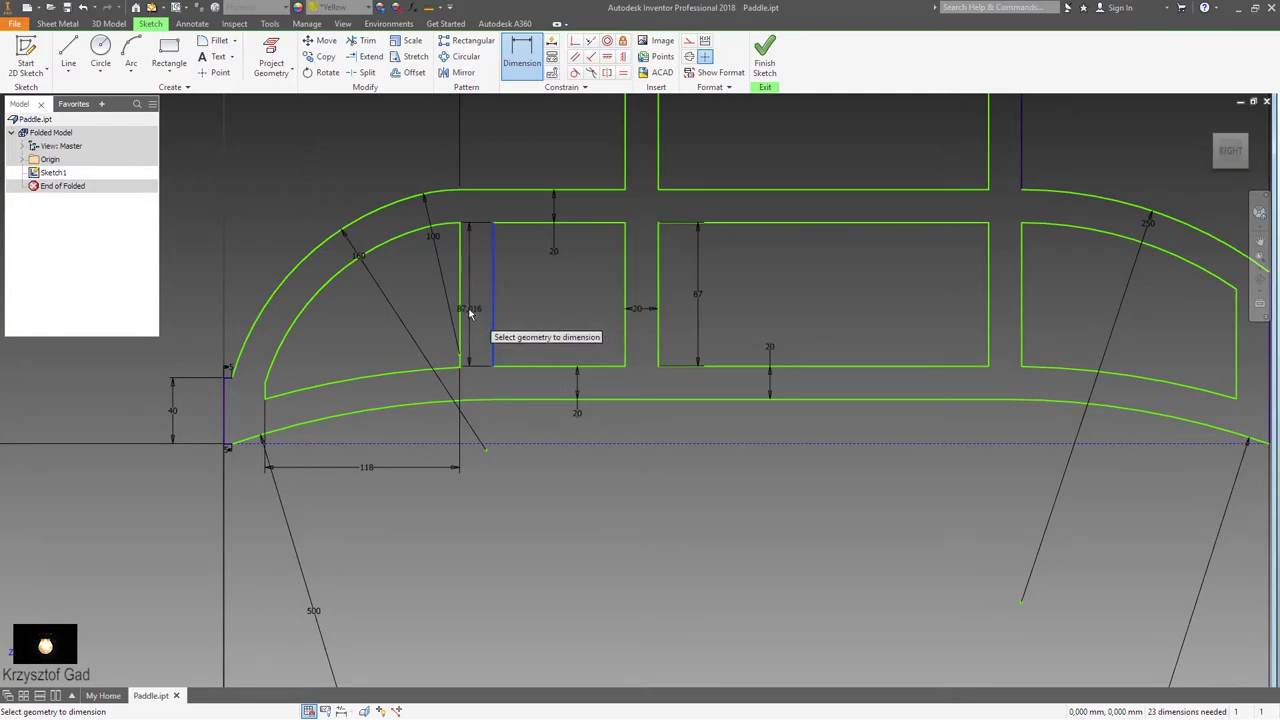
pyautogui.click(462, 306)
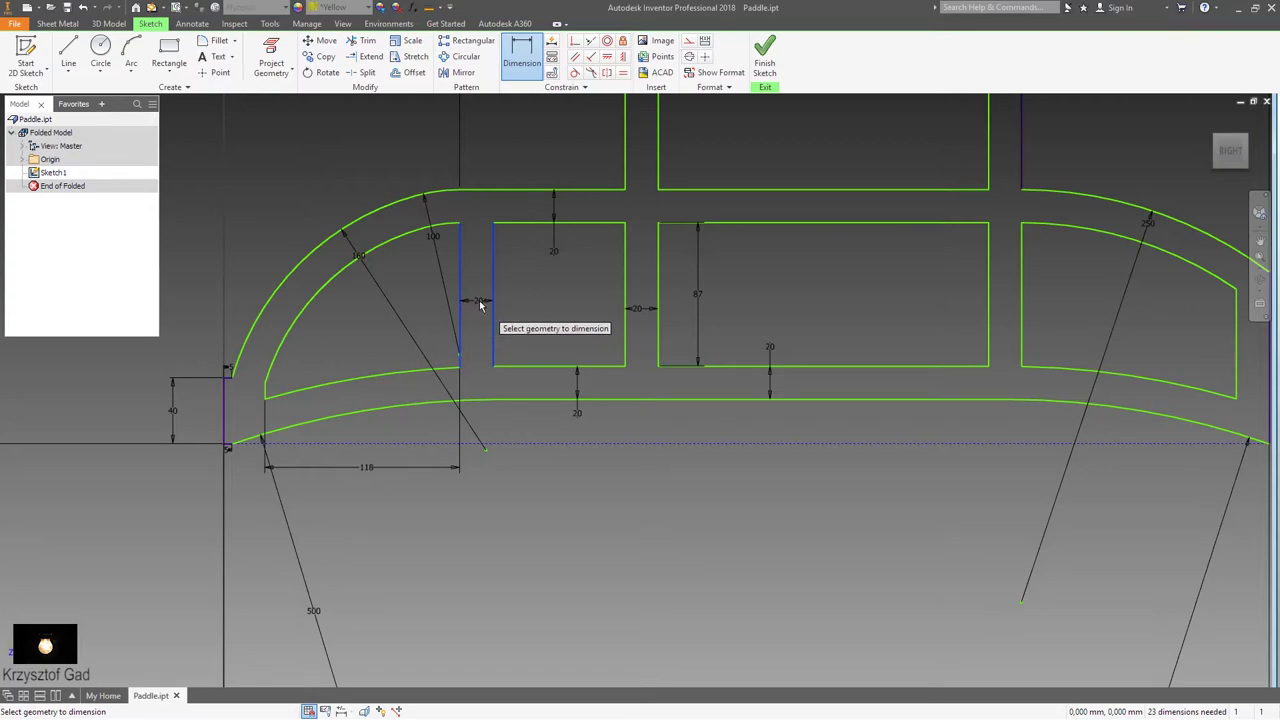
pyautogui.click(479, 300)
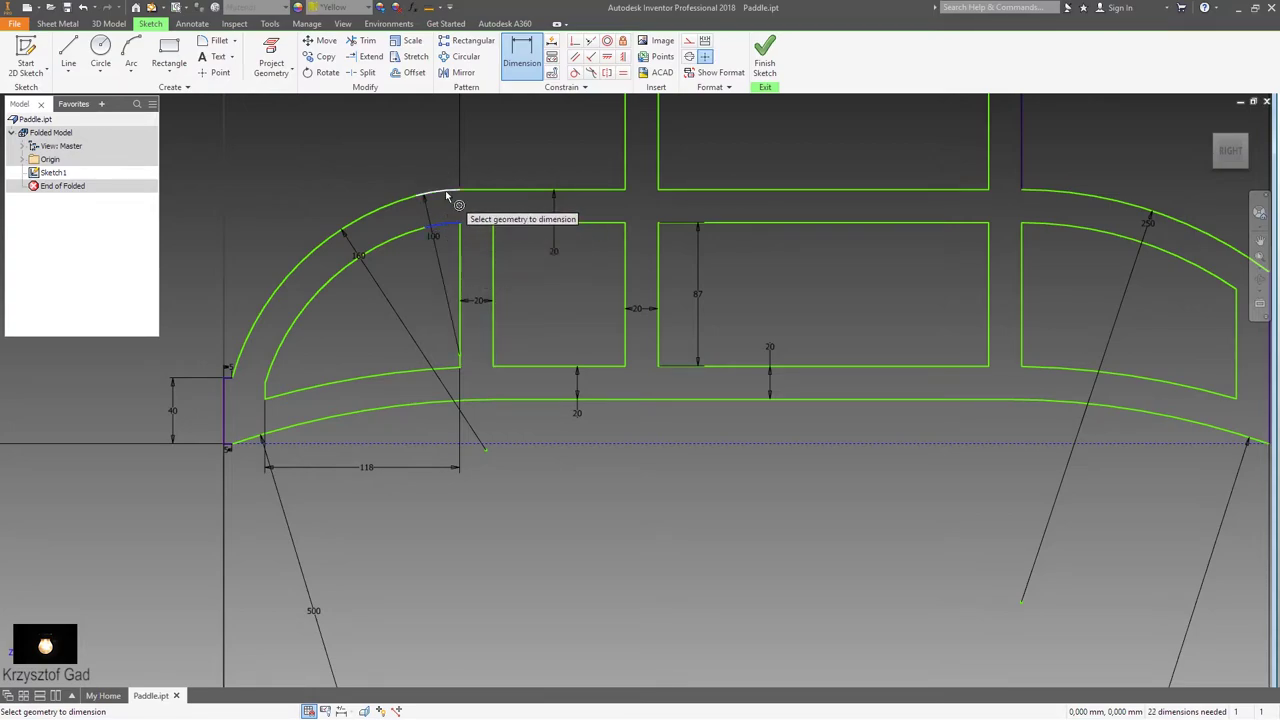
pyautogui.click(383, 207)
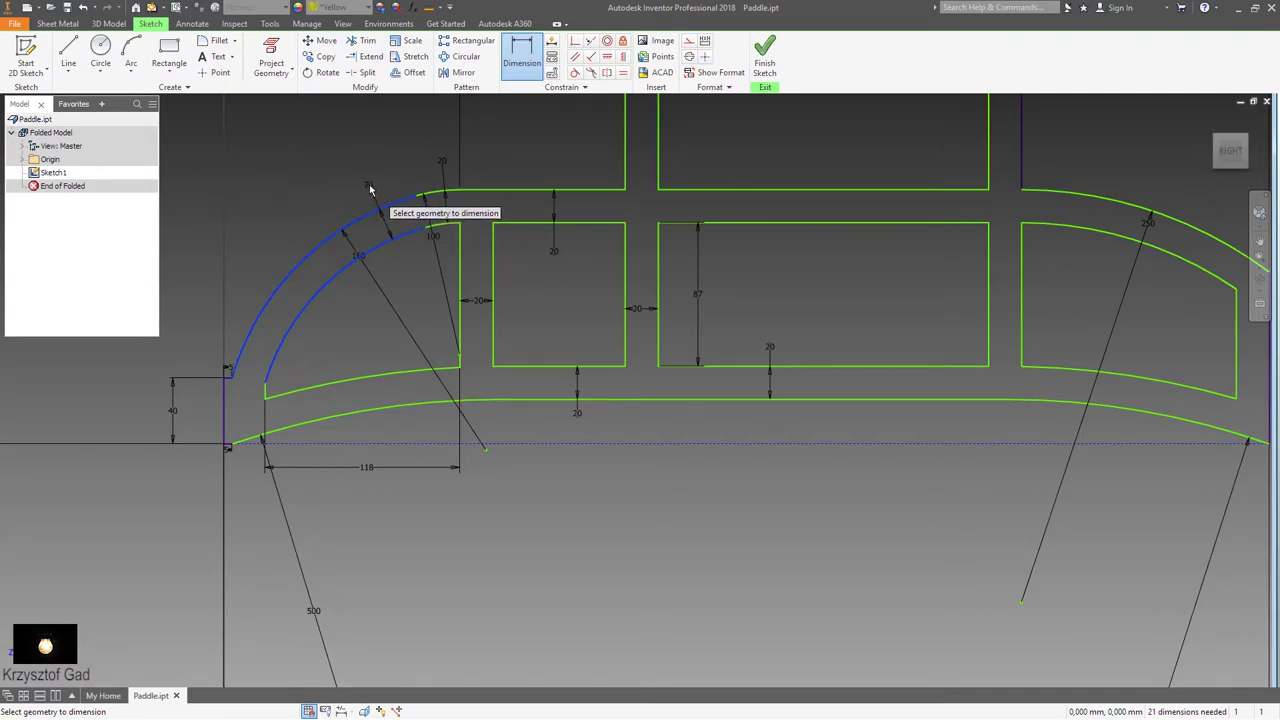
pyautogui.click(314, 387)
pyautogui.click(329, 427)
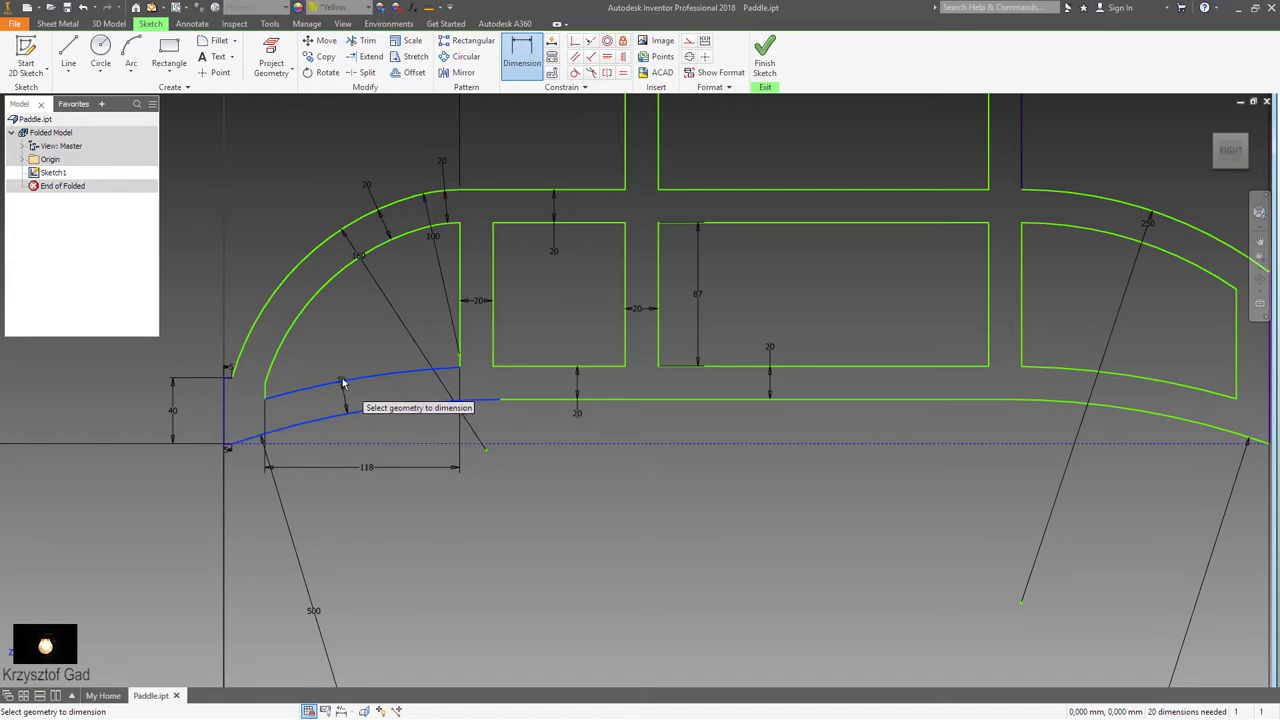
pyautogui.click(340, 364)
pyautogui.press('F5')
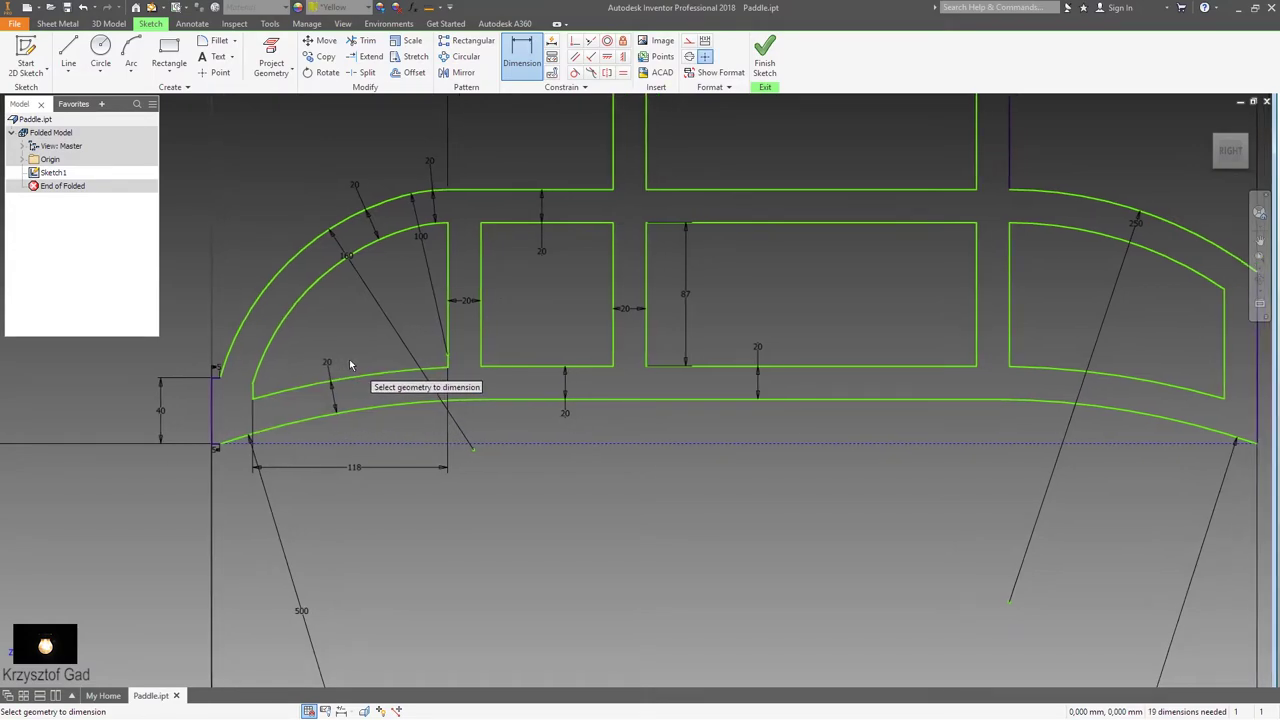
pyautogui.press('F5')
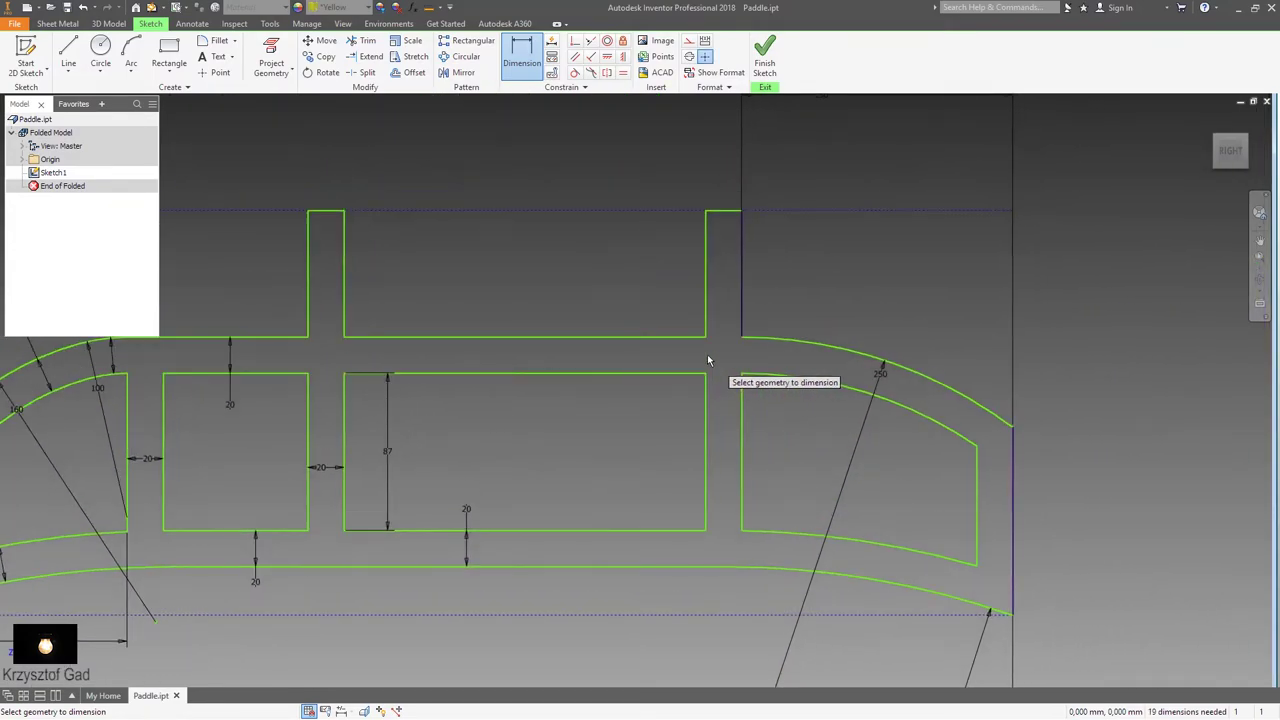
pyautogui.press('F5')
pyautogui.press('F5')
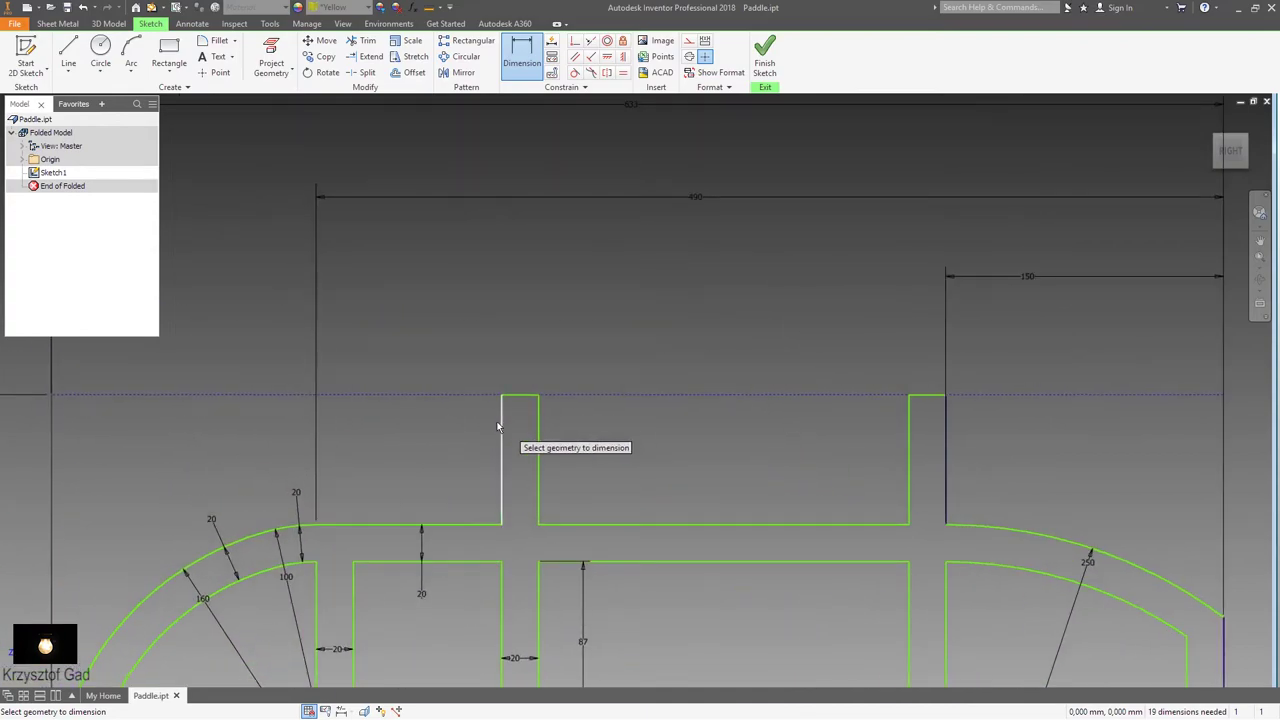
# Step: Dimension both slots 20 wide and 200 apart
pyautogui.click(502, 443)
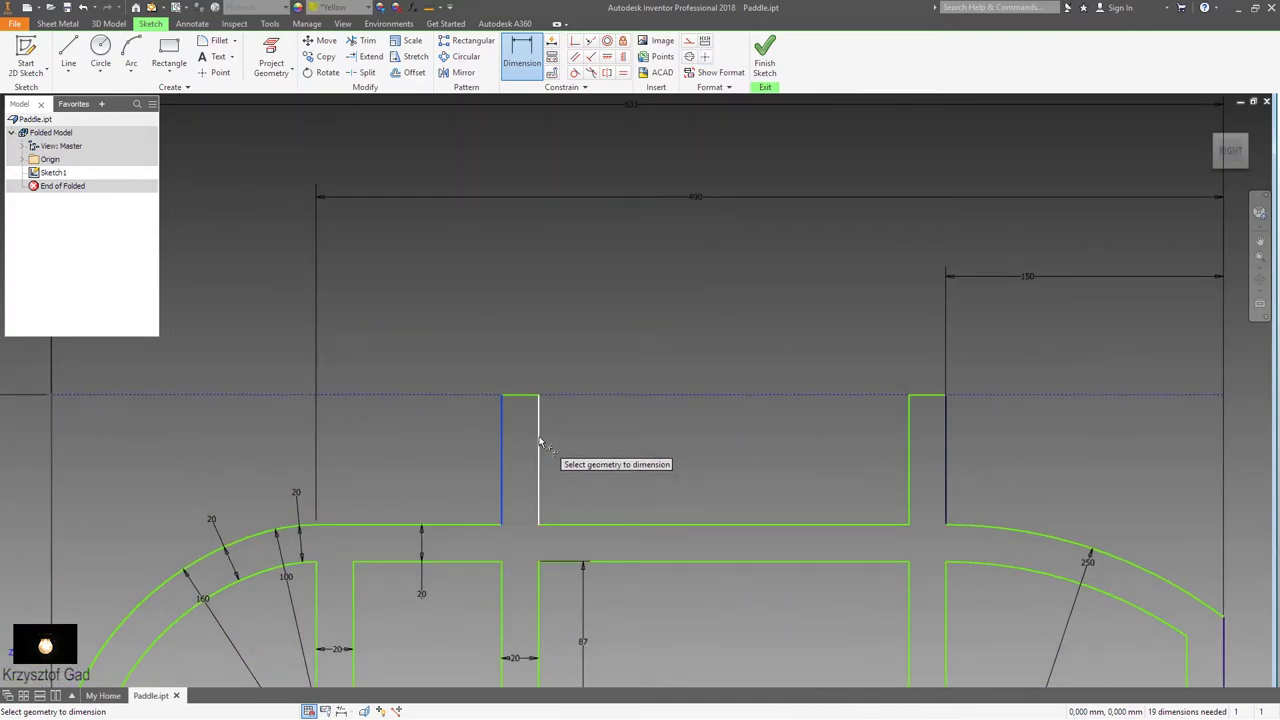
pyautogui.click(539, 436)
pyautogui.click(521, 353)
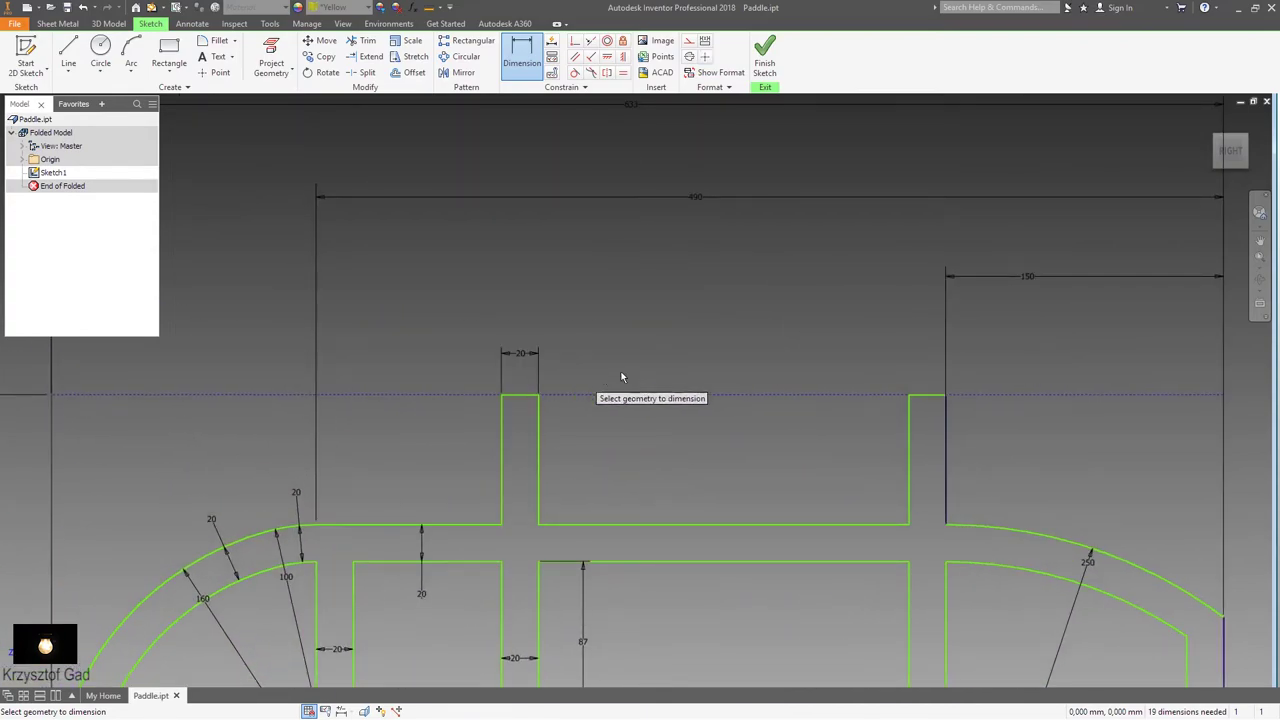
pyautogui.click(910, 452)
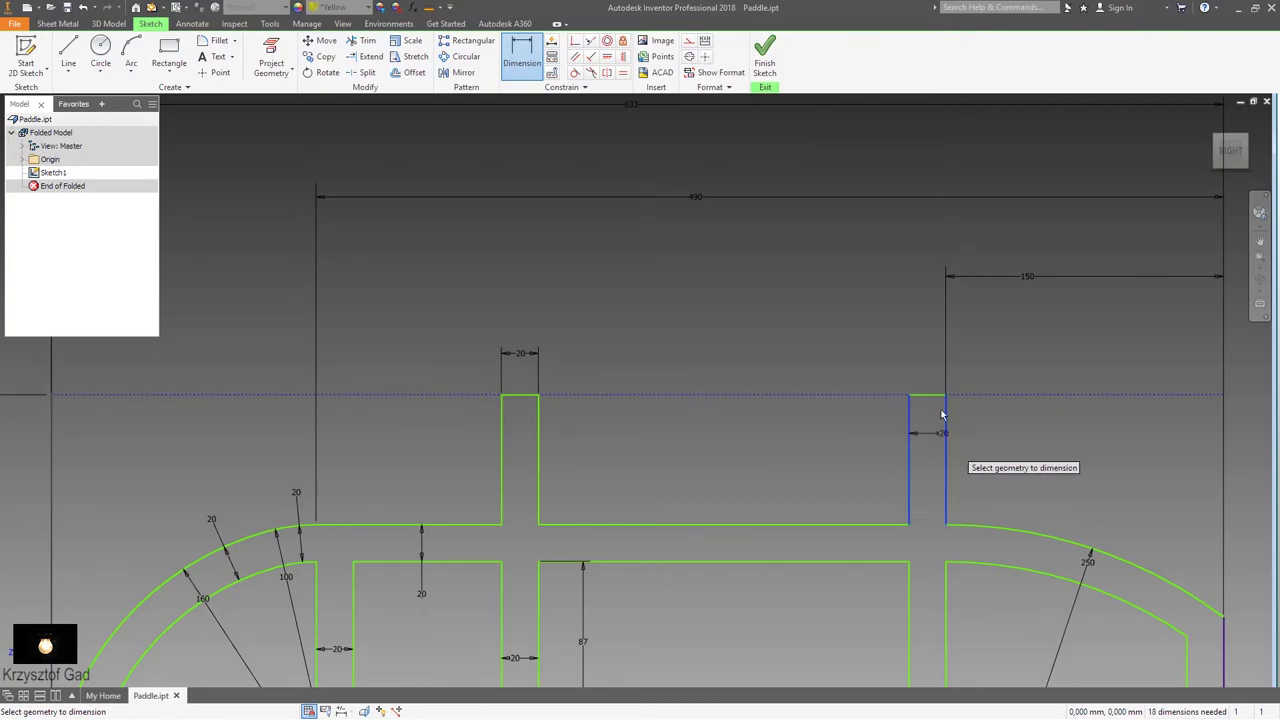
pyautogui.click(928, 378)
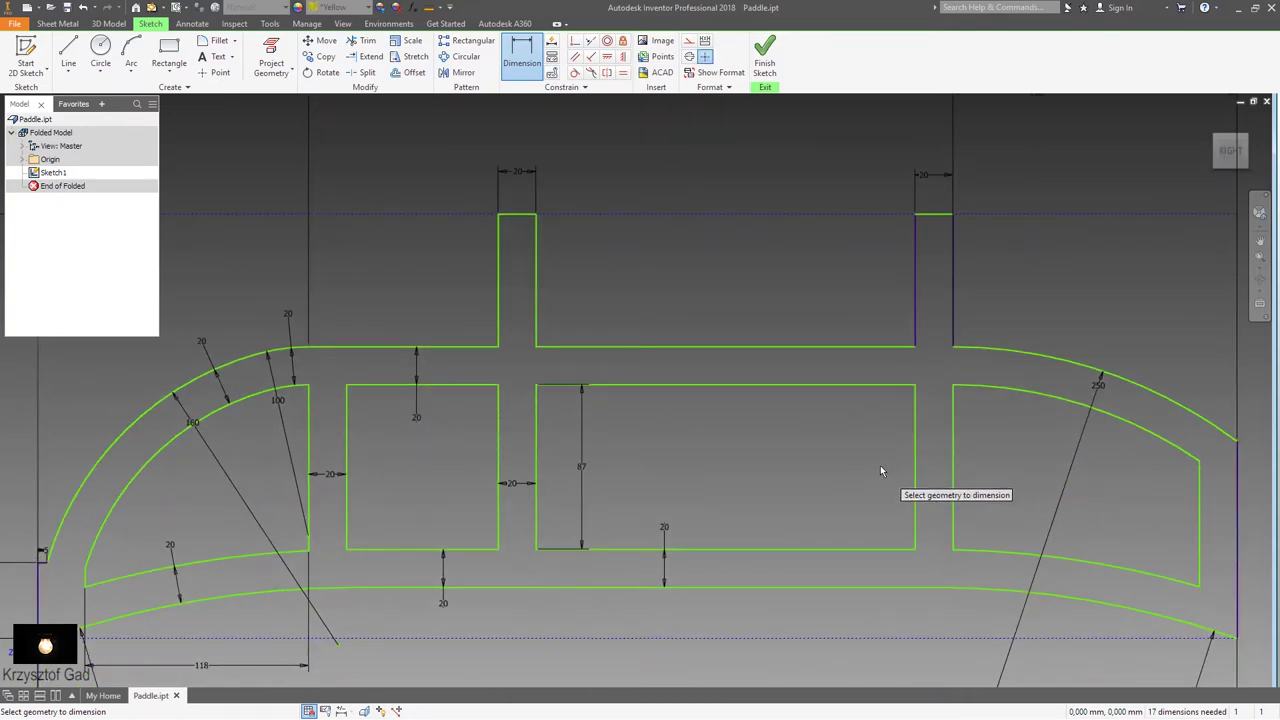
pyautogui.click(911, 284)
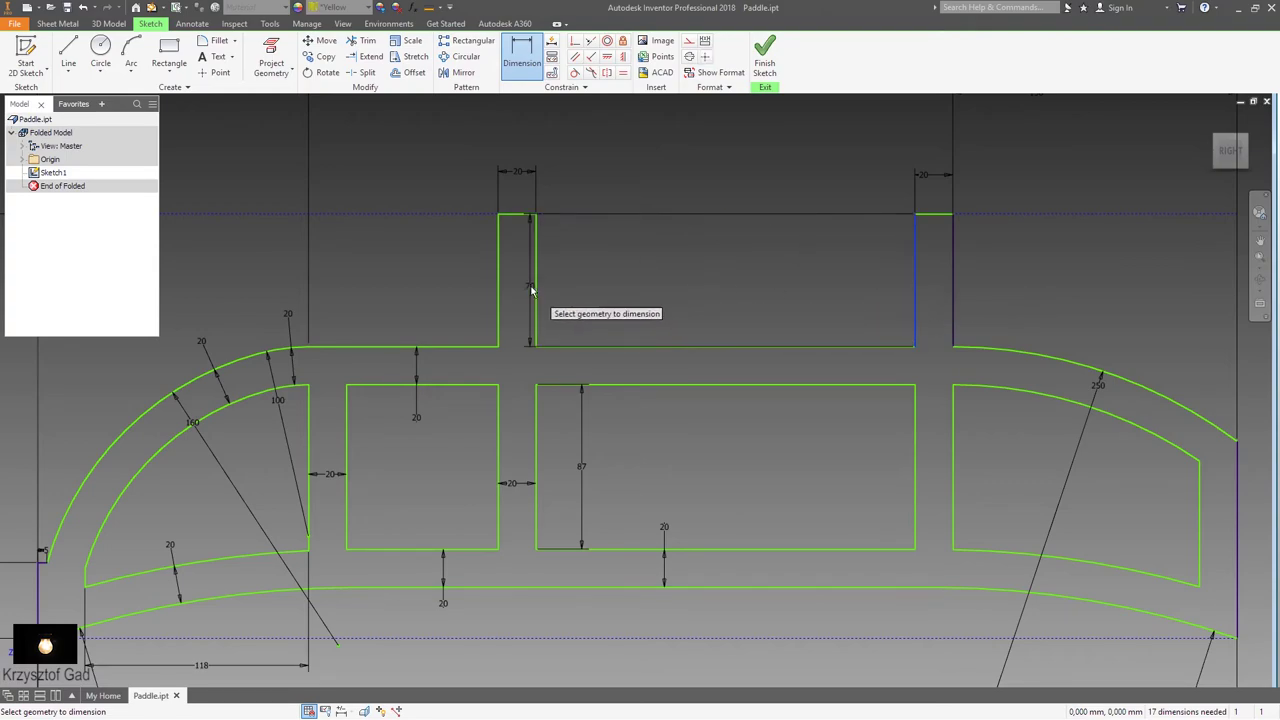
pyautogui.click(538, 284)
pyautogui.click(675, 268)
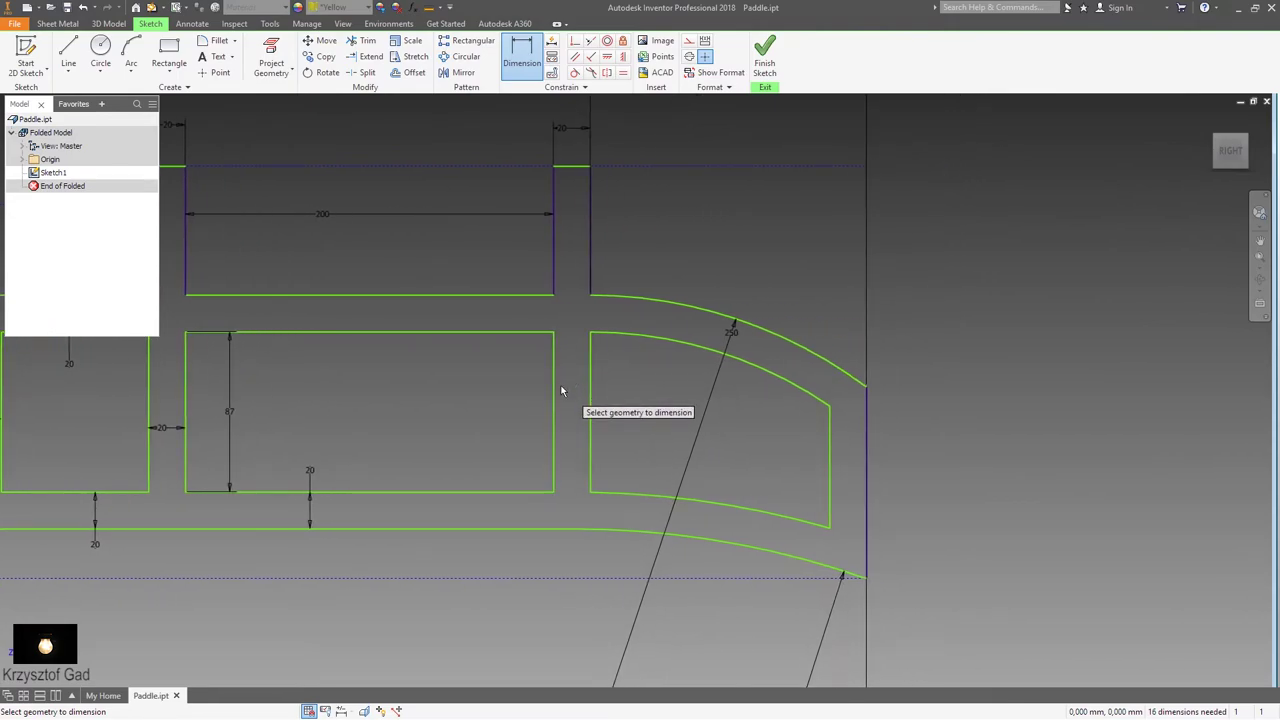
# Step: Add 20 dimensions for the gap beside the right pocket and the right and bottom arc bands
pyautogui.click(553, 390)
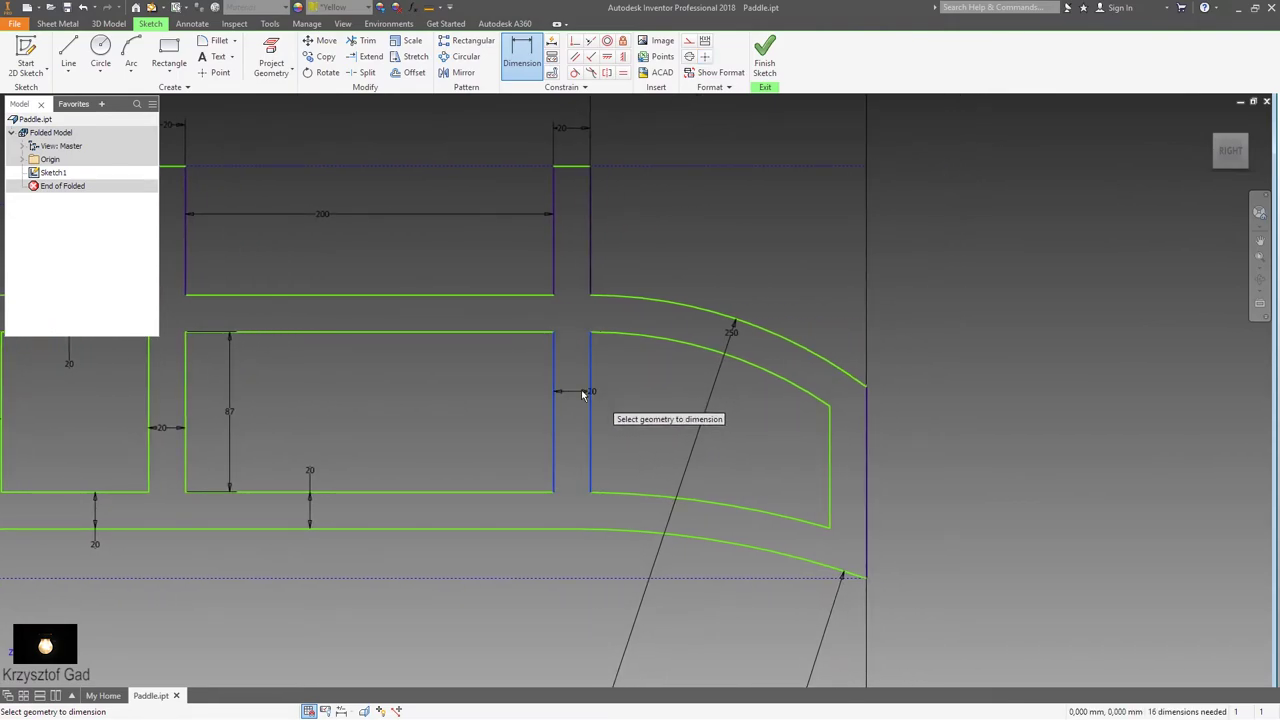
pyautogui.click(527, 400)
pyautogui.click(663, 343)
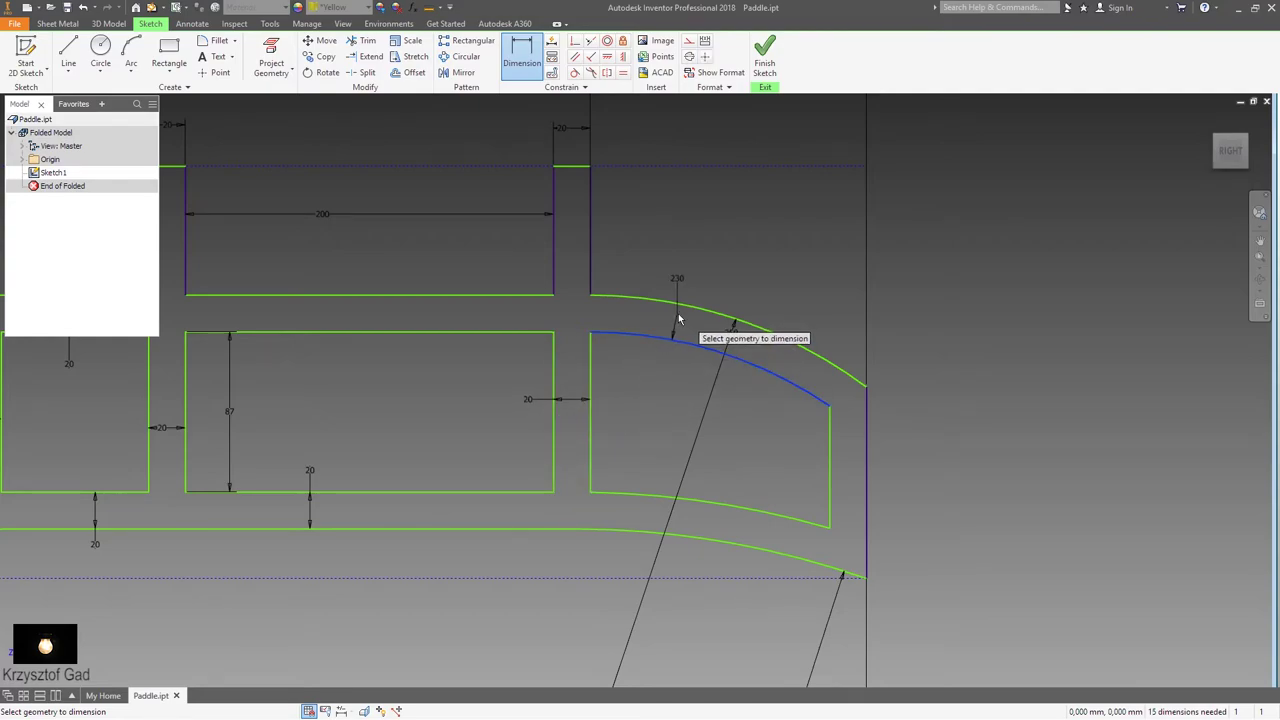
pyautogui.click(693, 313)
pyautogui.click(697, 285)
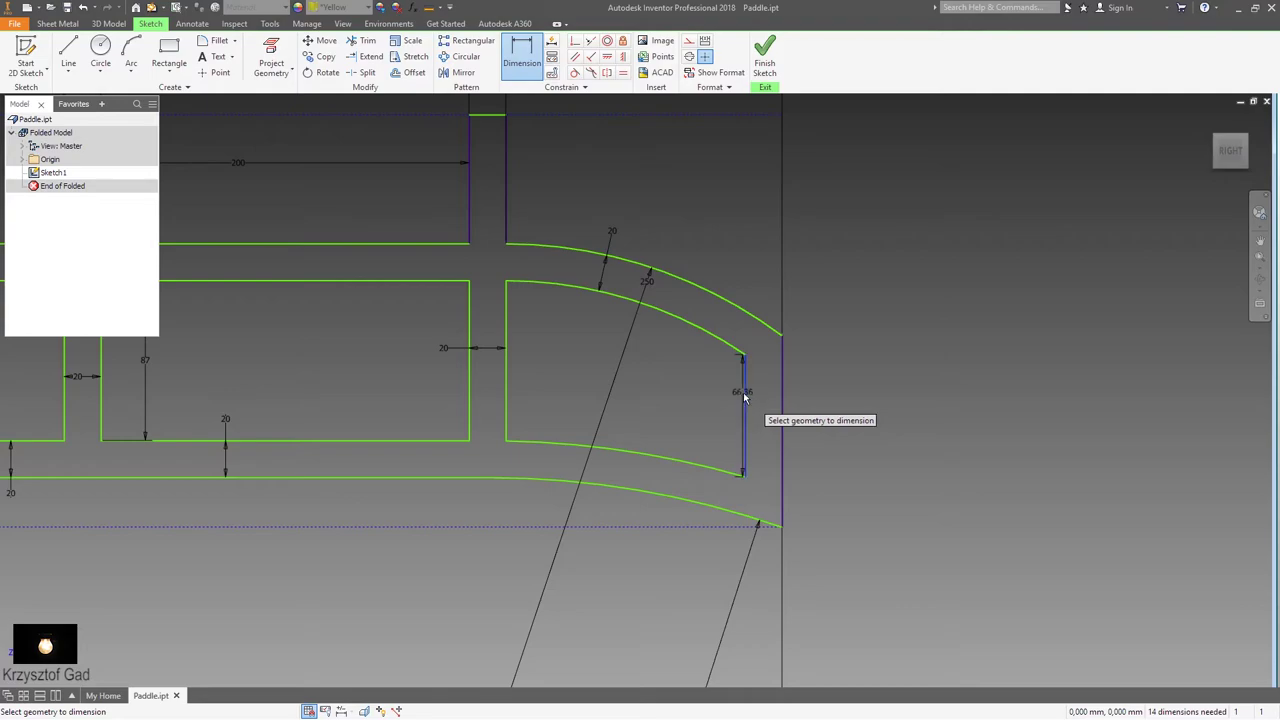
pyautogui.click(785, 399)
pyautogui.click(829, 404)
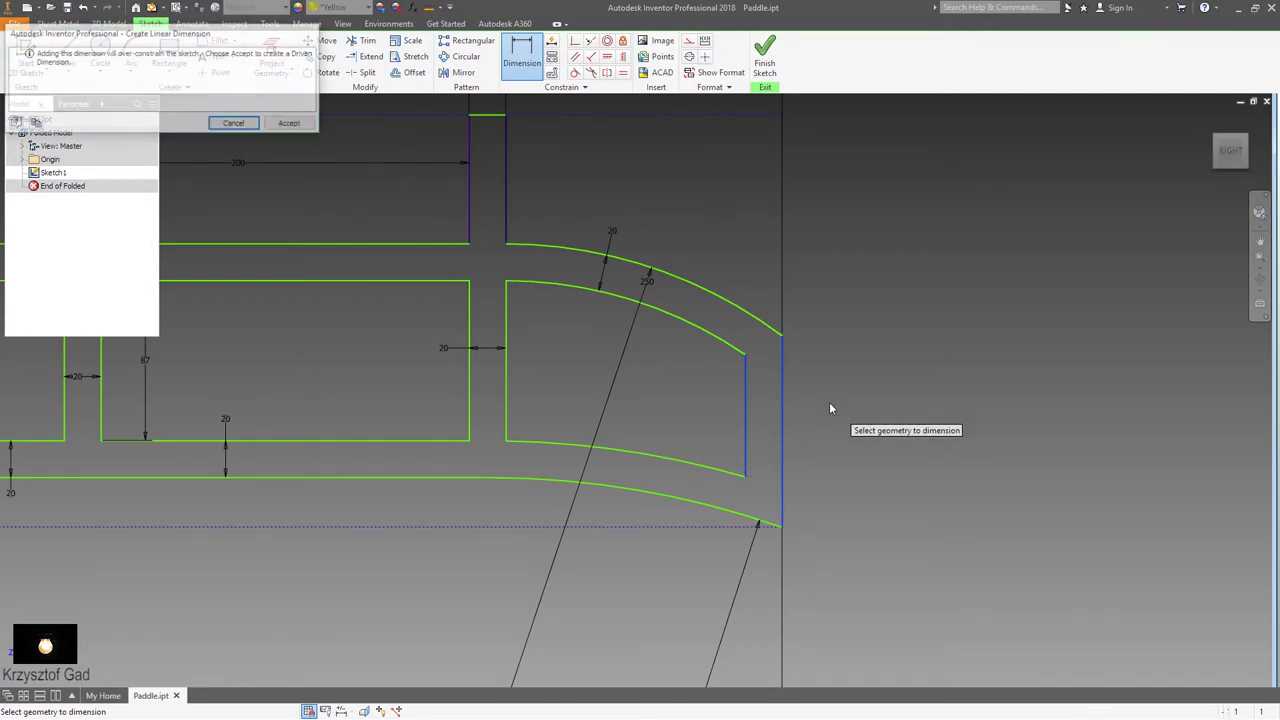
pyautogui.click(234, 124)
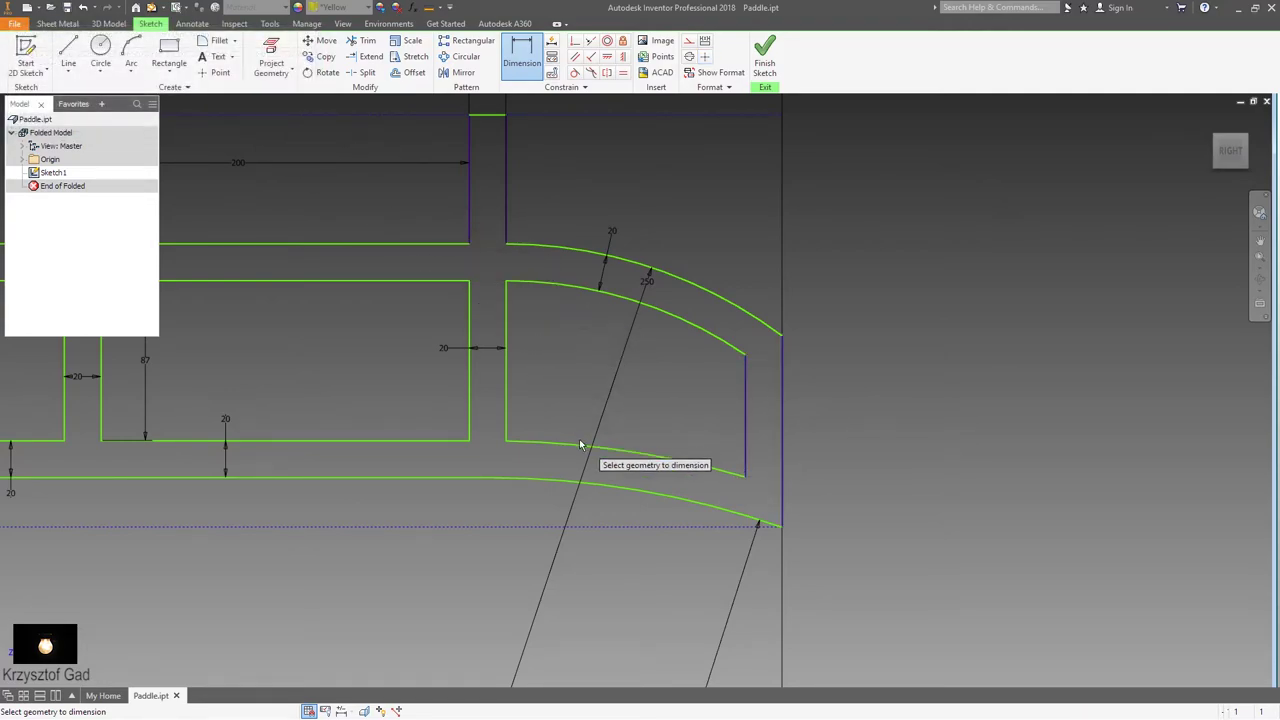
pyautogui.click(610, 448)
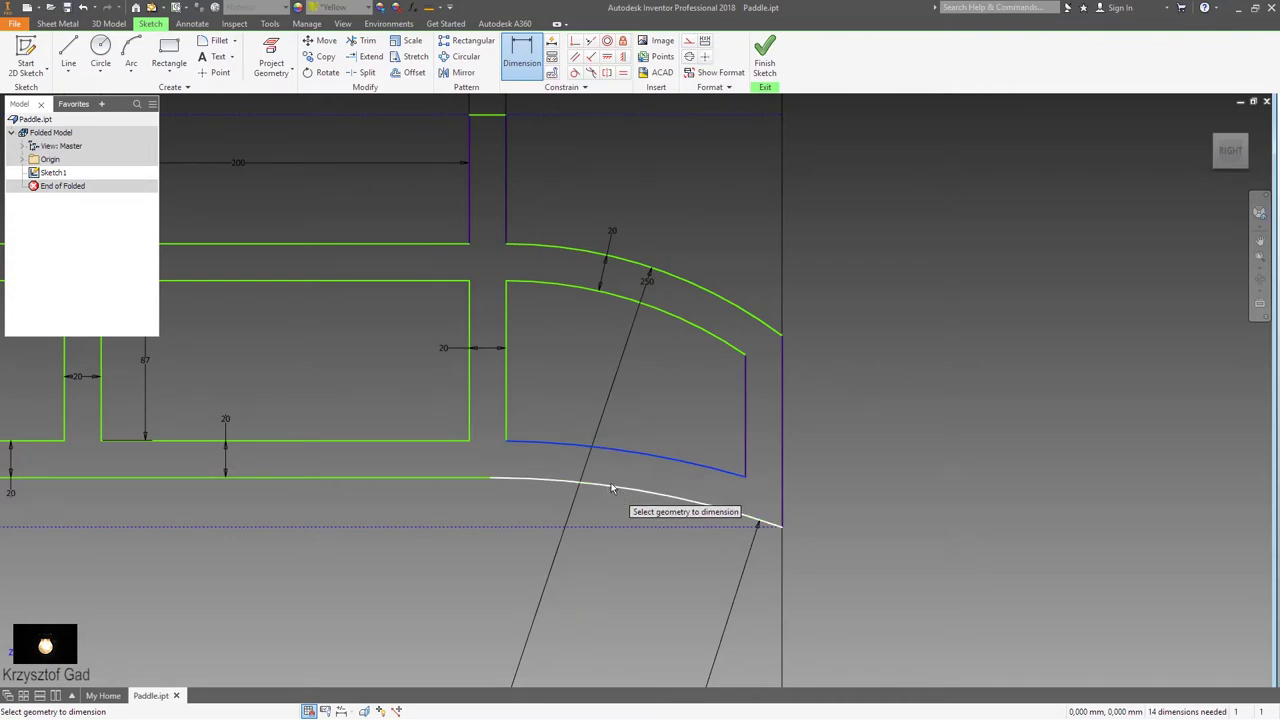
pyautogui.click(613, 488)
pyautogui.click(629, 431)
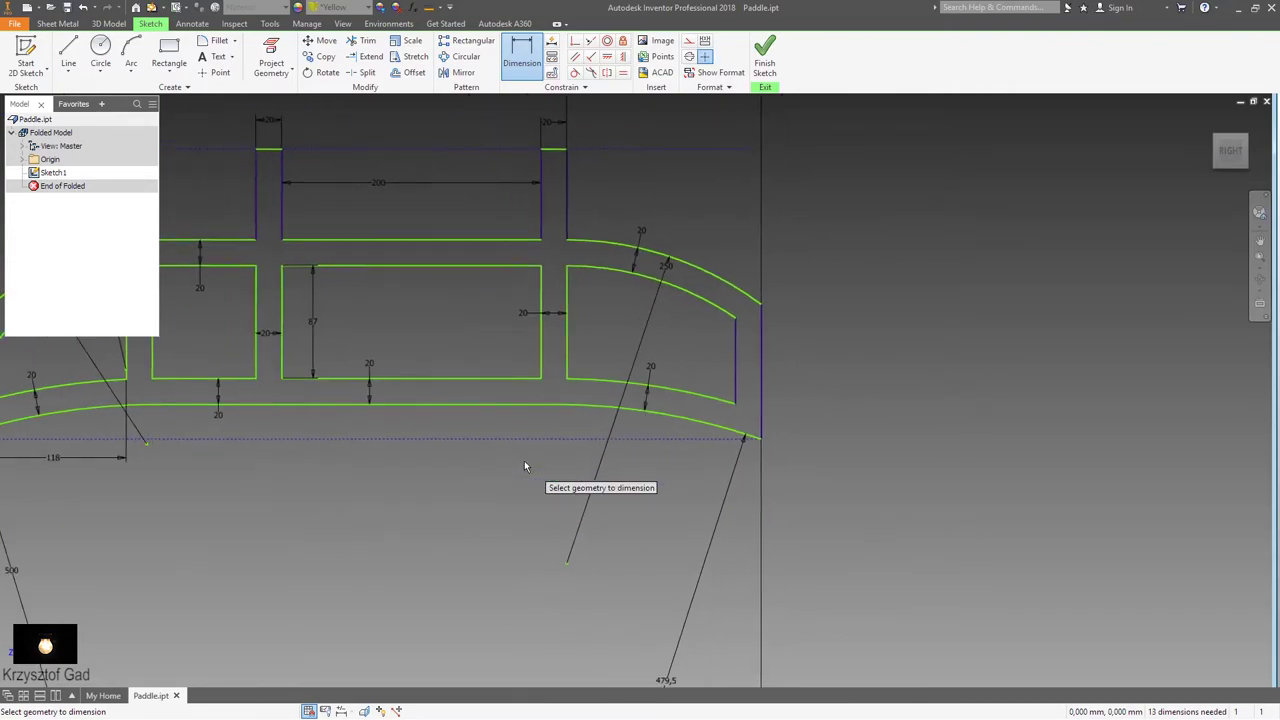
pyautogui.scroll(-3, 524, 455)
pyautogui.scroll(3, 524, 441)
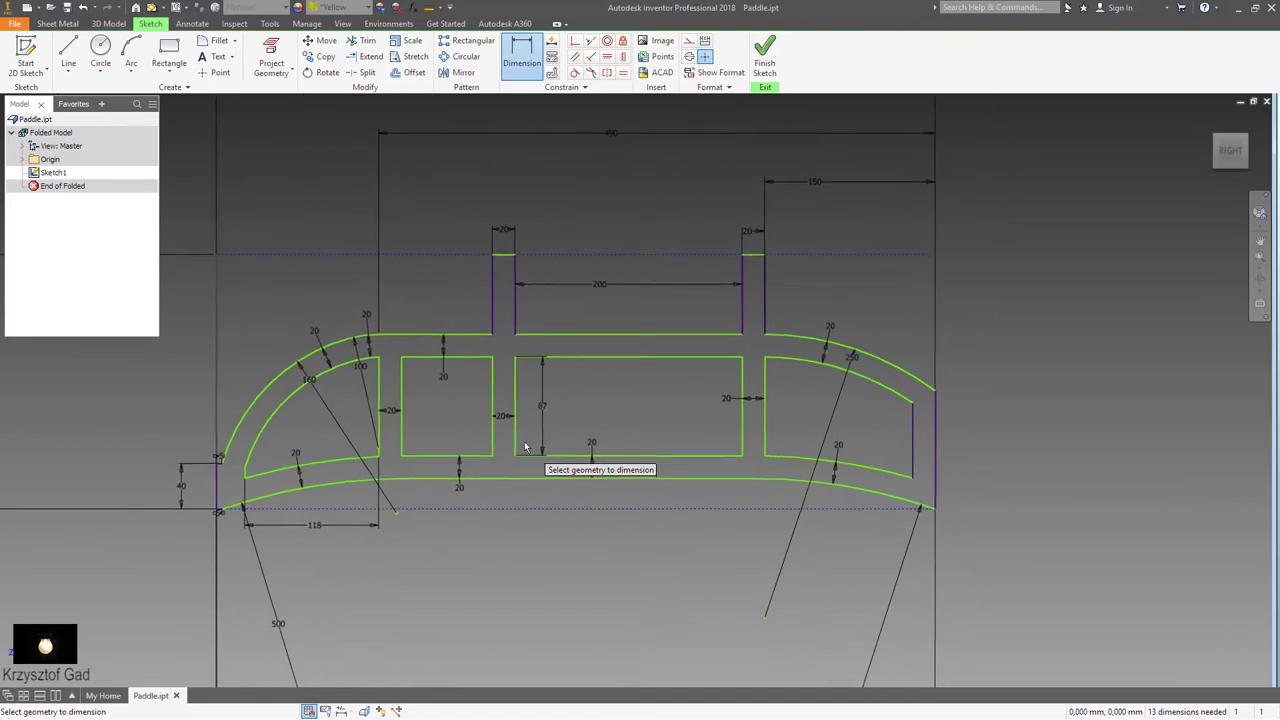
# Step: Apply a 5 mm 2D fillet to the corners at the paddle outline's right end
pyautogui.click(224, 44)
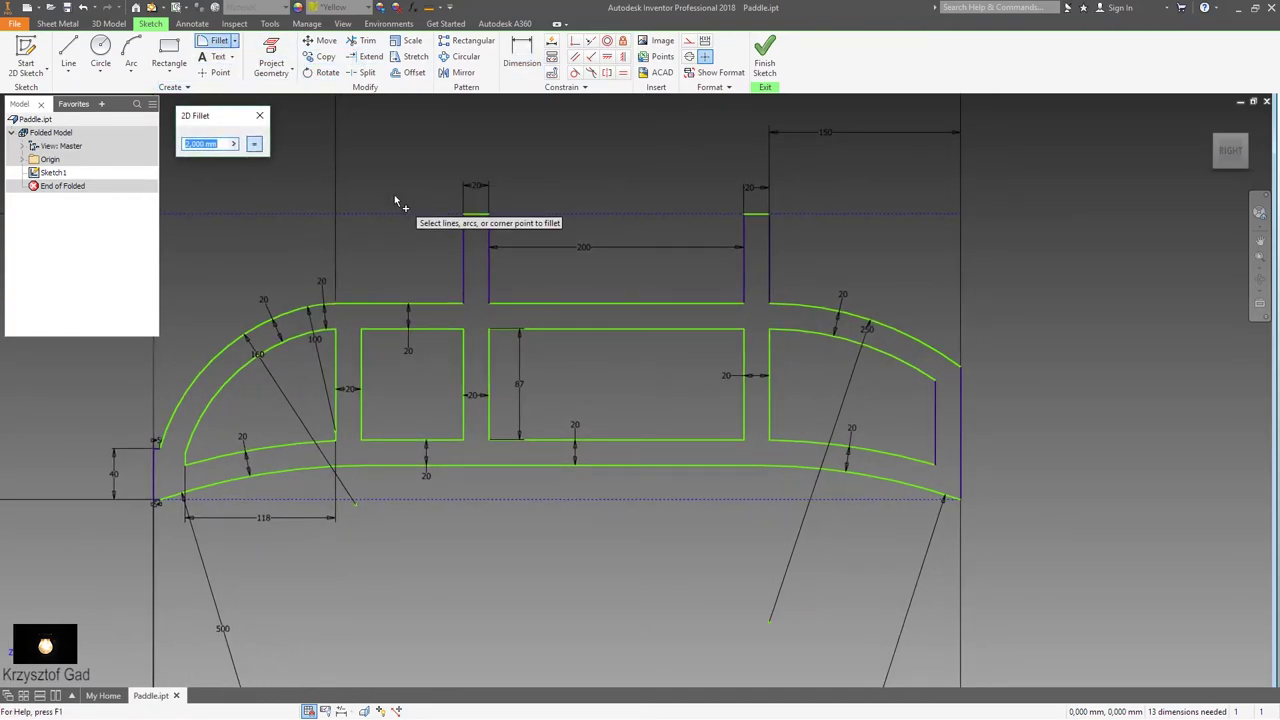
pyautogui.write('5')
pyautogui.scroll(5, 405, 215)
pyautogui.scroll(3, 705, 480)
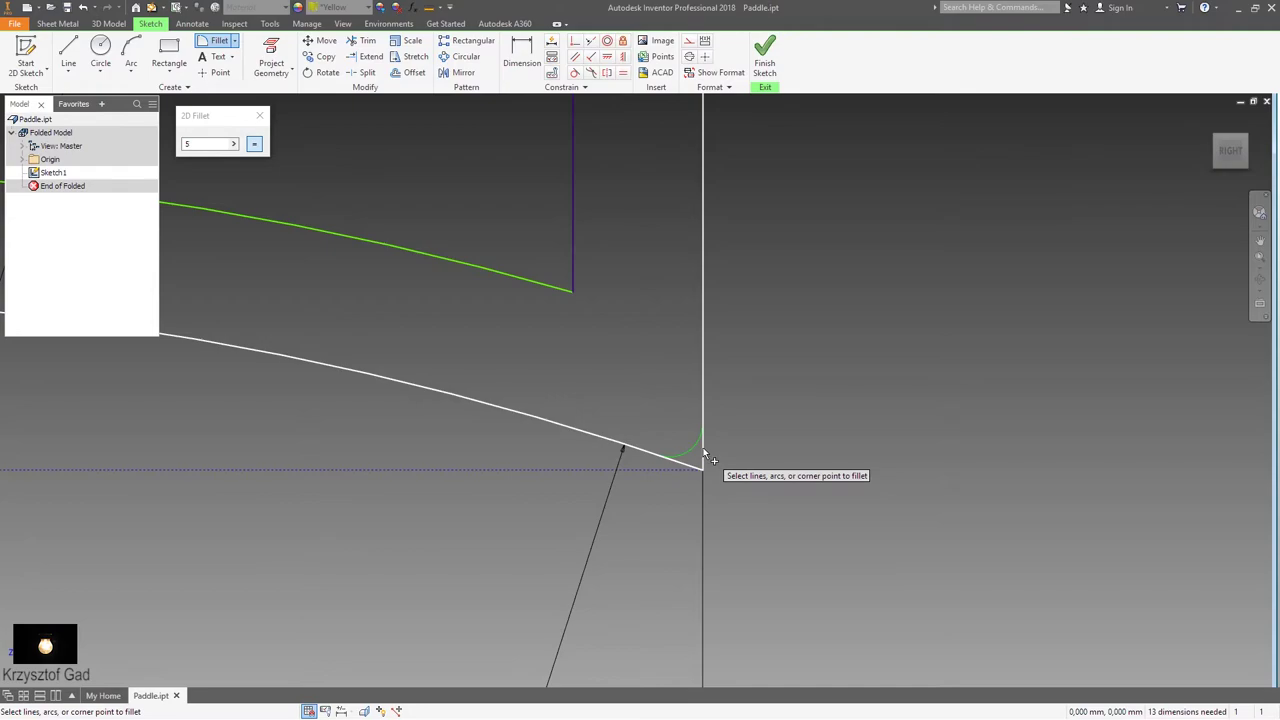
pyautogui.scroll(-3, 718, 432)
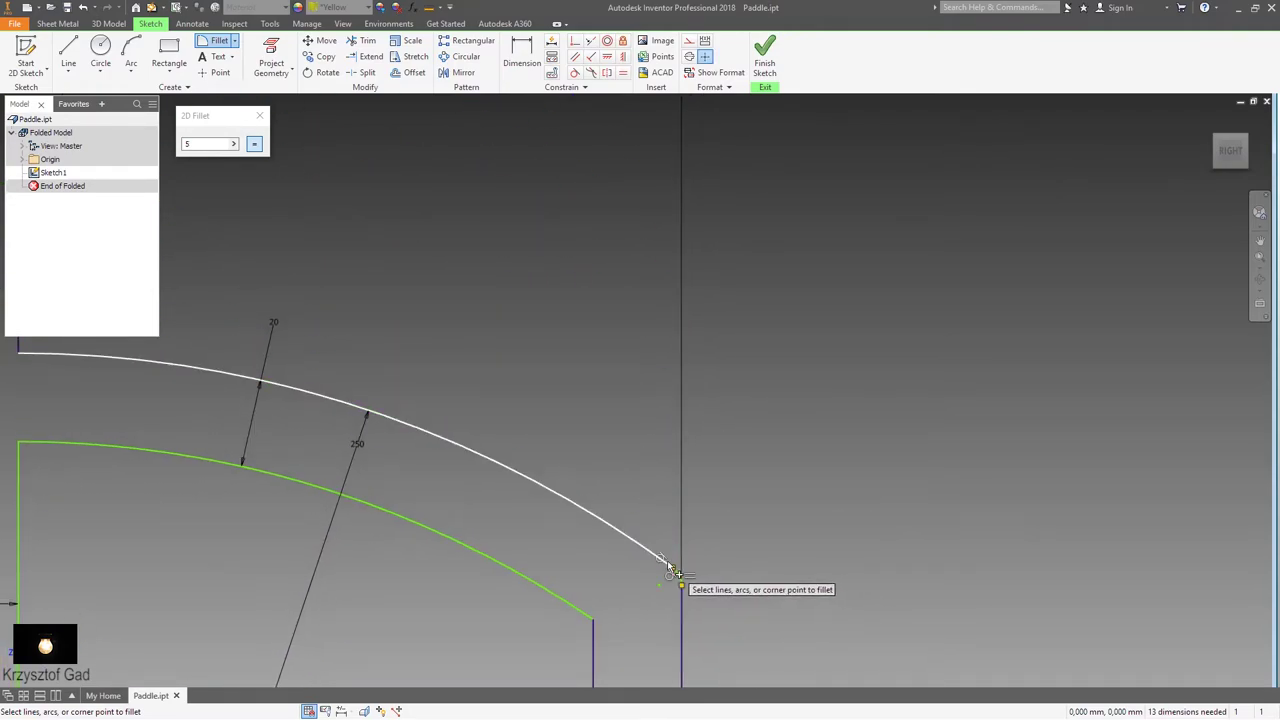
pyautogui.scroll(-2, 790, 564)
pyautogui.scroll(-3, 789, 562)
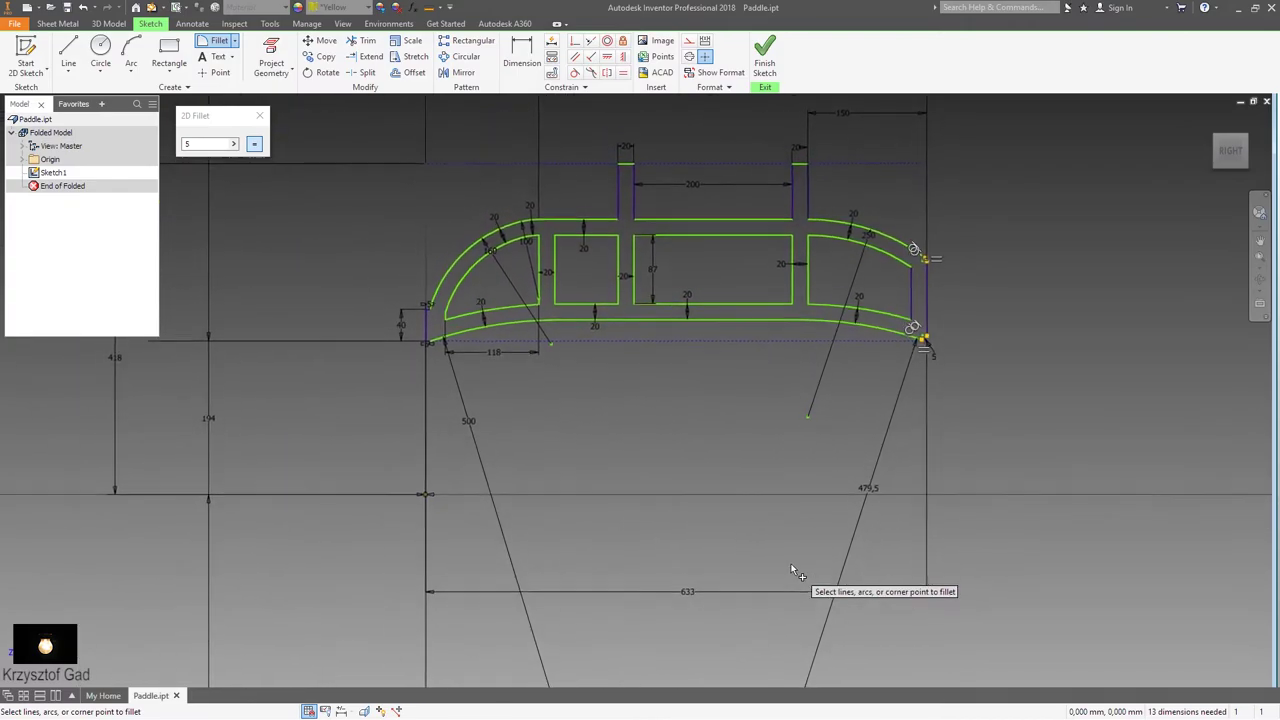
pyautogui.scroll(-1, 791, 569)
pyautogui.scroll(-1, 790, 570)
pyautogui.scroll(-1, 790, 571)
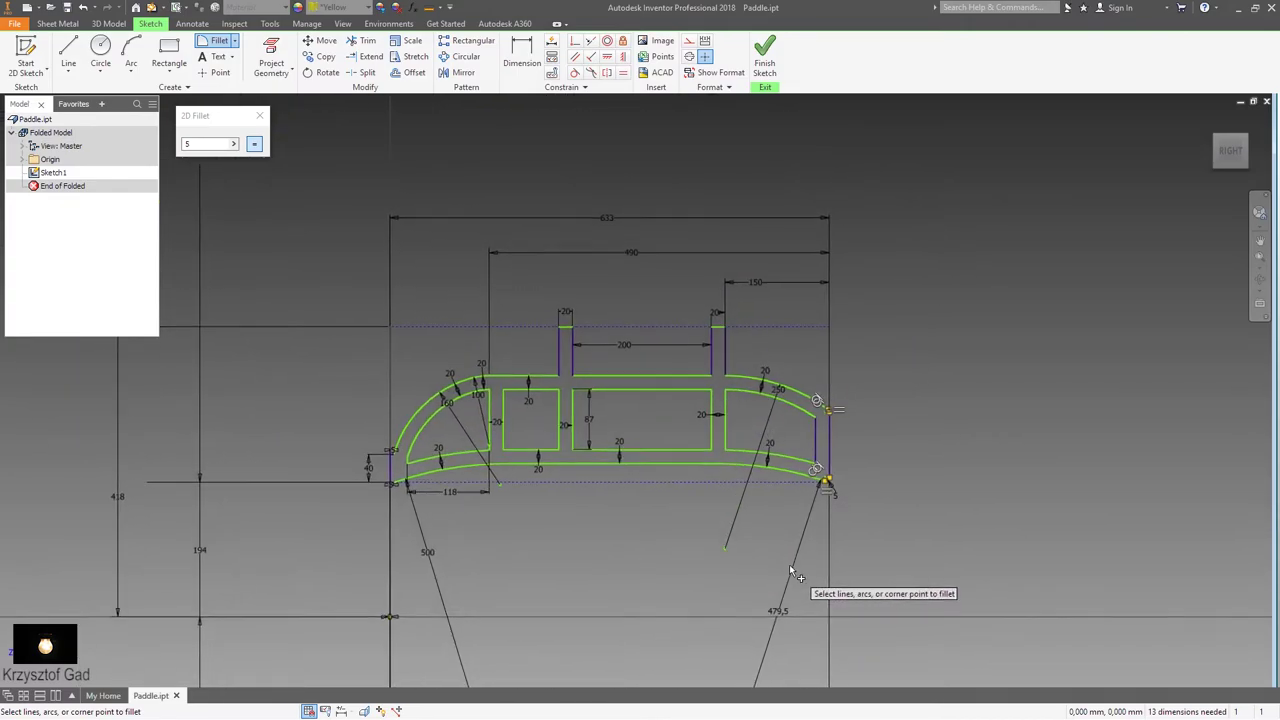
pyautogui.scroll(3, 789, 566)
pyautogui.scroll(-4, 789, 566)
pyautogui.scroll(2, 789, 566)
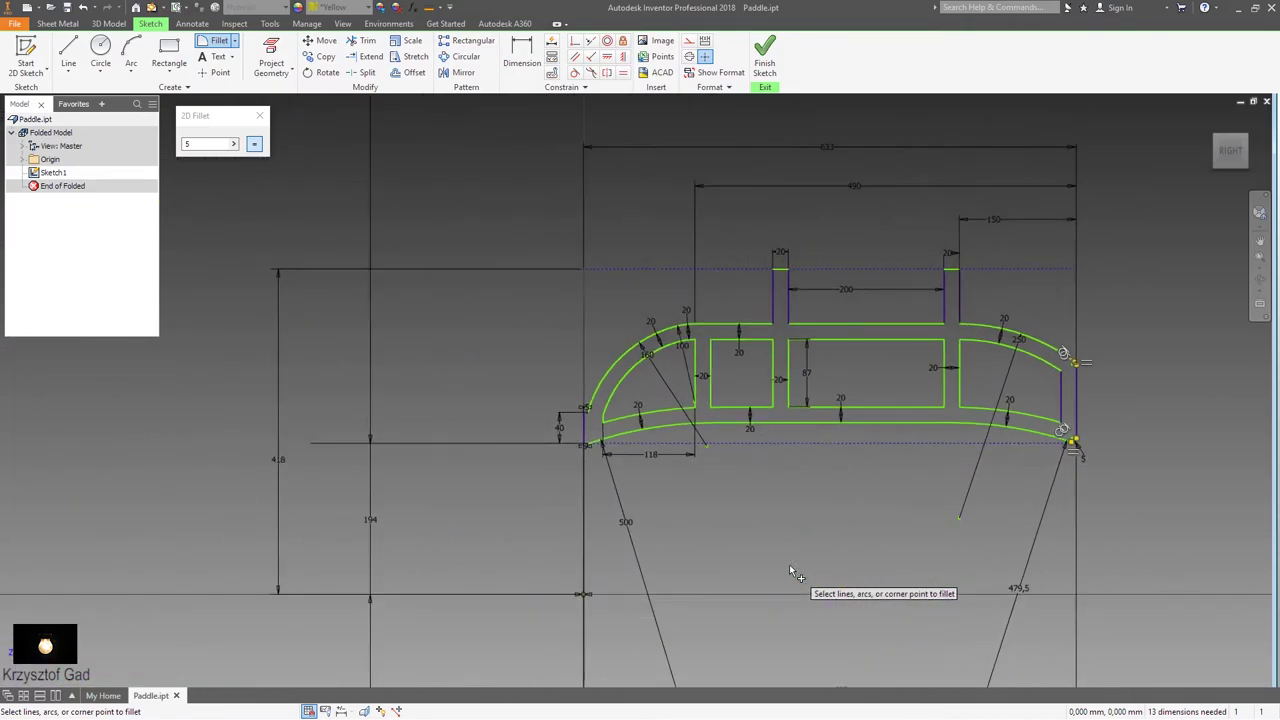
pyautogui.scroll(-1, 789, 564)
pyautogui.scroll(3, 789, 563)
pyautogui.scroll(-3, 789, 563)
pyautogui.scroll(-1, 790, 570)
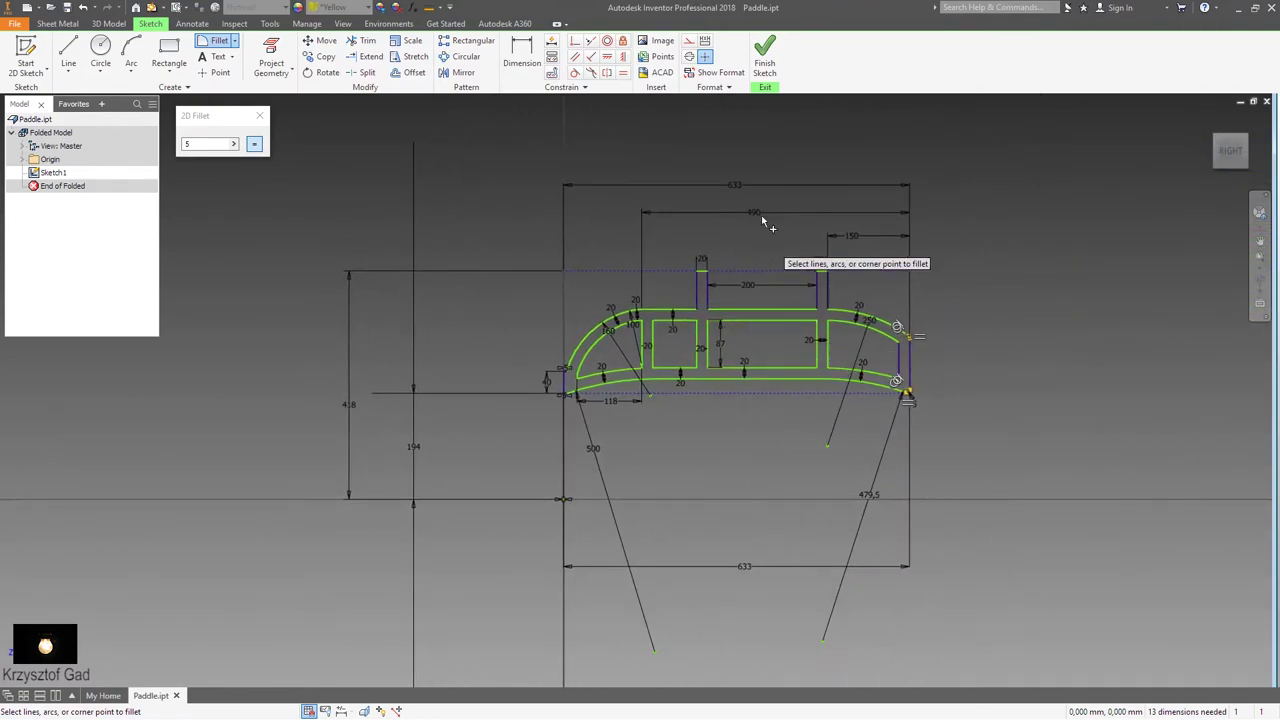
# Step: Finish Sketch1, reopening it briefly for editing before finishing it again
pyautogui.click(765, 58)
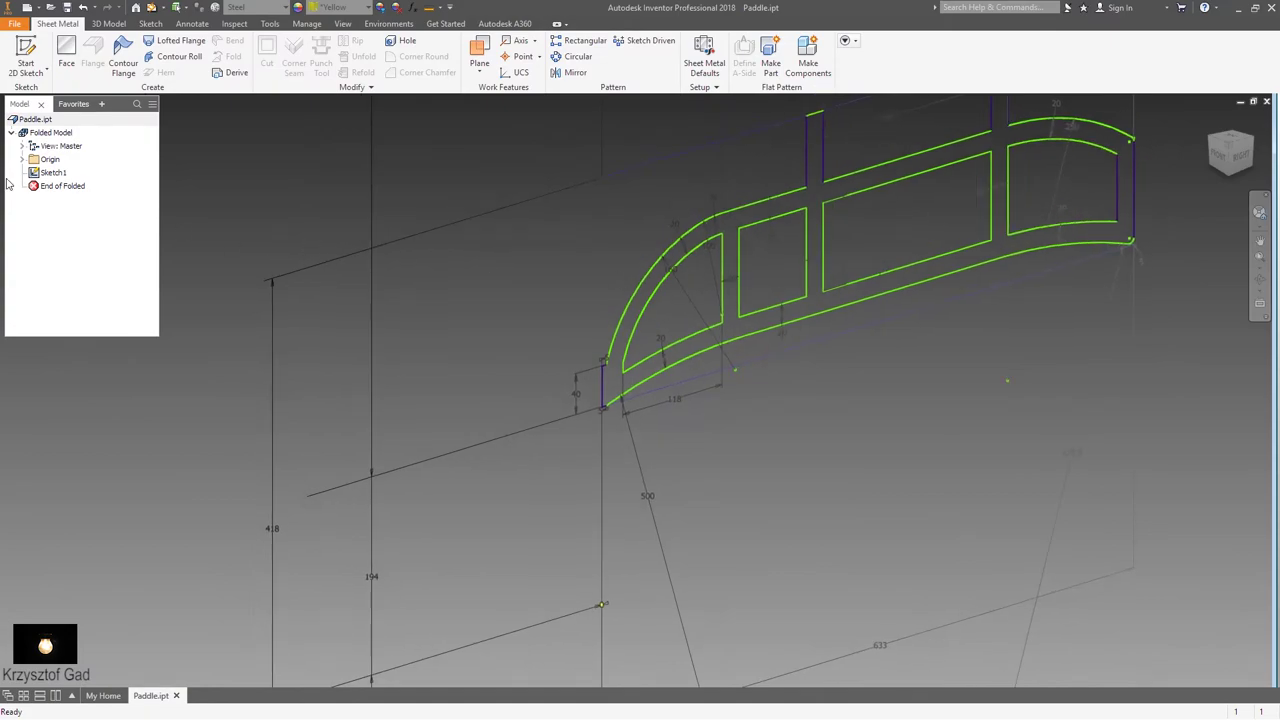
pyautogui.rightClick(40, 174)
pyautogui.click(67, 228)
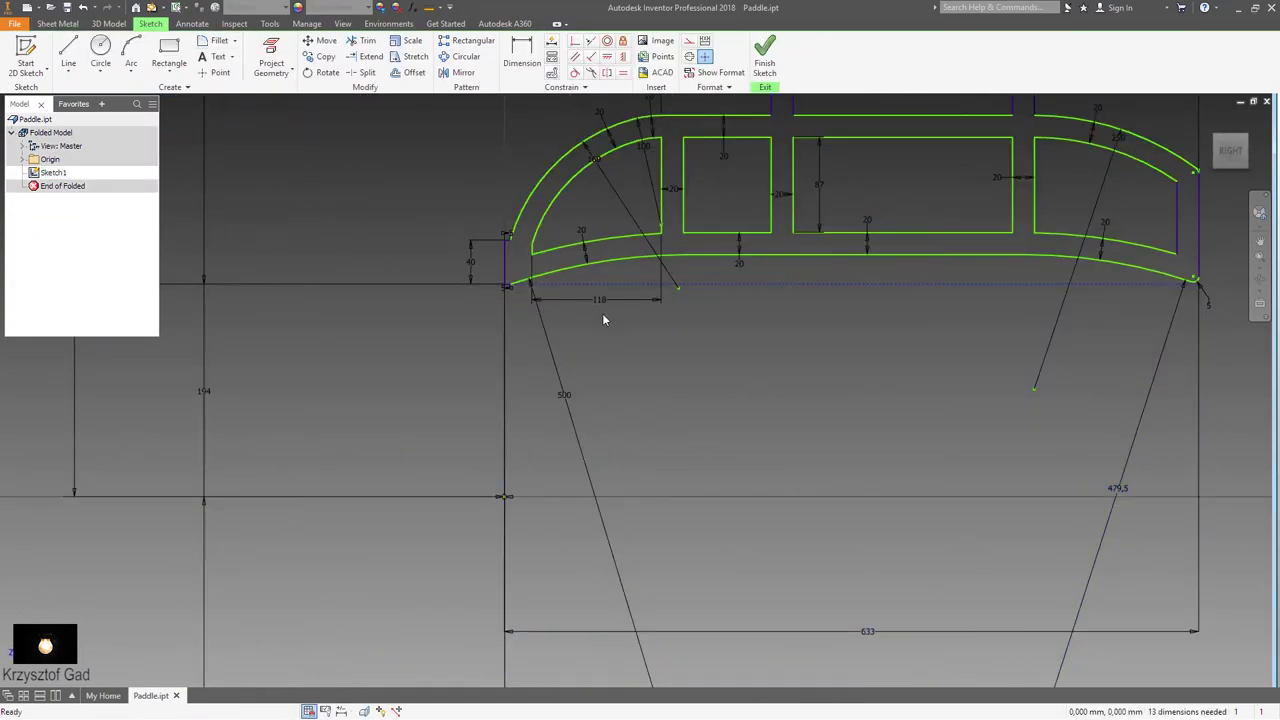
pyautogui.click(764, 55)
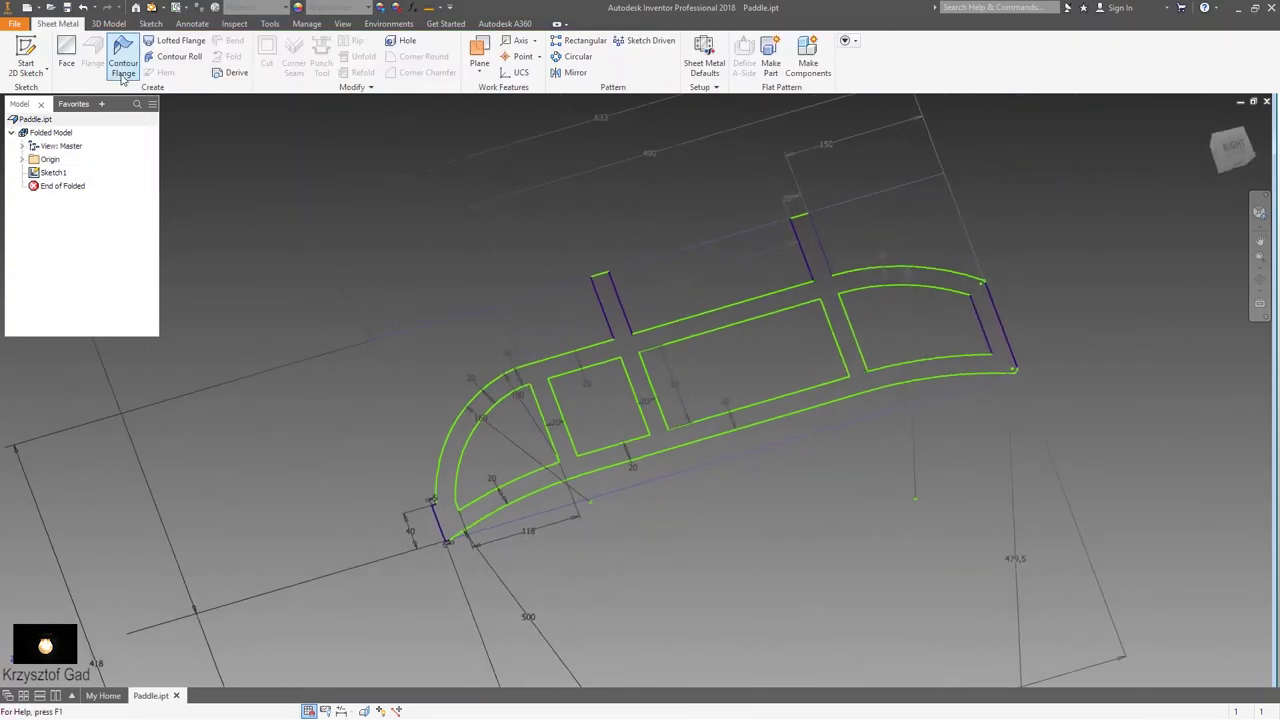
# Step: Create the yellow 3 mm sheet-metal face Face1 from the paddle profile, then start a flange
pyautogui.click(66, 55)
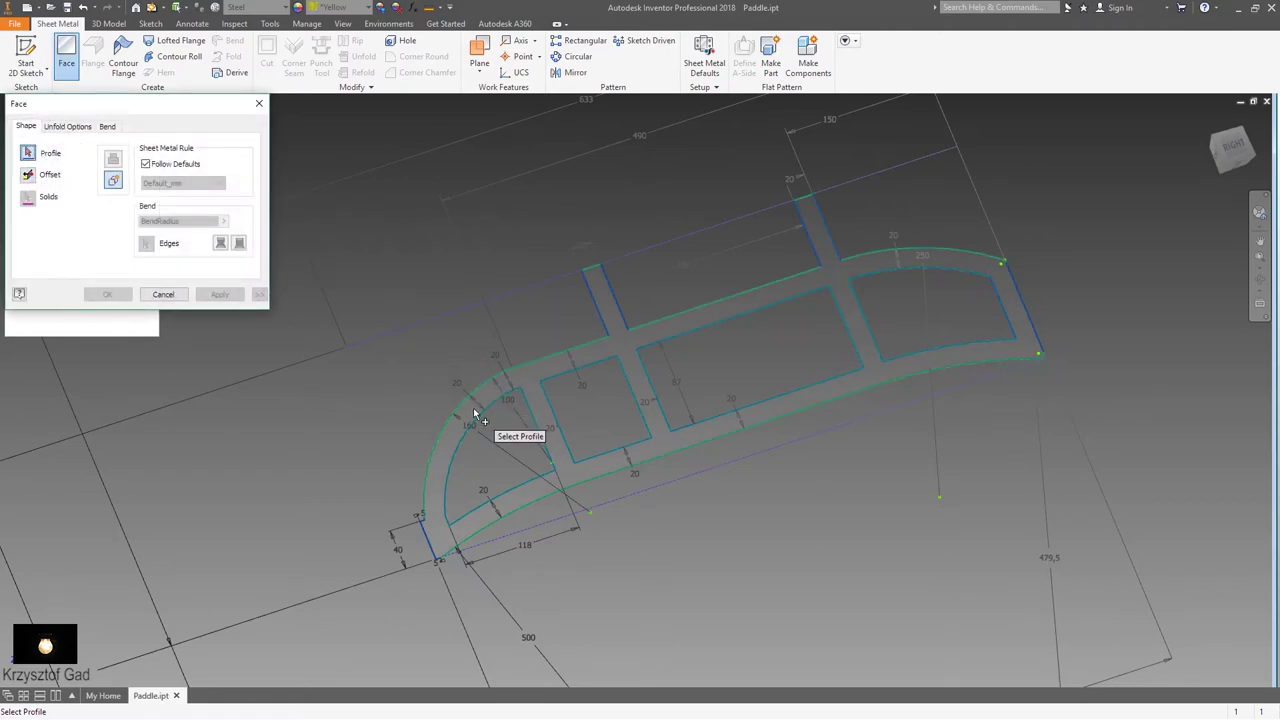
pyautogui.click(473, 407)
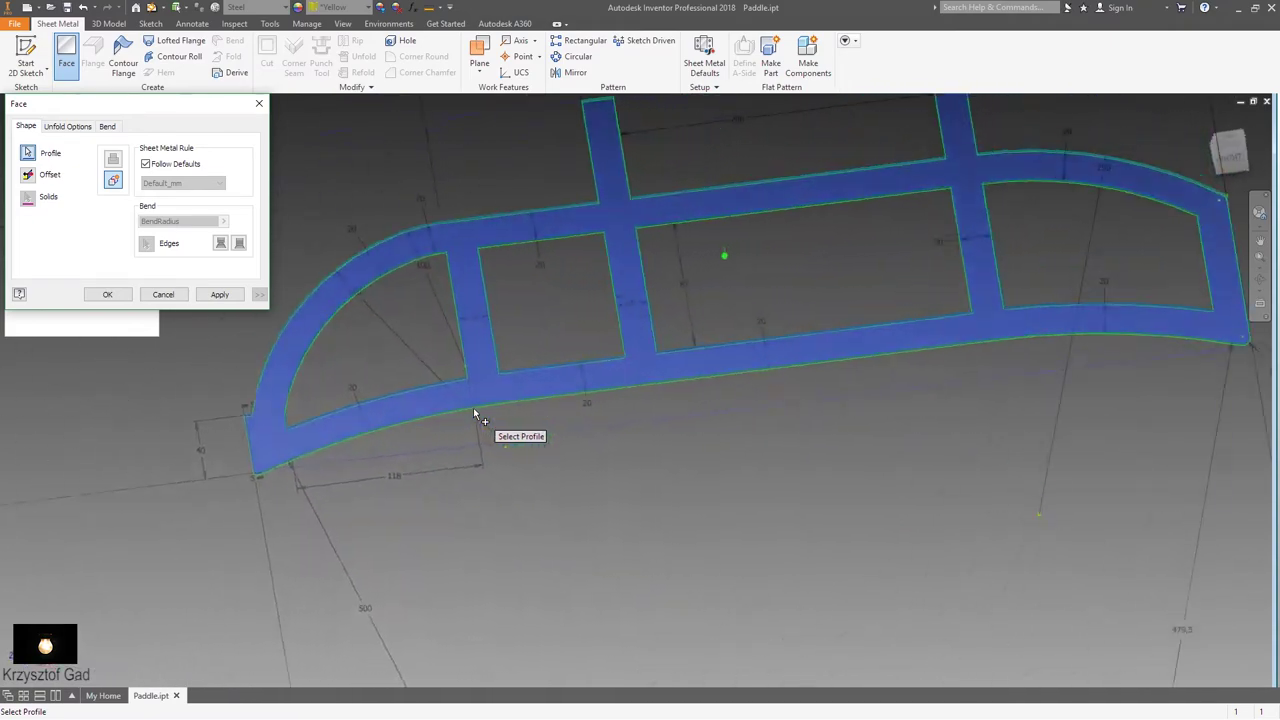
pyautogui.click(110, 294)
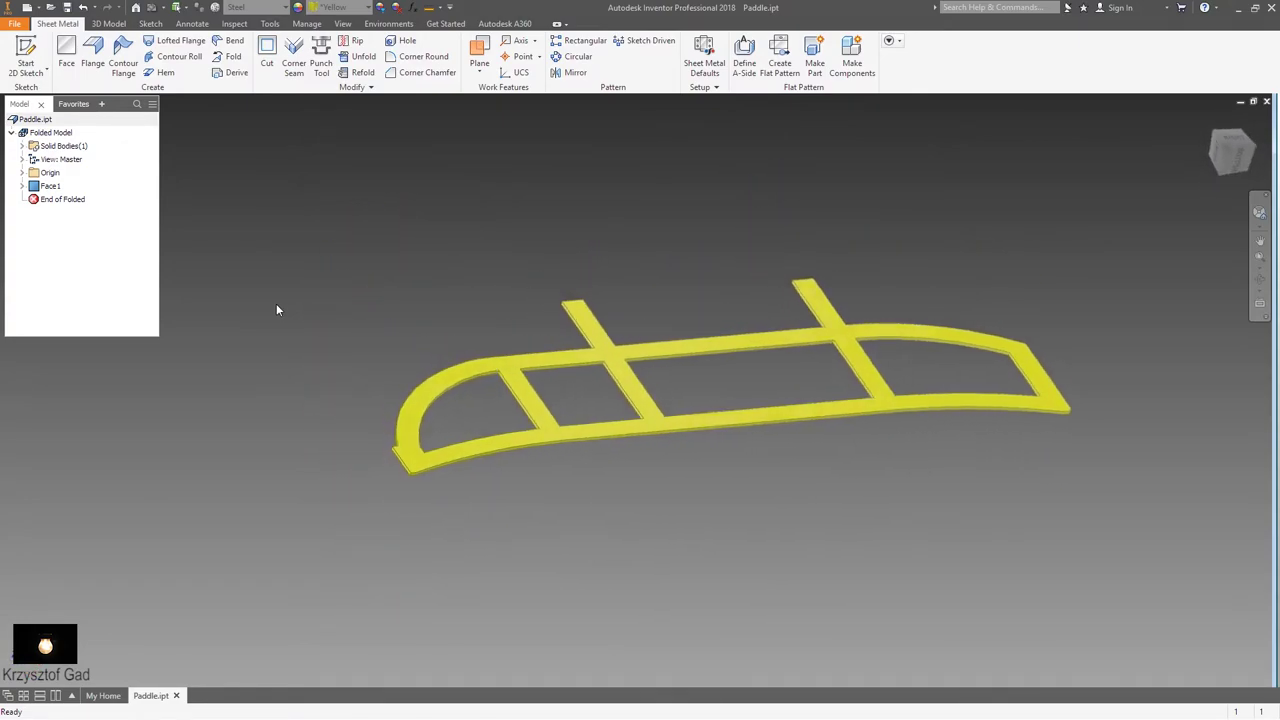
pyautogui.click(93, 50)
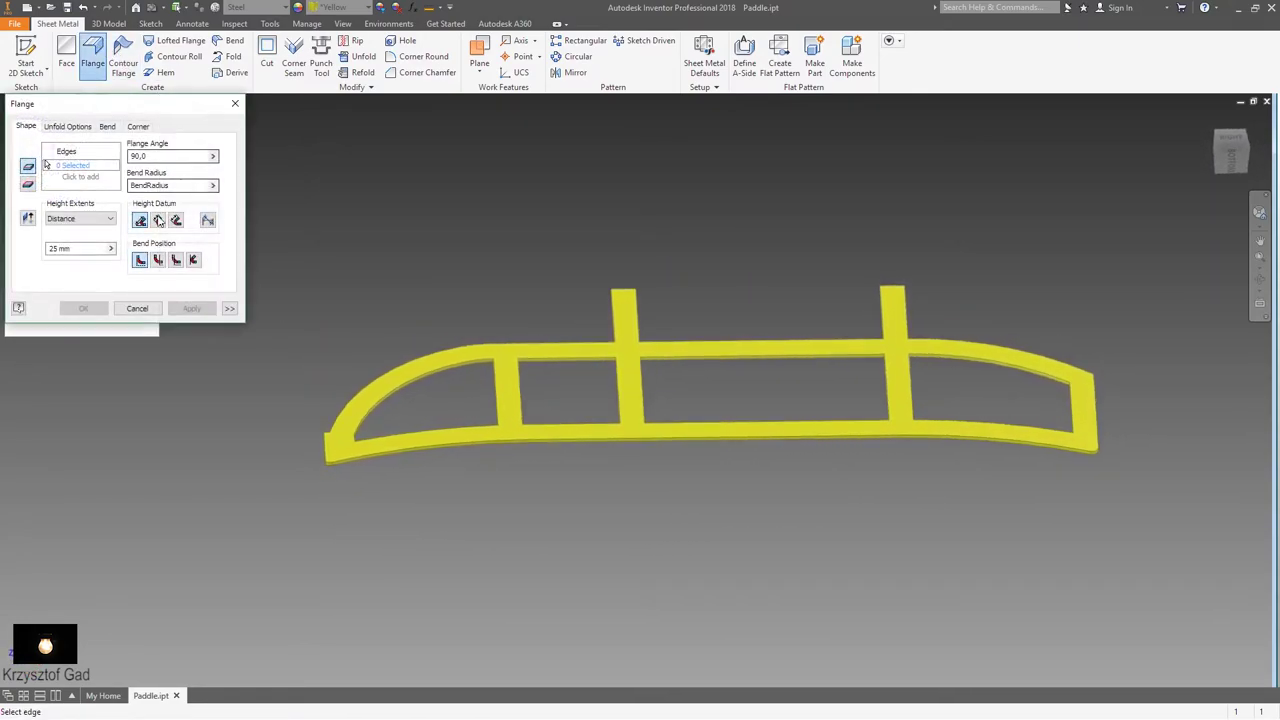
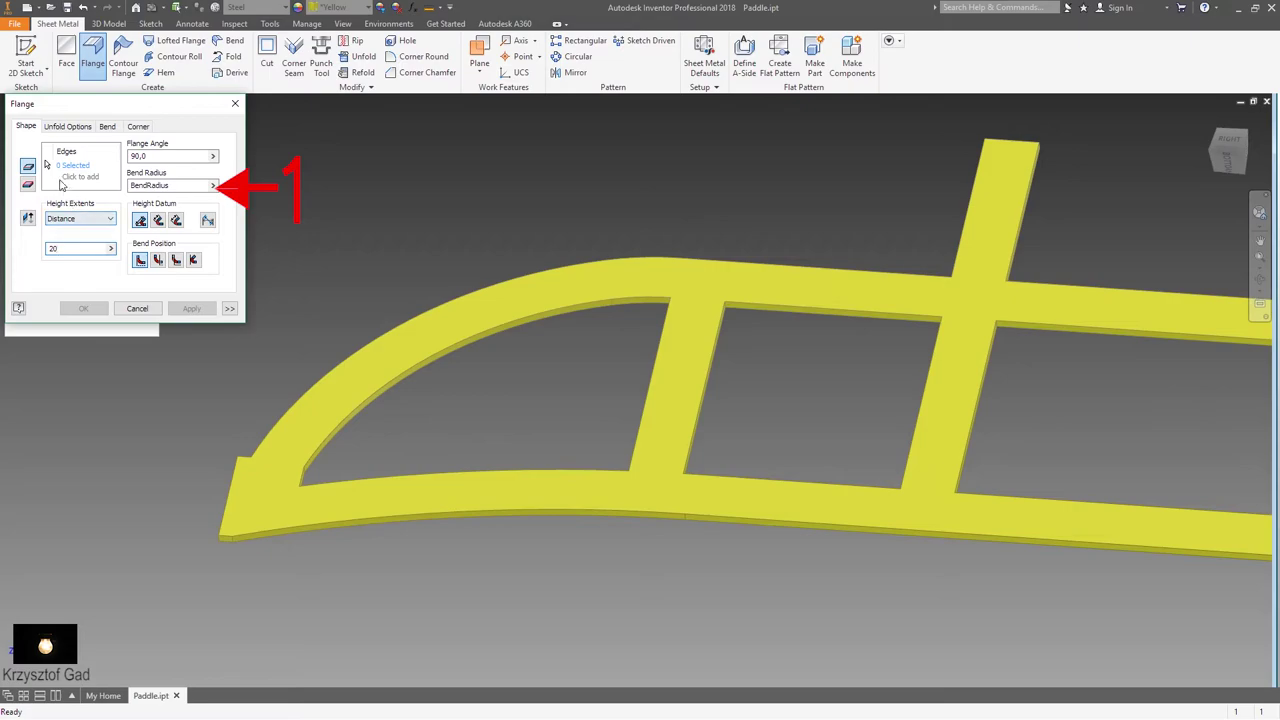
# Step: Add 20 mm, 90° flanges on the two crossbar end edges
pyautogui.click(230, 491)
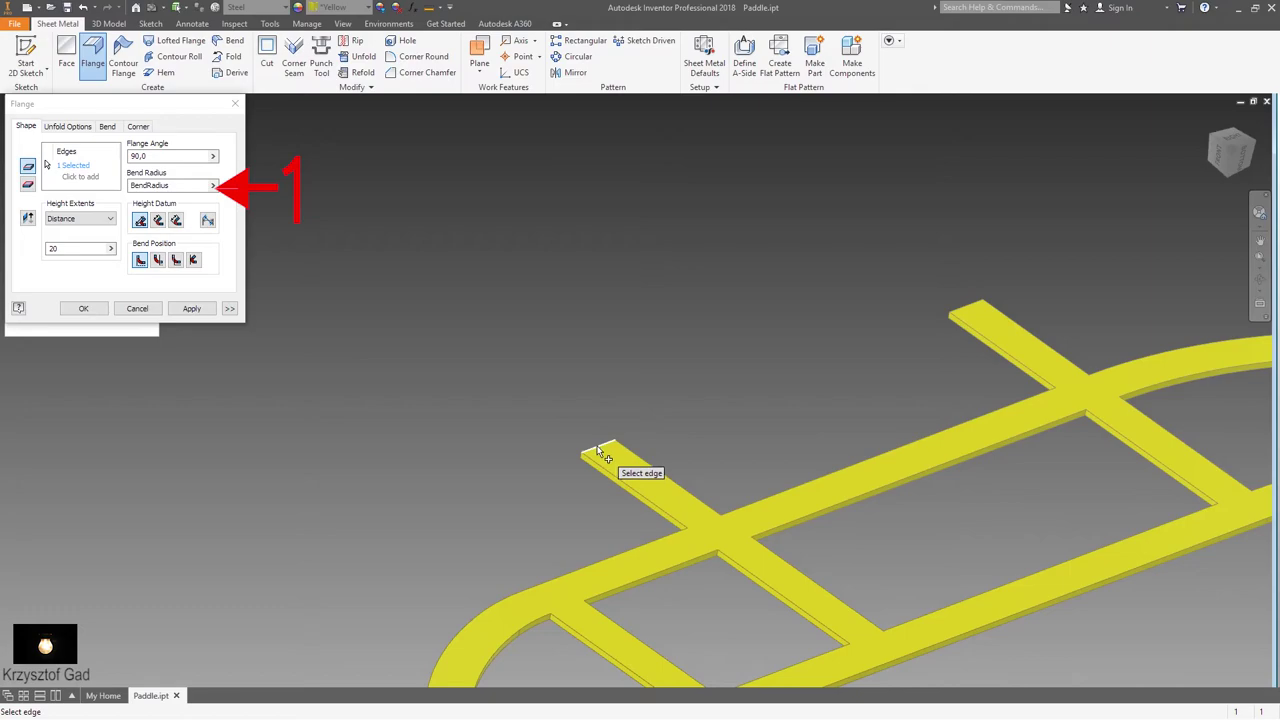
pyautogui.click(598, 451)
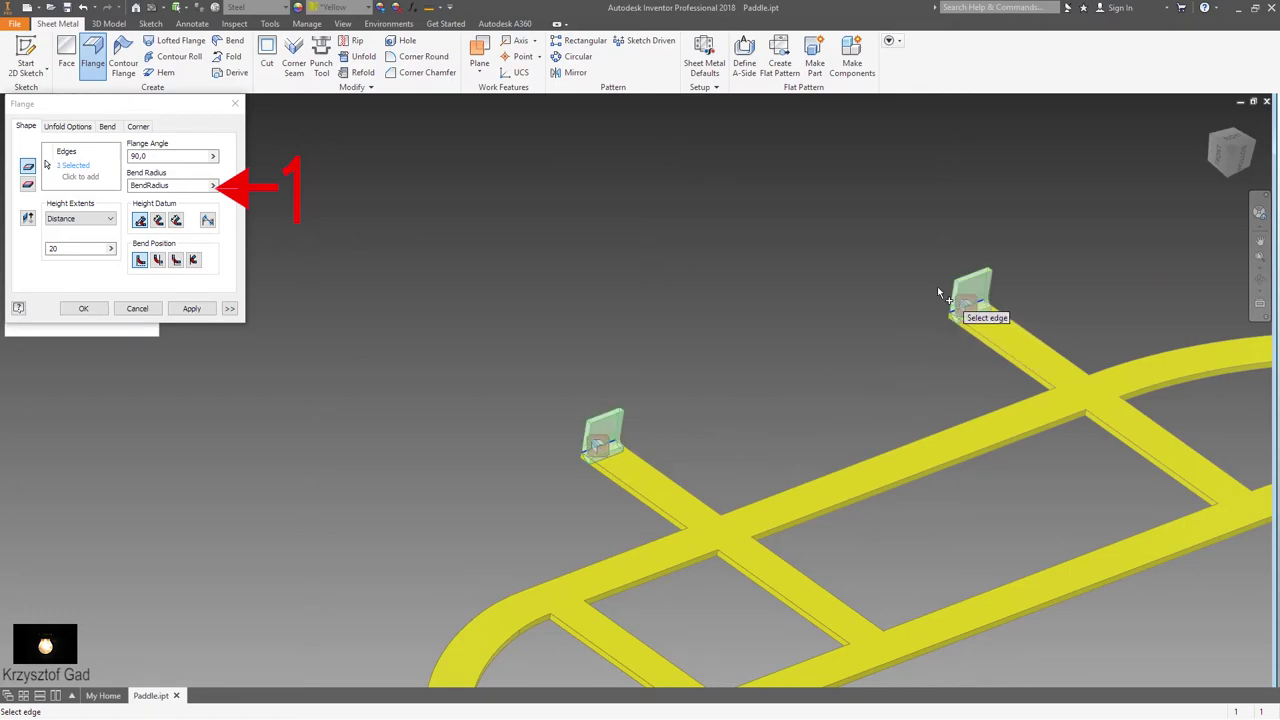
pyautogui.click(84, 309)
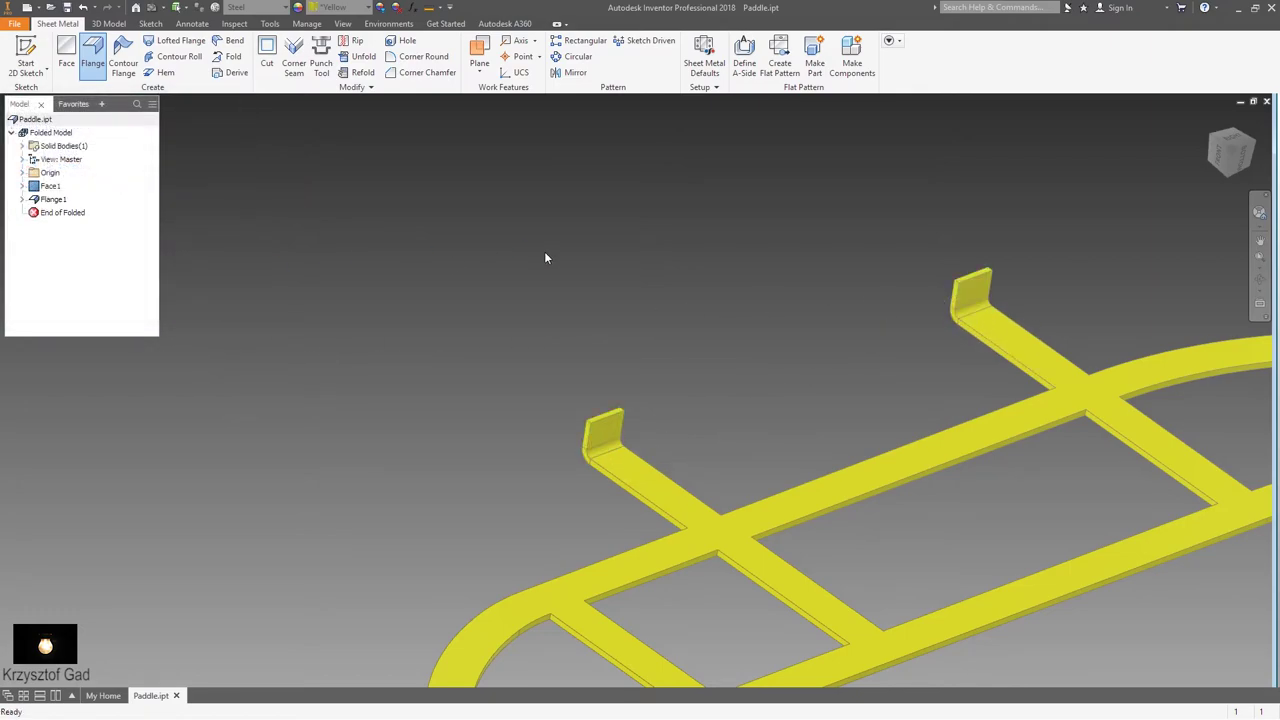
pyautogui.click(433, 10)
pyautogui.moveTo(457, 211)
pyautogui.keyDown('shift'); pyautogui.mouseDown(button='middle')
pyautogui.moveTo(650, 328)
pyautogui.moveTo(336, 482)
pyautogui.mouseUp(button='middle'); pyautogui.keyUp('shift')
pyautogui.click(650, 323)
pyautogui.click(336, 482)
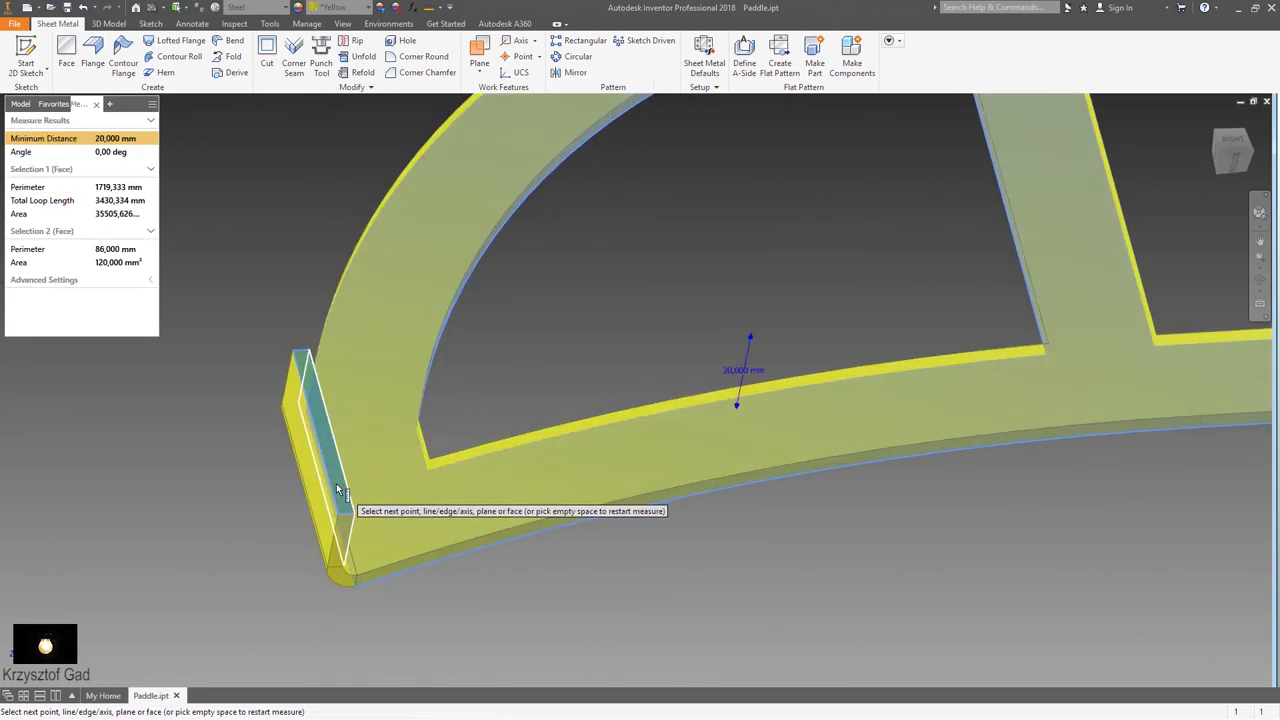
pyautogui.scroll(5, 336, 483)
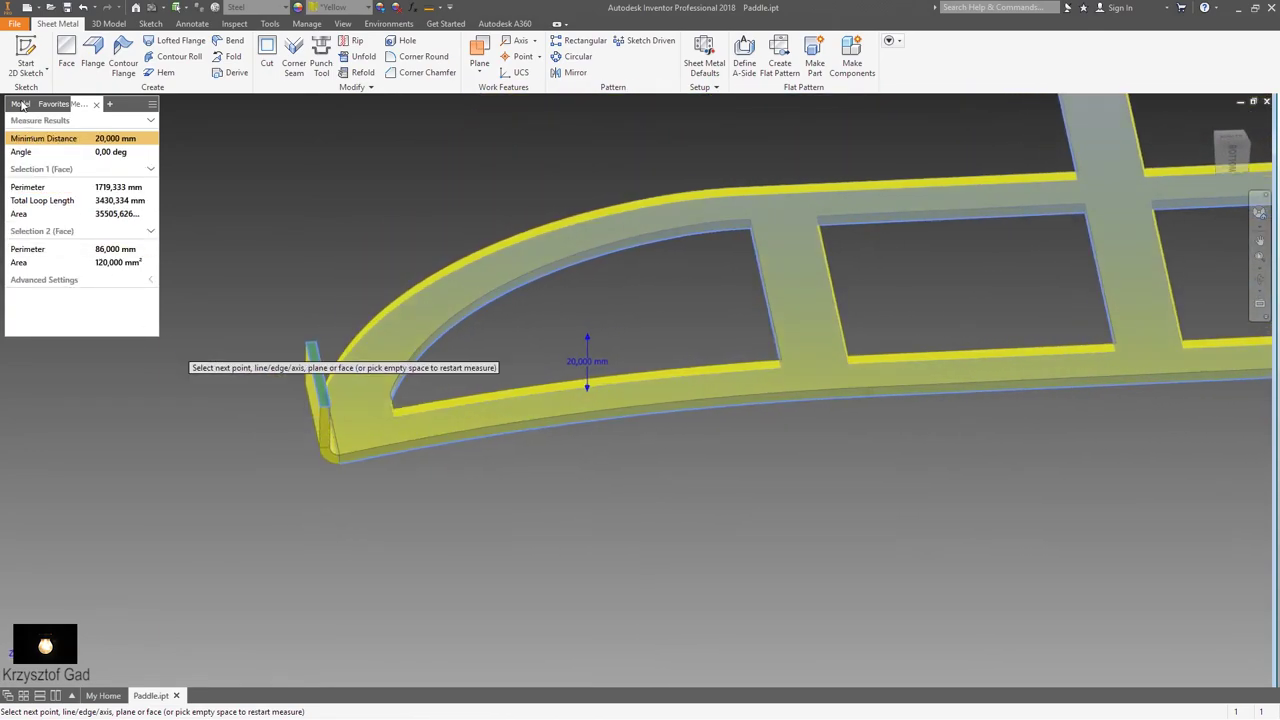
pyautogui.click(18, 106)
pyautogui.press('Escape')
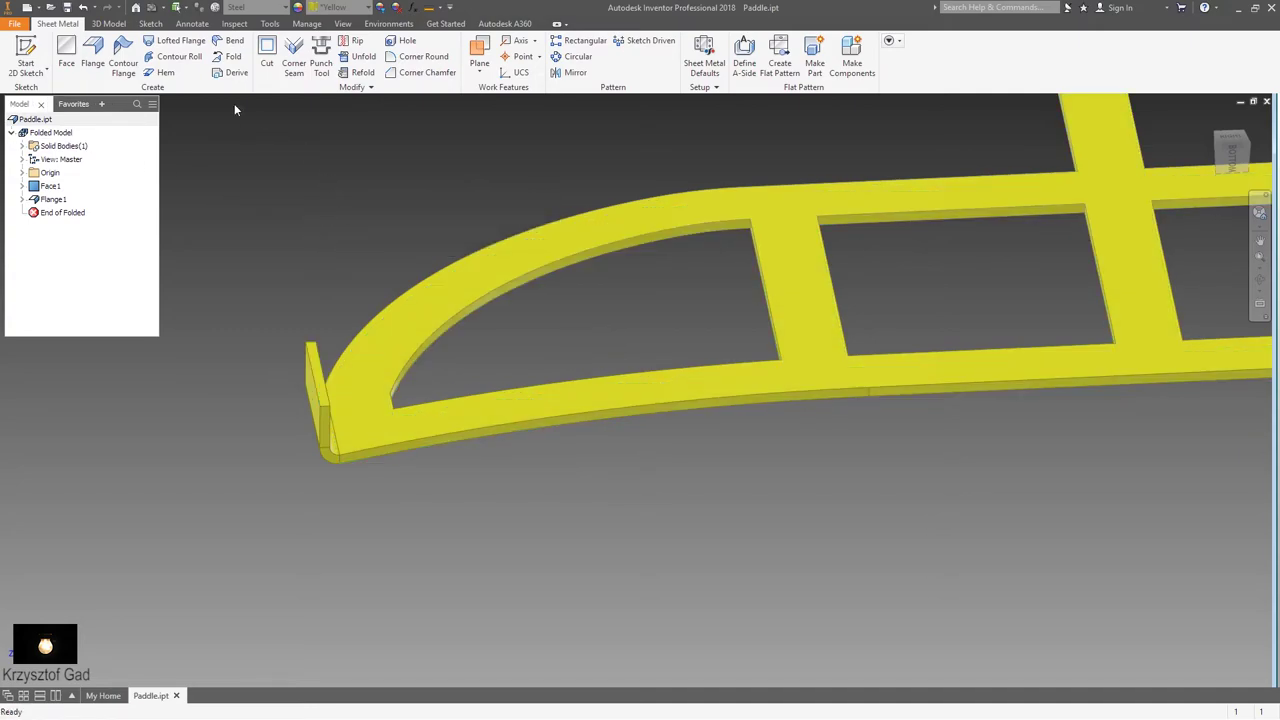
# Step: Apply a 5 mm Corner Round to the top corners of the end flanges
pyautogui.click(430, 64)
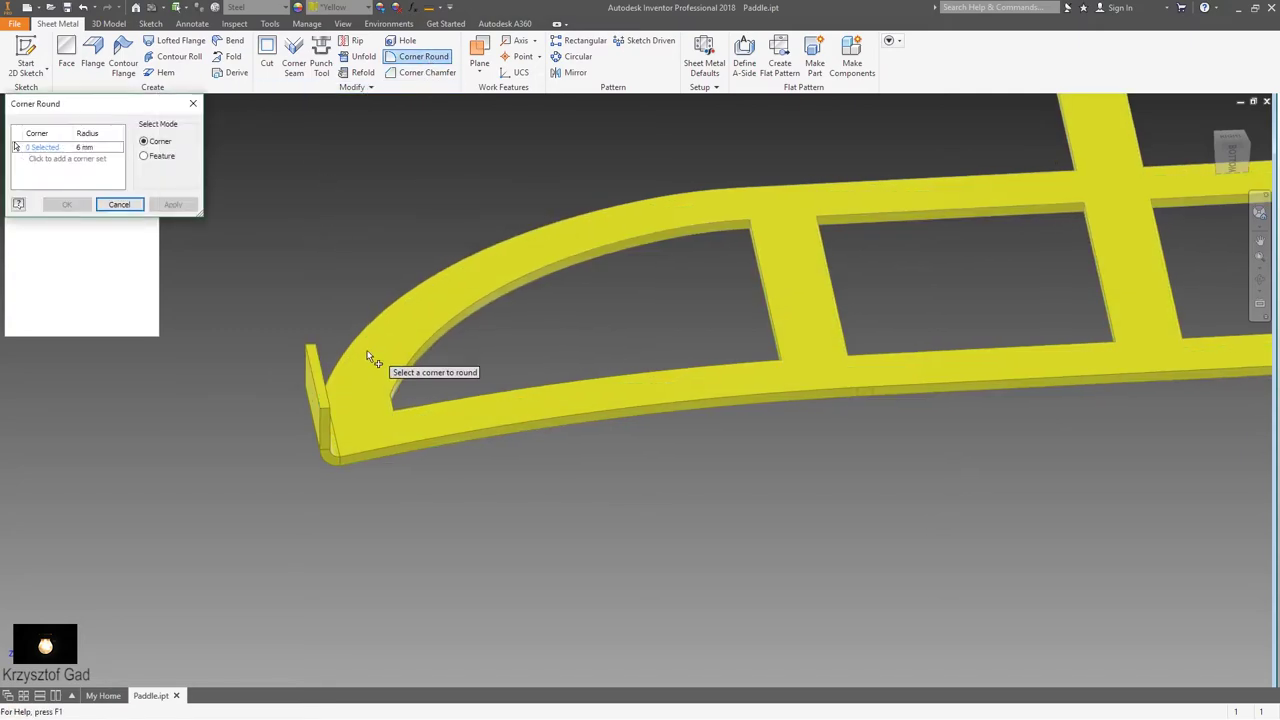
pyautogui.scroll(-2, 371, 366)
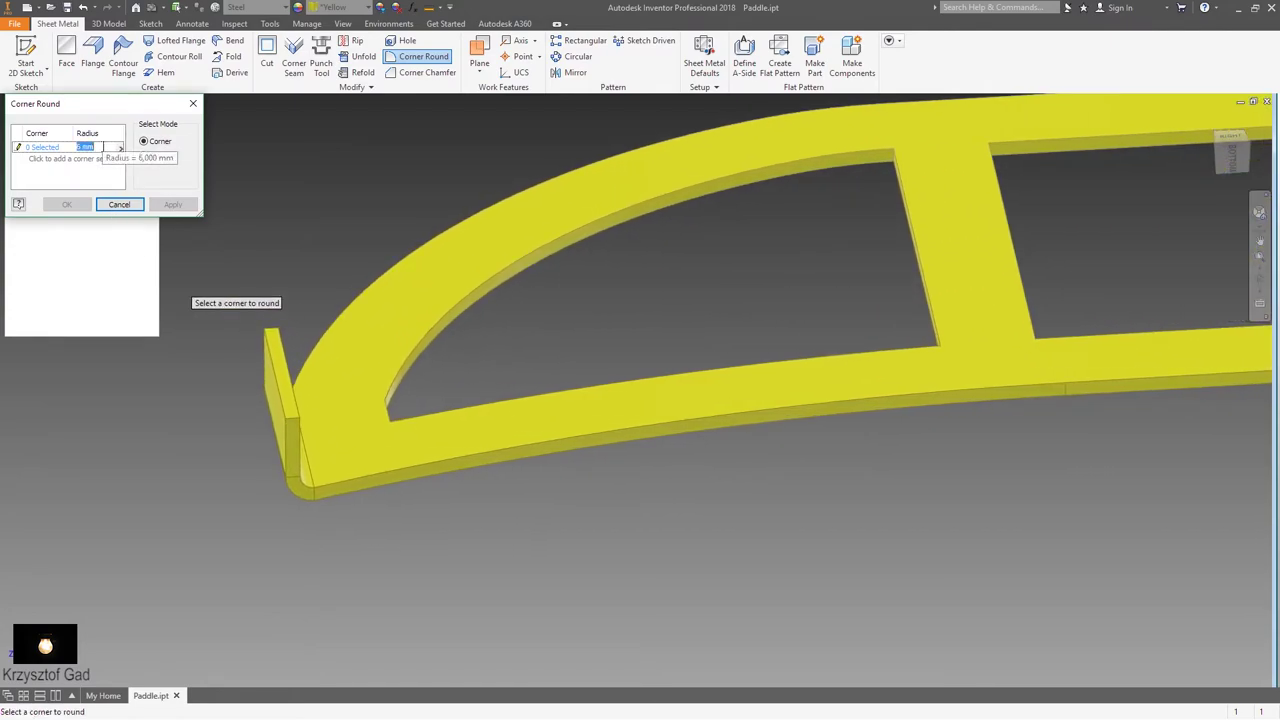
pyautogui.scroll(-2, 186, 300)
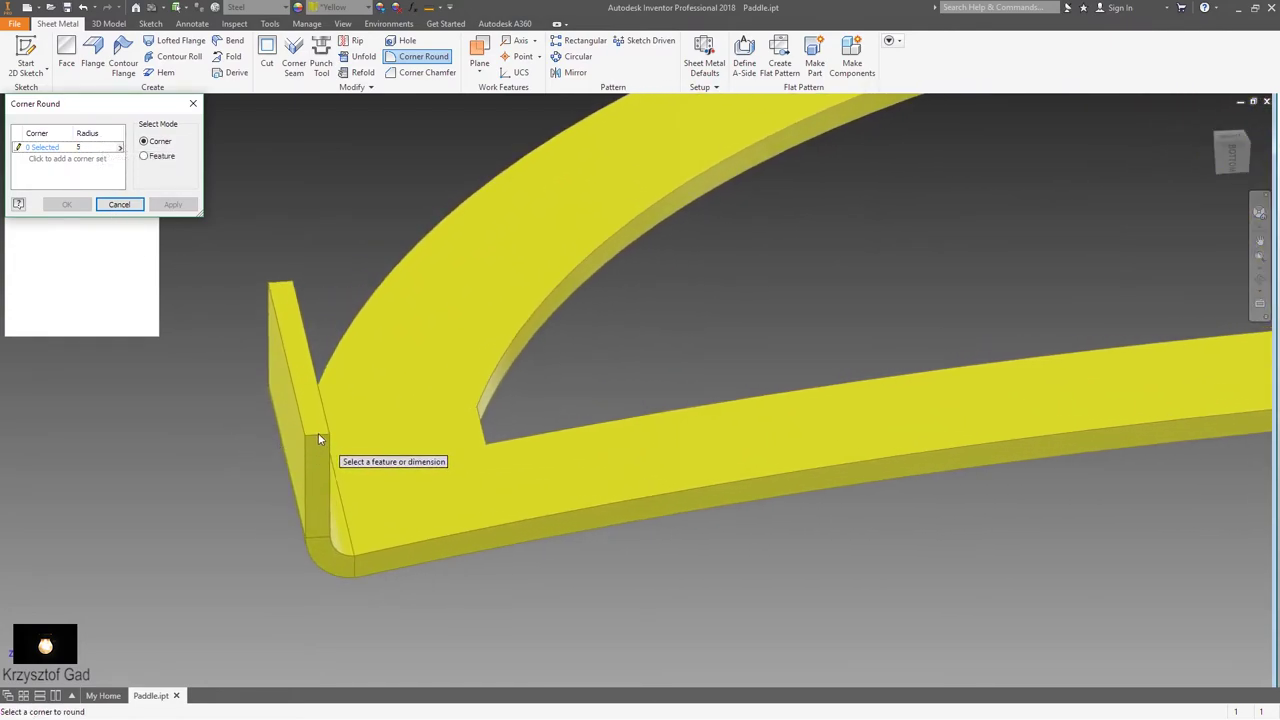
pyautogui.scroll(-1, 294, 355)
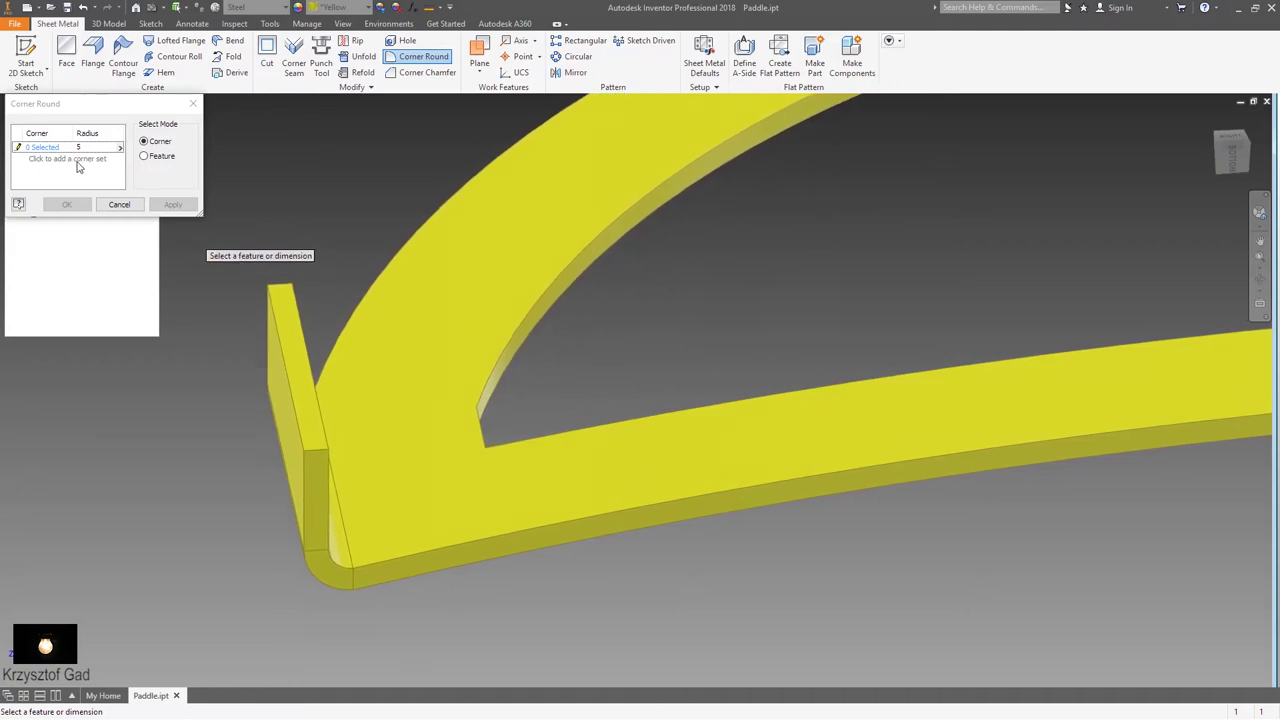
pyautogui.click(276, 291)
pyautogui.click(322, 458)
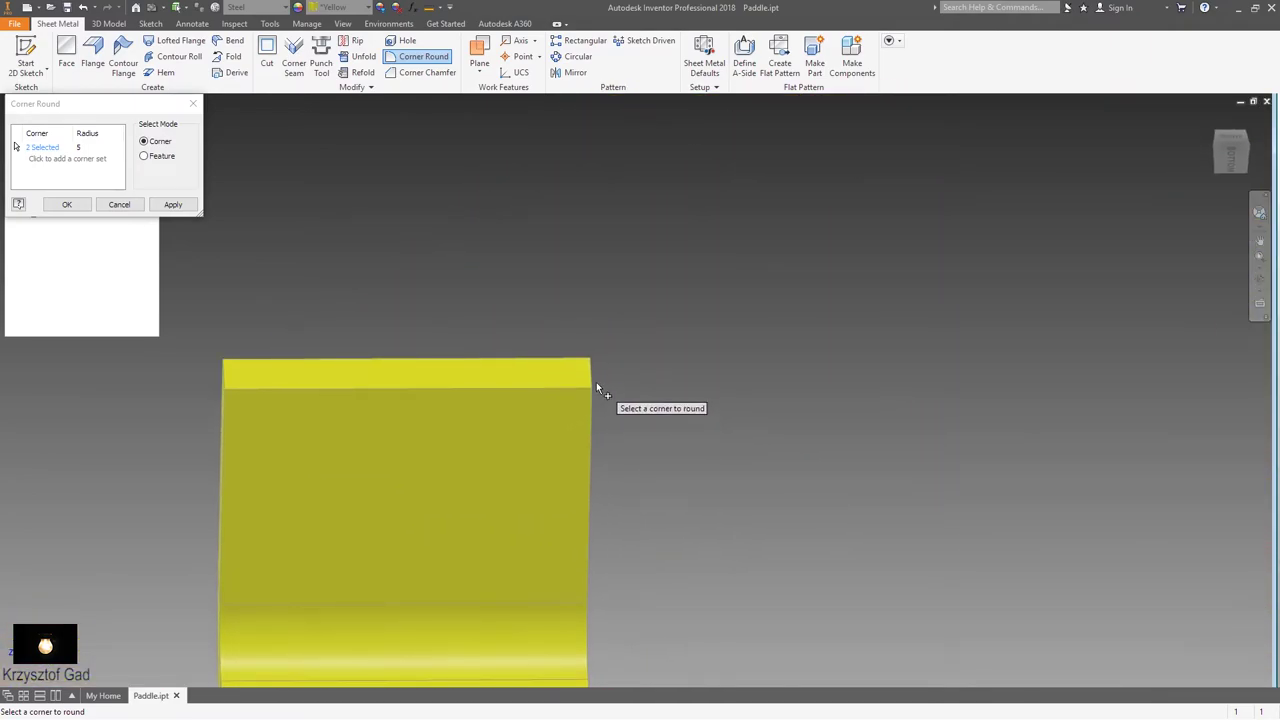
pyautogui.click(591, 380)
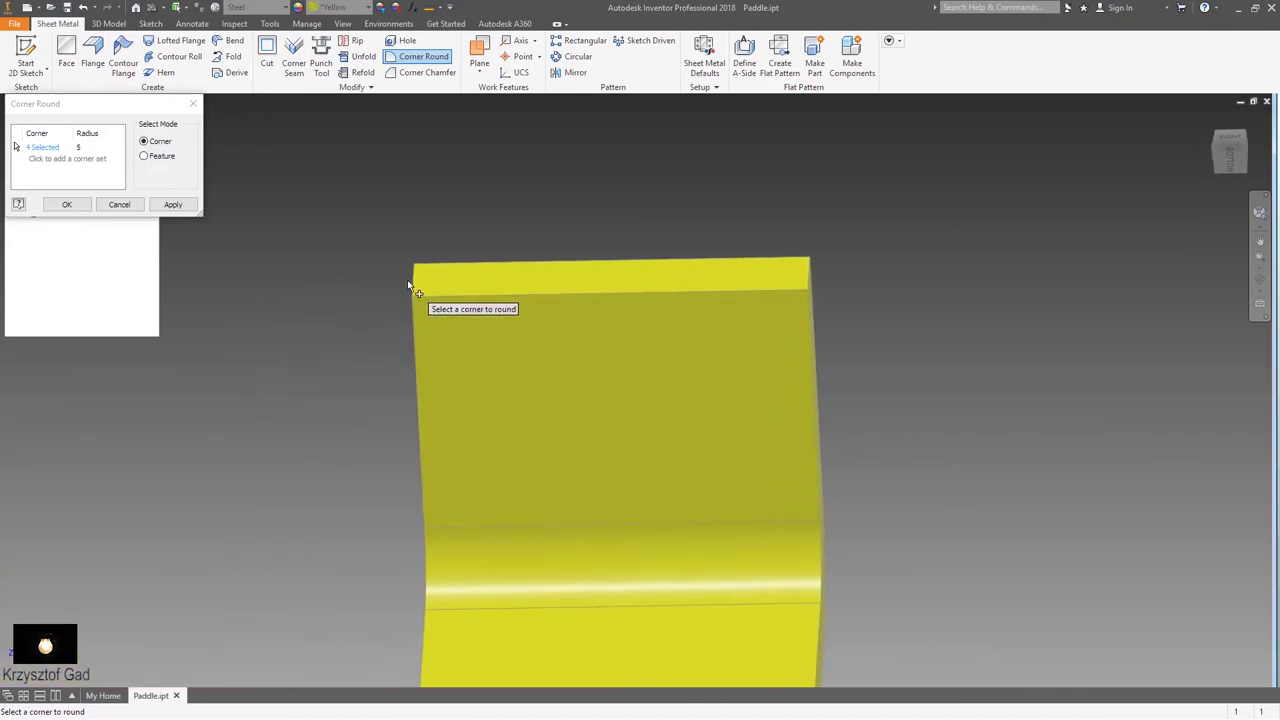
pyautogui.click(810, 272)
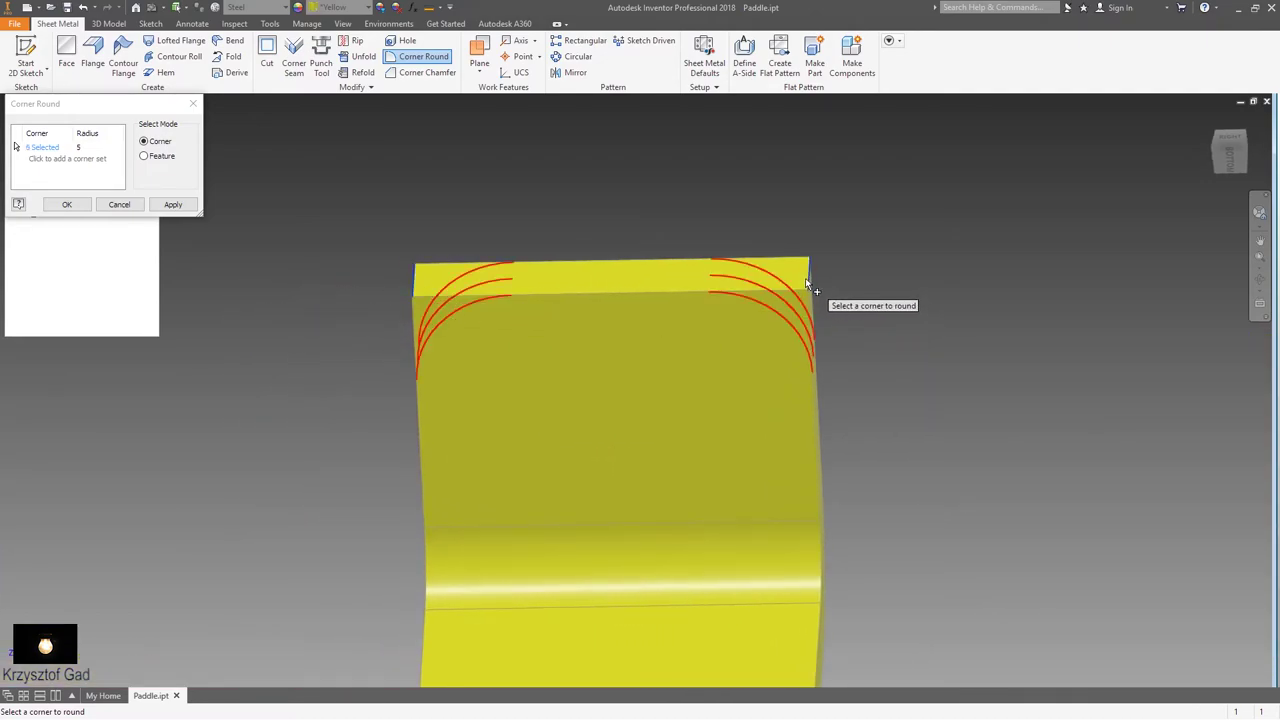
pyautogui.press('F6')
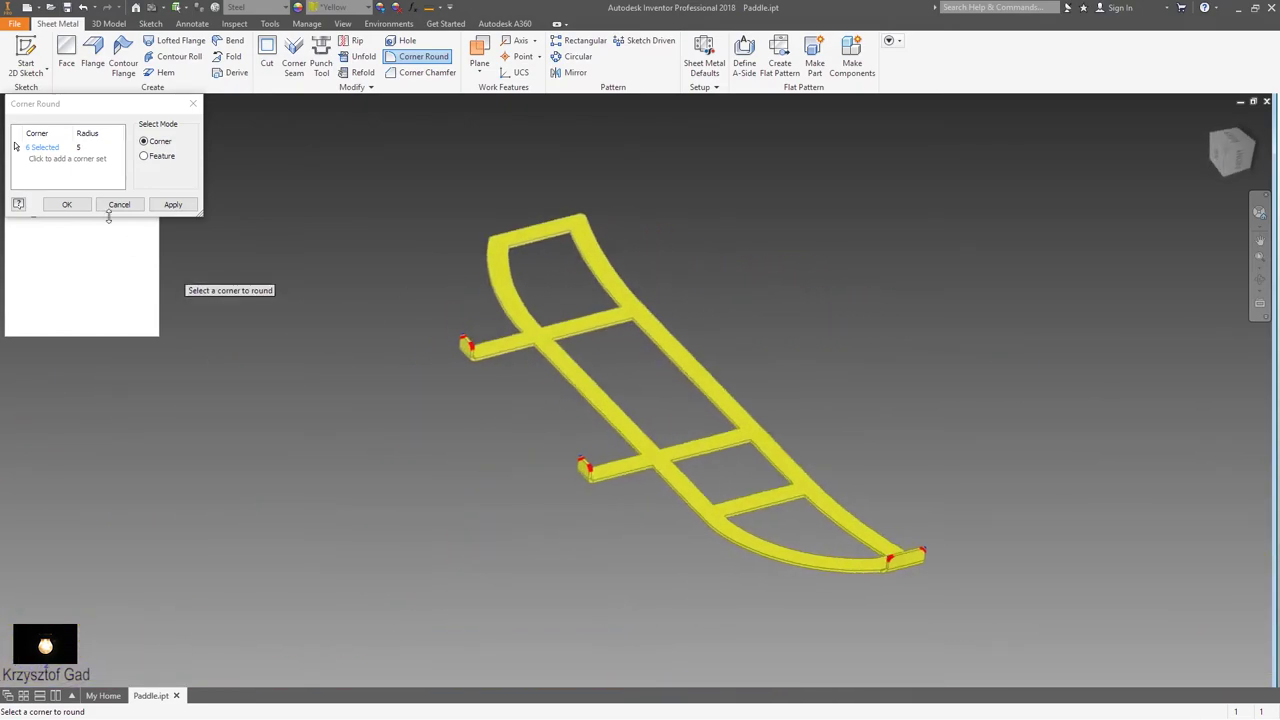
pyautogui.click(67, 205)
pyautogui.moveTo(385, 343)
pyautogui.keyDown('shift'); pyautogui.mouseDown(button='middle')
pyautogui.moveTo(458, 387)
pyautogui.moveTo(477, 359)
pyautogui.mouseUp(button='middle'); pyautogui.keyUp('shift')
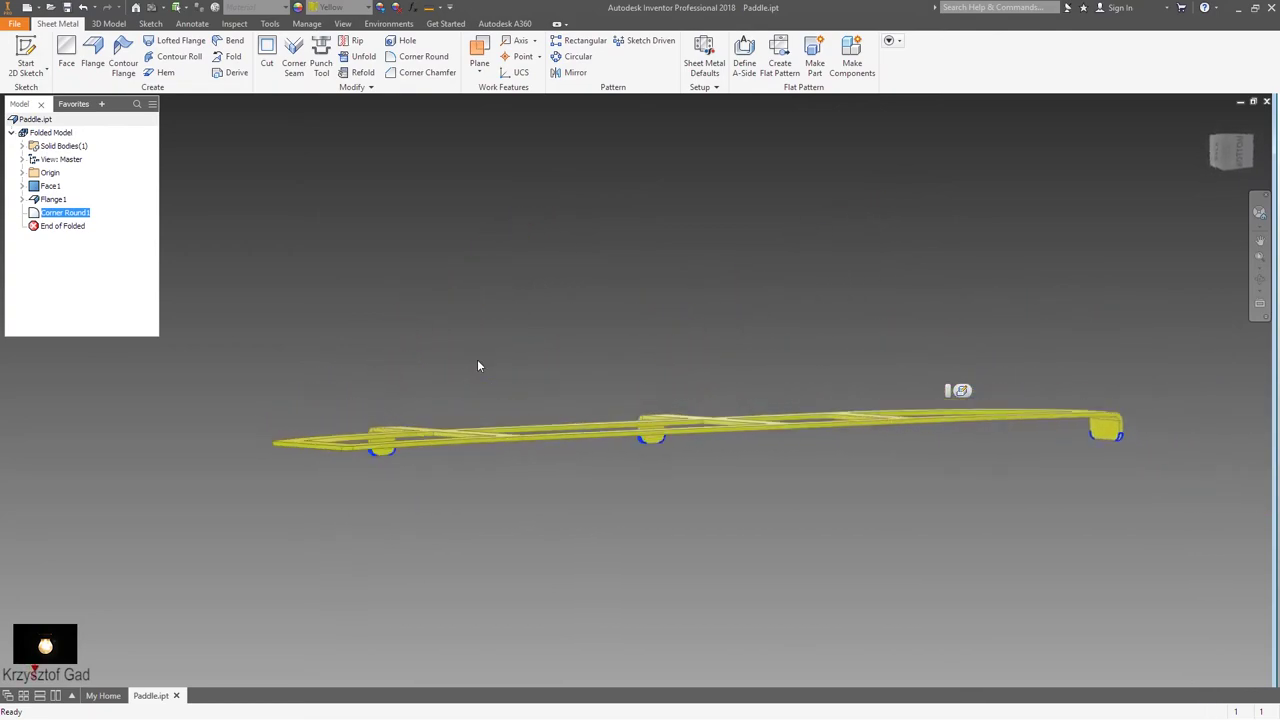
pyautogui.press('F6')
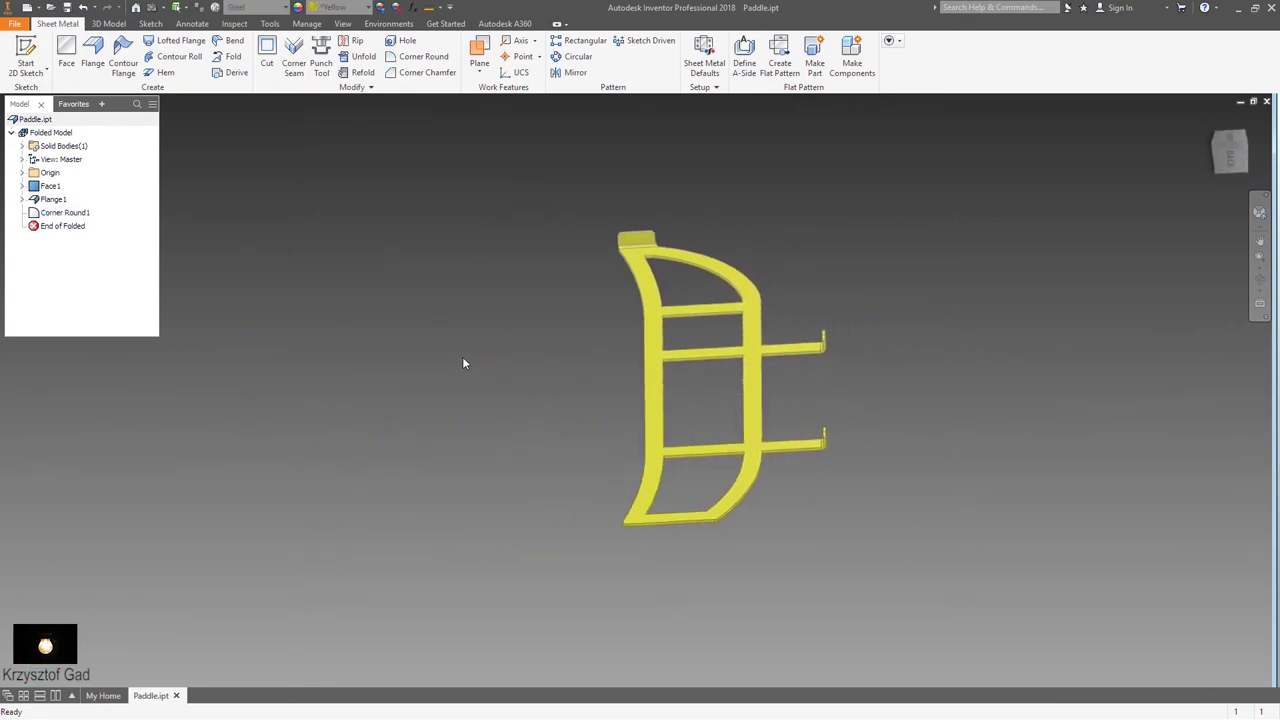
# Step: Start a 0.6 Loop-mode fillet and select the loop along the paddle's top edge
pyautogui.click(110, 24)
pyautogui.click(293, 52)
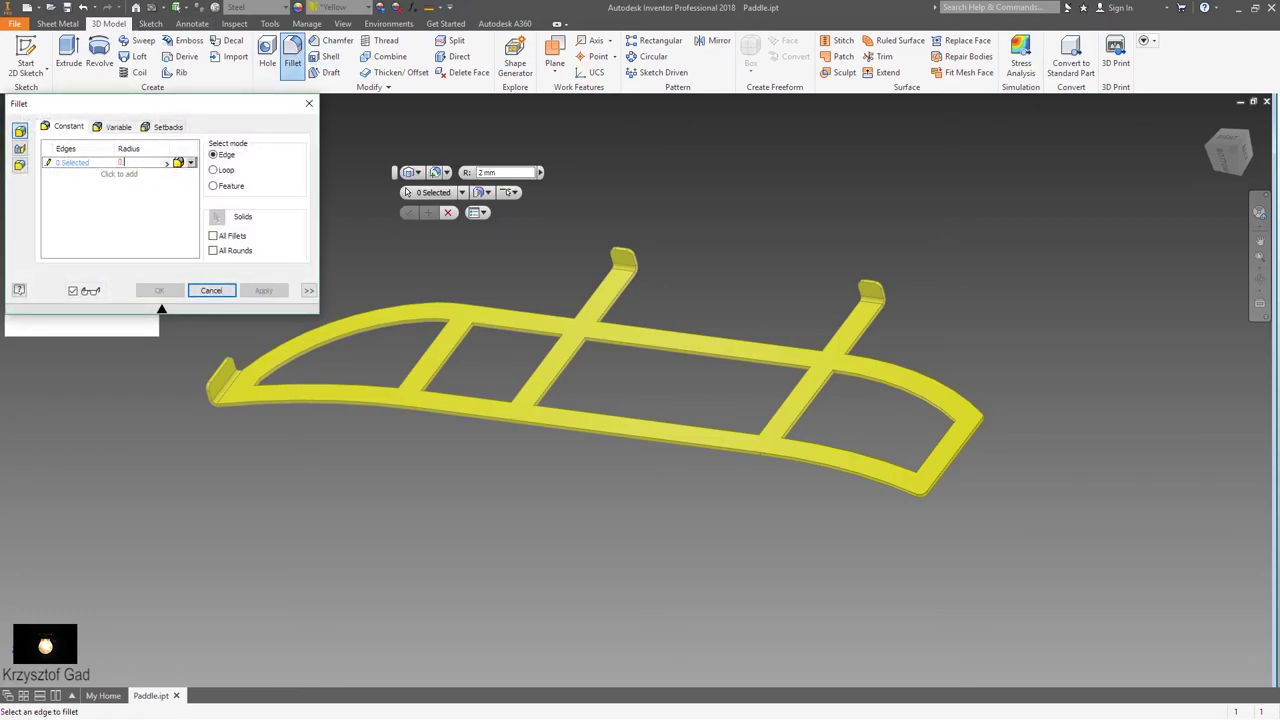
pyautogui.click(516, 193)
pyautogui.click(529, 226)
pyautogui.scroll(2, 531, 250)
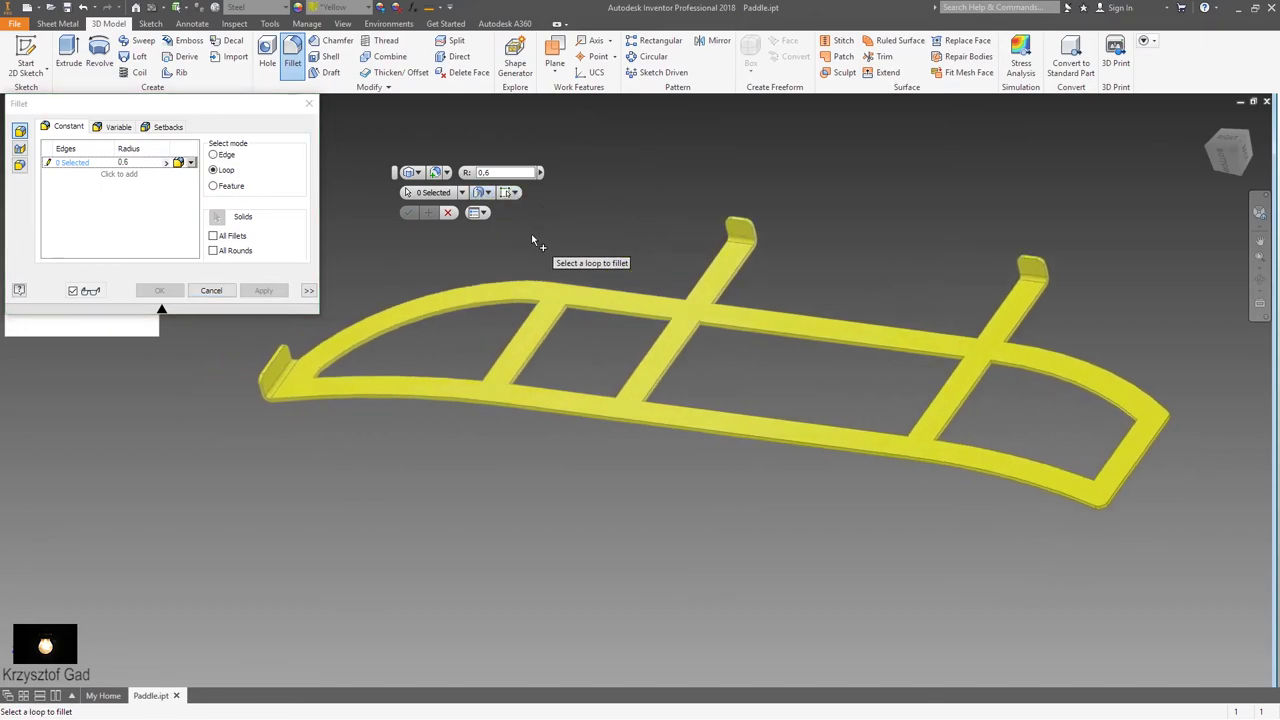
pyautogui.scroll(3, 450, 320)
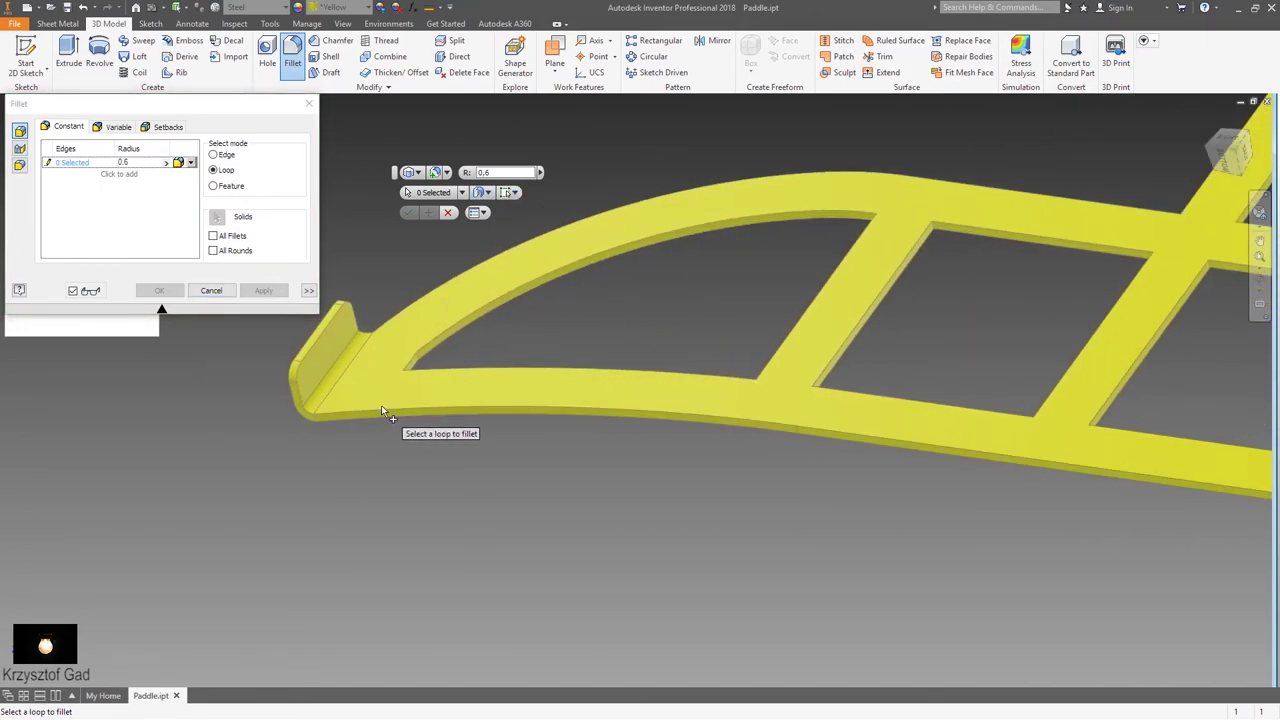
pyautogui.click(403, 316)
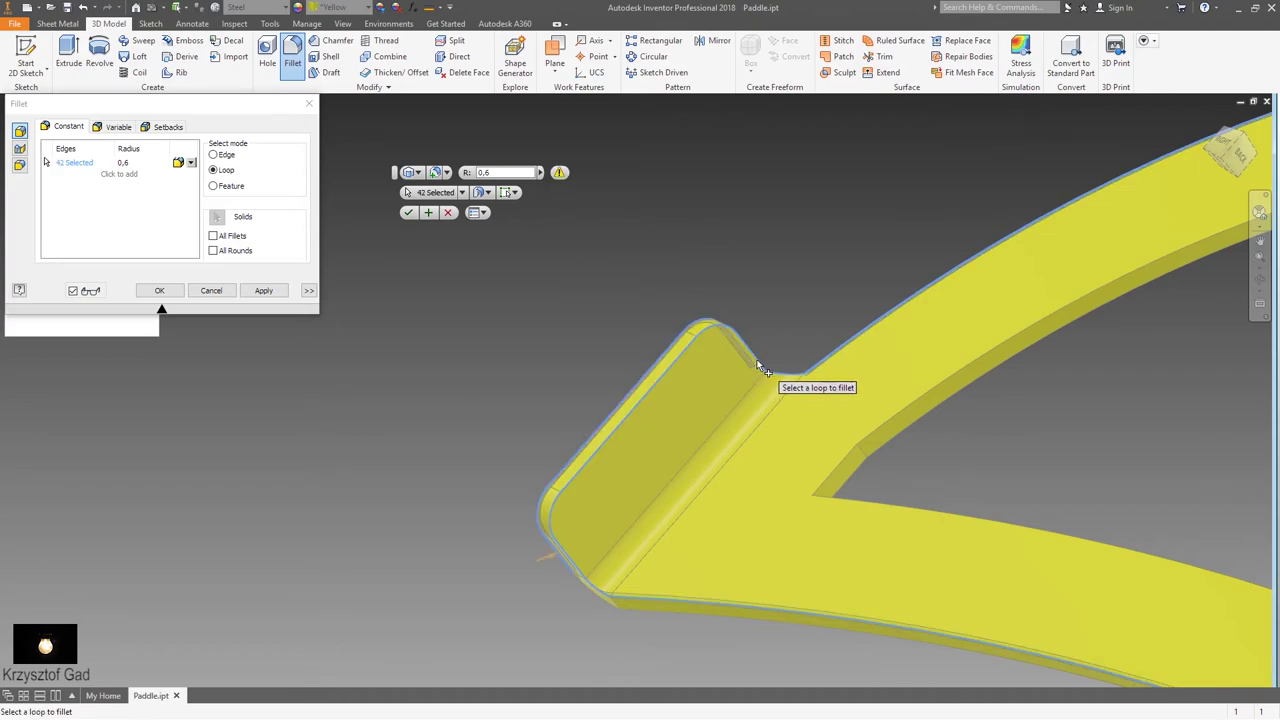
# Step: Add the remaining window loops, including the inner rectangular window, to the 0.6 fillet
pyautogui.press('F5')
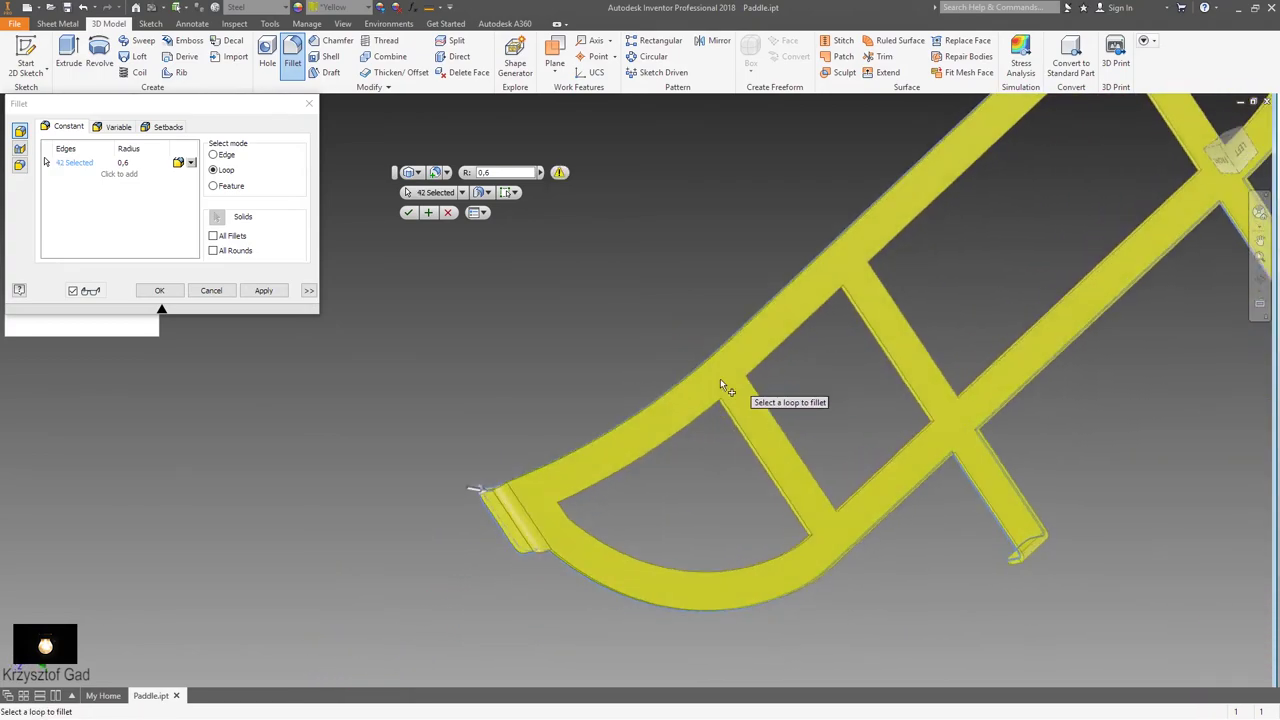
pyautogui.click(594, 398)
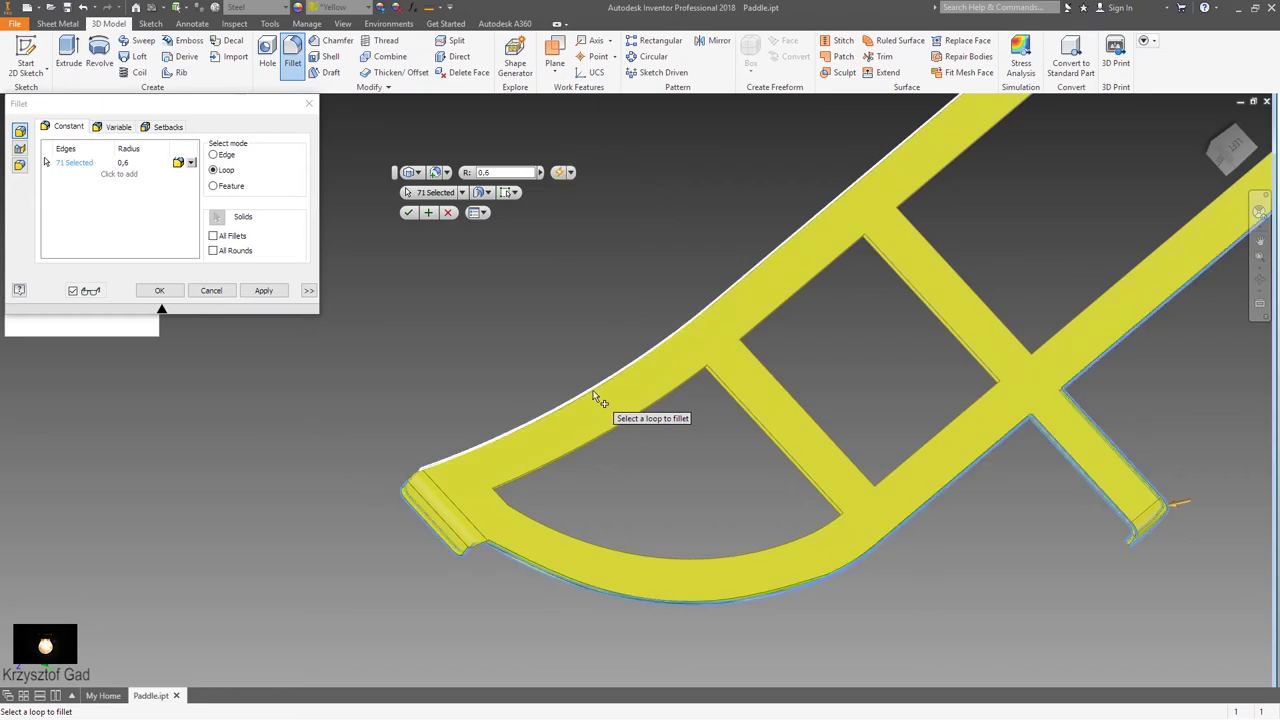
pyautogui.press('F5')
pyautogui.press('F5')
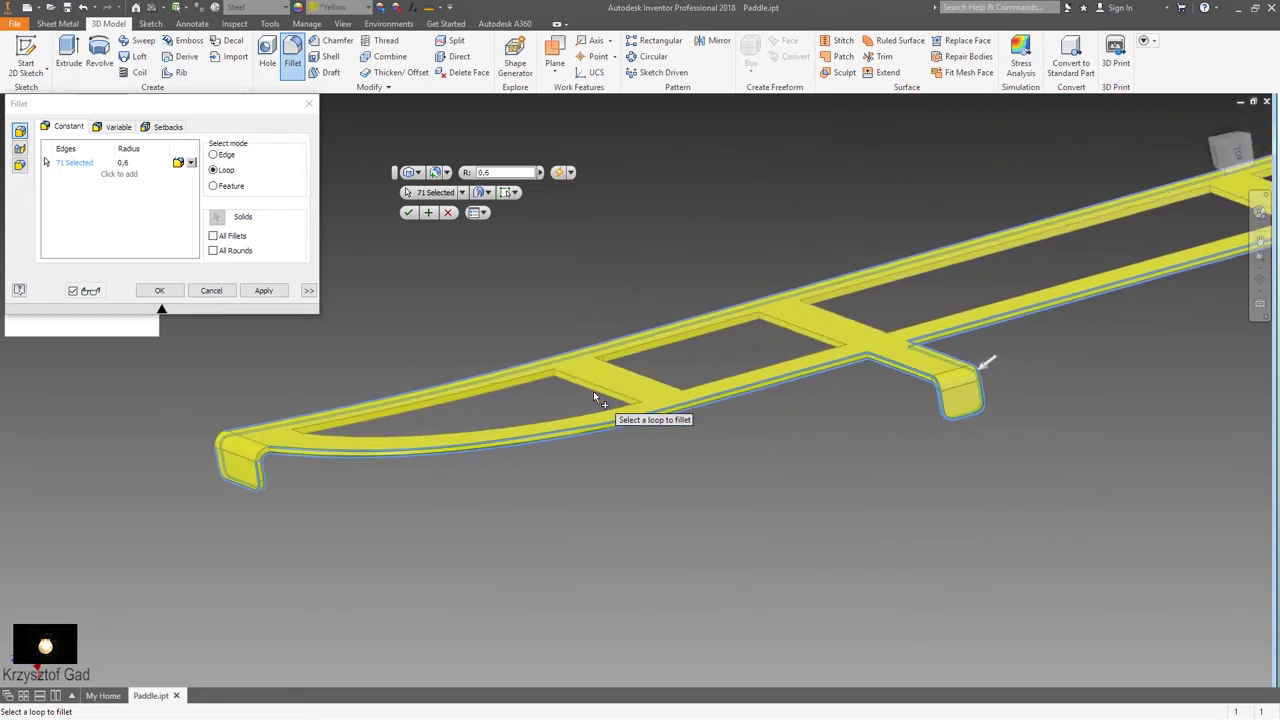
pyautogui.press('F5')
pyautogui.press('F5')
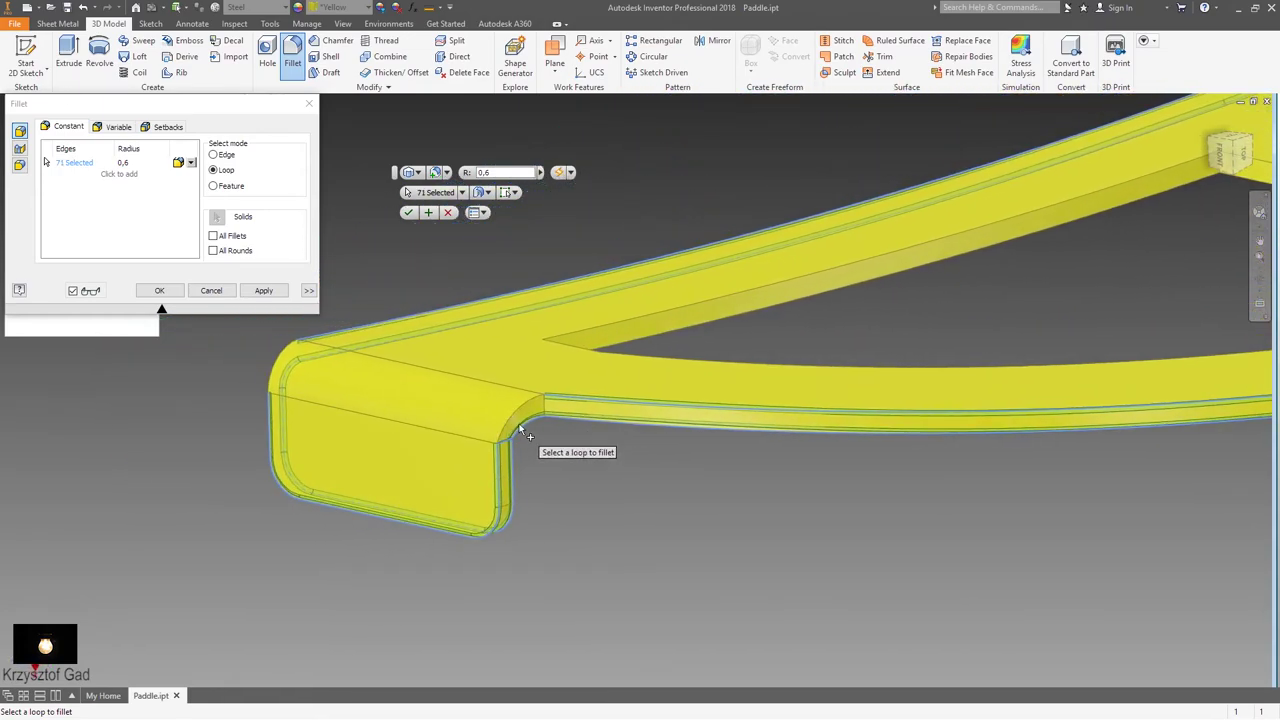
pyautogui.press('F5')
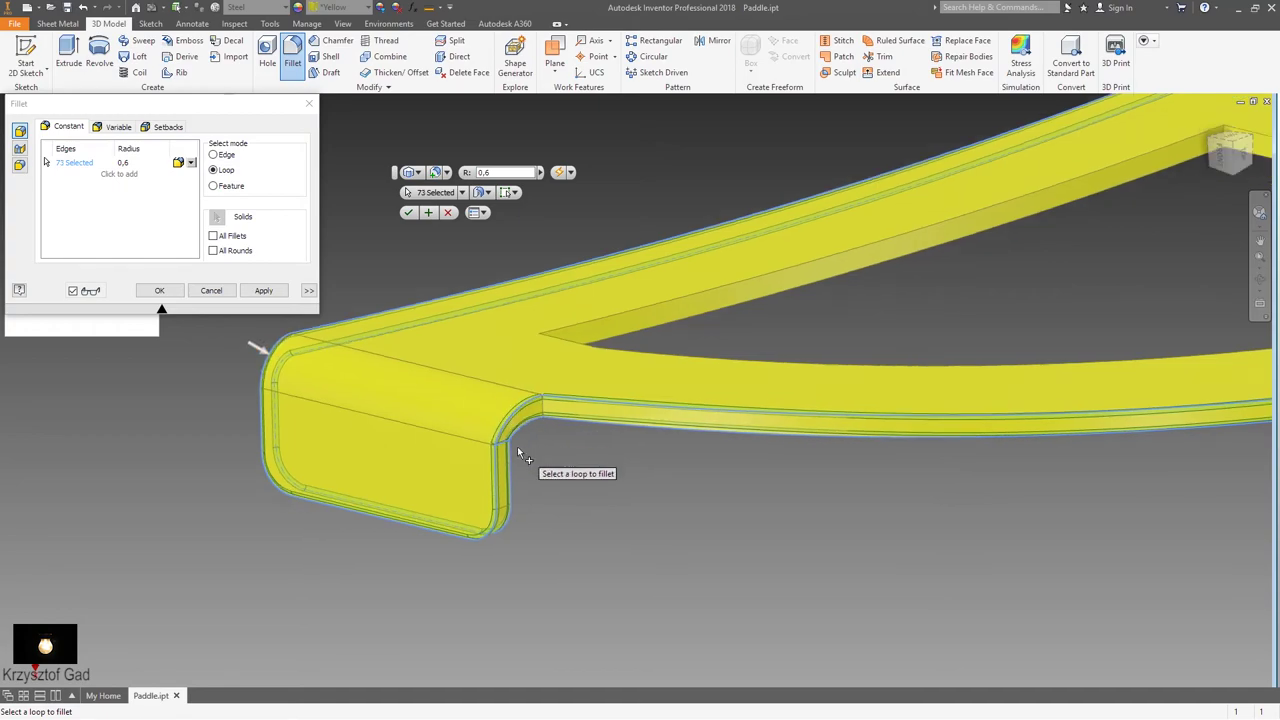
pyautogui.press('F5')
pyautogui.press('F5')
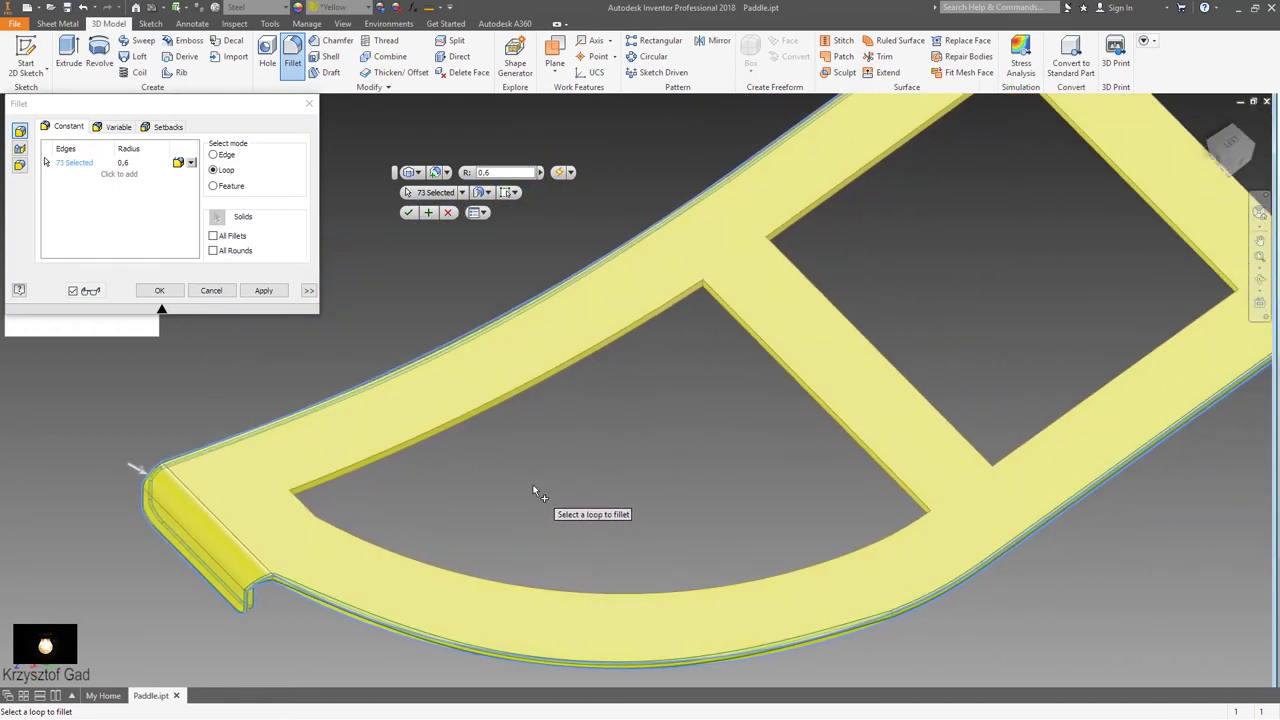
pyautogui.press('F5')
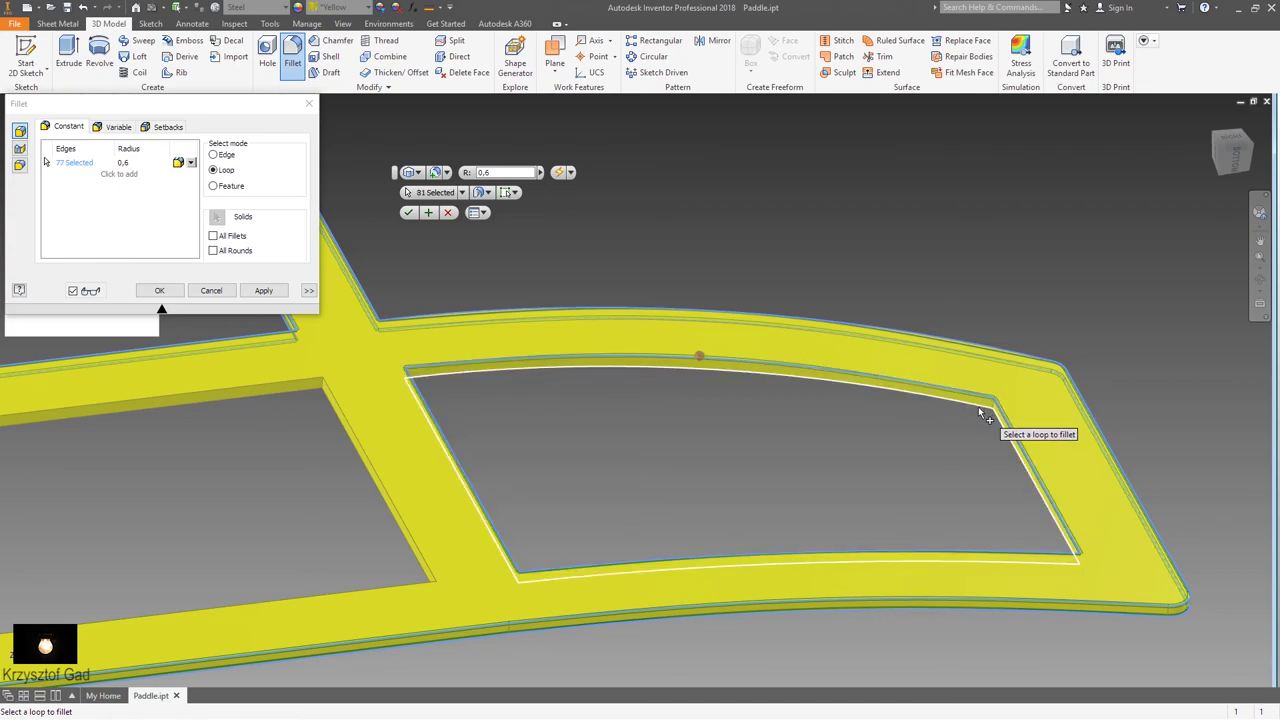
pyautogui.moveTo(957, 414); pyautogui.dragTo(617, 460, button='middle')
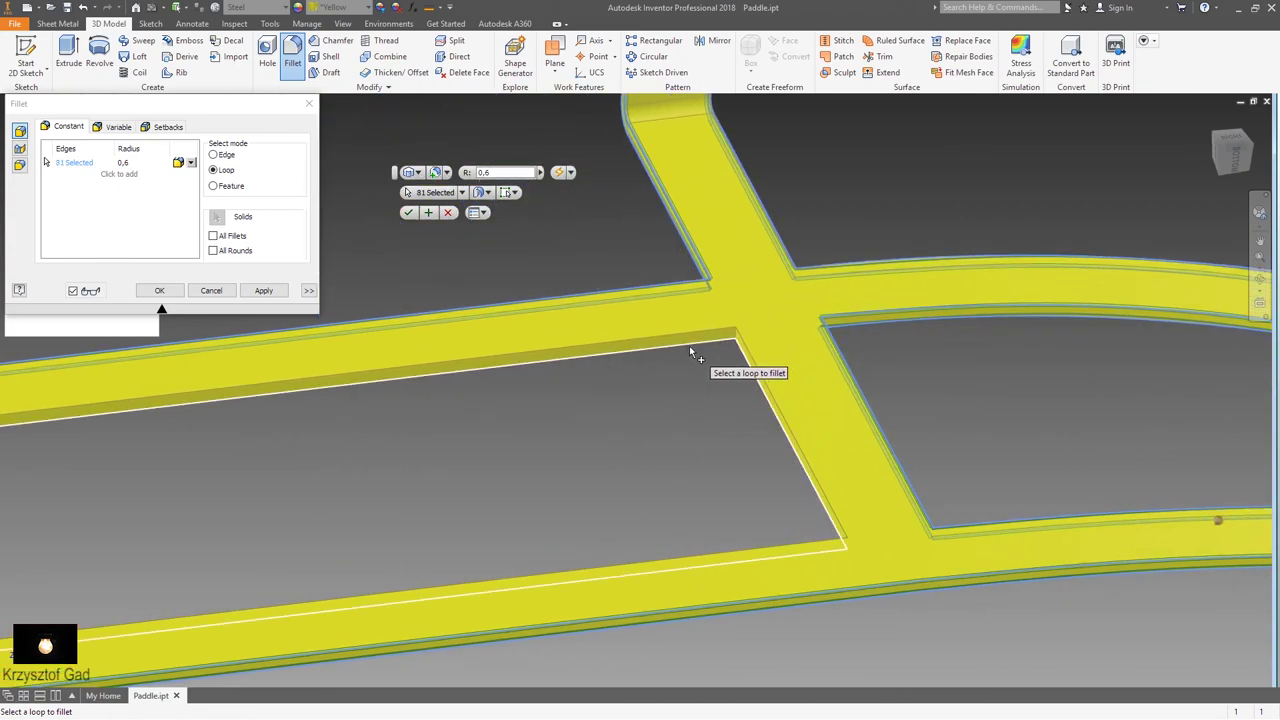
pyautogui.click(690, 345)
pyautogui.click(684, 331)
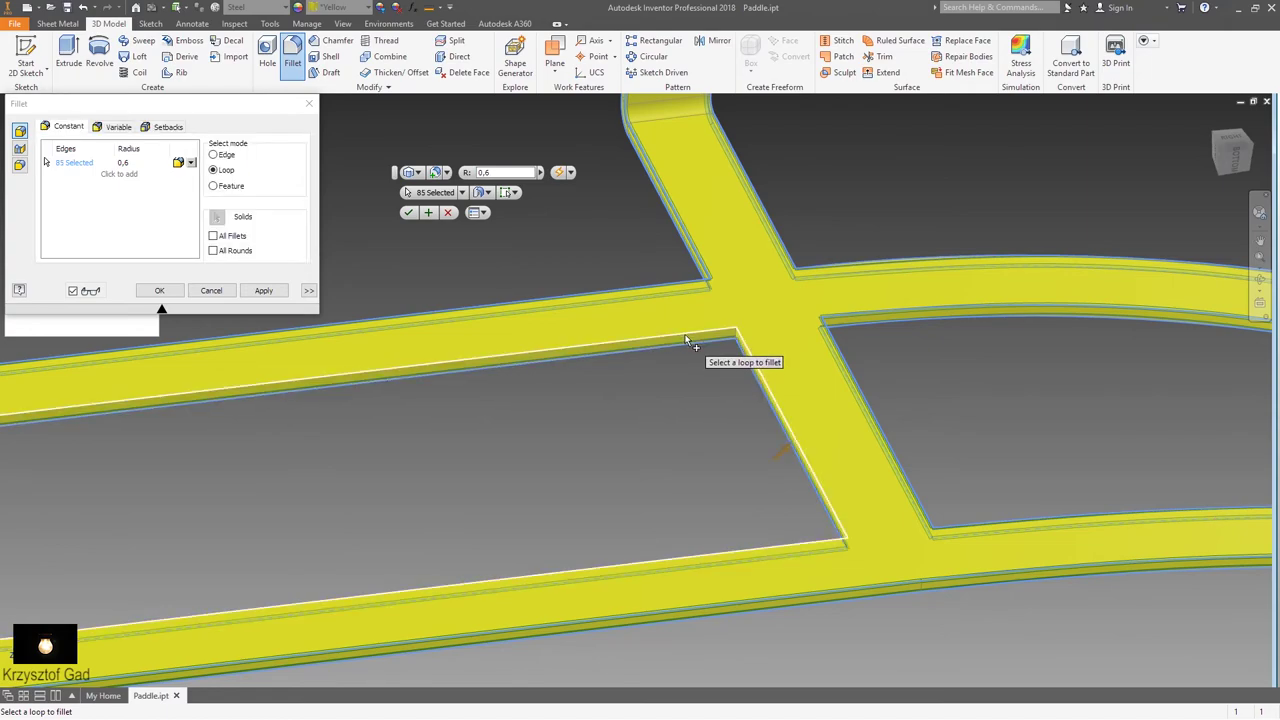
pyautogui.scroll(-2, 683, 335)
pyautogui.scroll(-2, 670, 345)
pyautogui.scroll(2, 655, 385)
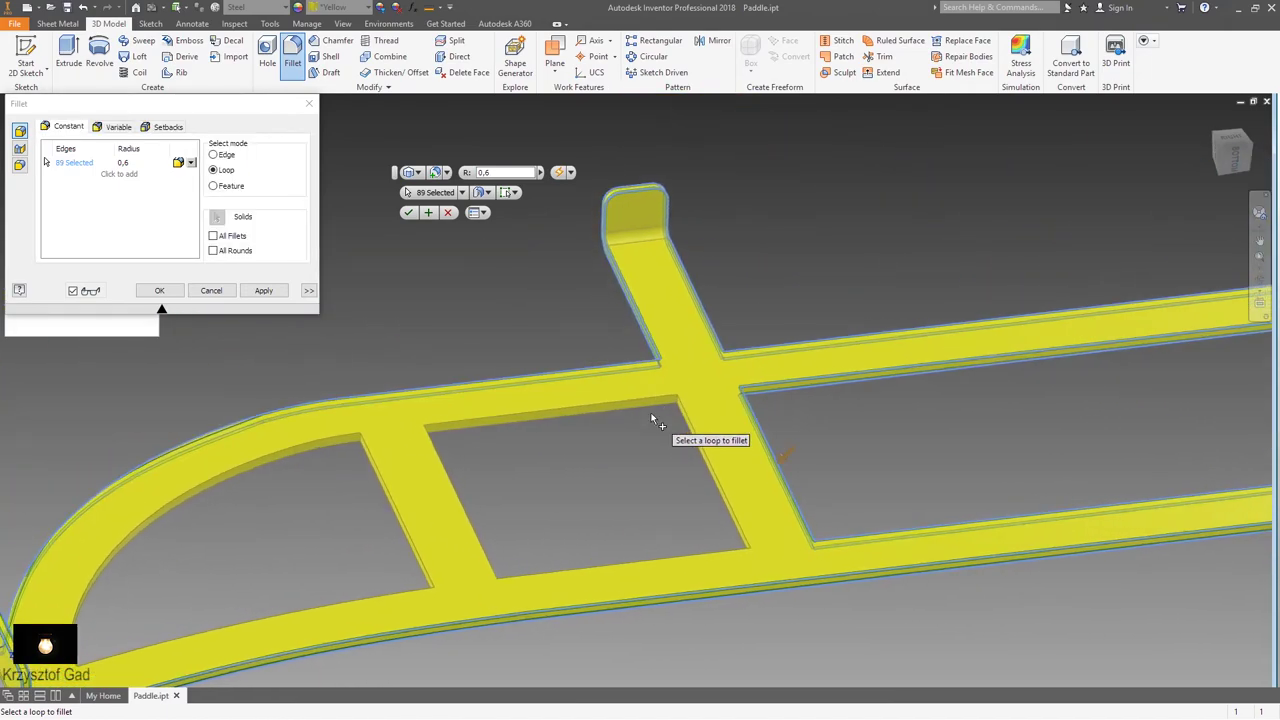
pyautogui.click(657, 408)
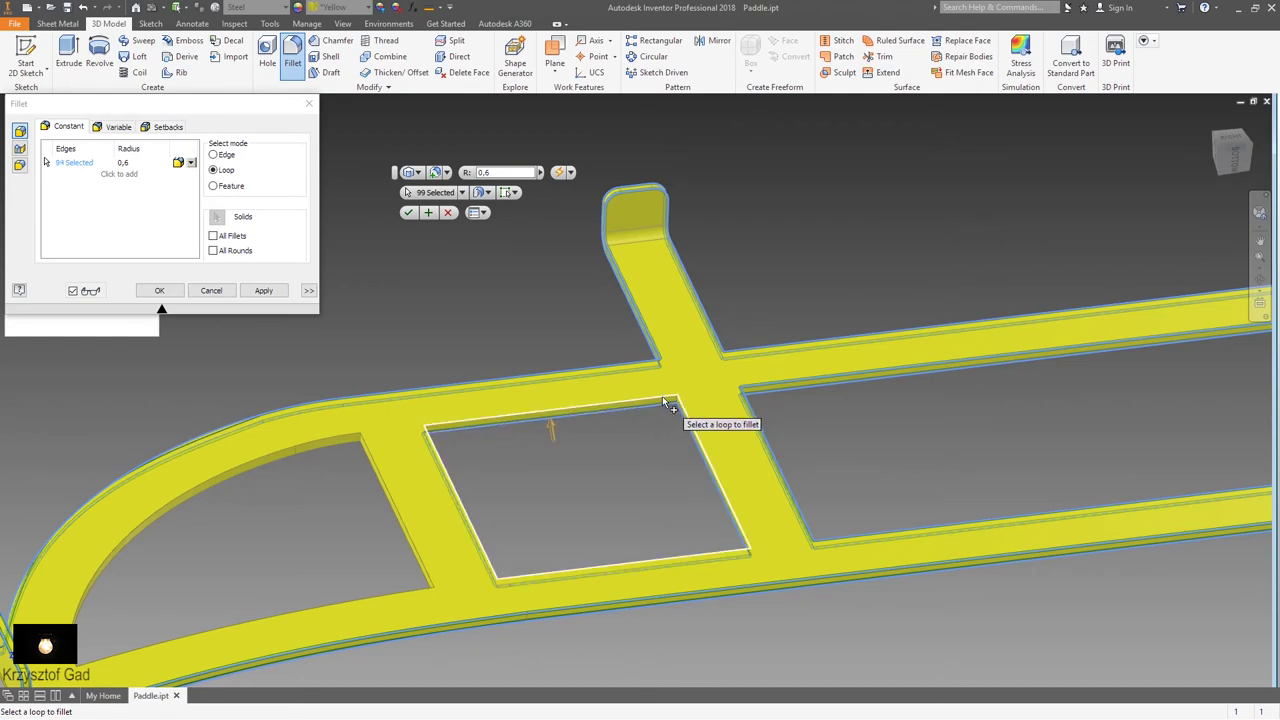
pyautogui.scroll(-3, 663, 402)
pyautogui.scroll(3, 540, 430)
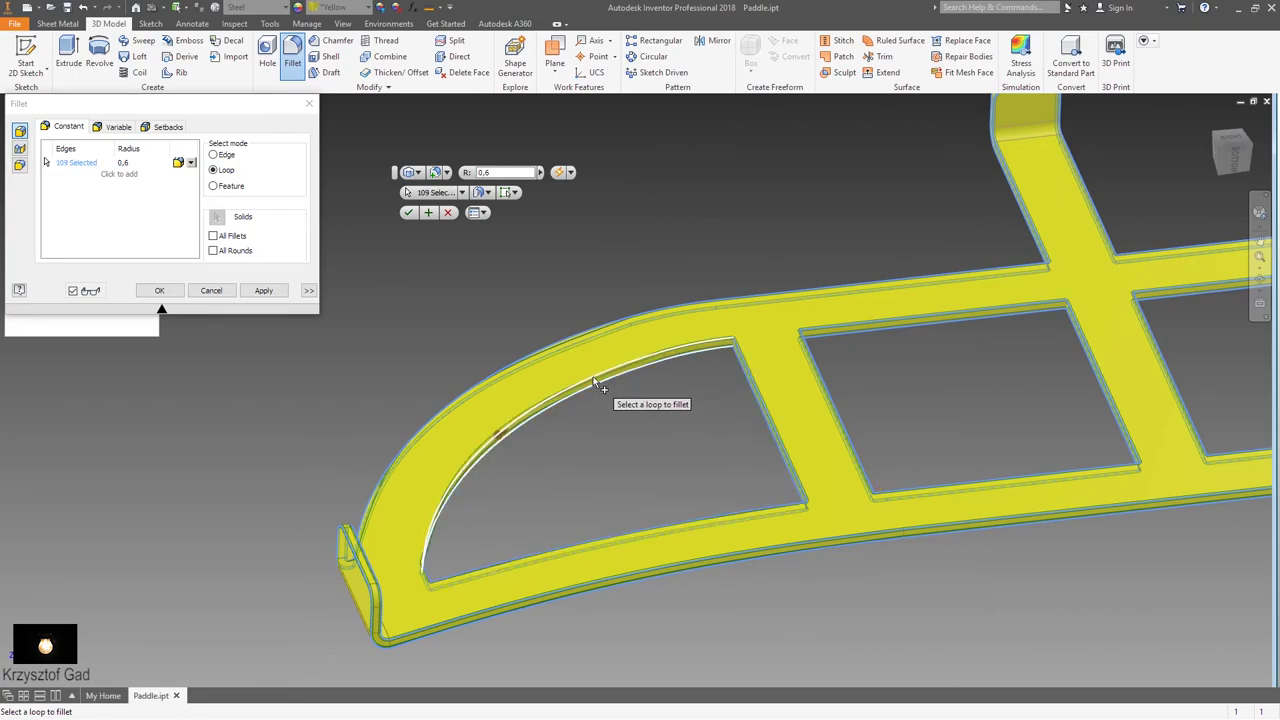
pyautogui.scroll(-3, 592, 385)
pyautogui.scroll(1, 588, 387)
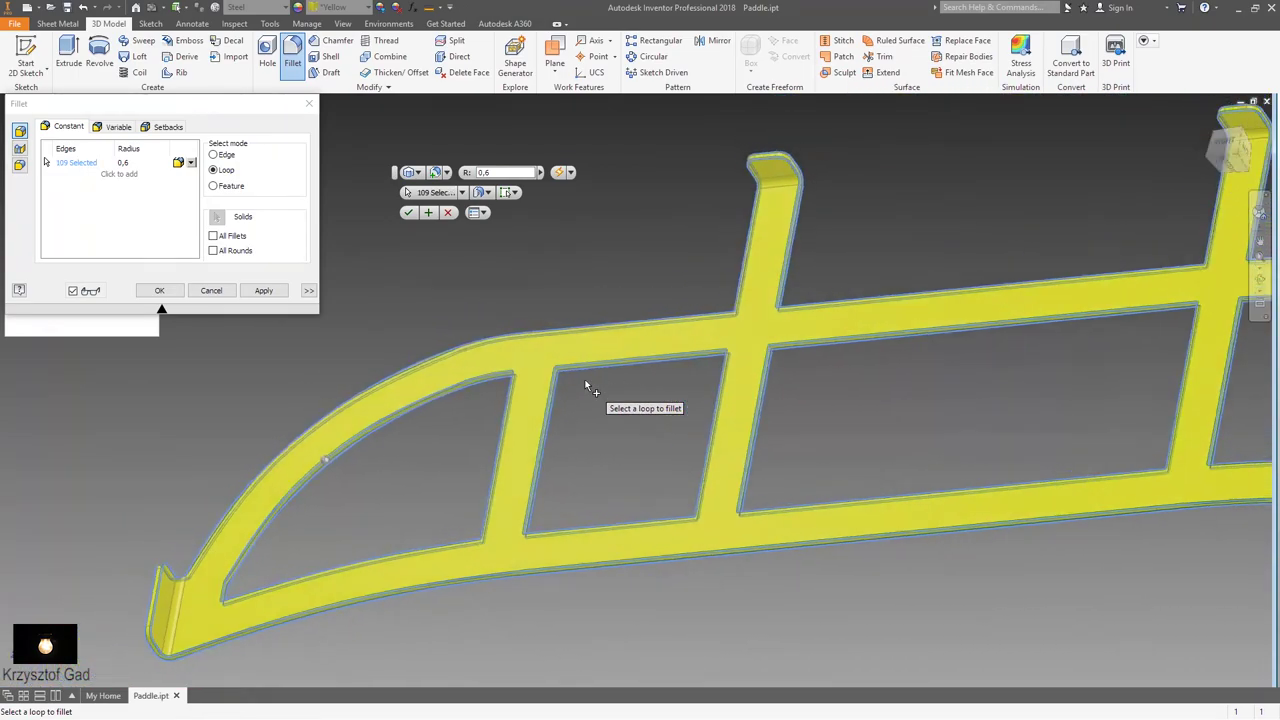
pyautogui.scroll(-2, 587, 387)
# Step: Orbit and switch views to review the filleted frame edges
pyautogui.keyDown('shift'); pyautogui.moveTo(587, 387); pyautogui.dragTo(411, 219, button='middle'); pyautogui.keyUp('shift')
pyautogui.scroll(2, 585, 379)
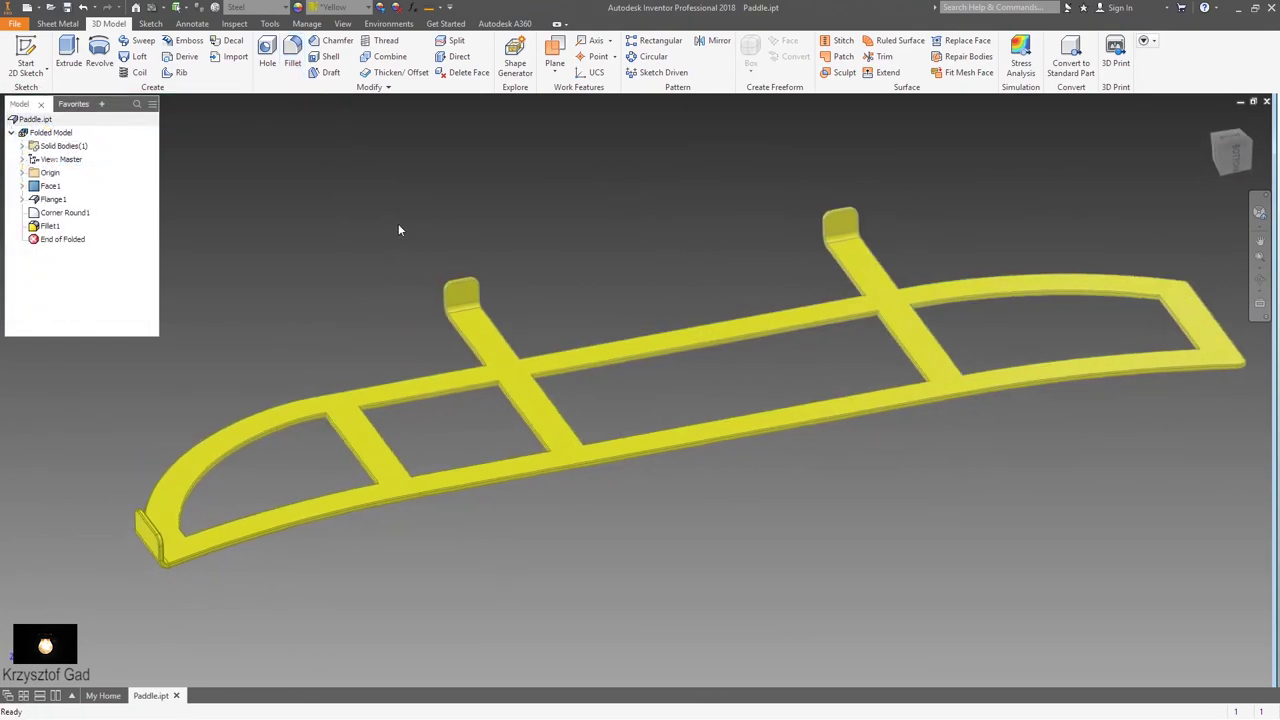
pyautogui.scroll(3, 398, 223)
pyautogui.press('F6')
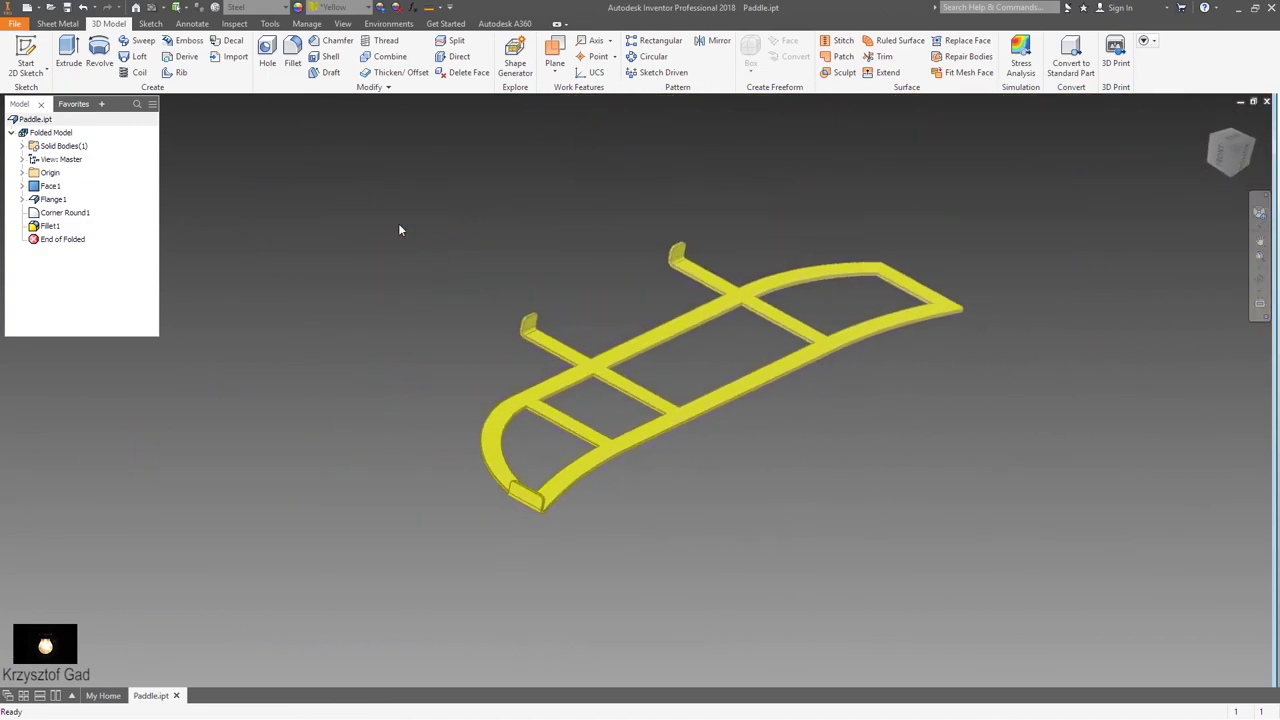
pyautogui.press('F5')
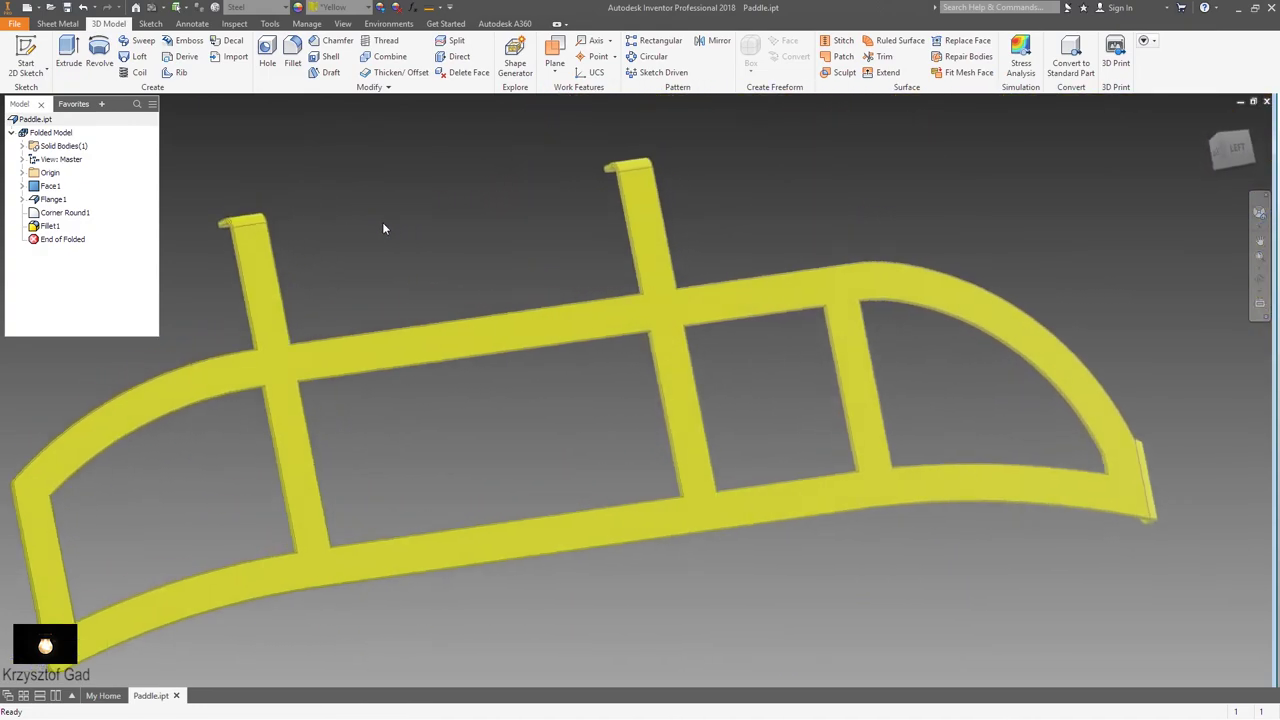
pyautogui.press('F6')
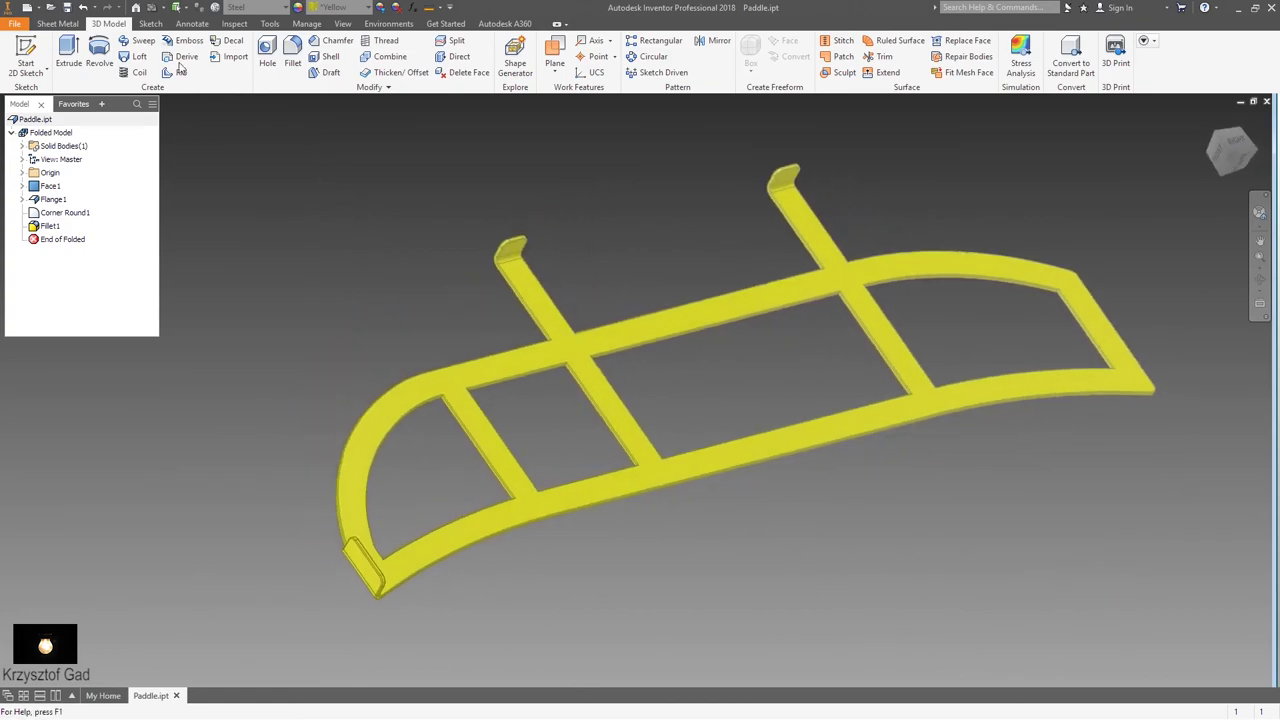
# Step: Start a sheet-metal hole and place it on the end flange's flat face
pyautogui.click(57, 23)
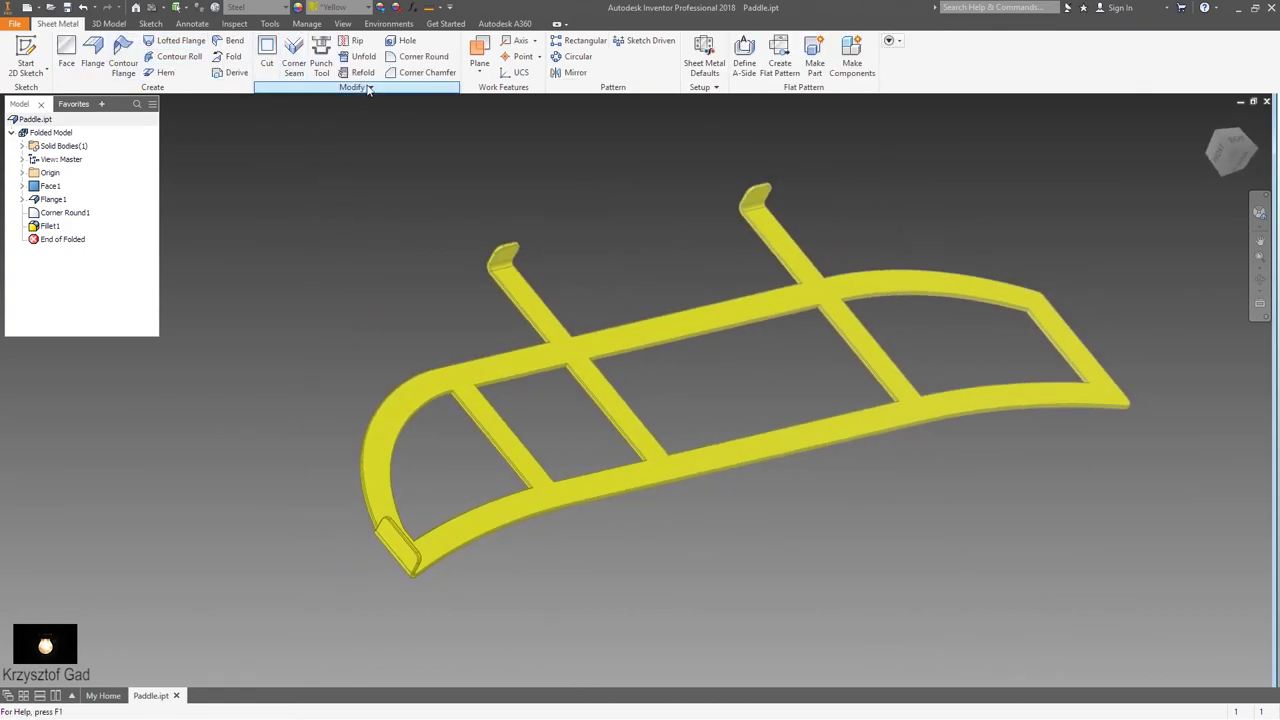
pyautogui.click(408, 41)
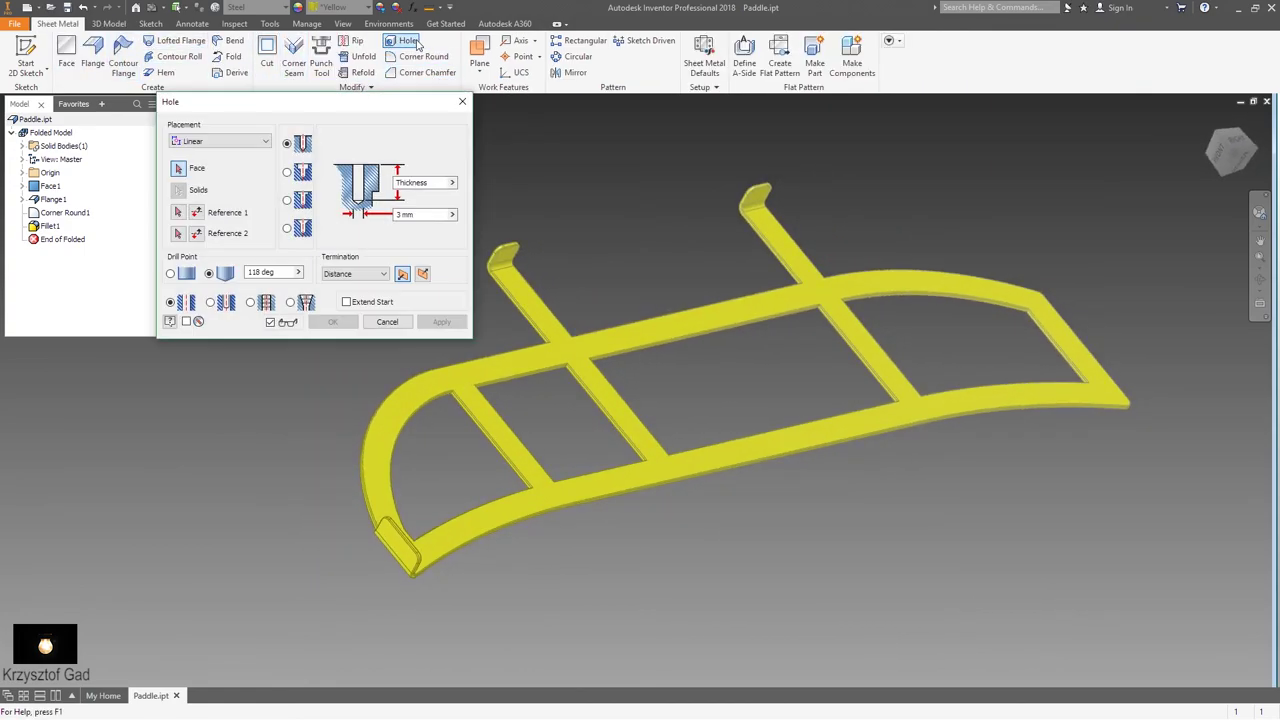
pyautogui.press('F5')
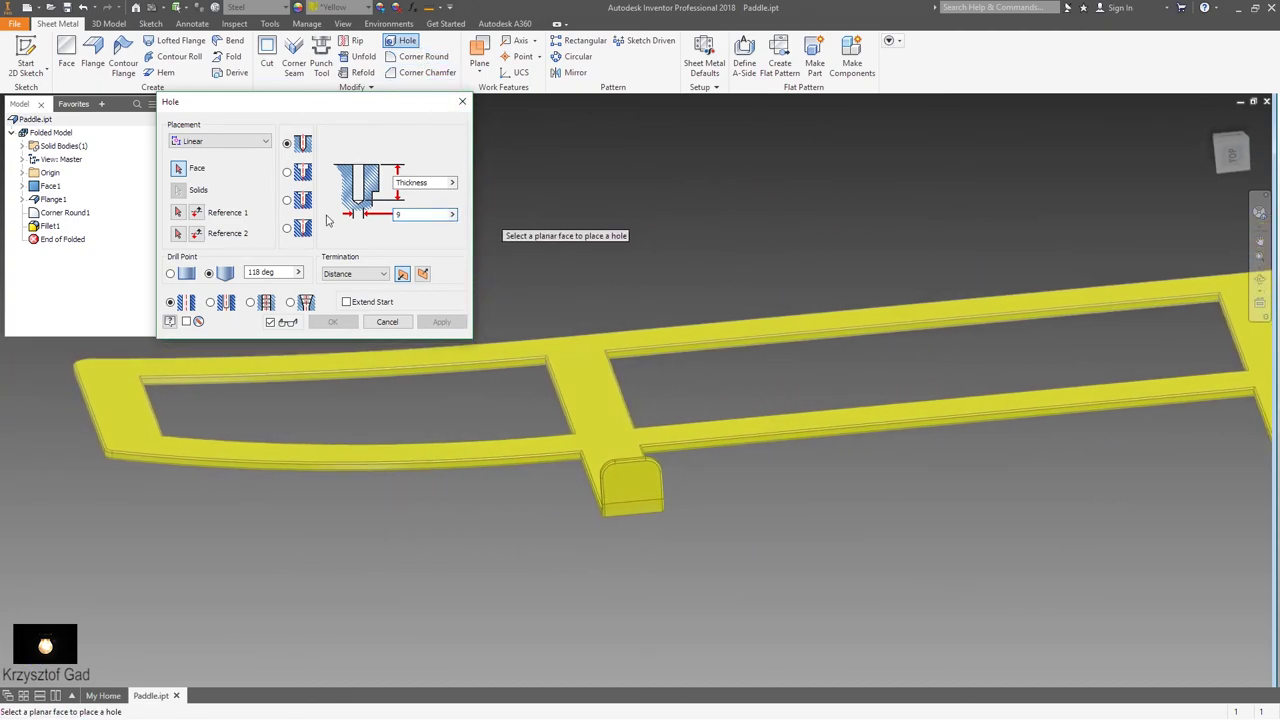
pyautogui.scroll(3, 500, 230)
pyautogui.scroll(3, 546, 496)
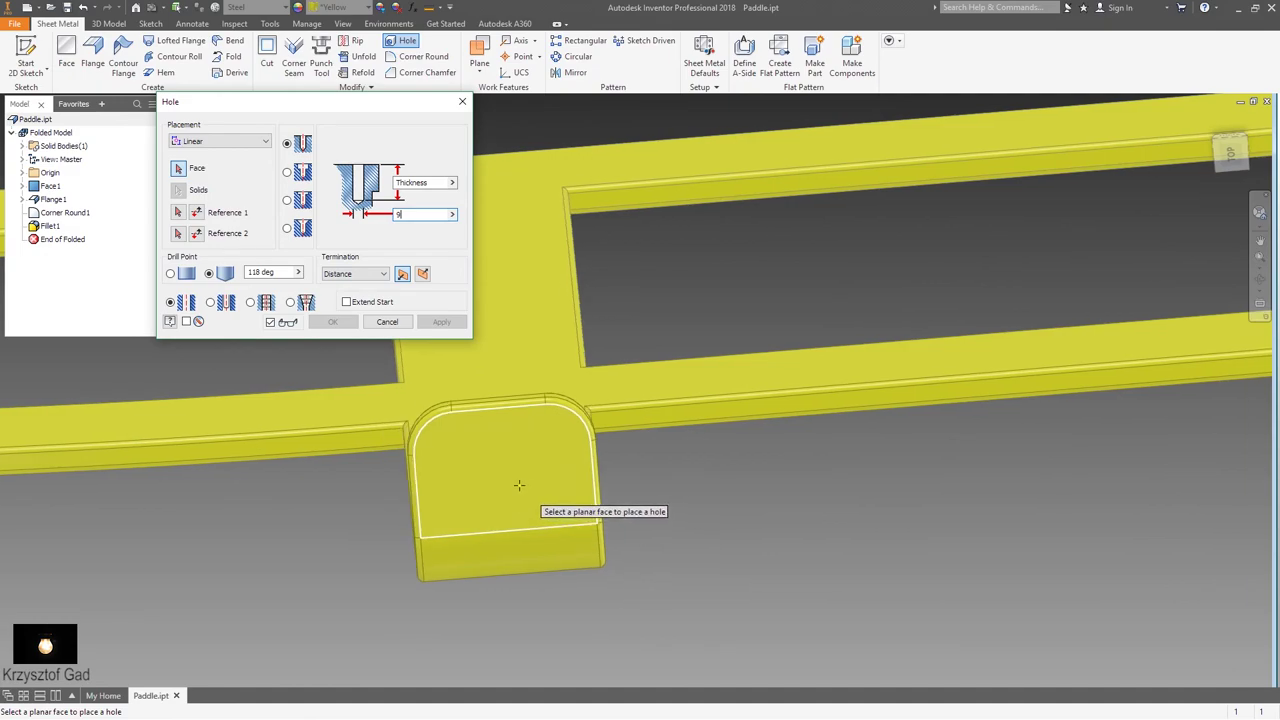
pyautogui.click(509, 482)
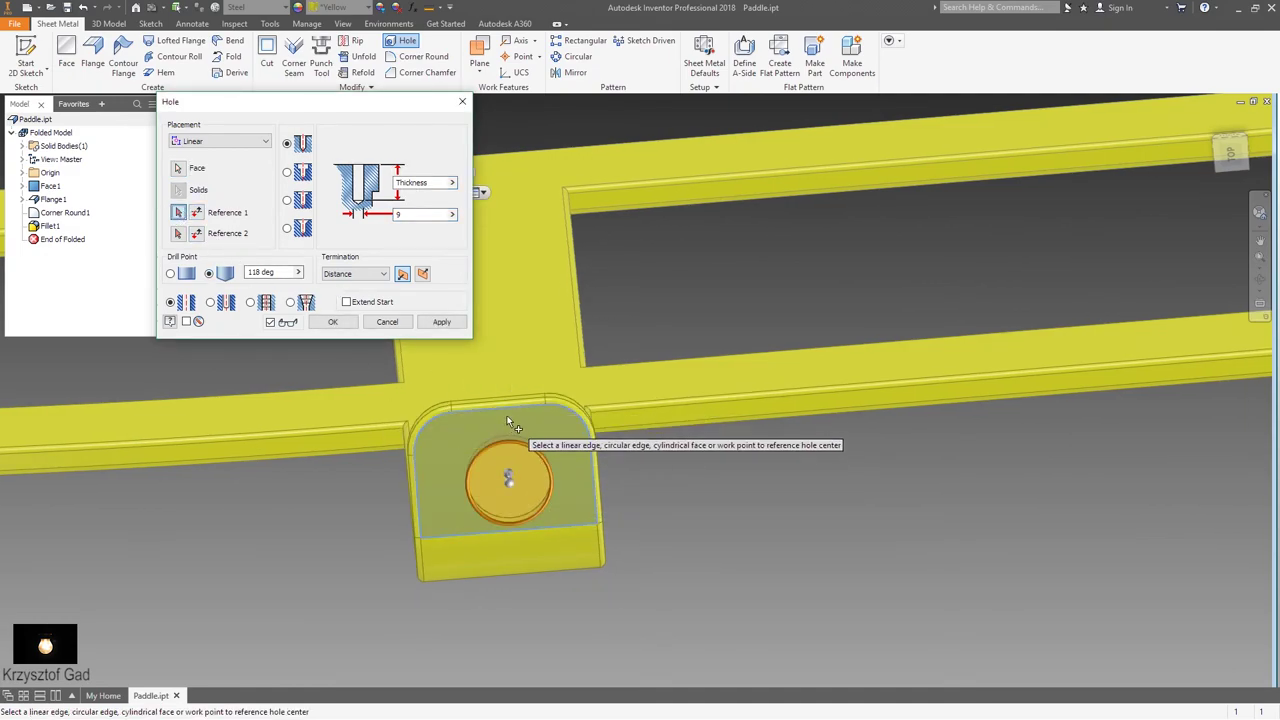
# Step: Position the hole 8 mm from the flange's top edge and reference its side edge
pyautogui.scroll(2, 515, 432)
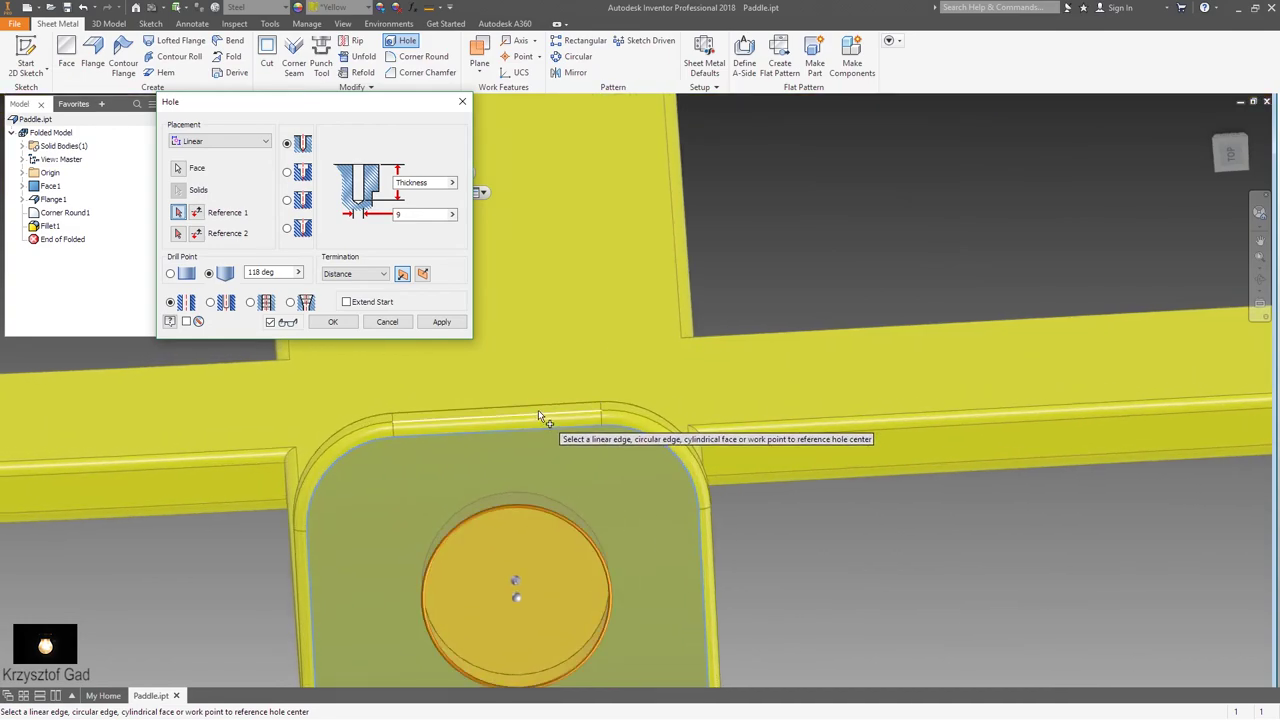
pyautogui.click(538, 413)
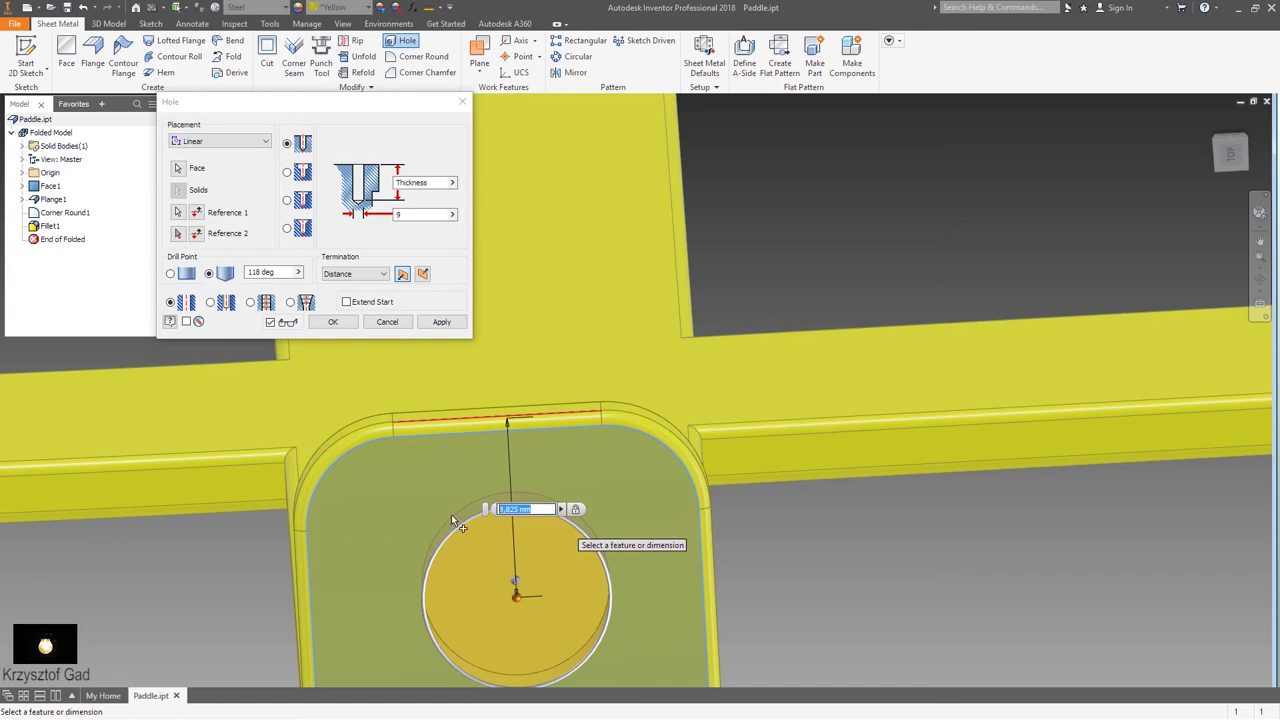
pyautogui.write('8')
pyautogui.press('Return')
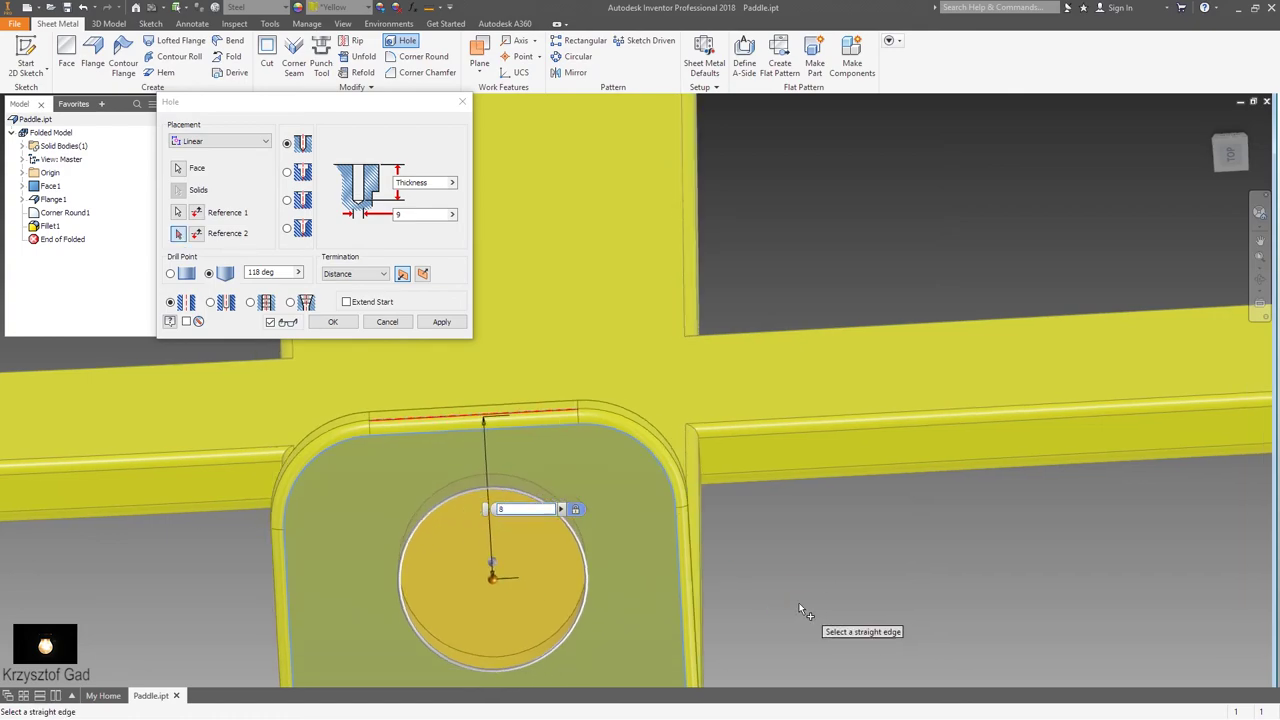
pyautogui.moveTo(800, 610)
pyautogui.keyDown('shift'); pyautogui.mouseDown(button='middle')
pyautogui.moveTo(673, 580)
pyautogui.moveTo(650, 512)
pyautogui.mouseUp(button='middle'); pyautogui.keyUp('shift')
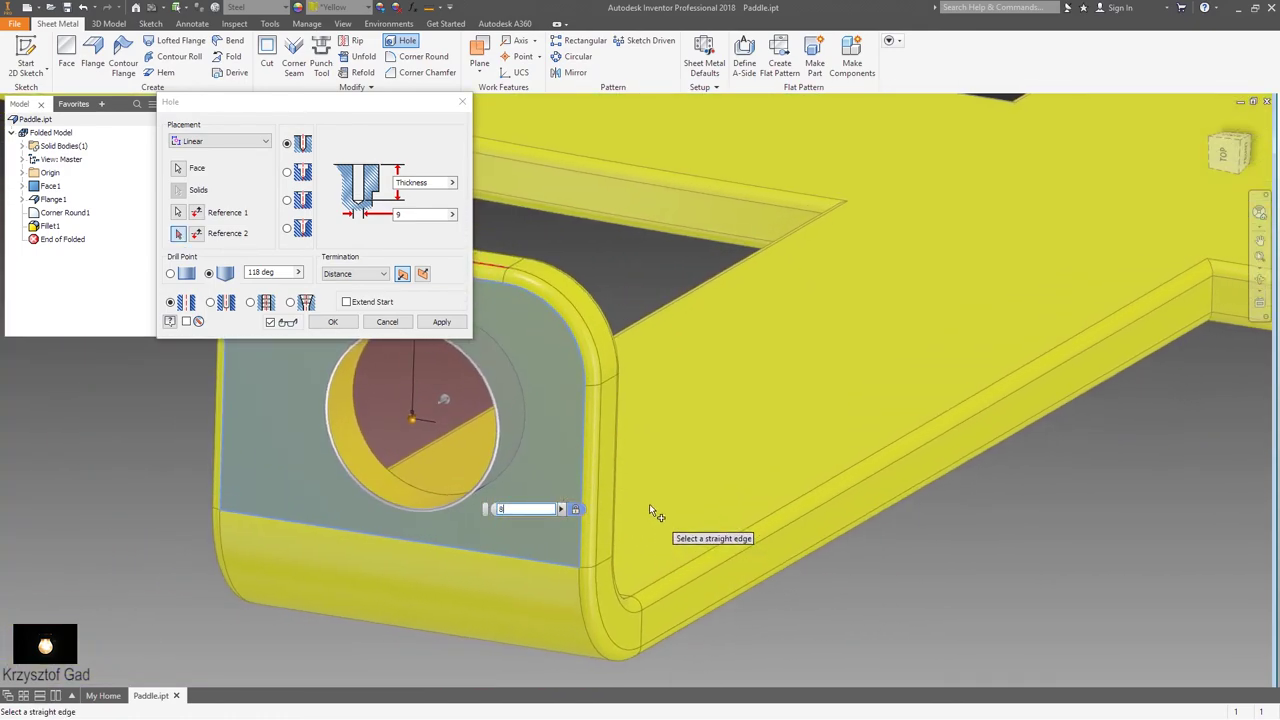
pyautogui.click(600, 492)
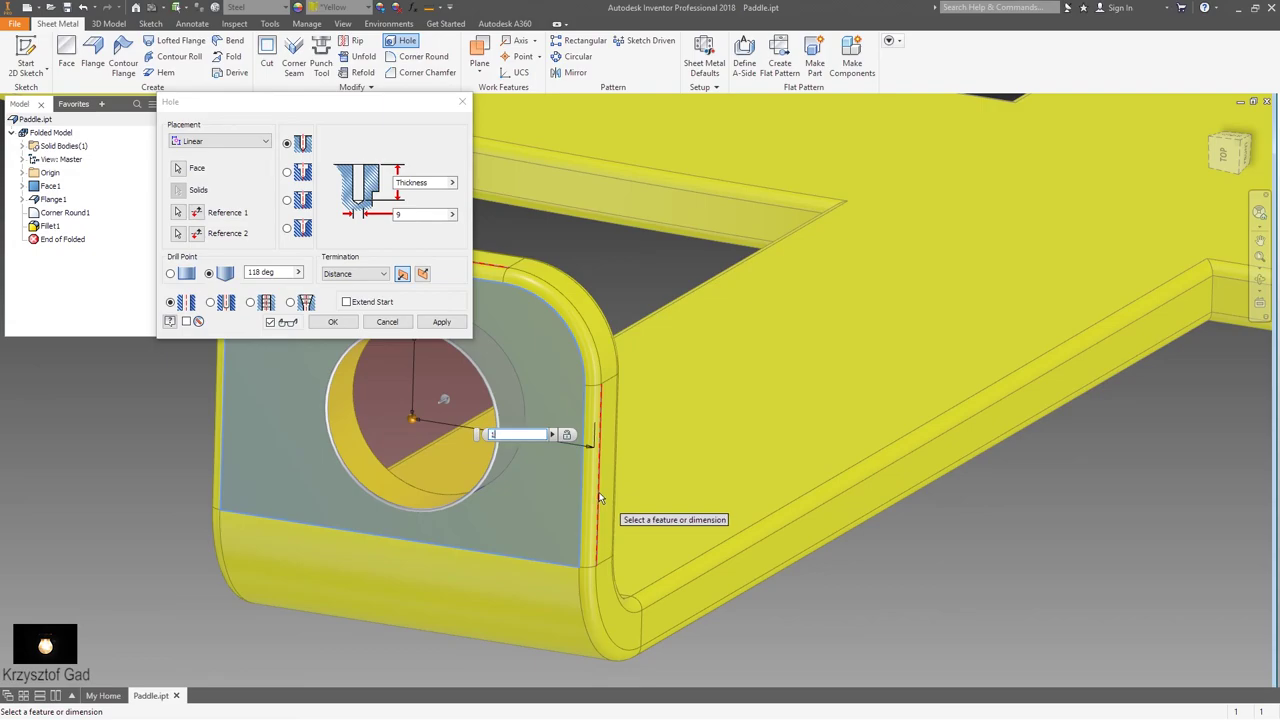
pyautogui.press('Return')
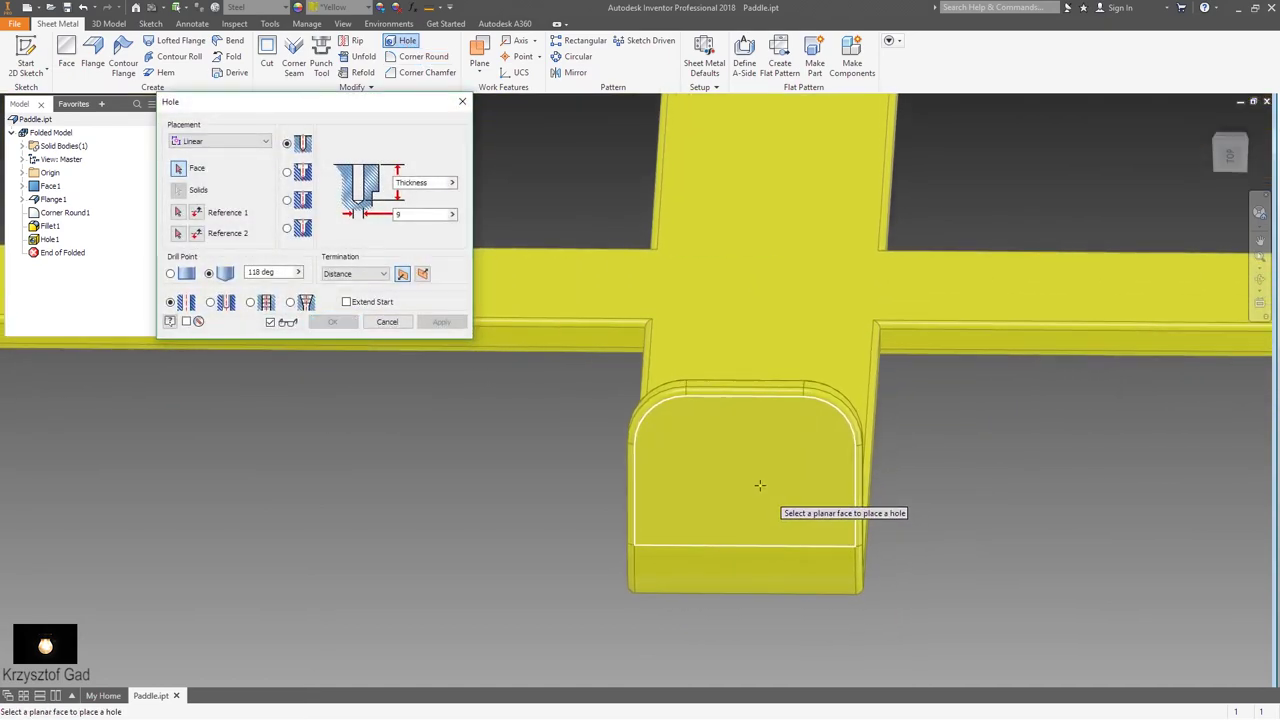
# Step: Place a second hole on the tab, 8 mm from its top edge and 10 mm from its side
pyautogui.click(760, 484)
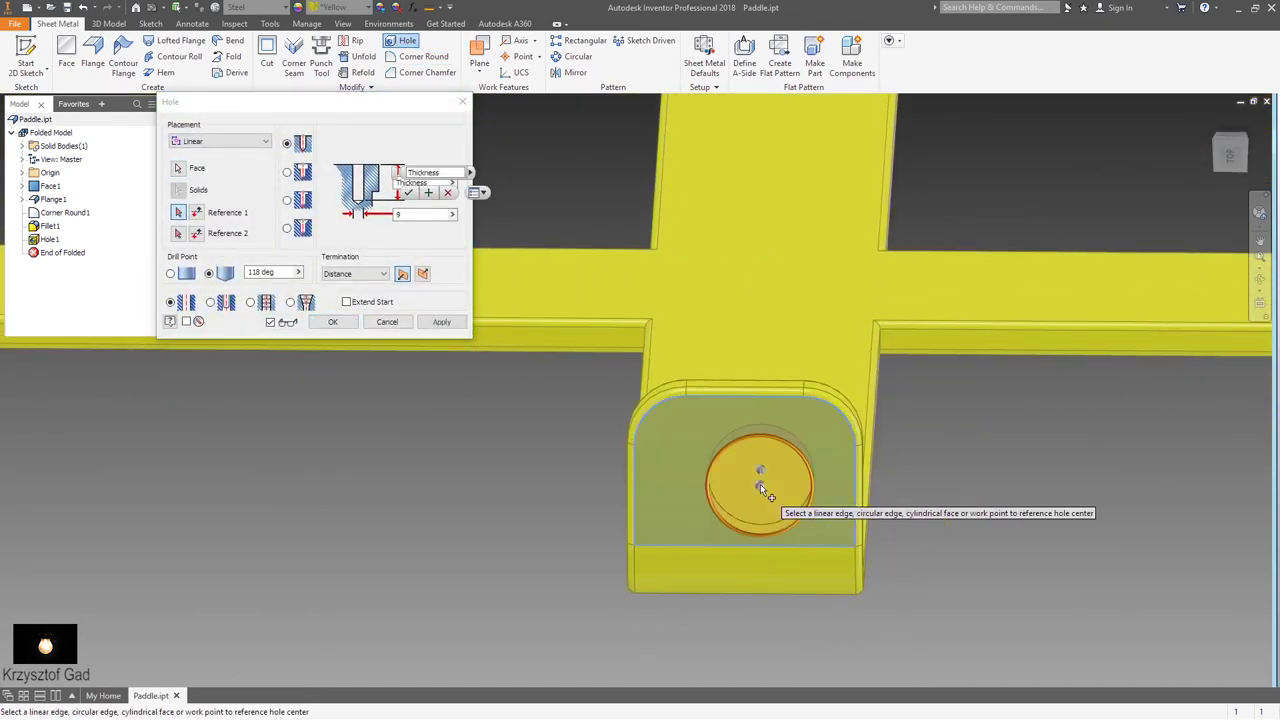
pyautogui.click(177, 213)
pyautogui.click(770, 390)
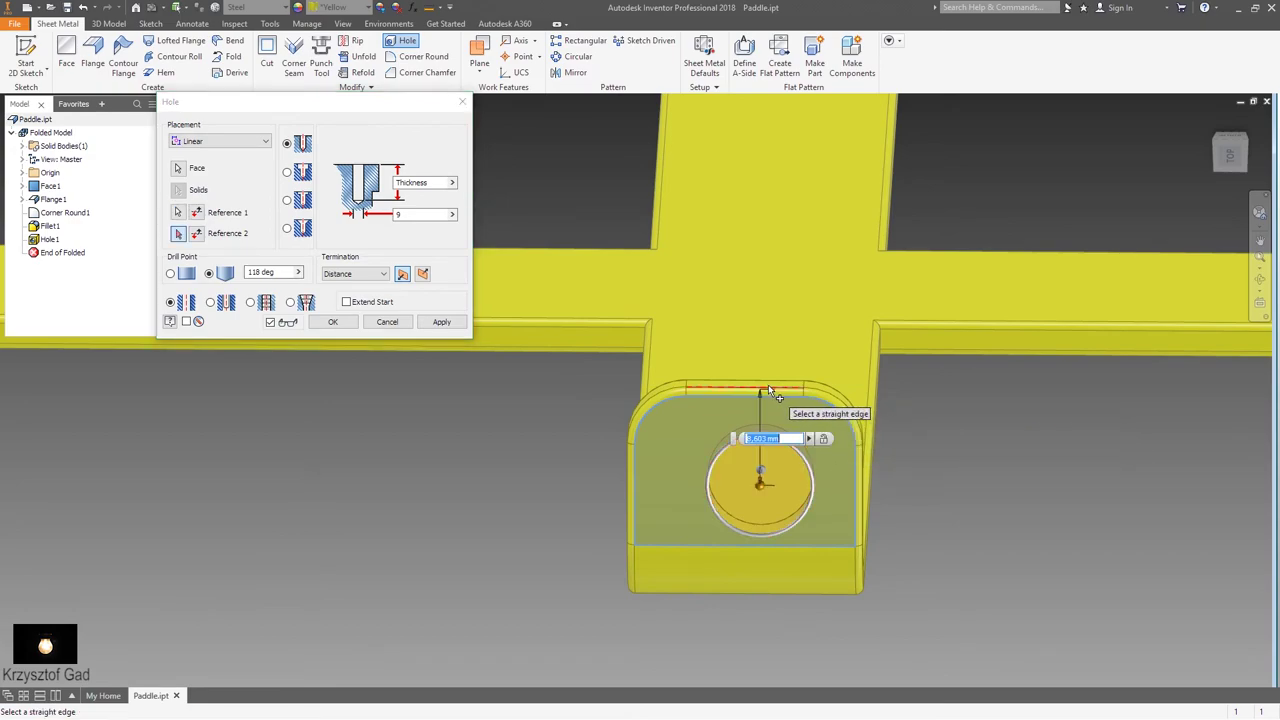
pyautogui.write('8')
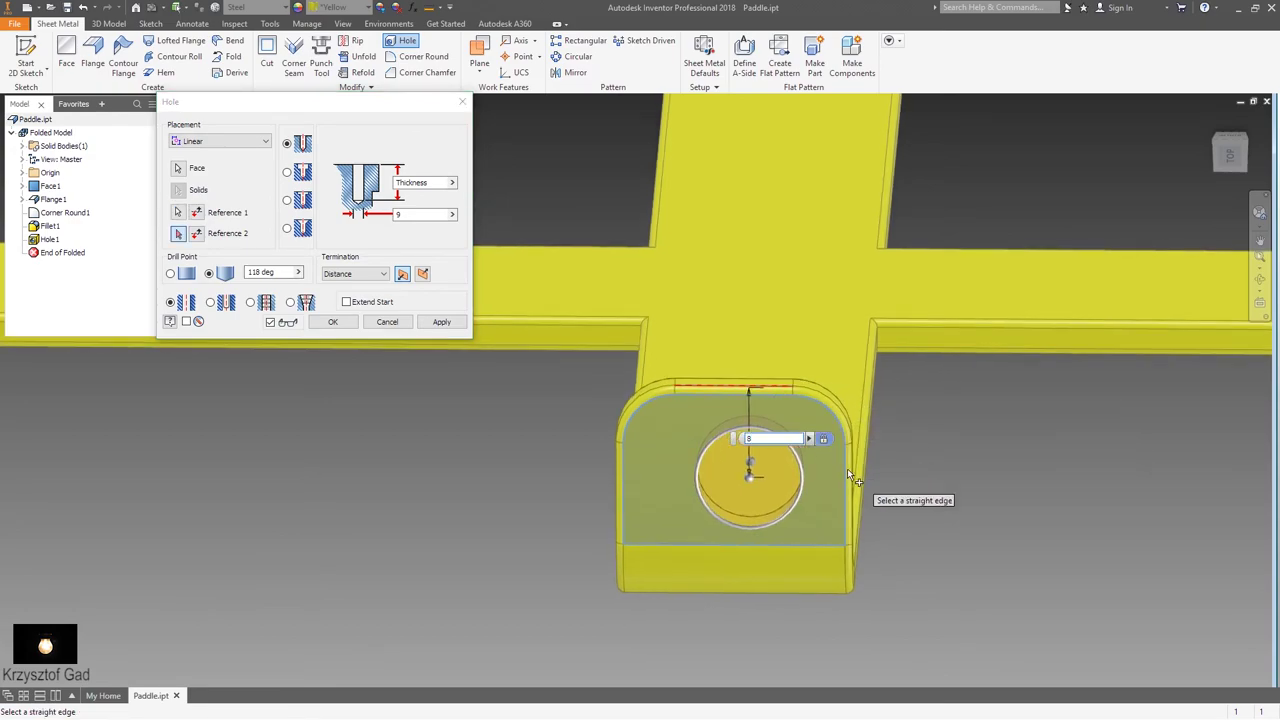
pyautogui.moveTo(847, 468)
pyautogui.keyDown('shift'); pyautogui.mouseDown(button='middle')
pyautogui.moveTo(765, 540)
pyautogui.moveTo(745, 528)
pyautogui.mouseUp(button='middle'); pyautogui.keyUp('shift')
pyautogui.click(745, 528)
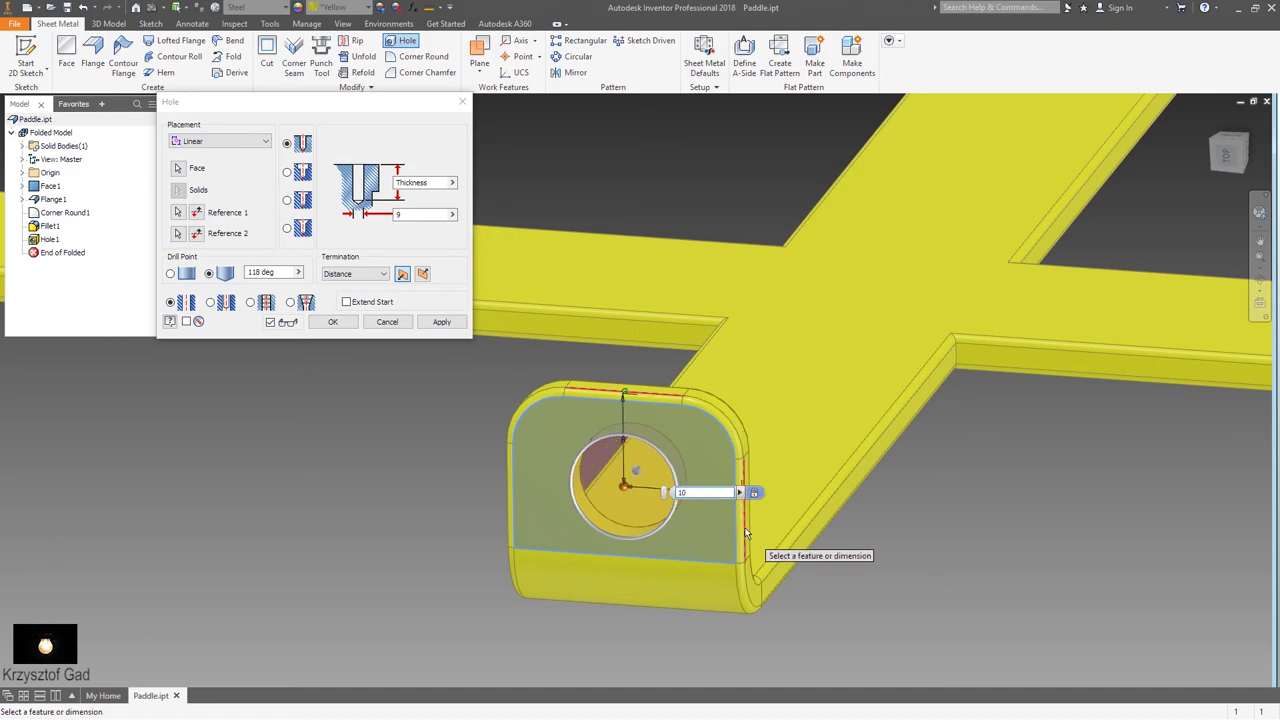
pyautogui.click(437, 321)
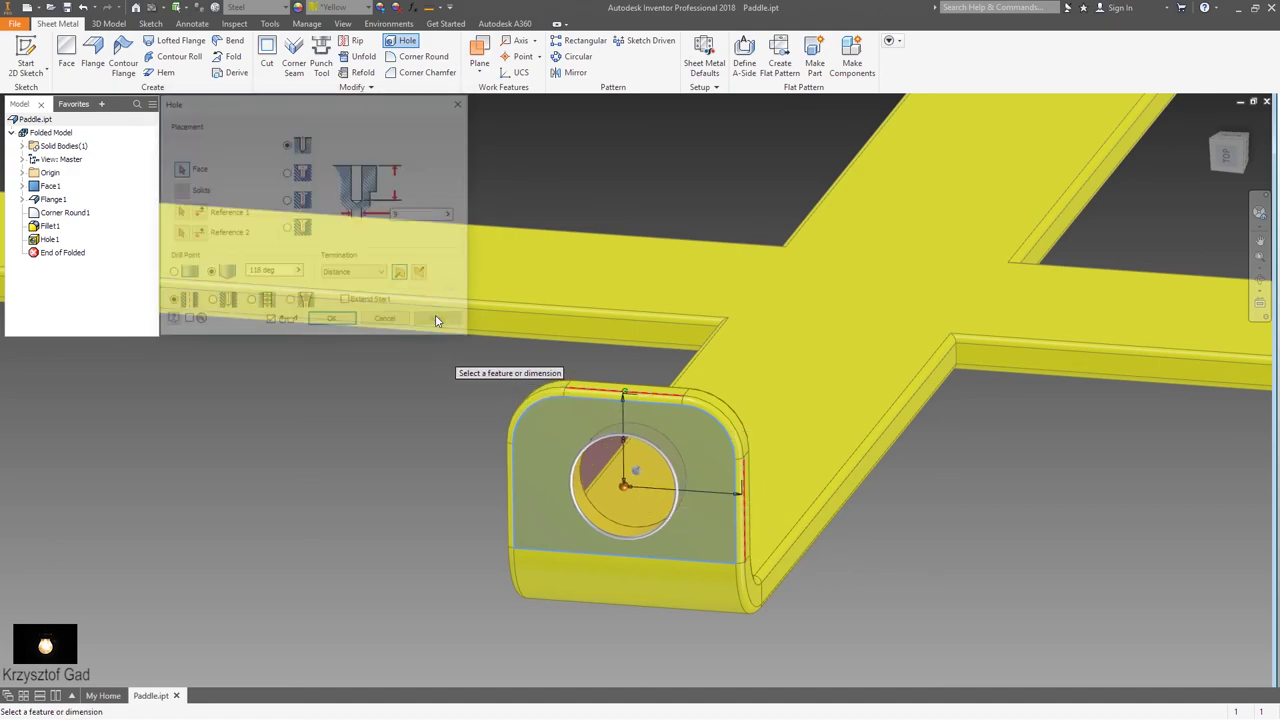
pyautogui.press('F5')
pyautogui.press('F5')
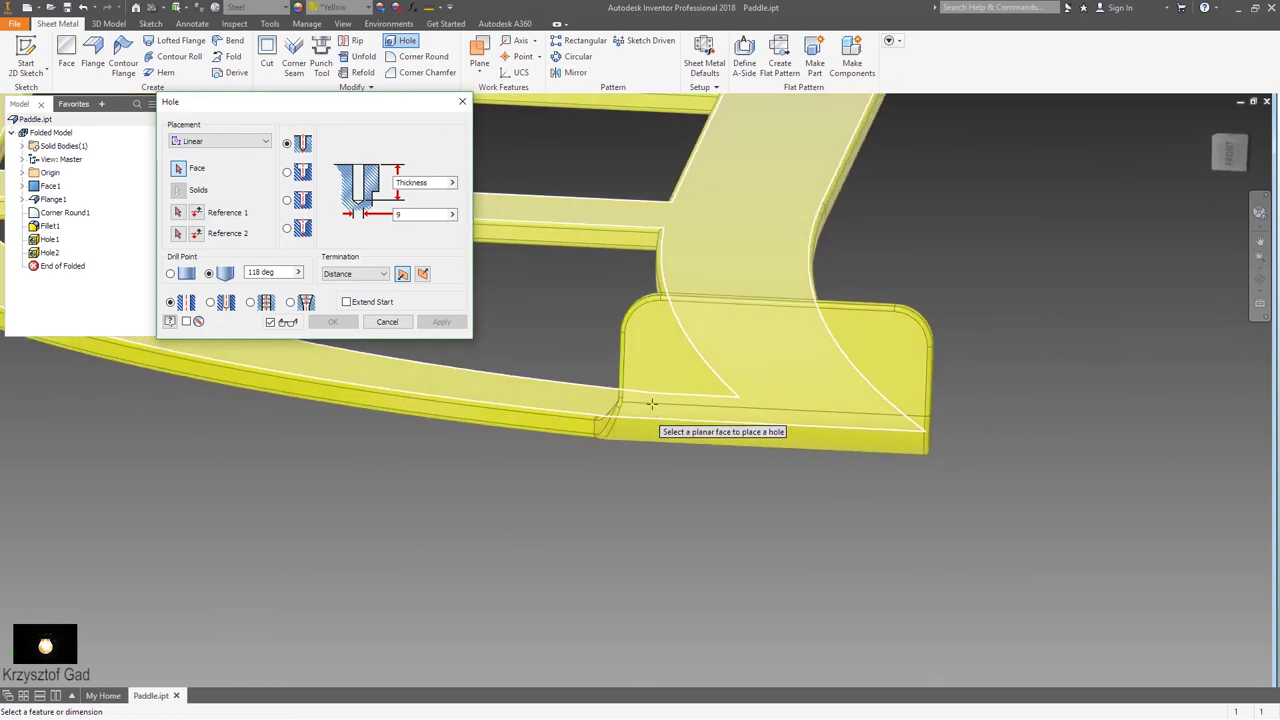
# Step: Place a third hole on the other end flange, 8 mm from top and 20 mm from side
pyautogui.click(765, 339)
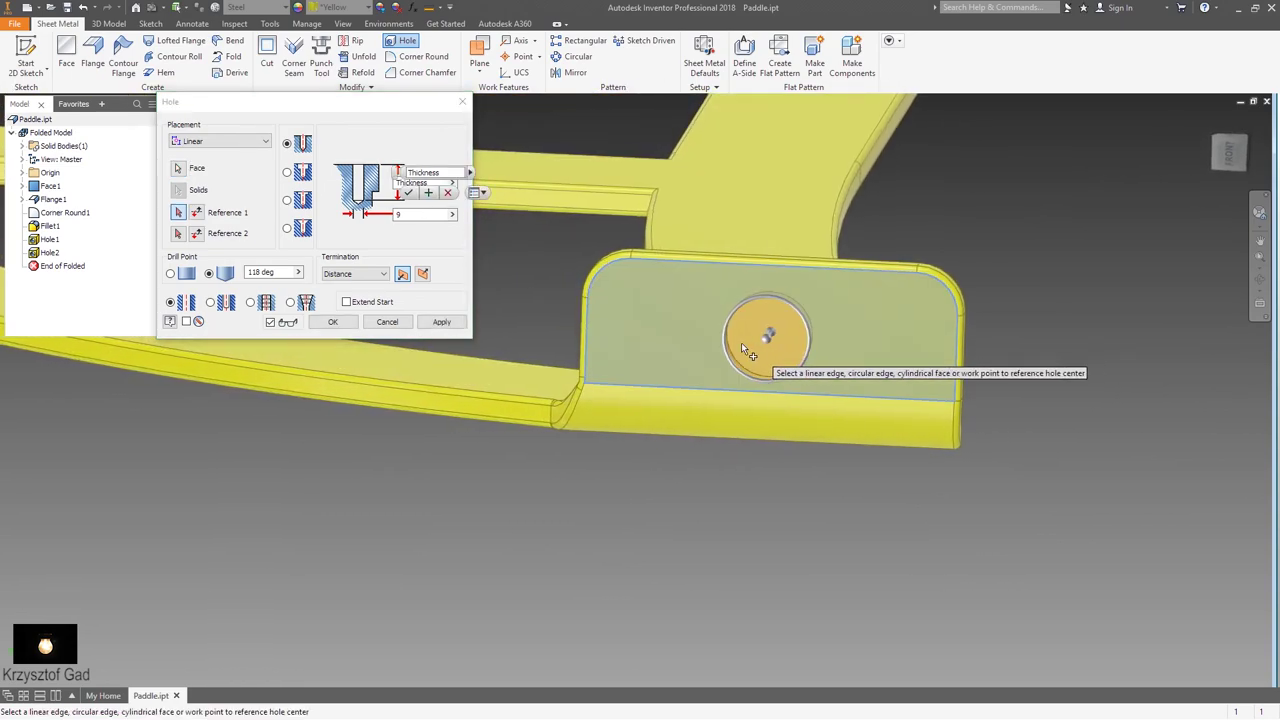
pyautogui.keyDown('shift'); pyautogui.moveTo(741, 342); pyautogui.dragTo(722, 306, button='middle'); pyautogui.keyUp('shift')
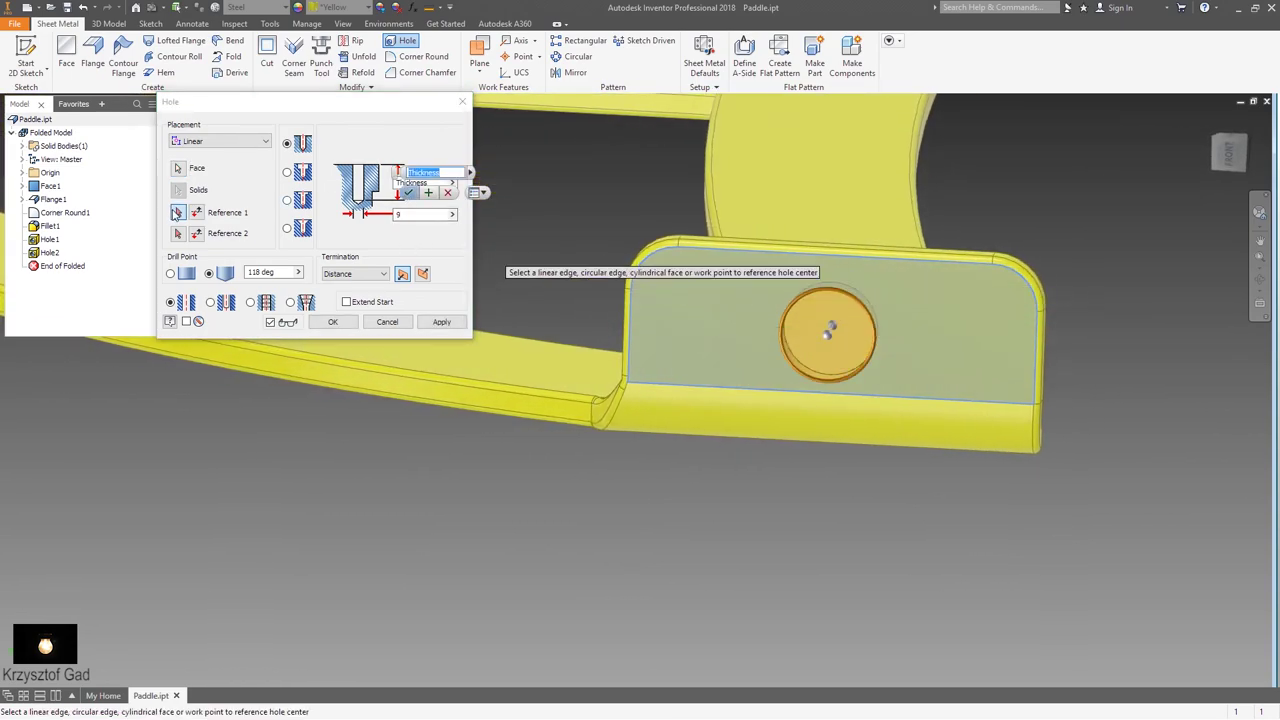
pyautogui.click(811, 254)
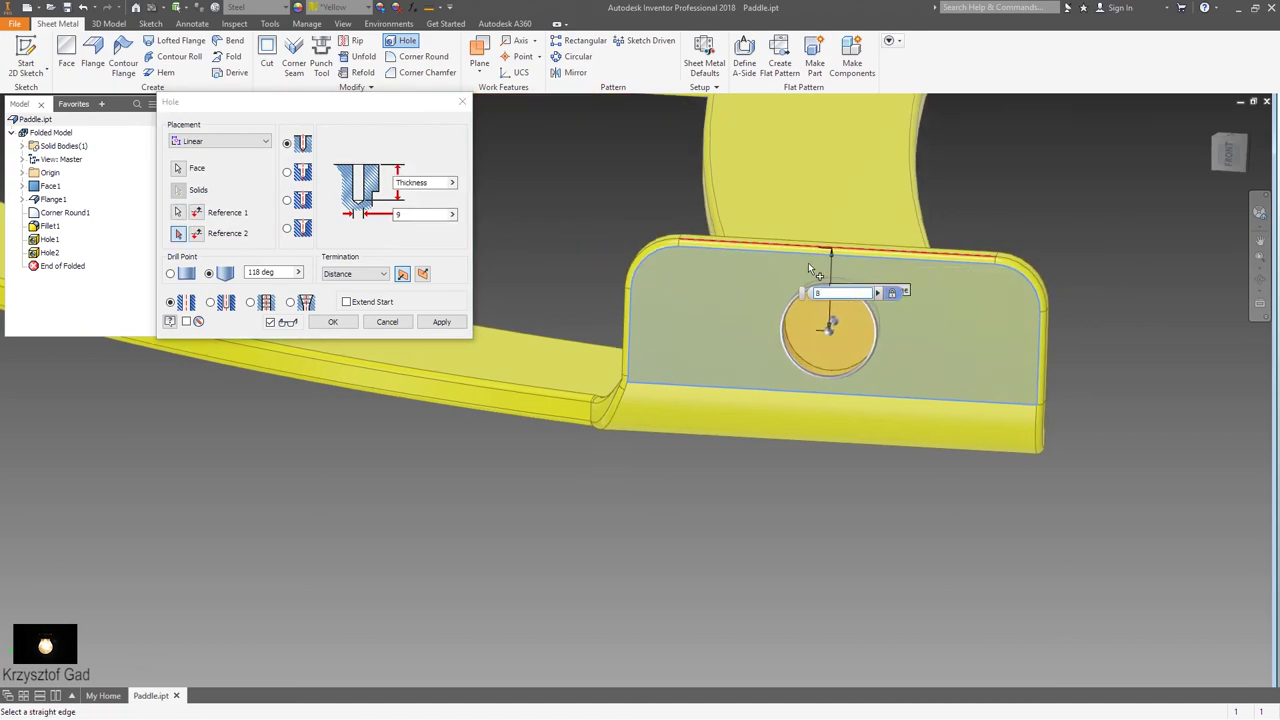
pyautogui.keyDown('shift'); pyautogui.moveTo(808, 262); pyautogui.dragTo(563, 325, button='middle'); pyautogui.keyUp('shift')
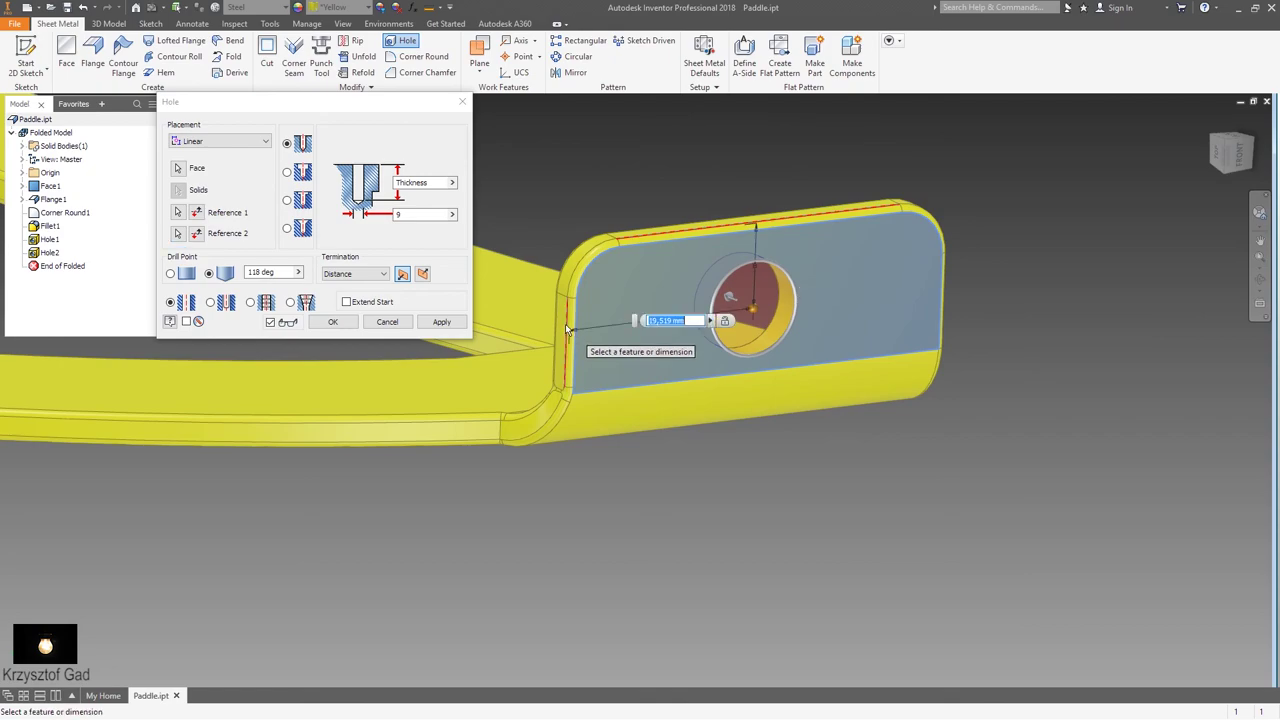
pyautogui.write('20')
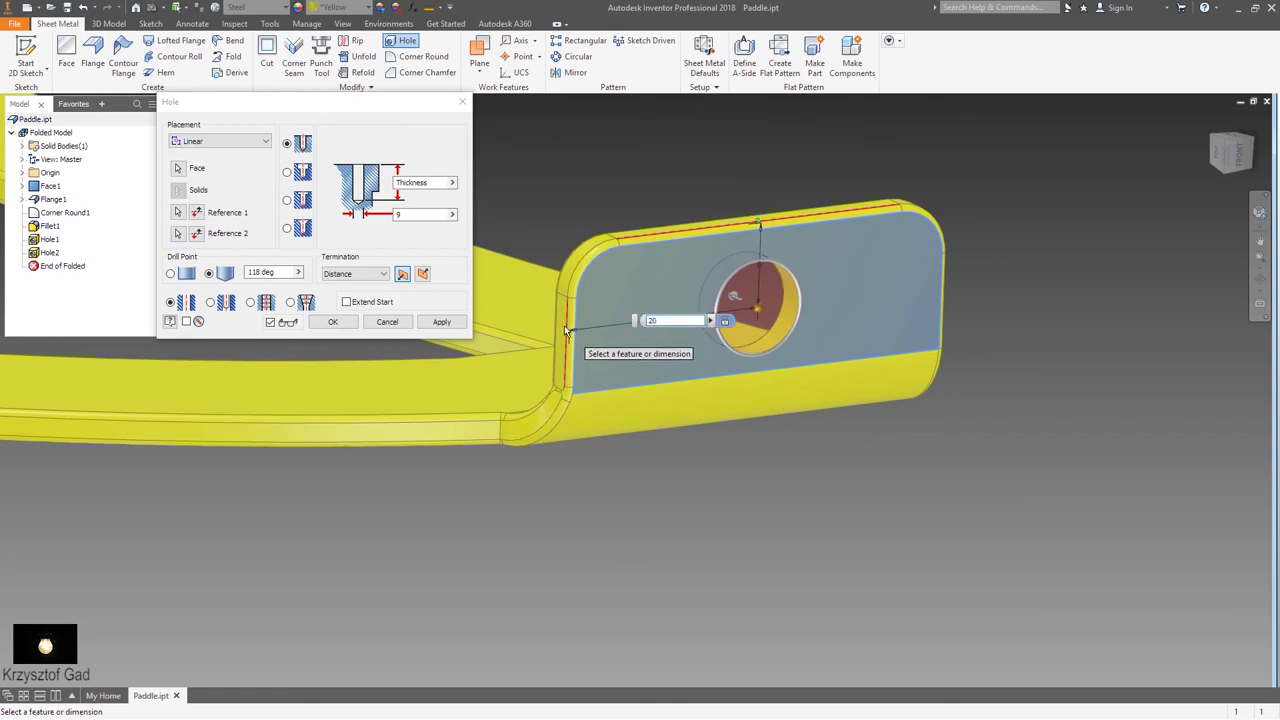
pyautogui.press('Return')
pyautogui.keyDown('shift'); pyautogui.moveTo(564, 325); pyautogui.dragTo(575, 322, button='middle'); pyautogui.keyUp('shift')
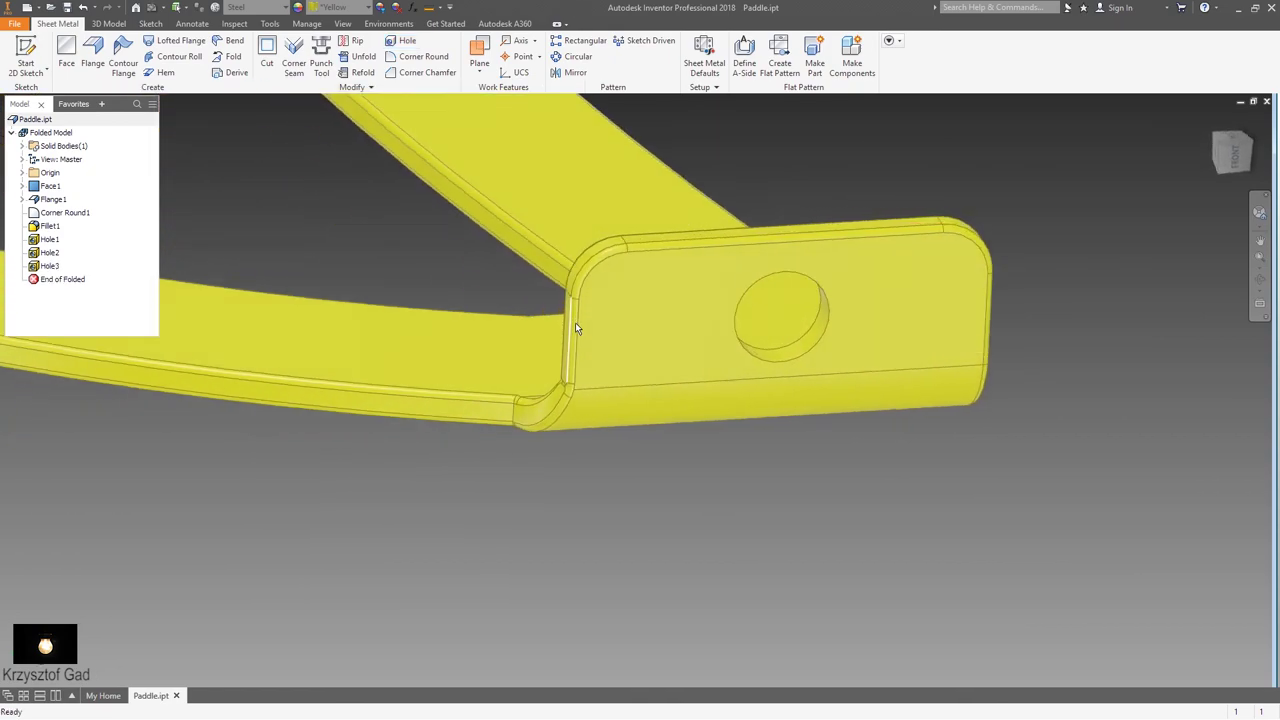
pyautogui.press('F5')
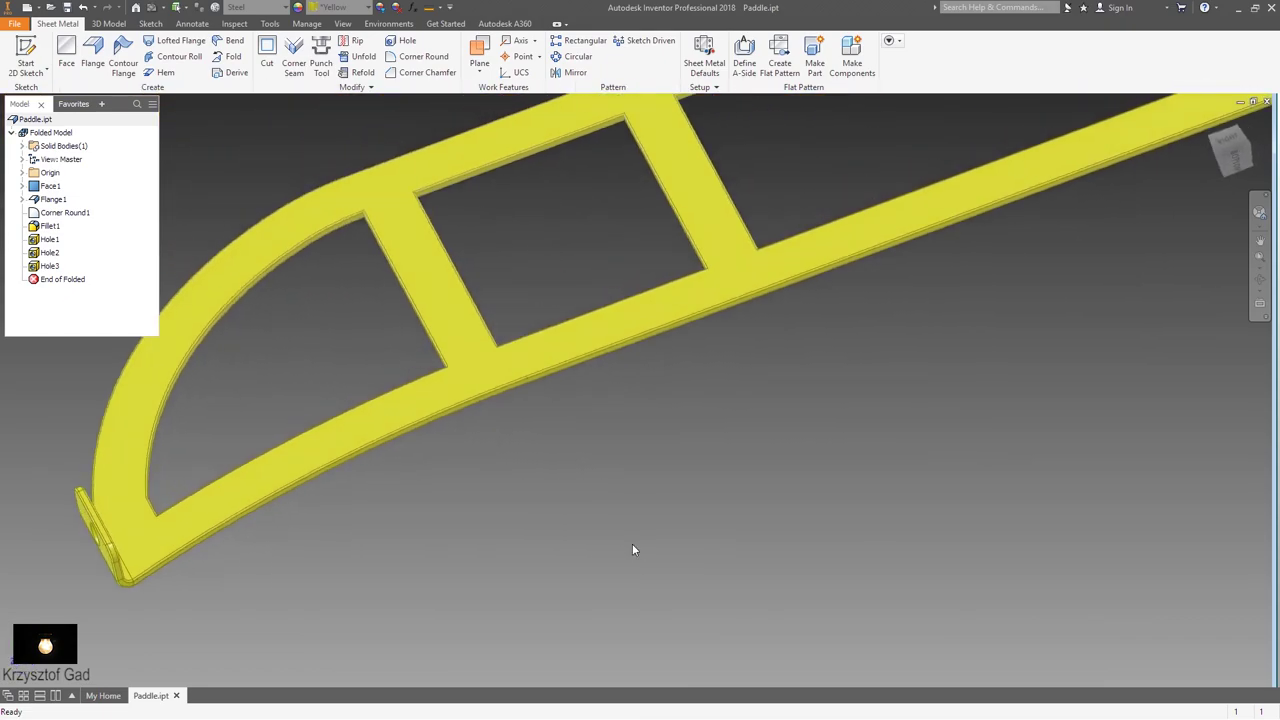
pyautogui.press('F5')
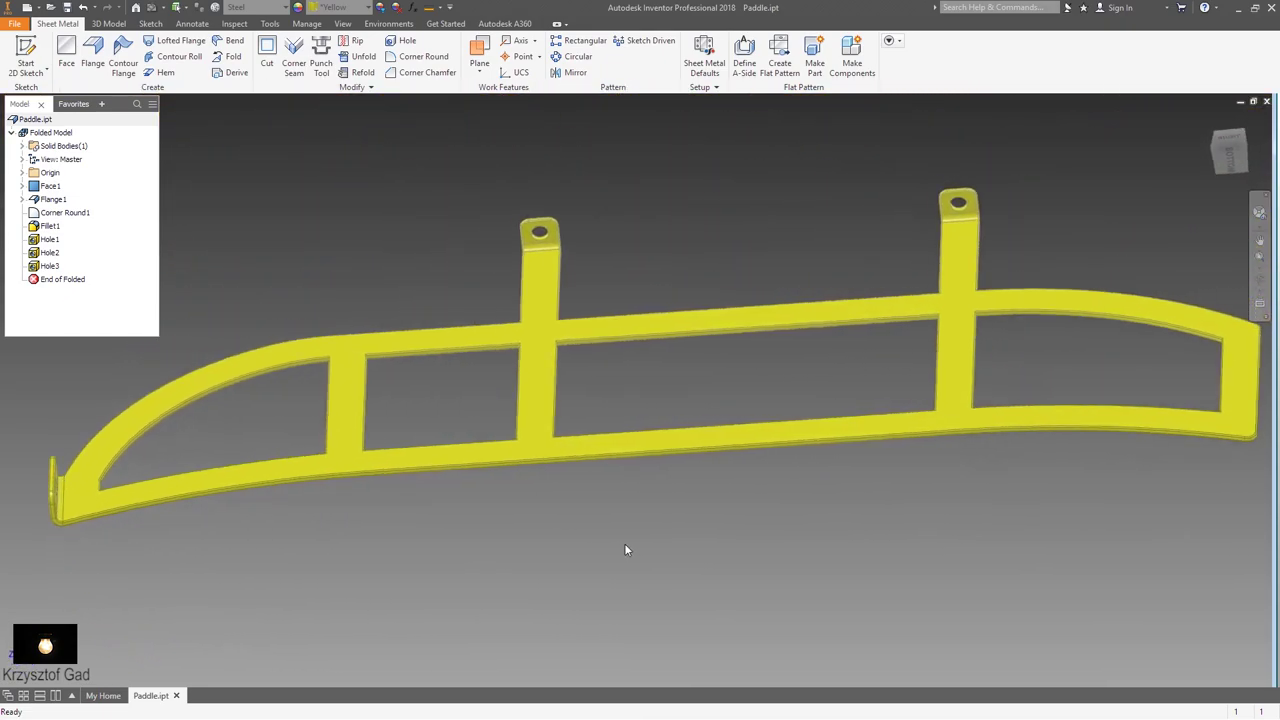
pyautogui.press('F5')
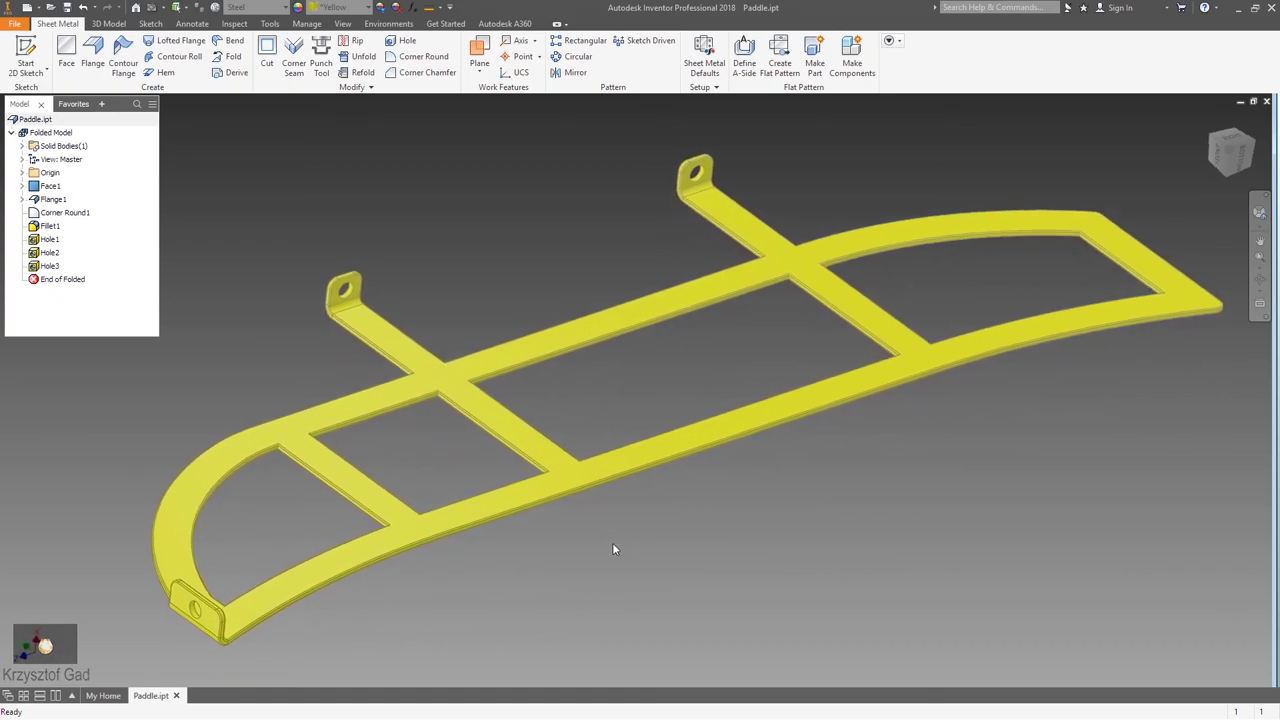
pyautogui.press('F5')
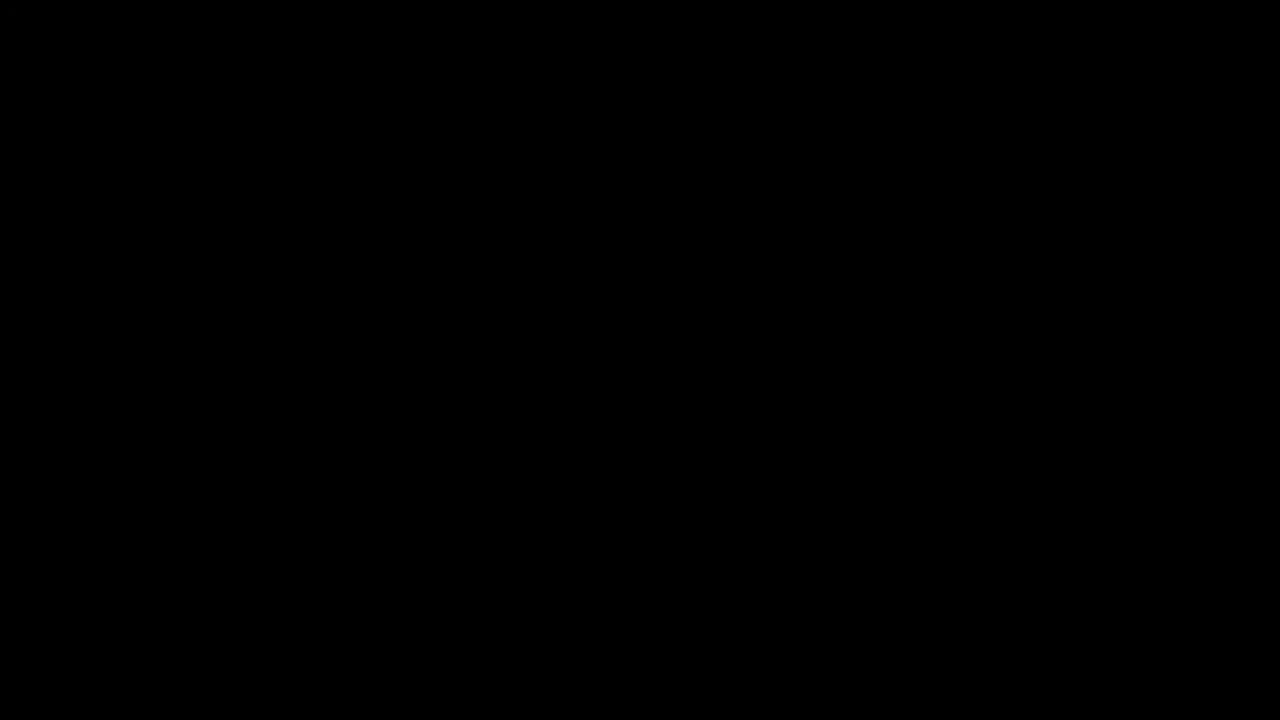